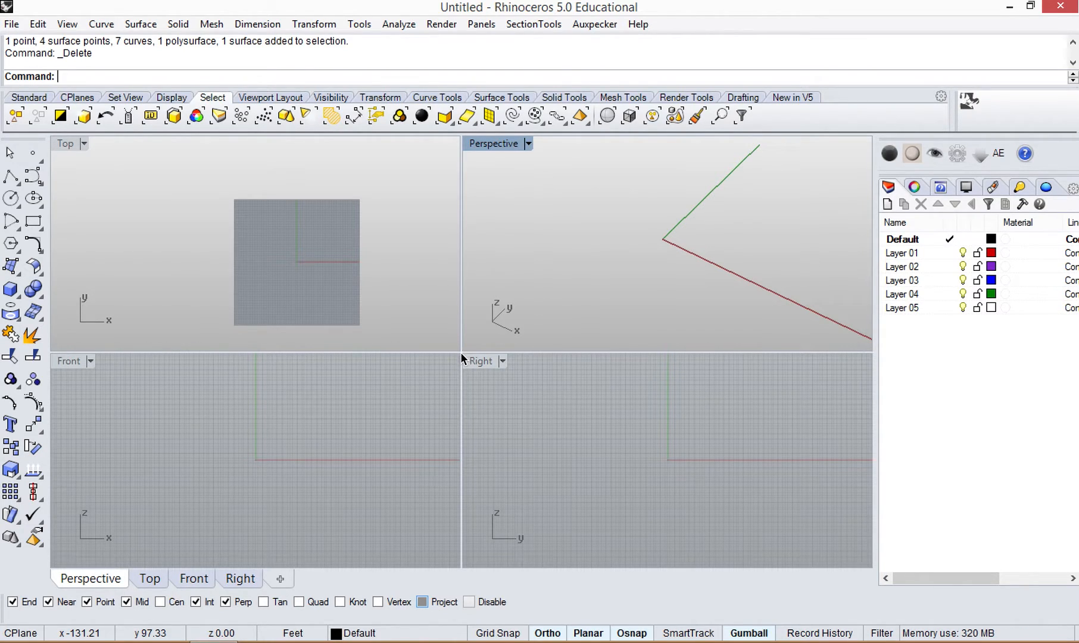
# - Maximize the Perspective viewport so it fills the modelling area
pyautogui.doubleClick(499, 143)
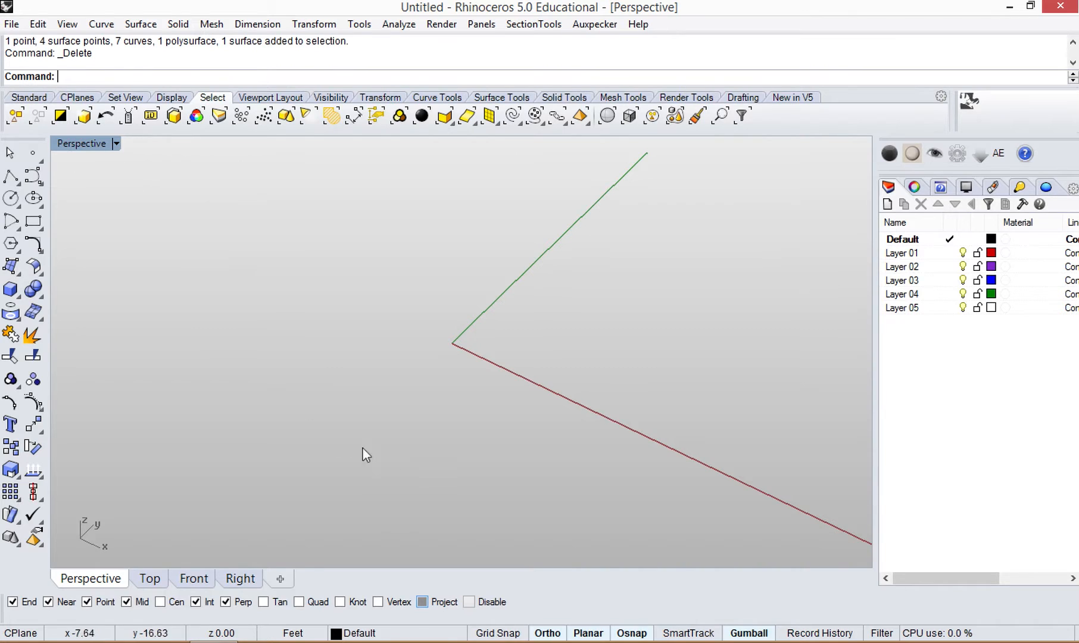
pyautogui.moveTo(461, 374); pyautogui.dragTo(475, 396, button='right')
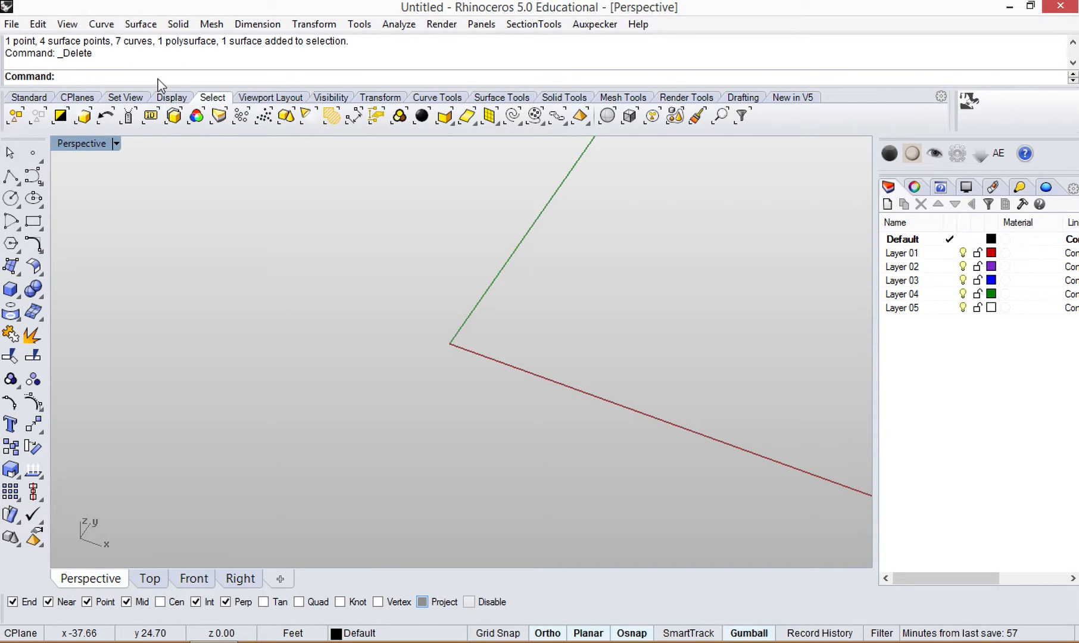
# - Use the Grid command to show the grid in the Perspective viewport and hide it again
pyautogui.write('Gr')
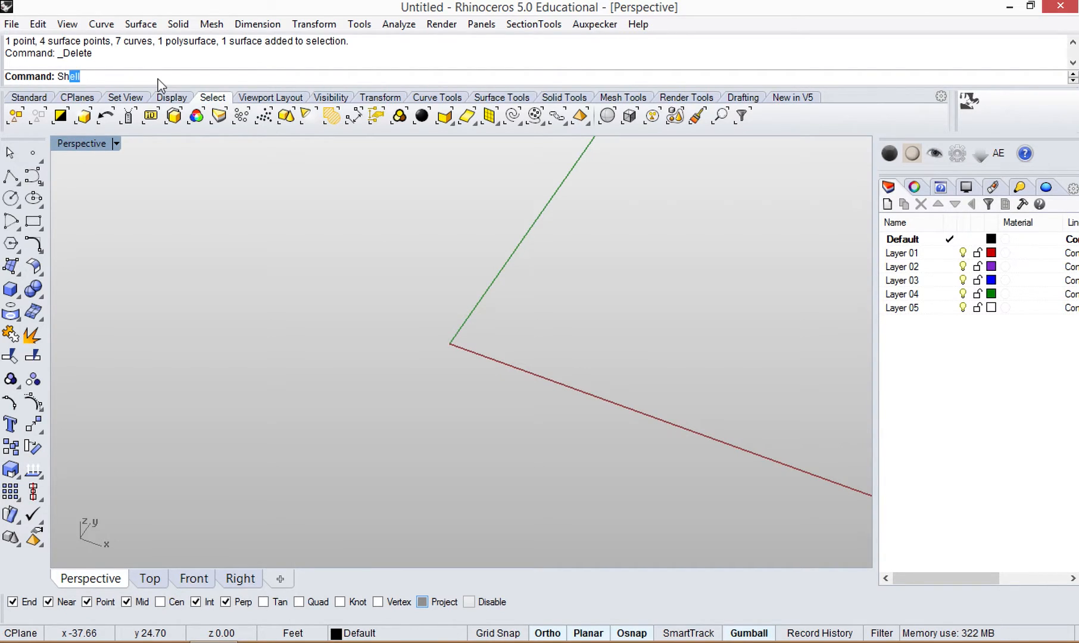
pyautogui.write('id')
pyautogui.press('Return')
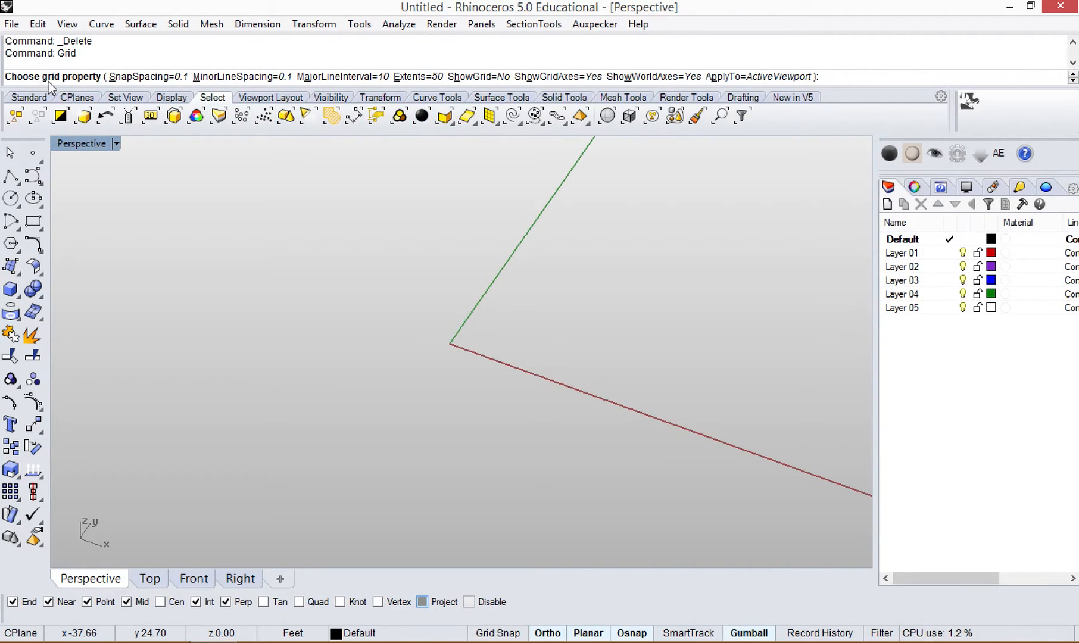
pyautogui.click(482, 79)
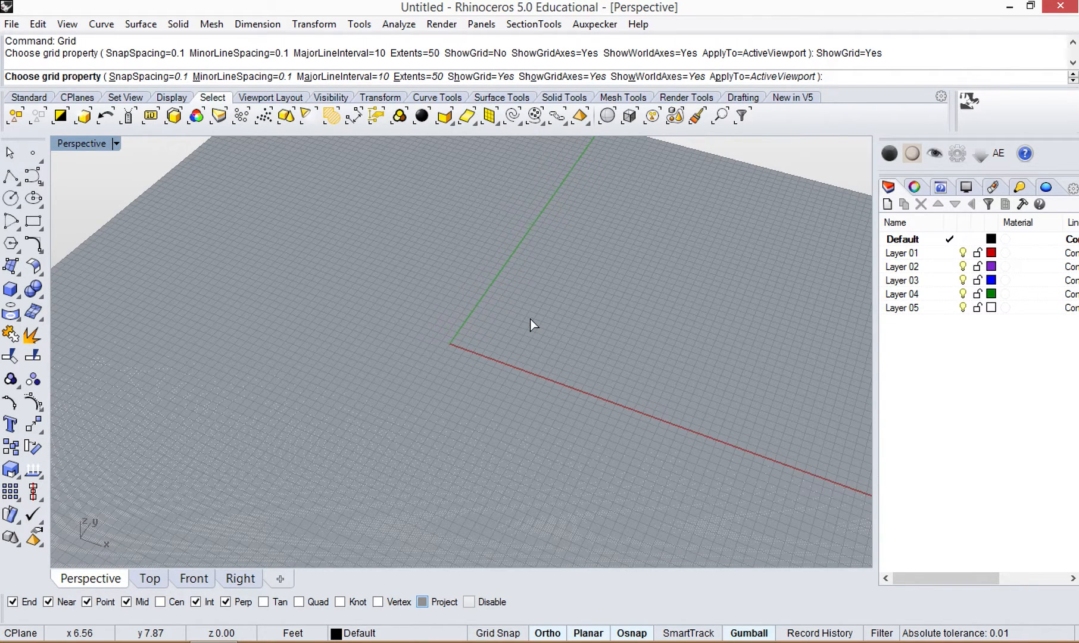
pyautogui.click(481, 76)
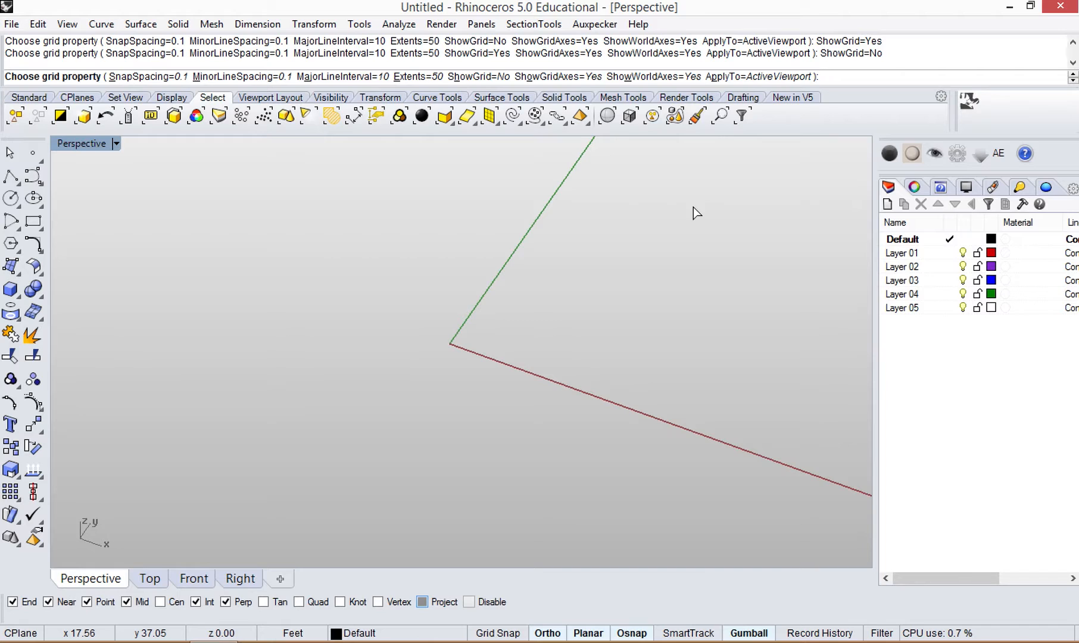
pyautogui.press('Return')
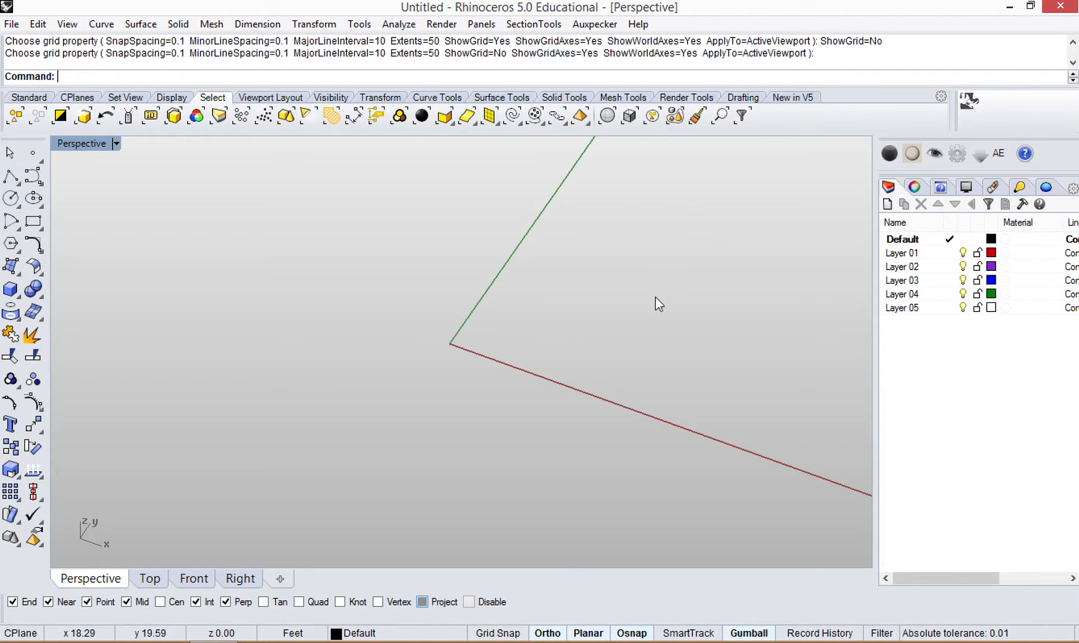
# - Place two single points freehand near the origin, one just left of it and one just above it
pyautogui.keyDown('shift'); pyautogui.moveTo(630, 329); pyautogui.dragTo(586, 363, button='right'); pyautogui.keyUp('shift')
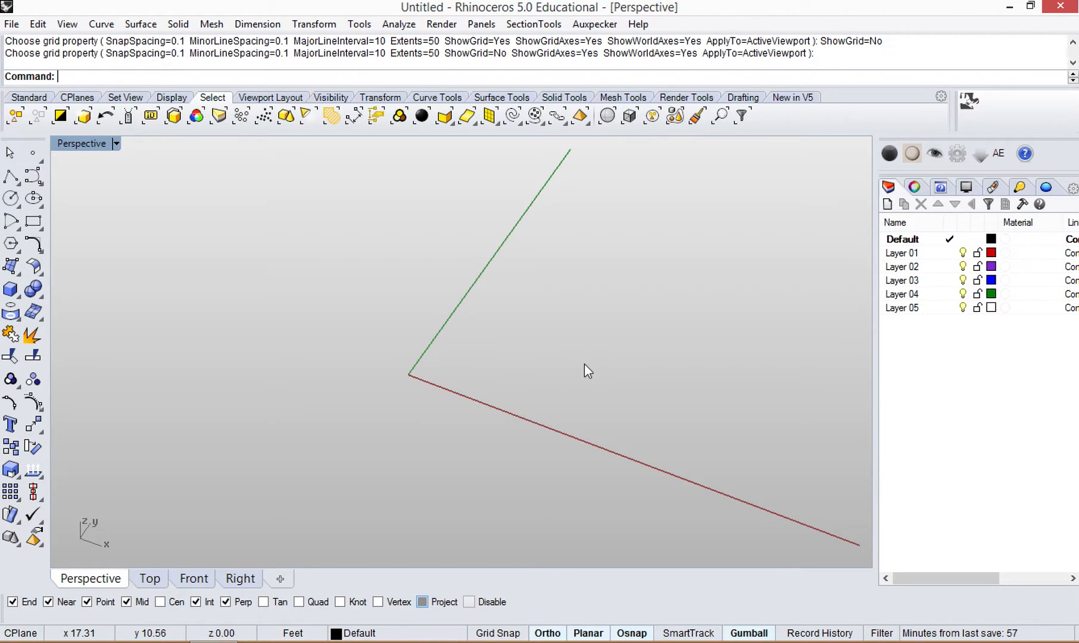
pyautogui.keyDown('shift'); pyautogui.moveTo(579, 366); pyautogui.dragTo(591, 353, button='right'); pyautogui.keyUp('shift')
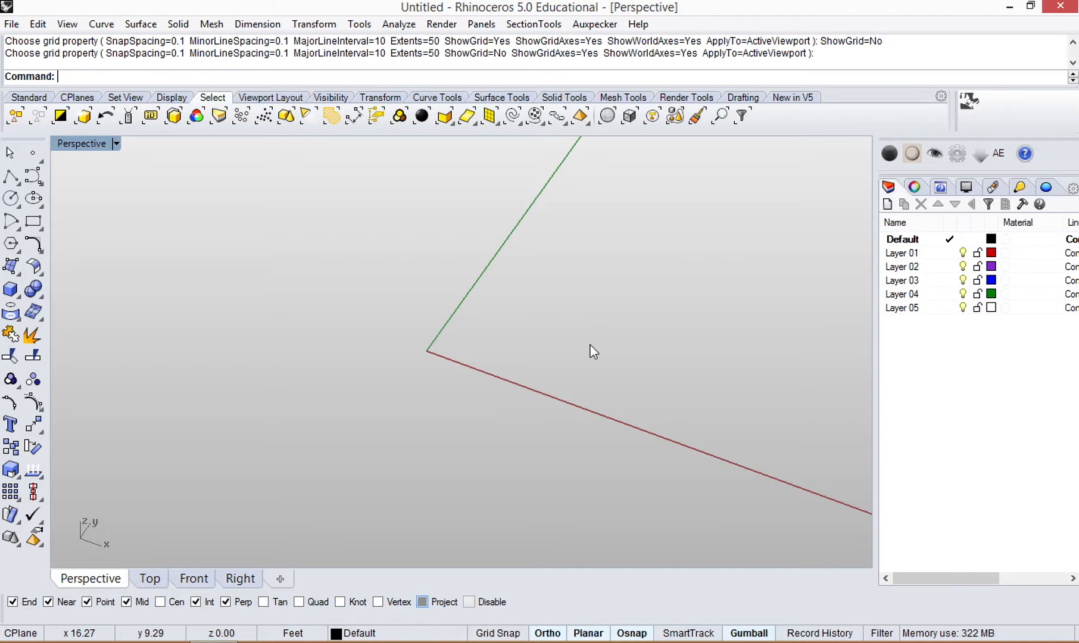
pyautogui.click(41, 100)
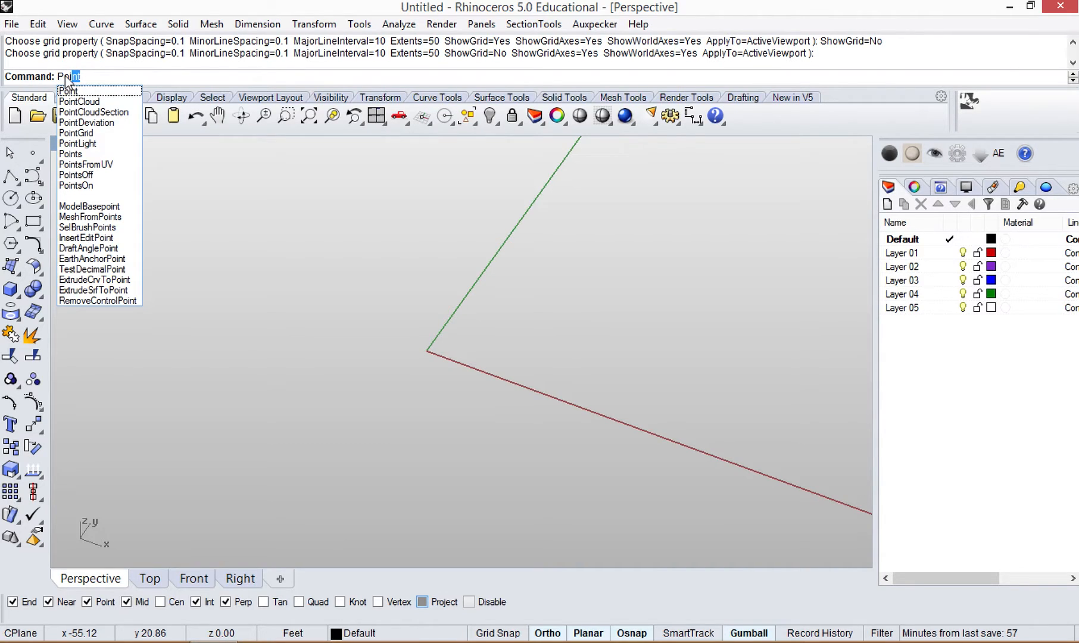
pyautogui.press('Return')
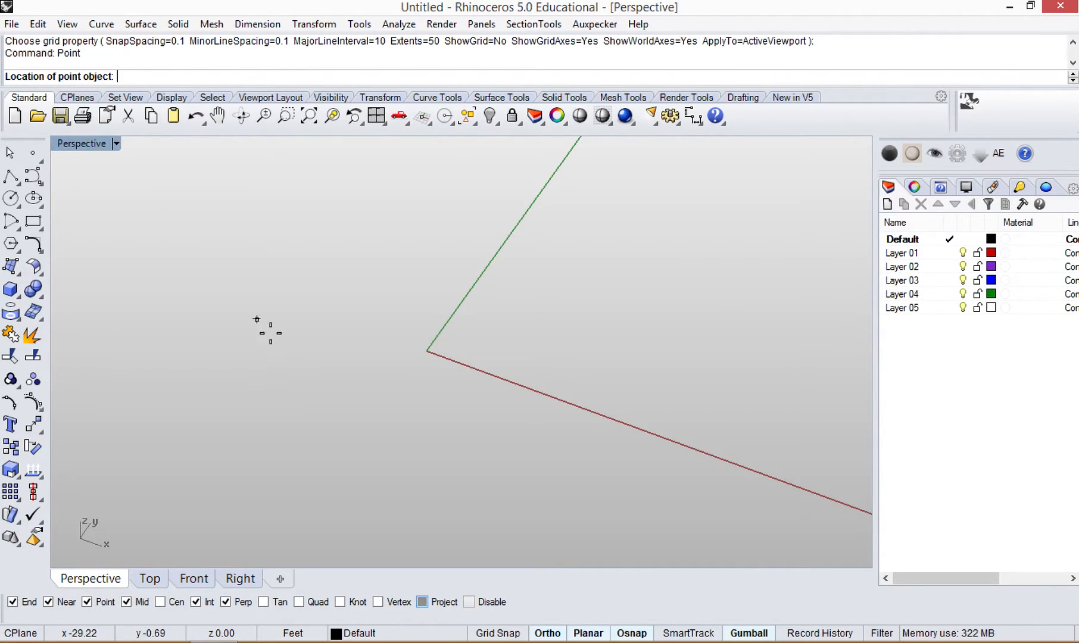
pyautogui.click(407, 355)
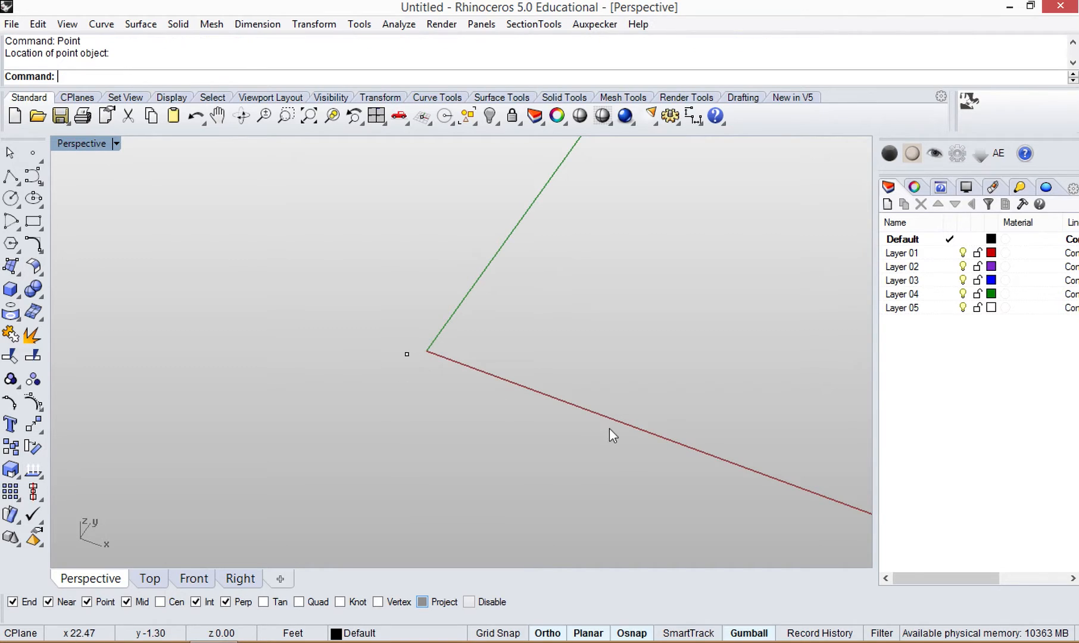
pyautogui.click(32, 155)
pyautogui.click(426, 335)
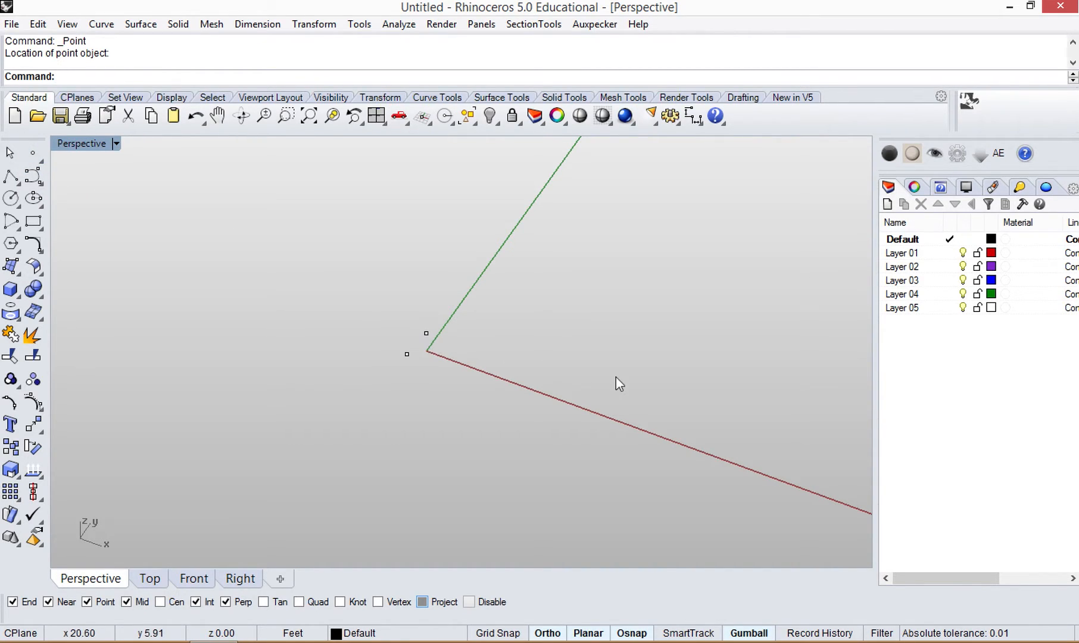
# - Place a third single point freehand near the origin, between the red and green axes
pyautogui.click(106, 24)
pyautogui.moveTo(81, 22)
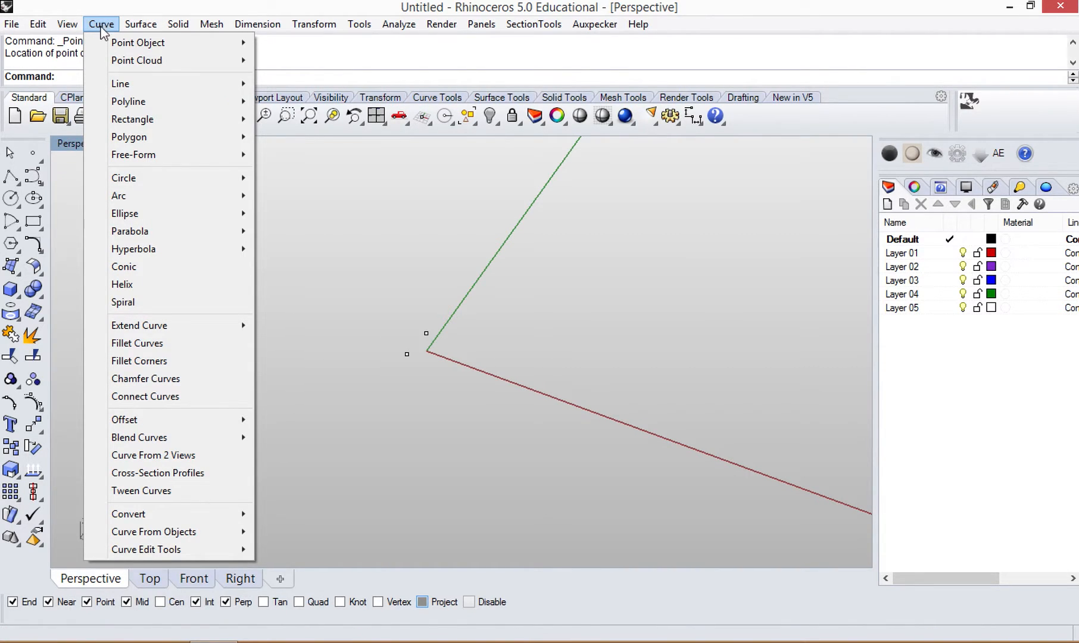
pyautogui.moveTo(119, 47)
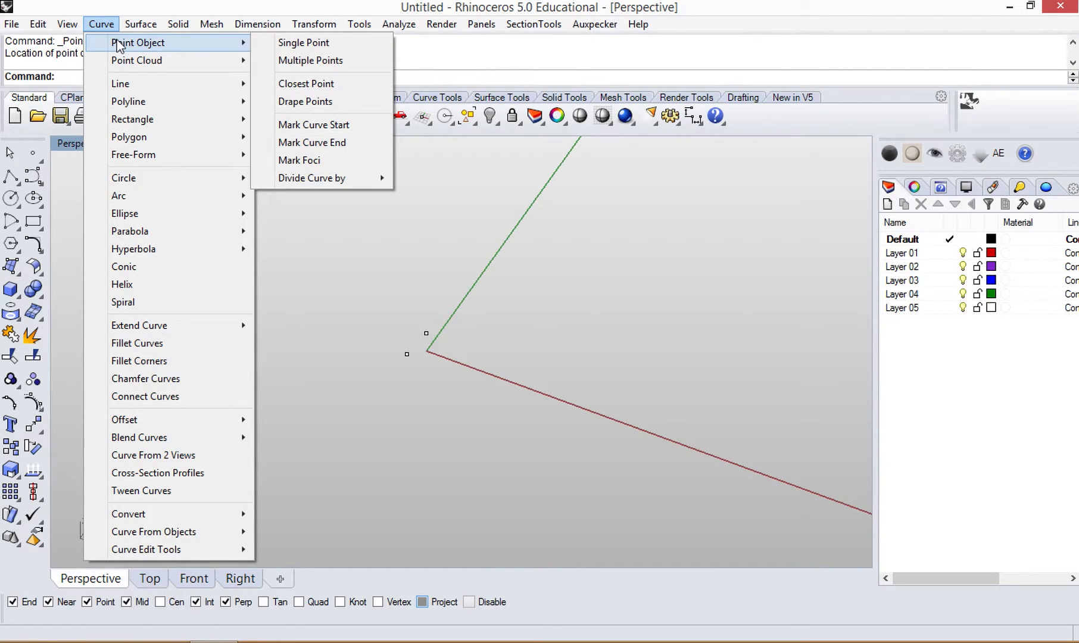
pyautogui.click(326, 48)
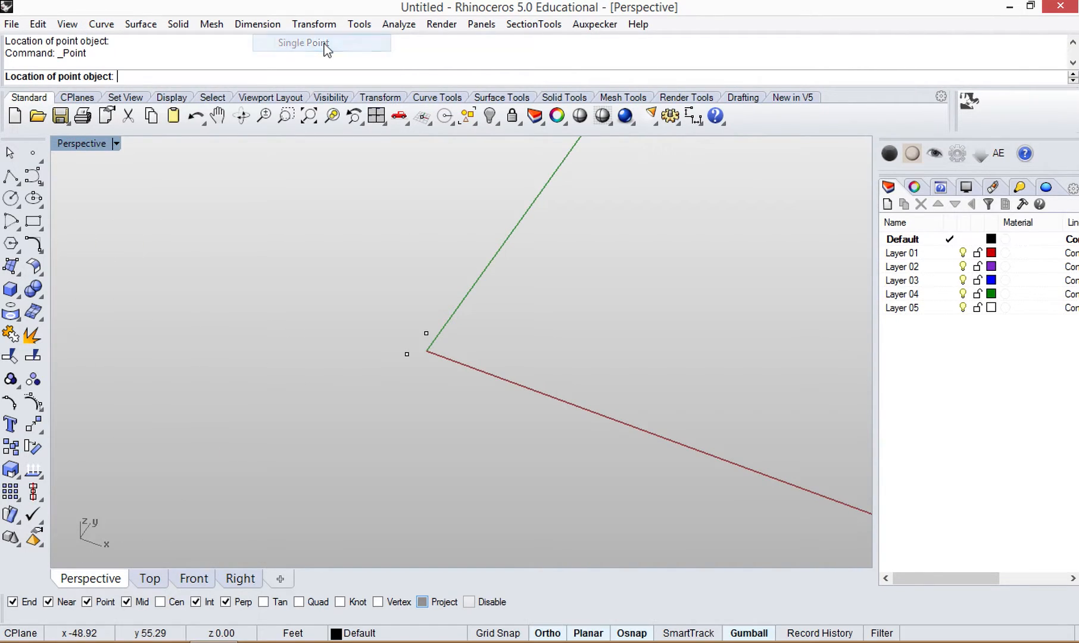
pyautogui.click(464, 345)
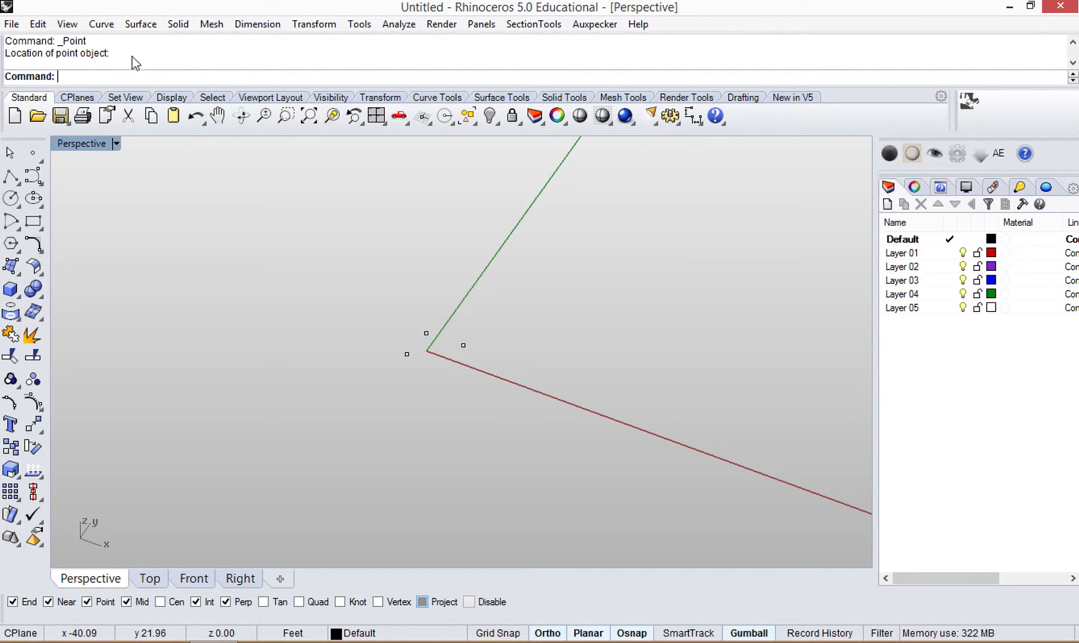
pyautogui.click(103, 24)
pyautogui.moveTo(133, 42)
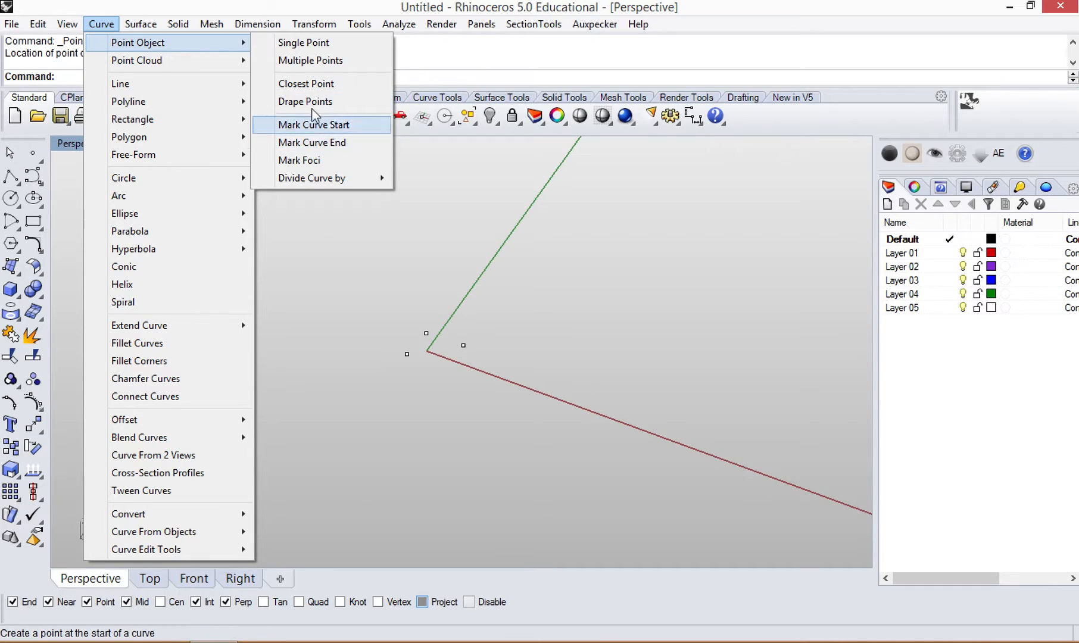
pyautogui.moveTo(338, 181)
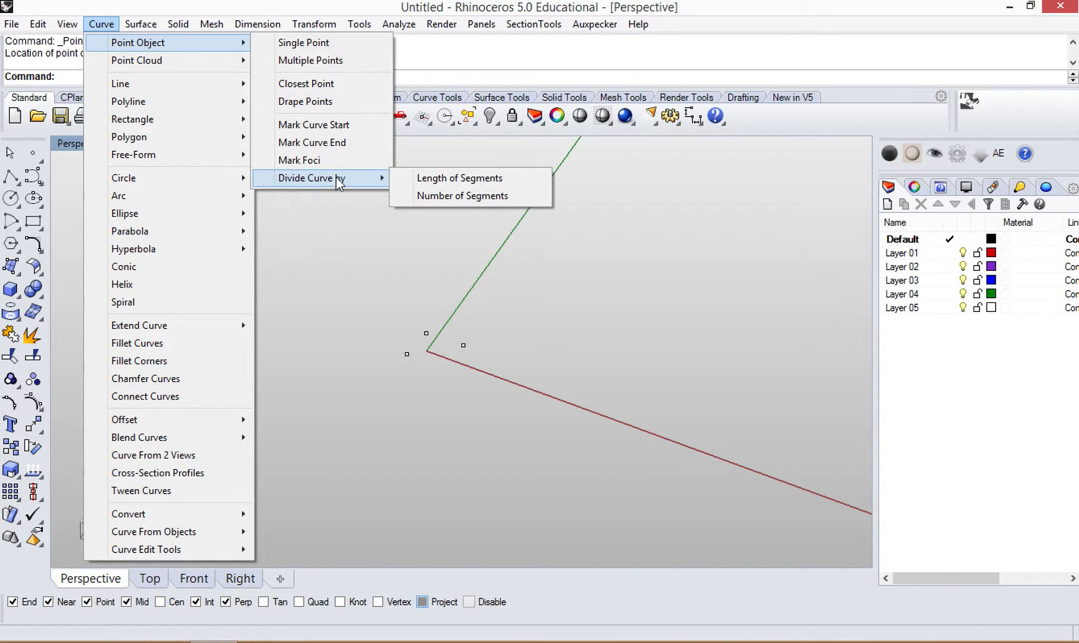
pyautogui.click(343, 216)
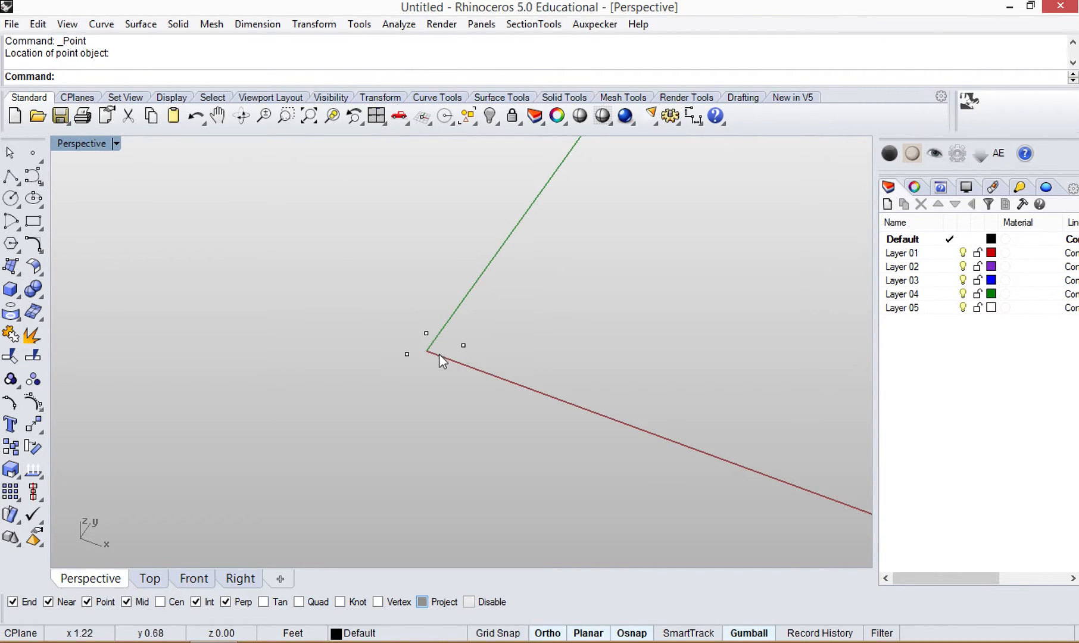
pyautogui.moveTo(355, 286); pyautogui.dragTo(510, 424)
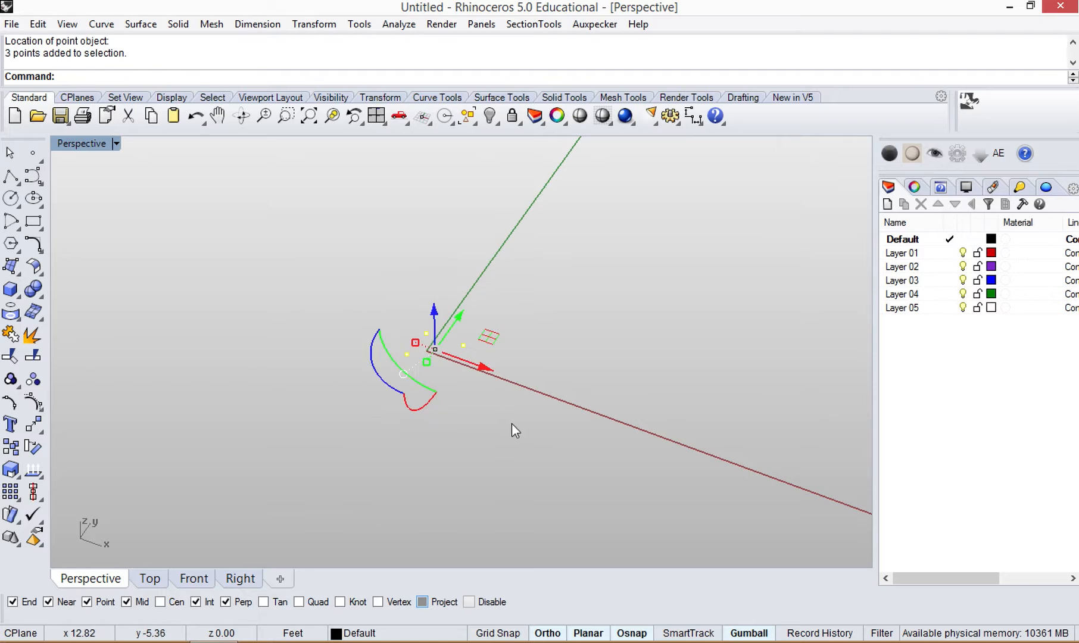
pyautogui.click(499, 275)
# - Create a point object at coordinates 5,5 and inspect it on the construction plane
pyautogui.write('Point')
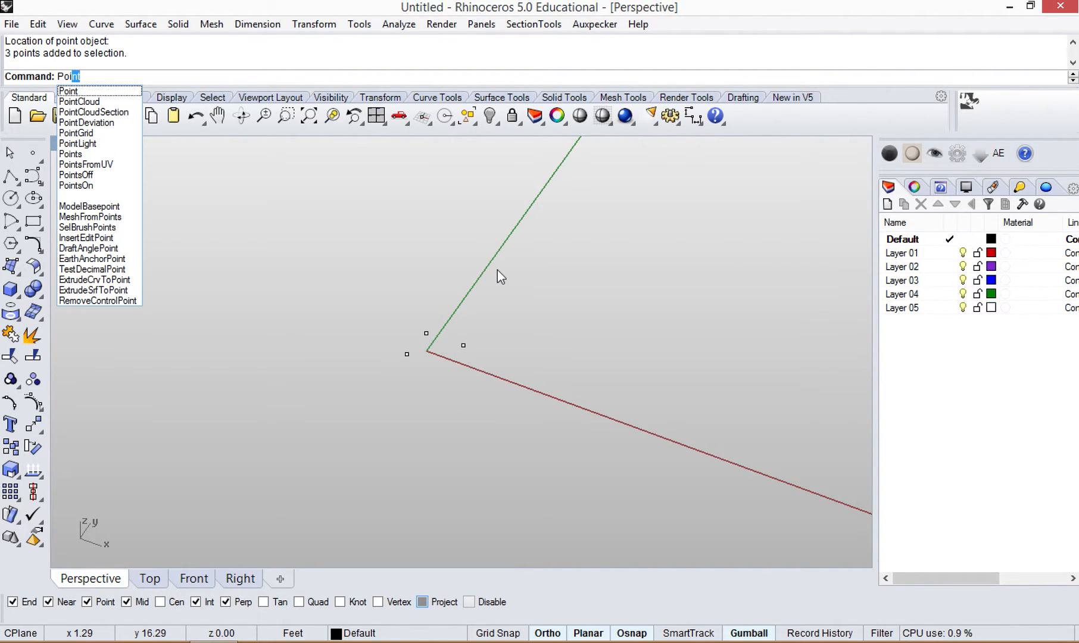
pyautogui.press('Return')
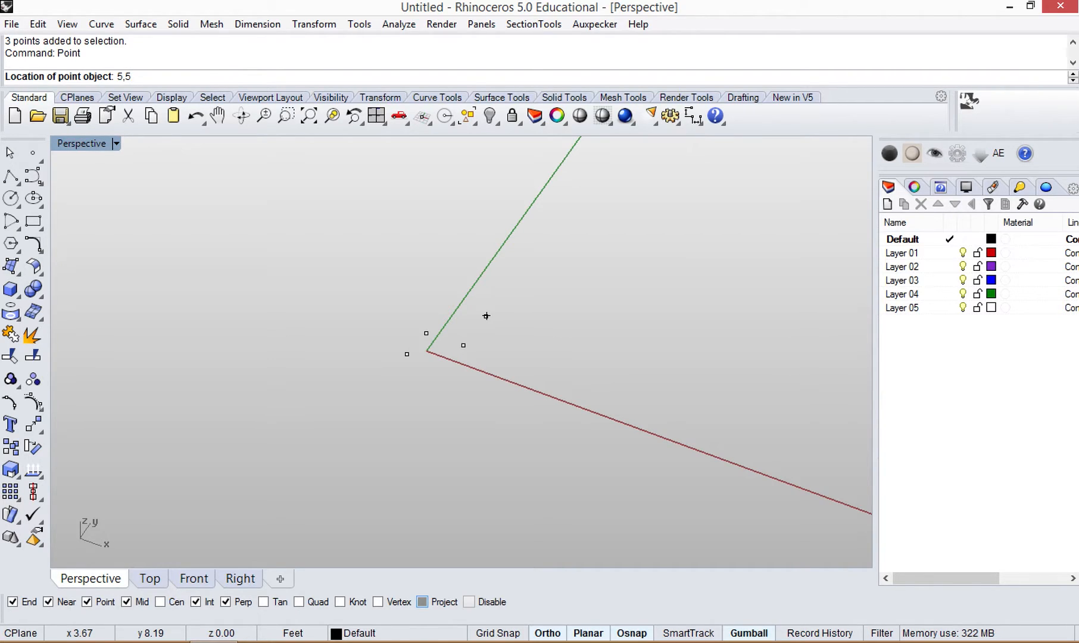
pyautogui.press('Return')
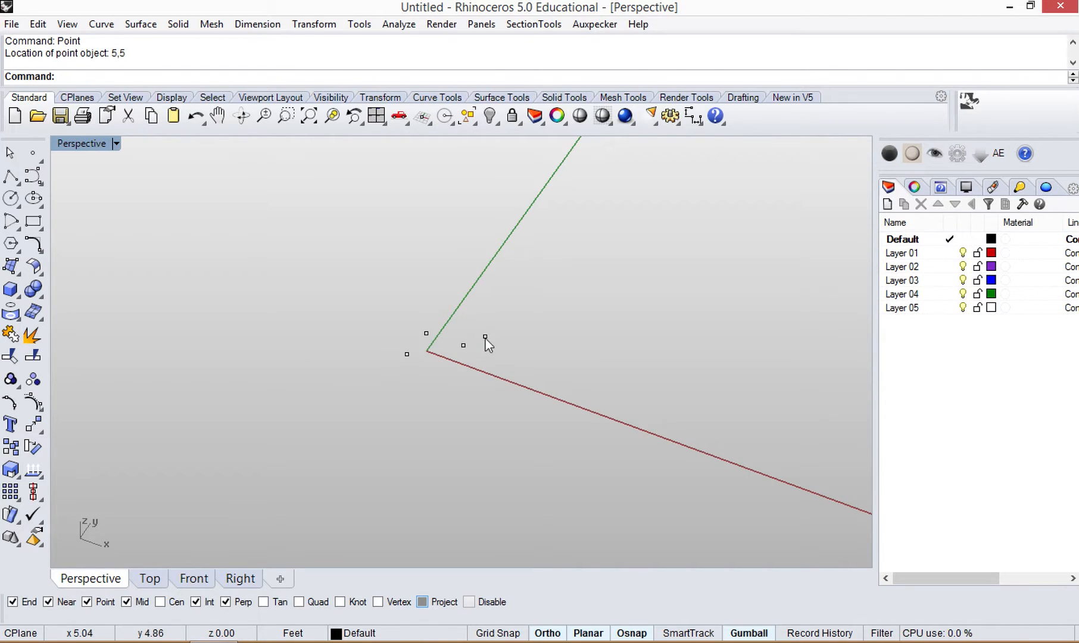
pyautogui.click(485, 337)
pyautogui.moveTo(520, 400)
pyautogui.mouseDown(button='right')
pyautogui.moveTo(498, 265)
pyautogui.moveTo(536, 339)
pyautogui.moveTo(521, 389)
pyautogui.mouseUp(button='right')
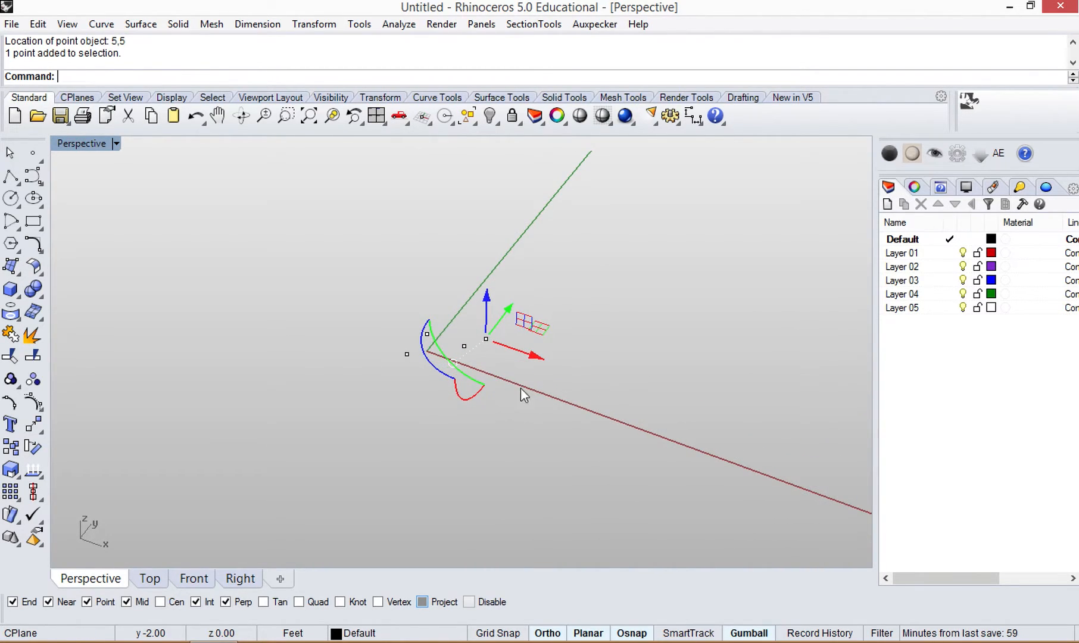
pyautogui.click(590, 250)
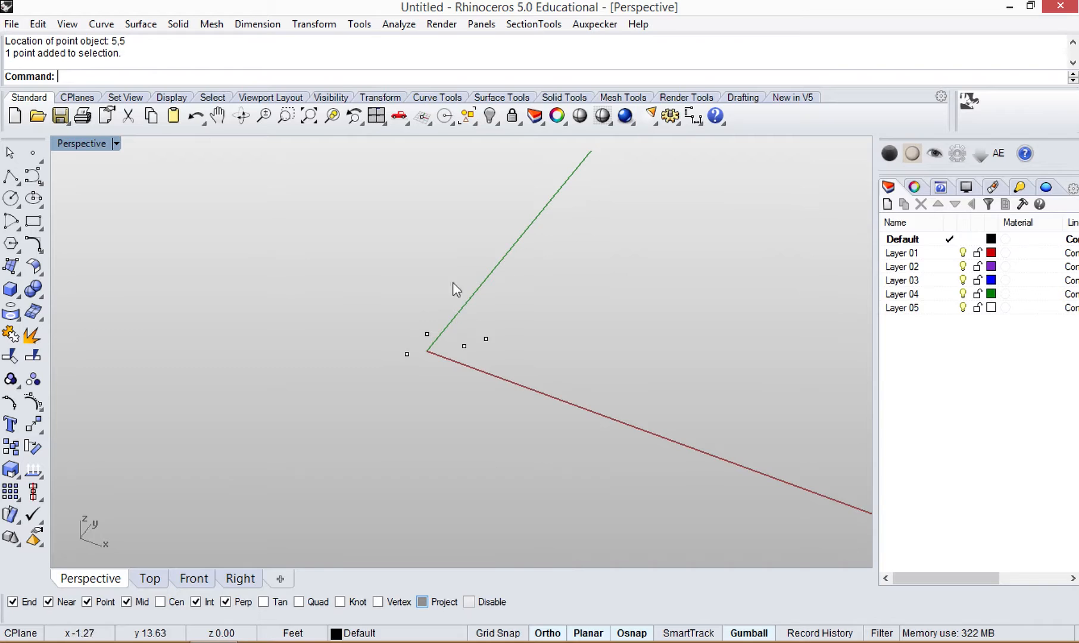
# - Create a point object above the construction plane at coordinates 5,5,5
pyautogui.click(33, 156)
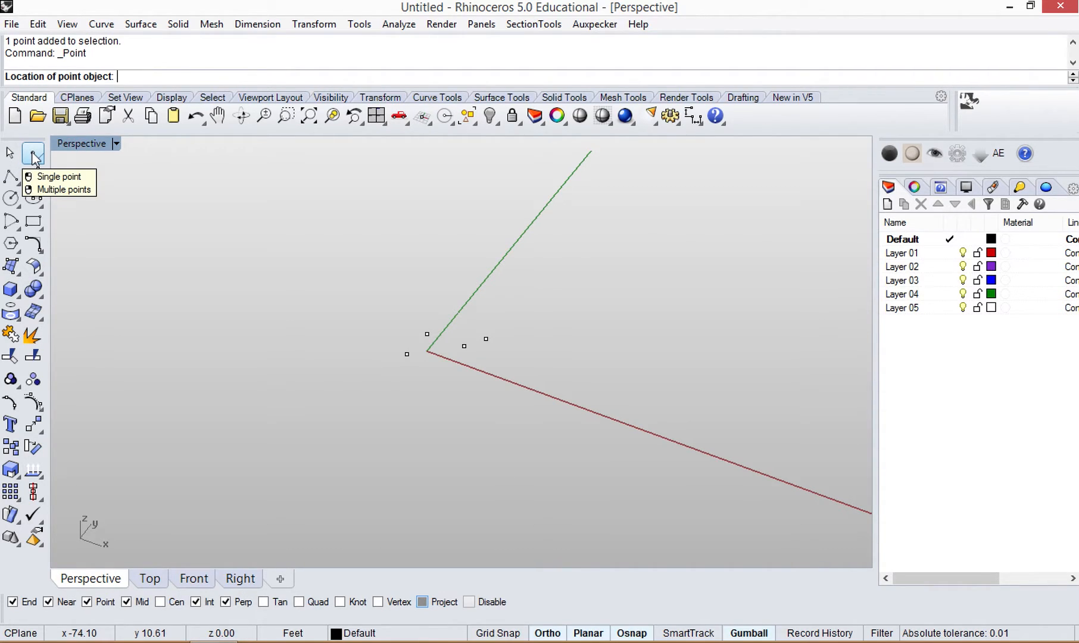
pyautogui.write('5,5,5')
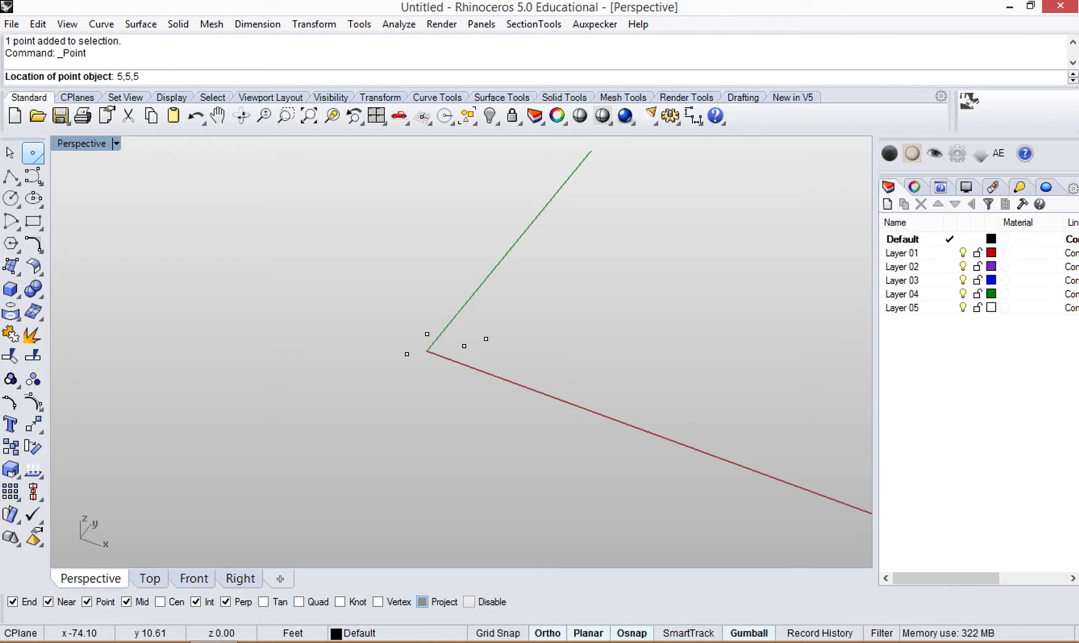
pyautogui.press('Return')
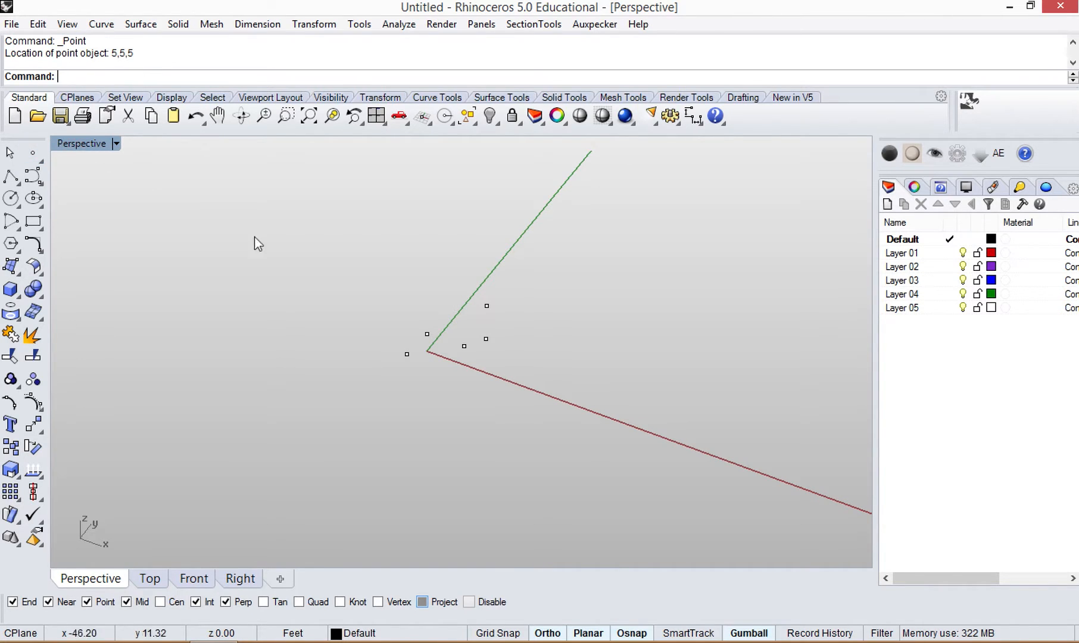
pyautogui.moveTo(508, 359); pyautogui.dragTo(541, 381, button='right')
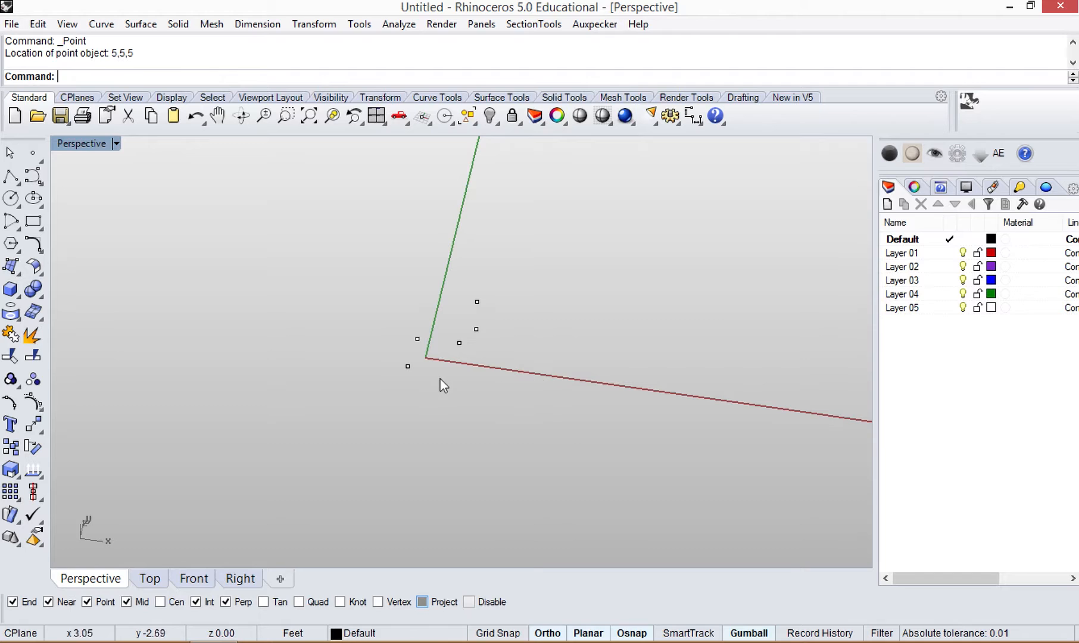
pyautogui.moveTo(446, 349); pyautogui.dragTo(461, 299, button='right')
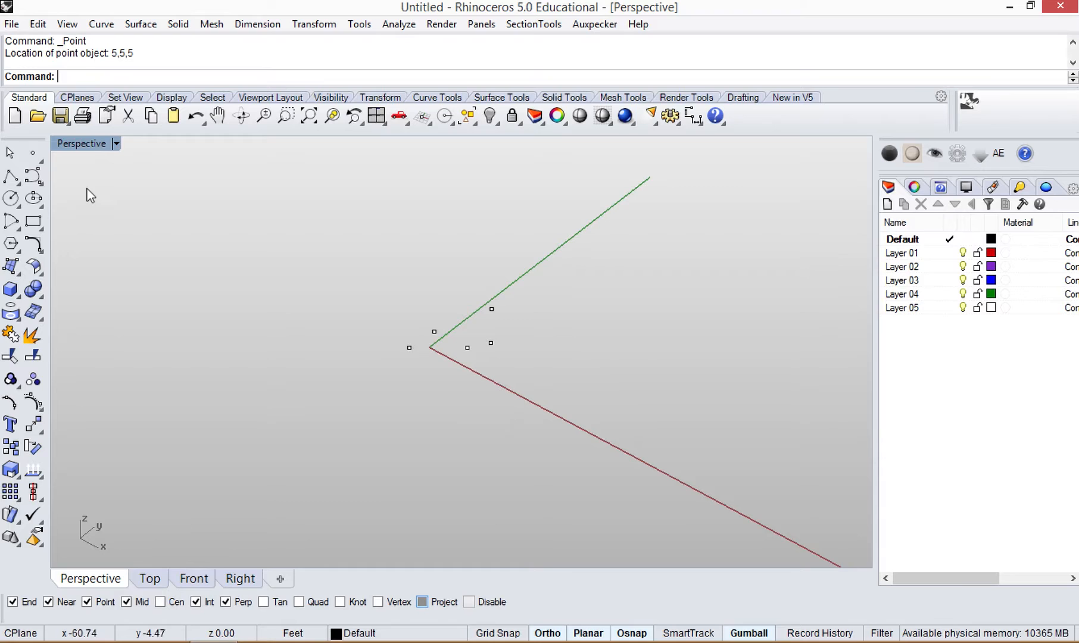
# - Create a point object exactly at the origin using coordinates 0,0,0
pyautogui.click(34, 156)
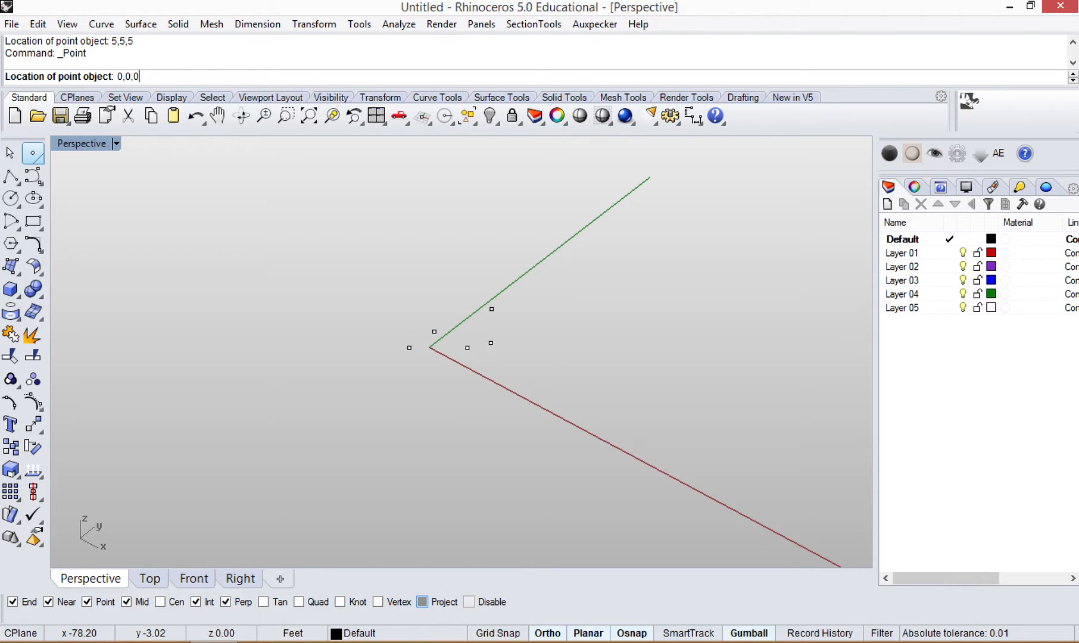
pyautogui.press('Return')
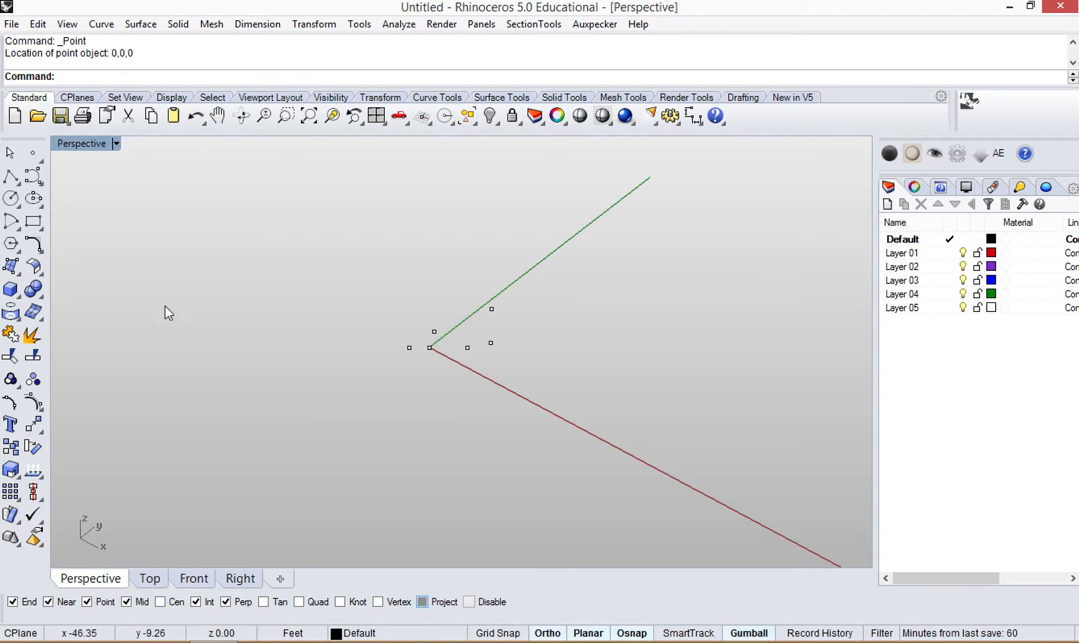
pyautogui.moveTo(473, 376)
pyautogui.mouseDown(button='right')
pyautogui.moveTo(431, 357)
pyautogui.moveTo(459, 308)
pyautogui.moveTo(474, 378)
pyautogui.mouseUp(button='right')
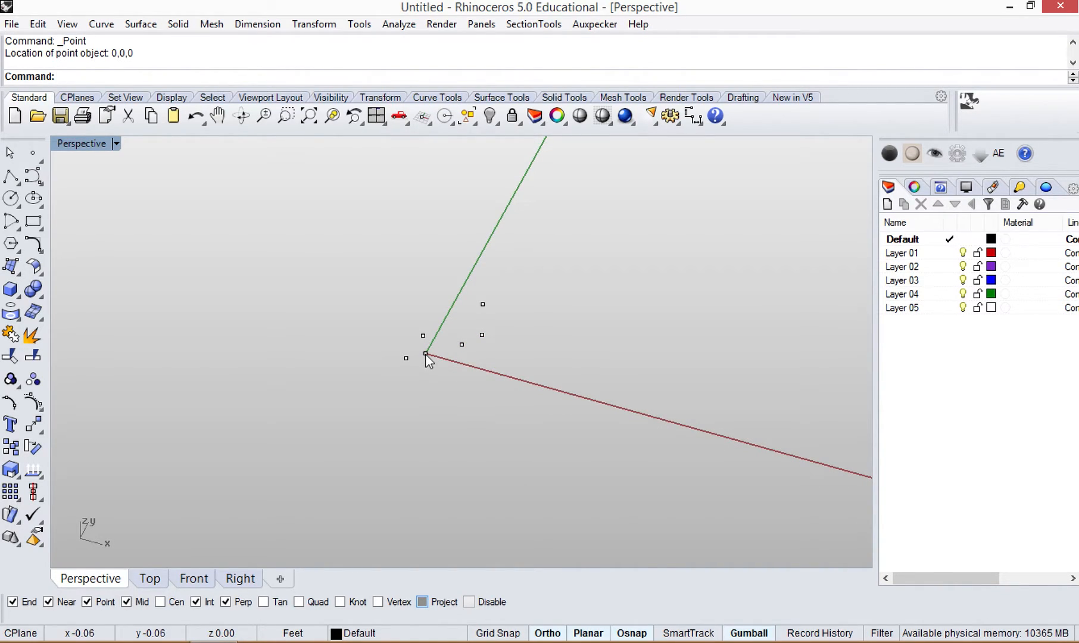
pyautogui.moveTo(457, 376)
pyautogui.mouseDown(button='right')
pyautogui.moveTo(409, 265)
pyautogui.moveTo(464, 378)
pyautogui.moveTo(486, 367)
pyautogui.moveTo(456, 373)
pyautogui.mouseUp(button='right')
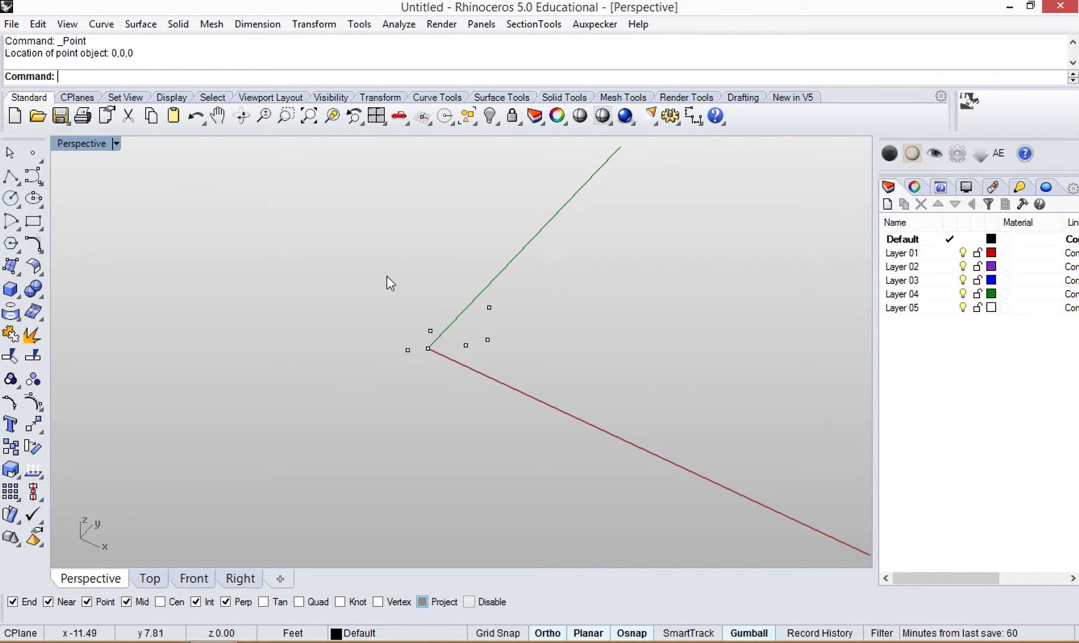
# - Delete all the point objects around the origin
pyautogui.moveTo(375, 287); pyautogui.dragTo(582, 404)
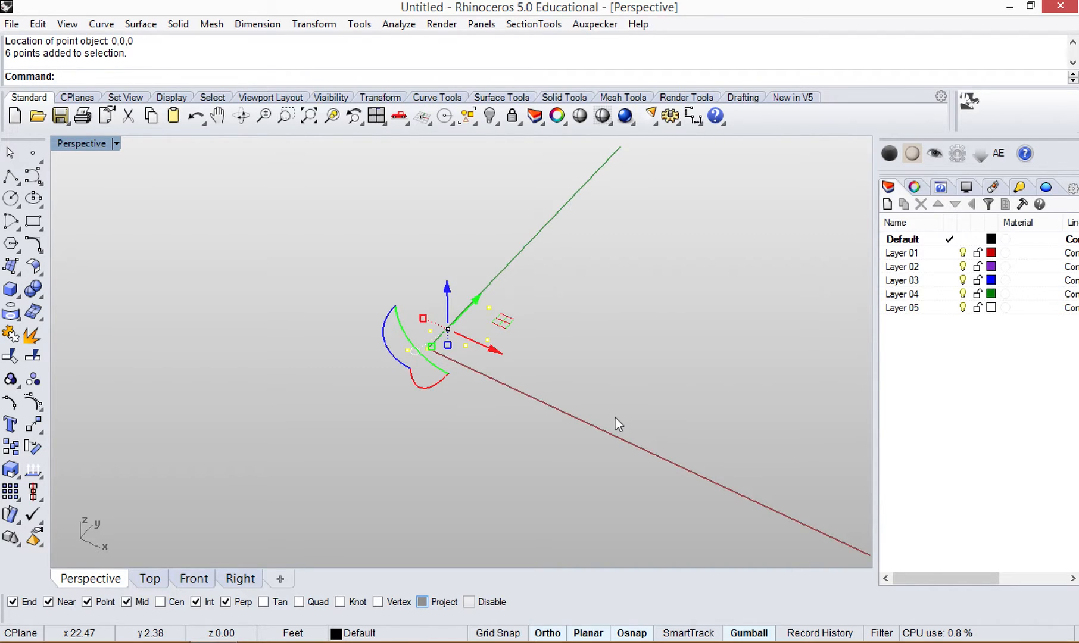
pyautogui.press('Delete')
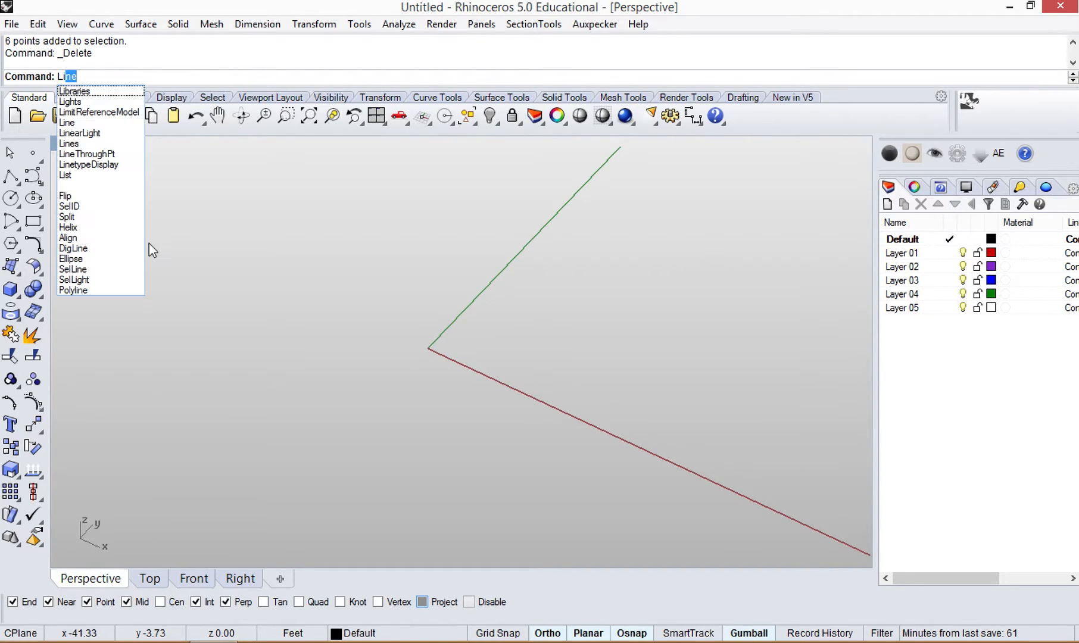
# - Draw a single freehand line from near the origin, angled between the red and green axes, without the Ortho constraint
pyautogui.press('Return')
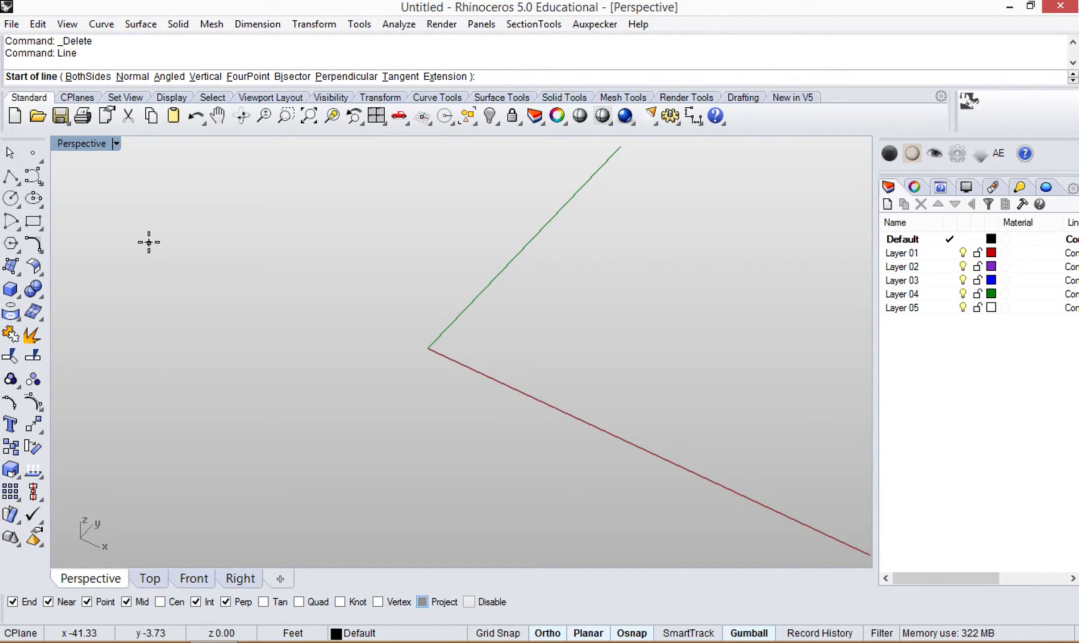
pyautogui.click(424, 347)
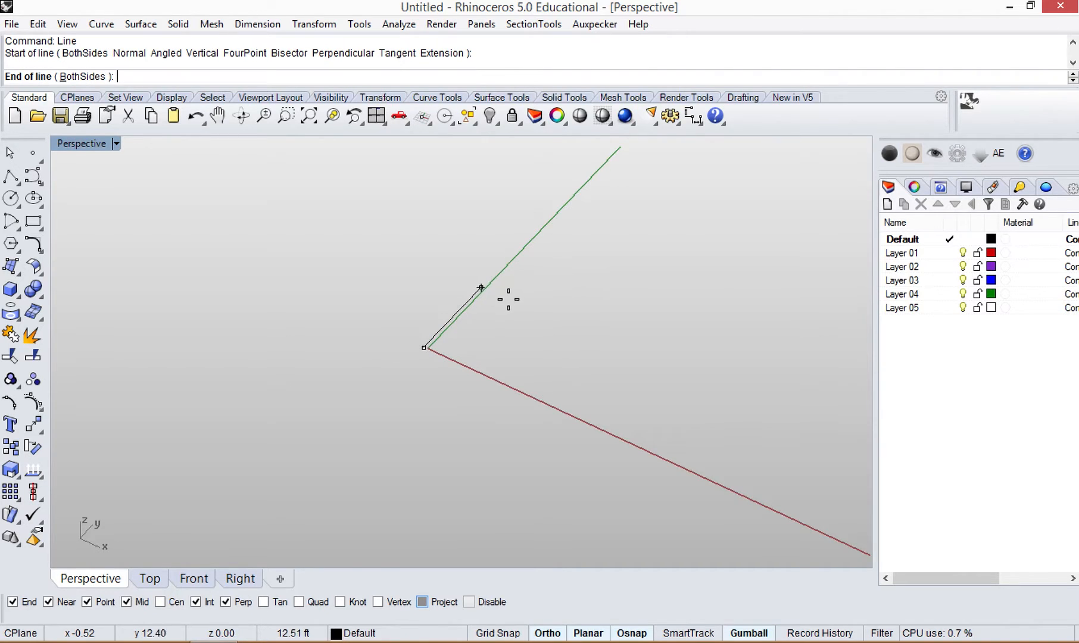
pyautogui.press('F8')
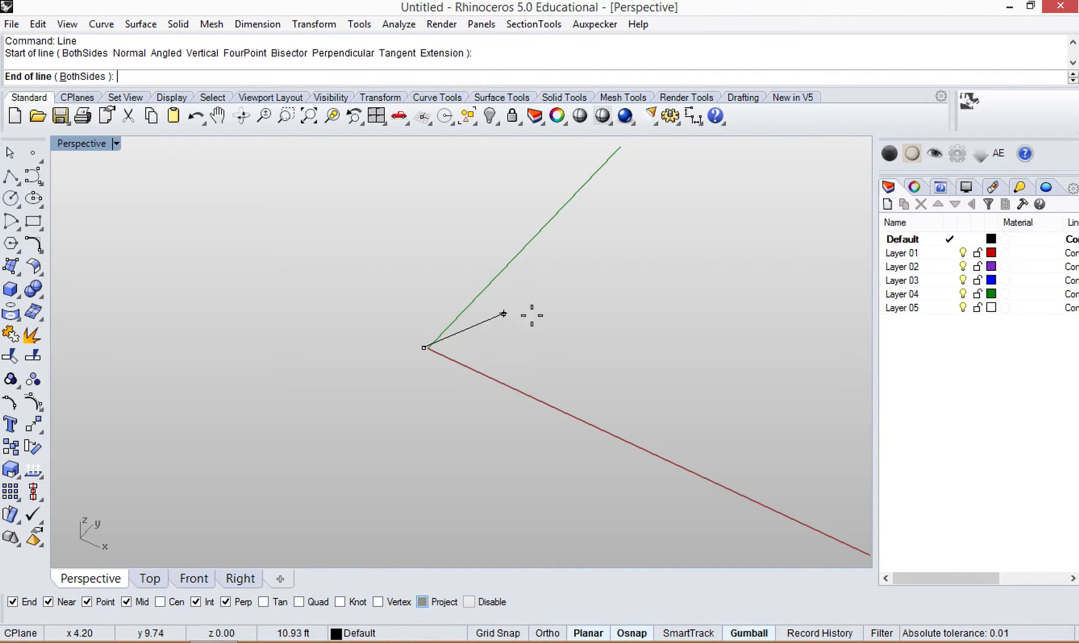
pyautogui.click(564, 291)
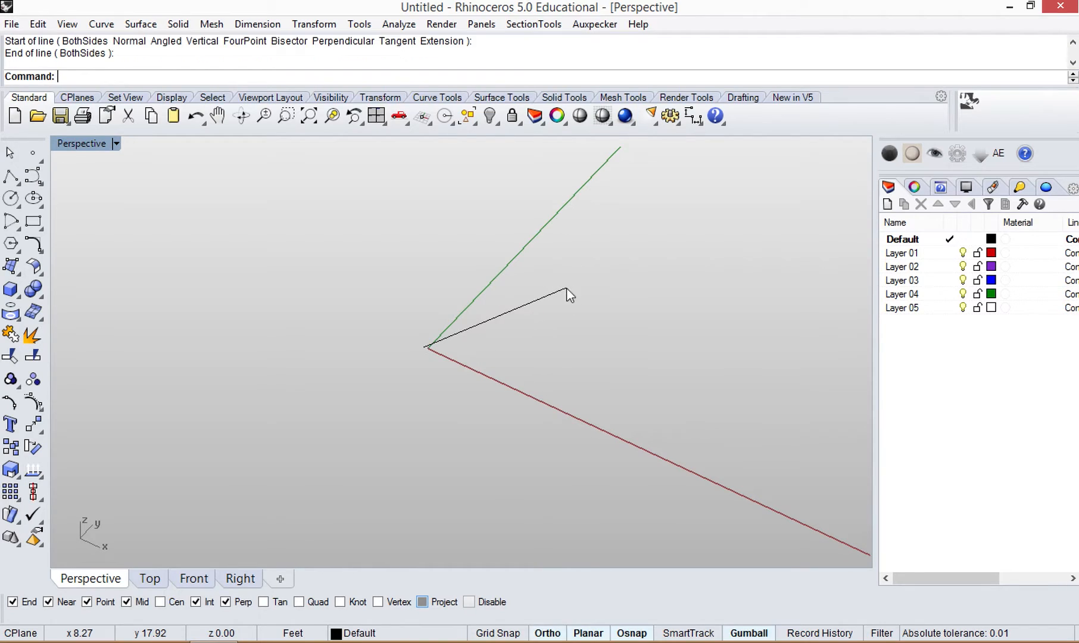
pyautogui.click(525, 308)
pyautogui.moveTo(539, 402); pyautogui.dragTo(451, 298, button='right')
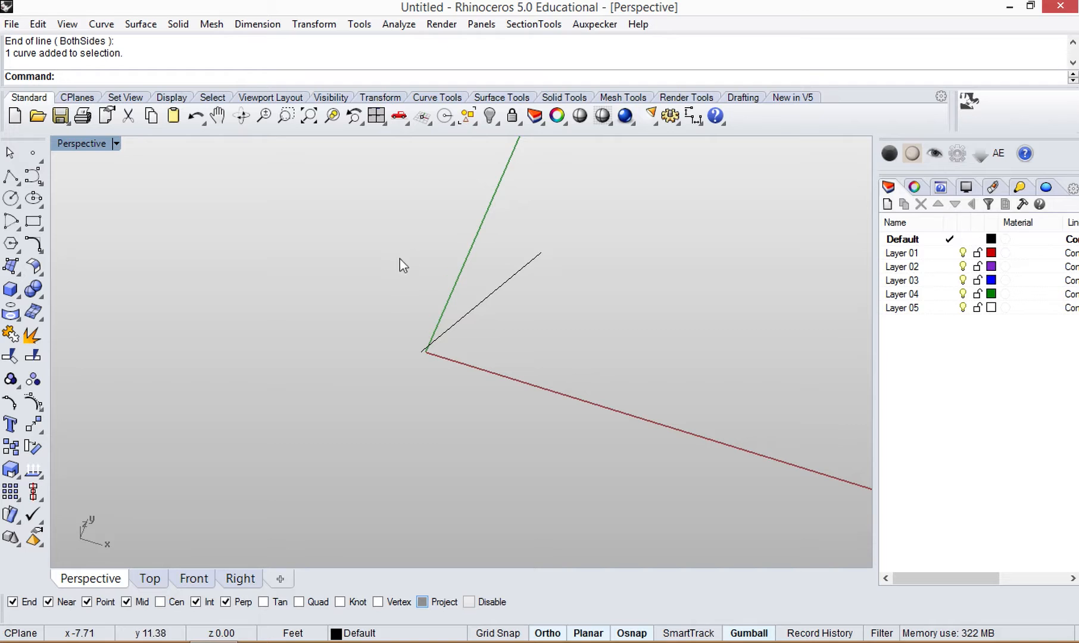
# - Draw an angled line with the BothSides option, placing its midpoint just above the red axis and its end up toward the green axis direction
pyautogui.rightClick(425, 274)
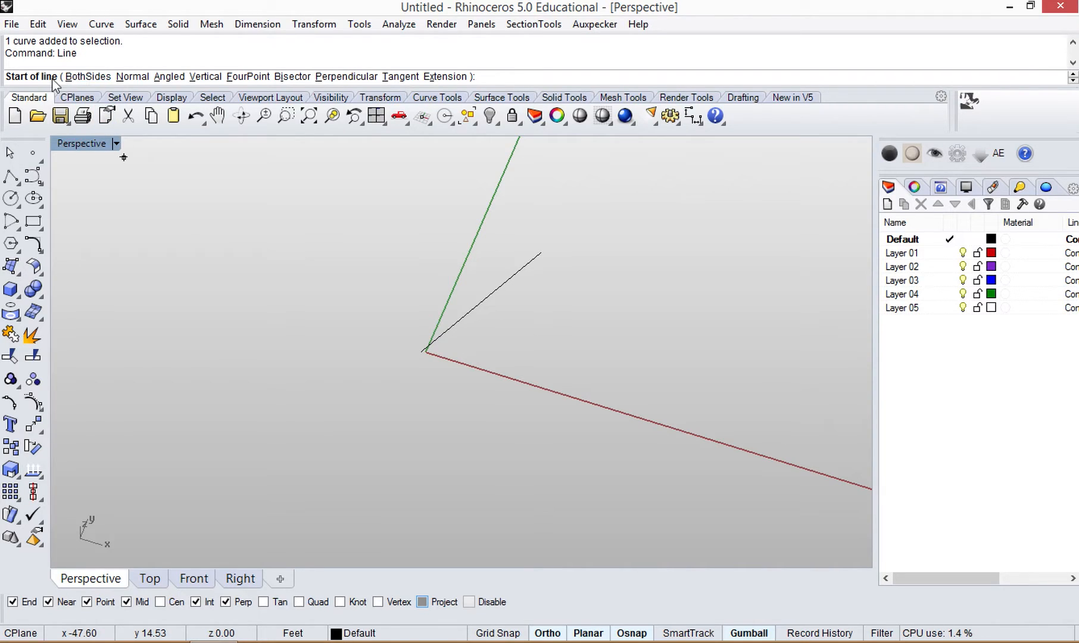
pyautogui.click(88, 78)
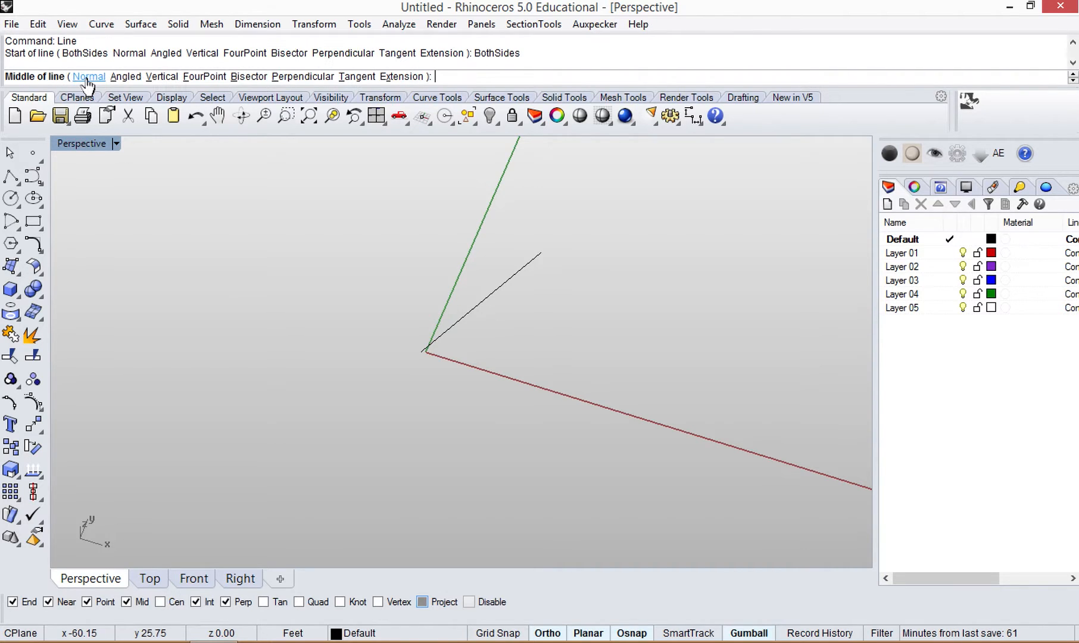
pyautogui.click(510, 350)
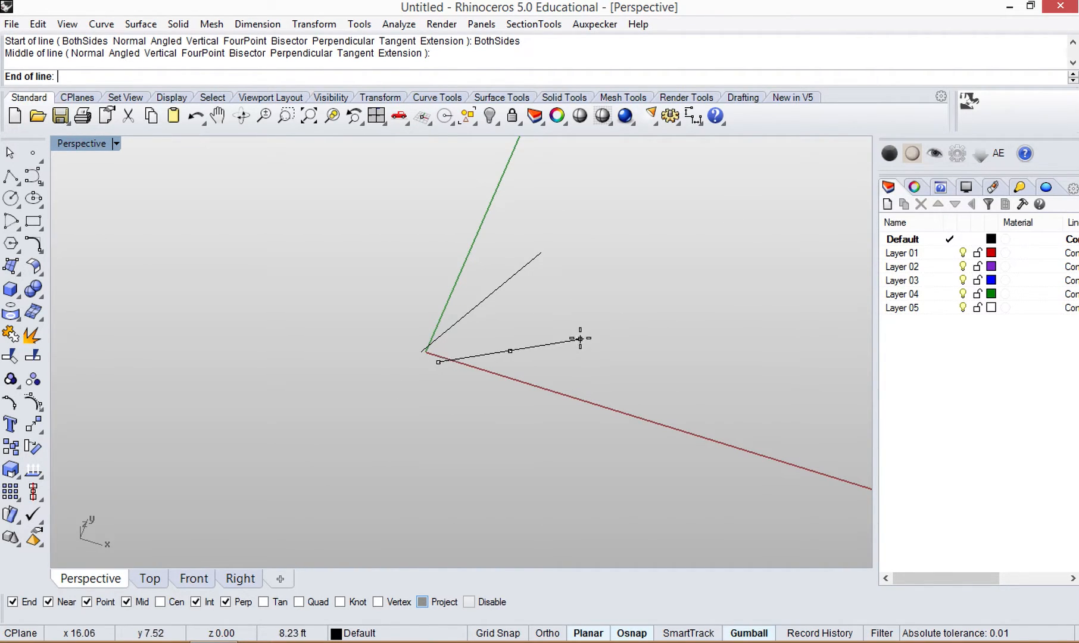
pyautogui.click(578, 309)
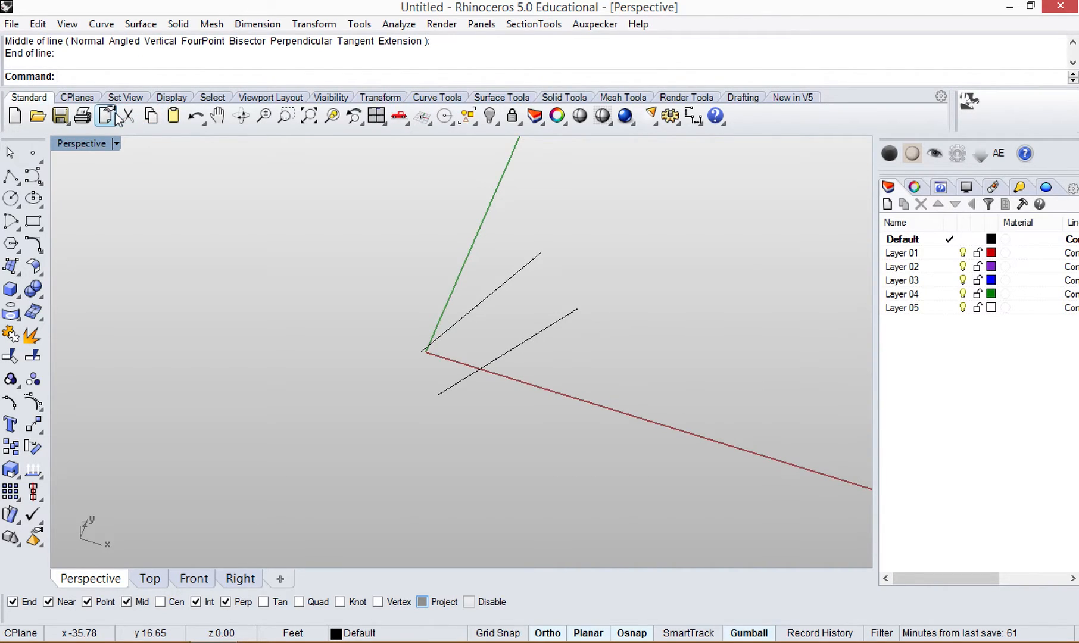
# - Draw a line with the Vertical option, rising from a point near the red axis close to the origin
pyautogui.press('Return')
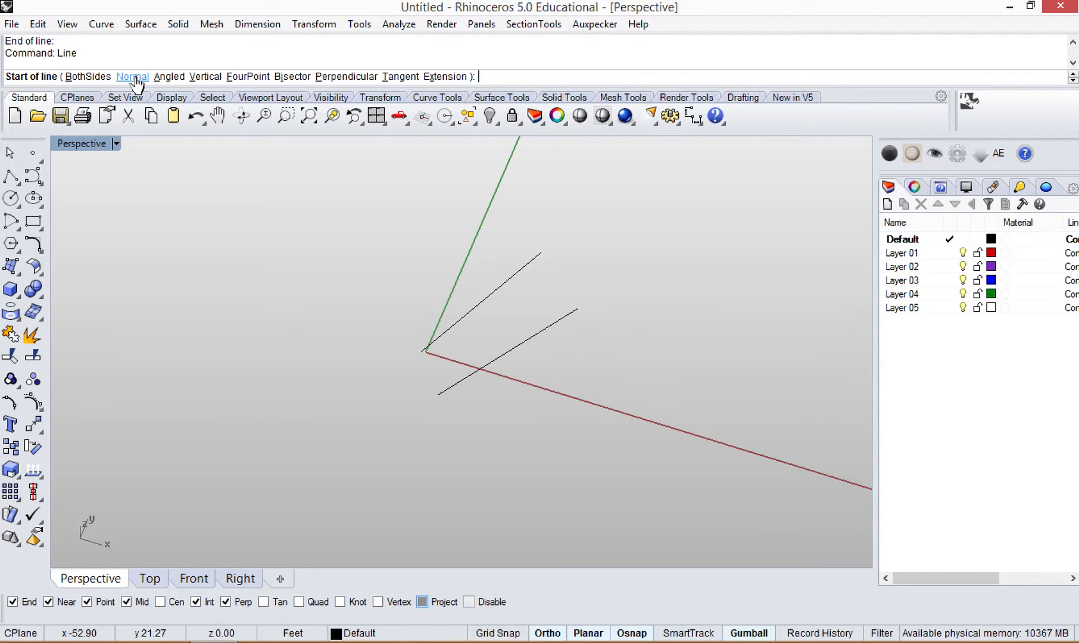
pyautogui.click(202, 77)
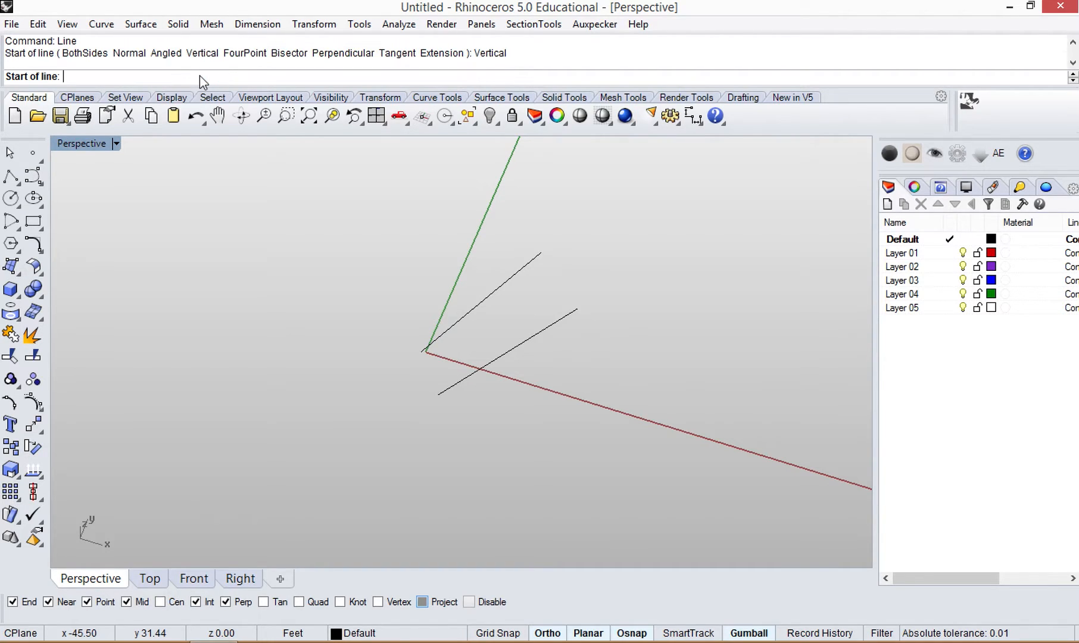
pyautogui.click(464, 358)
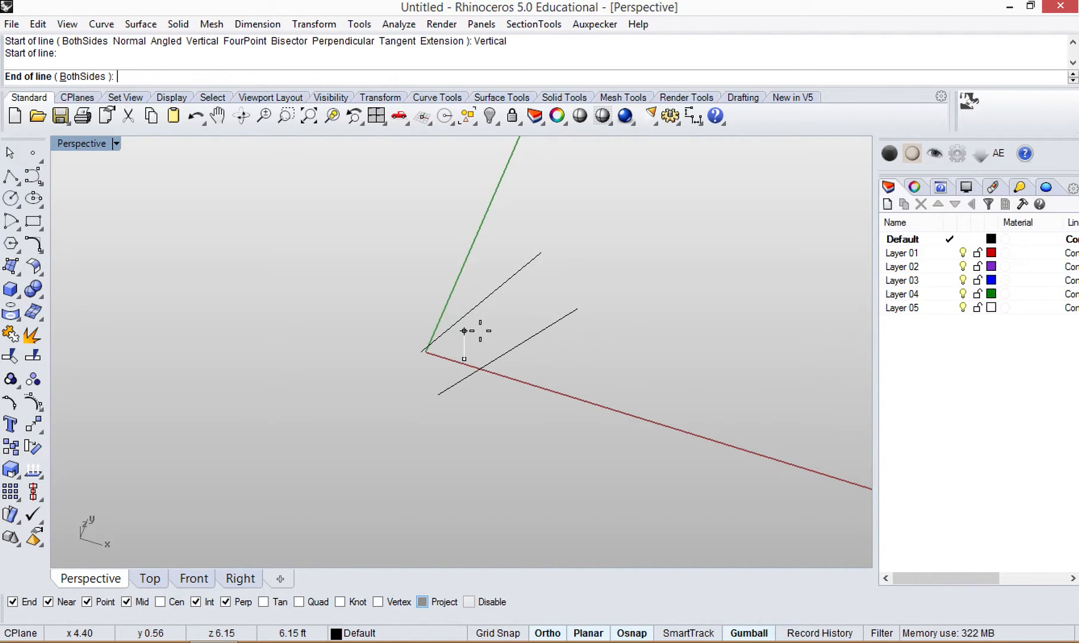
pyautogui.click(434, 241)
pyautogui.moveTo(509, 379); pyautogui.dragTo(522, 360, button='right')
pyautogui.rightClick(277, 273)
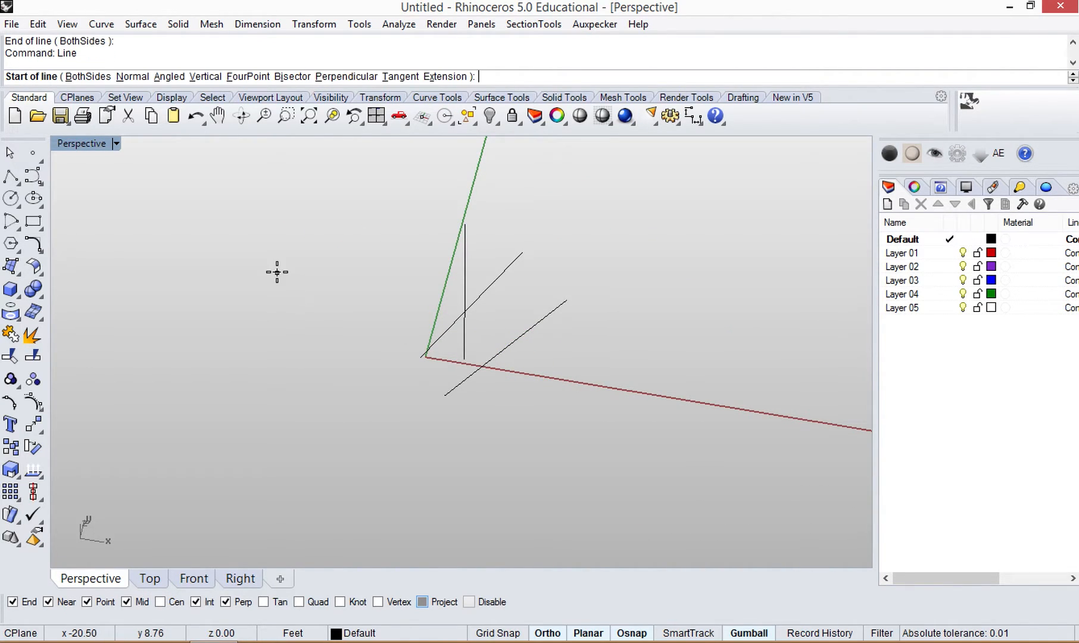
pyautogui.click(486, 390)
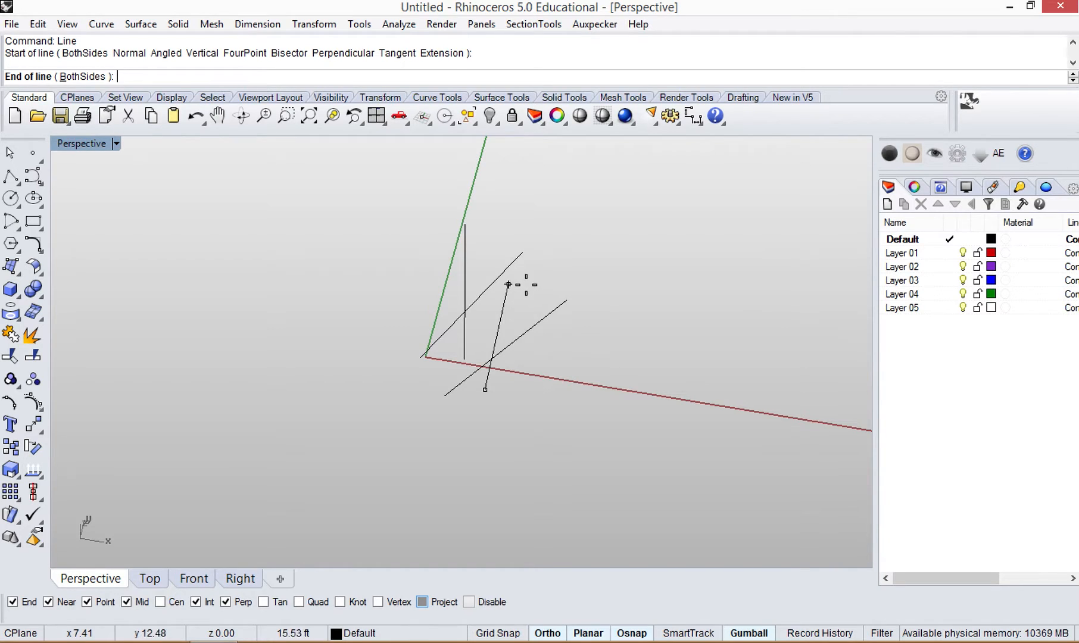
pyautogui.press('Escape')
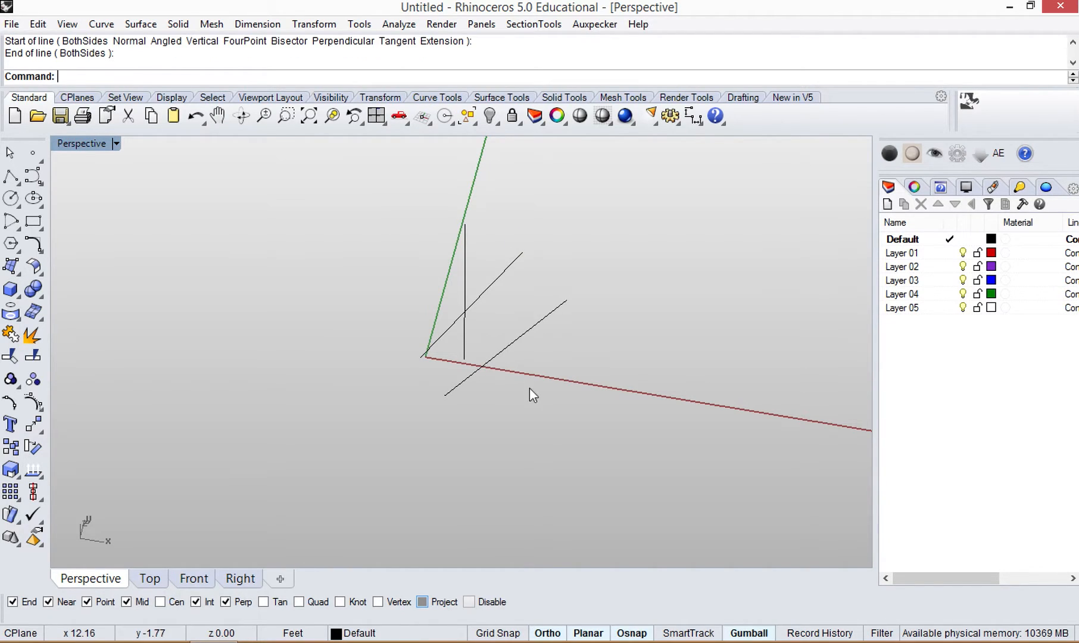
# - Draw a line about 24 ft long from below the red axis, following the green axis, with its end raised about 3 ft
pyautogui.press('Return')
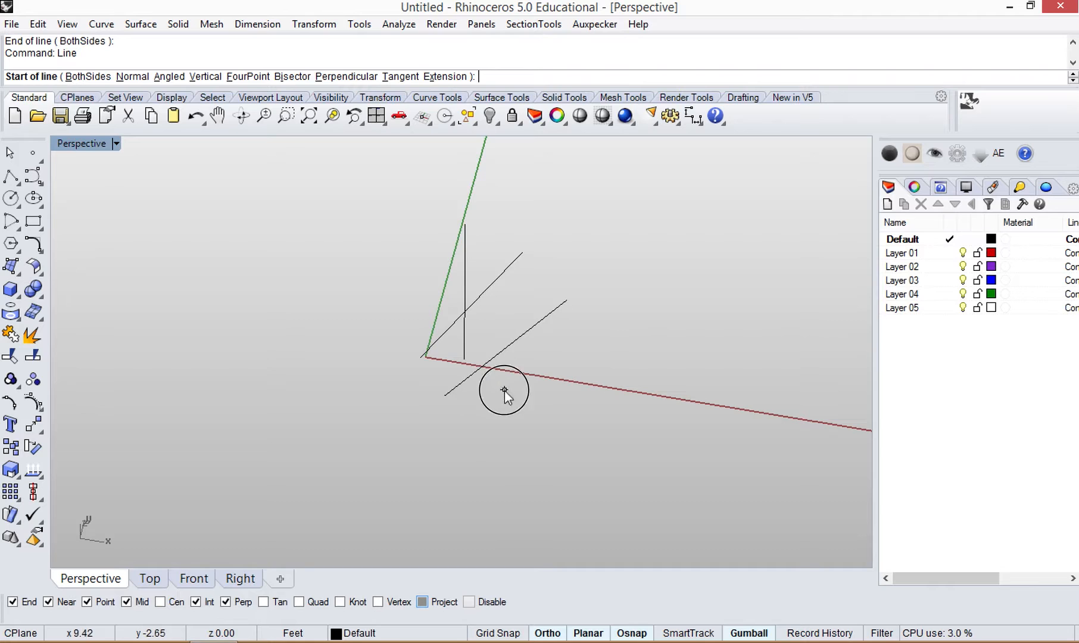
pyautogui.click(503, 390)
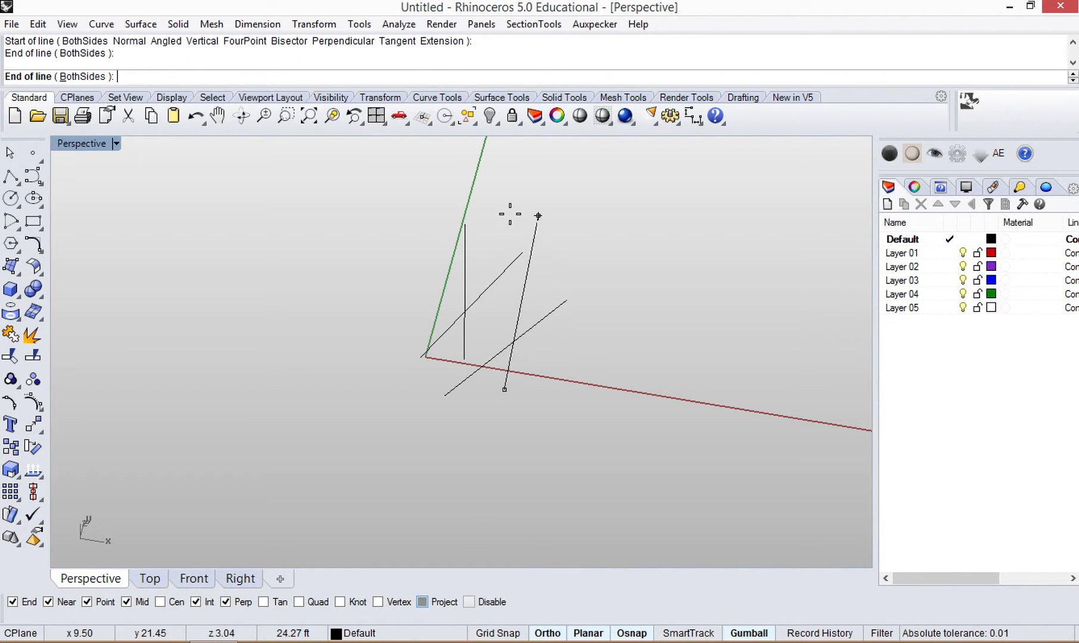
pyautogui.click(538, 215)
pyautogui.moveTo(543, 351); pyautogui.dragTo(496, 340, button='right')
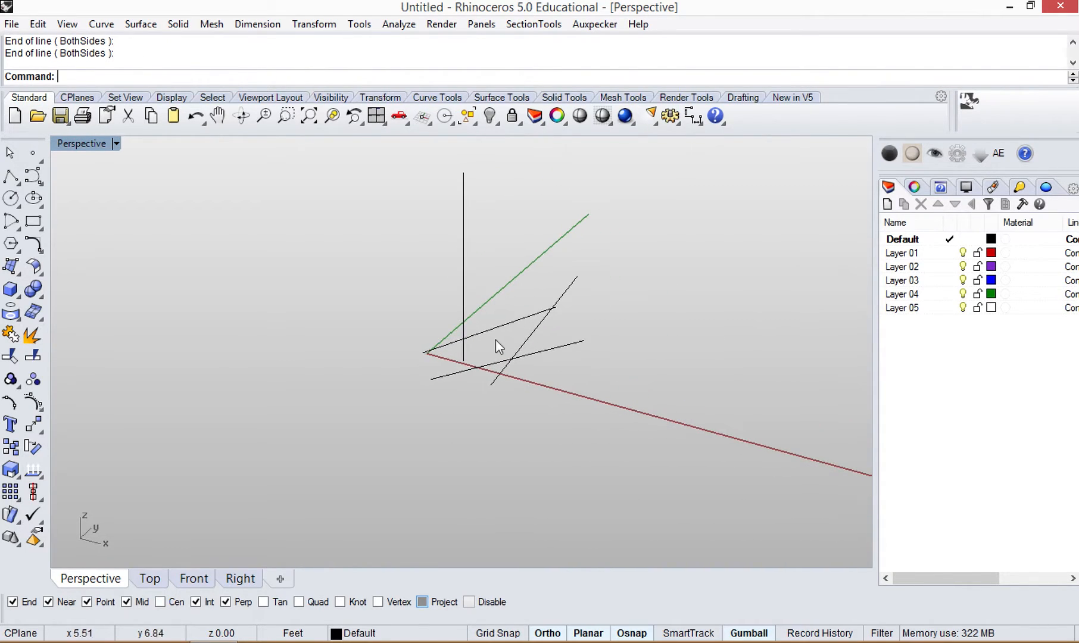
# - Select the vertical line and examine how it and the other lines sit in space from different angles
pyautogui.click(464, 349)
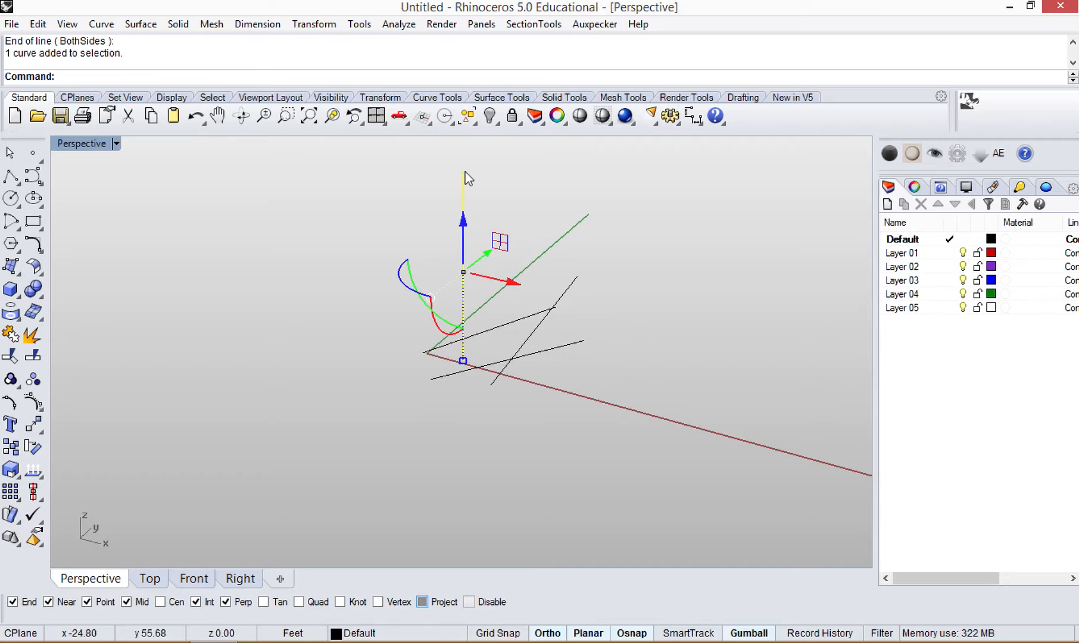
pyautogui.moveTo(525, 356); pyautogui.dragTo(579, 408, button='right')
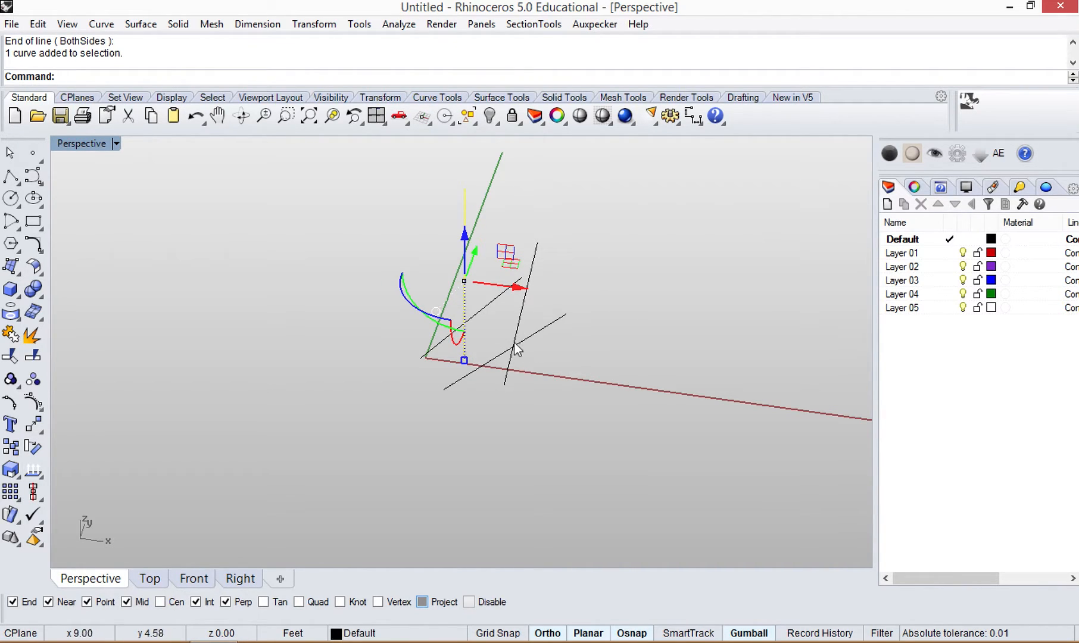
pyautogui.moveTo(559, 343)
pyautogui.mouseDown(button='right')
pyautogui.moveTo(656, 355)
pyautogui.moveTo(624, 367)
pyautogui.mouseUp(button='right')
pyautogui.press('Escape')
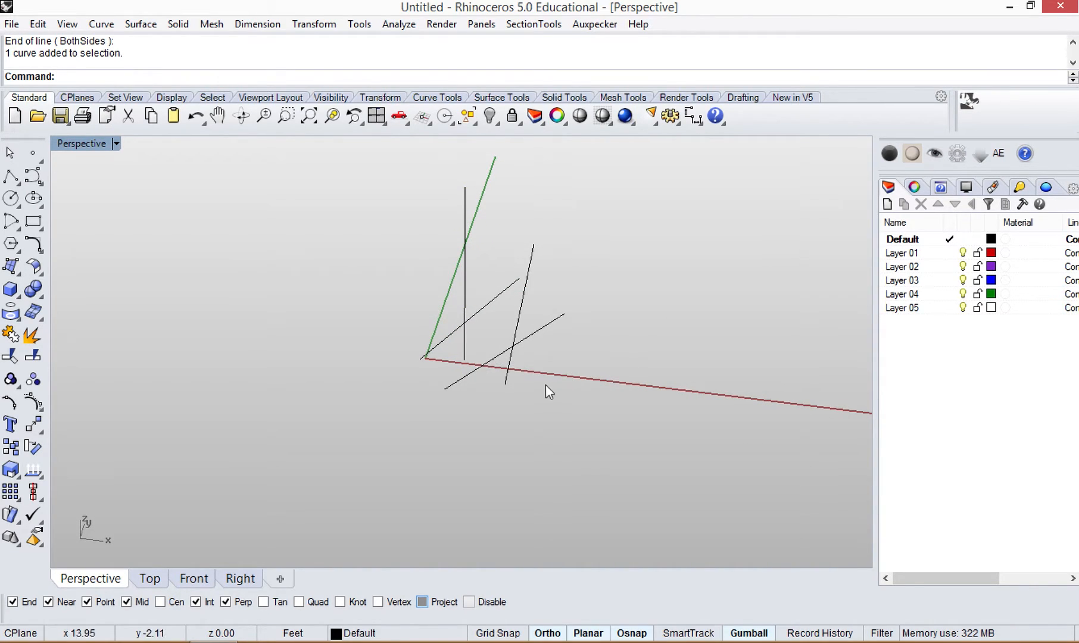
# - Delete all four practice lines
pyautogui.moveTo(559, 399); pyautogui.dragTo(397, 265)
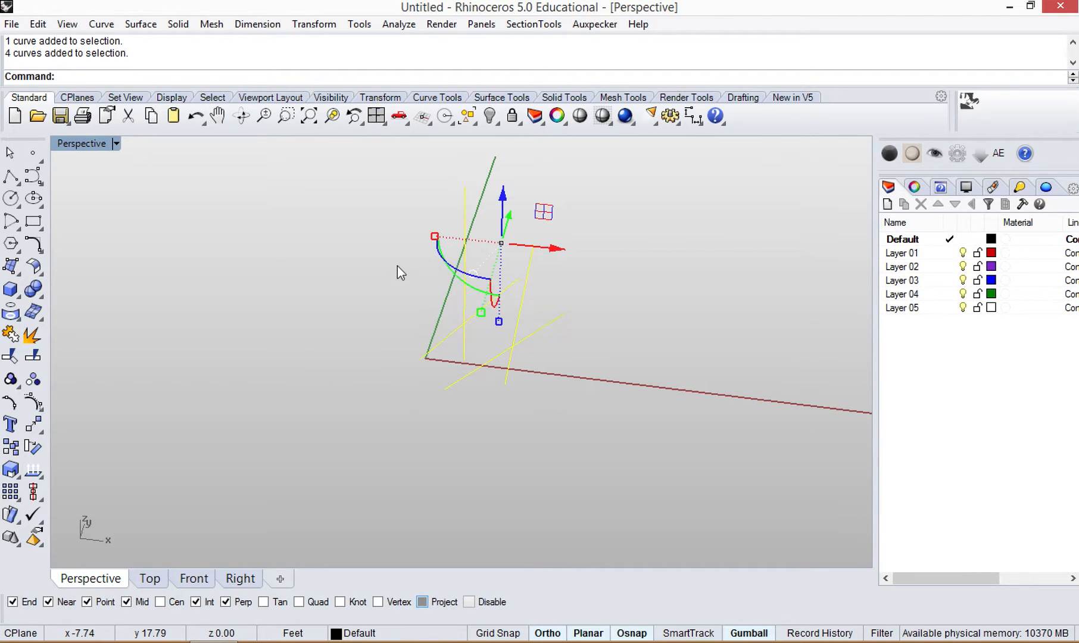
pyautogui.press('Delete')
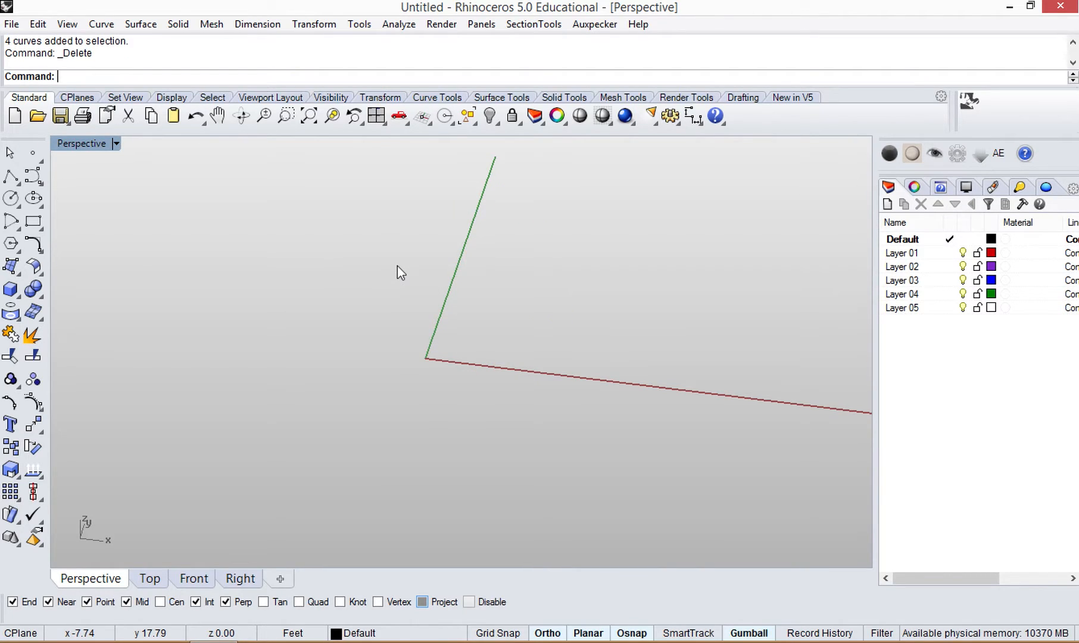
# - Draw a one-segment polyline 5 ft long from near the origin, parallel to the green axis using Ortho
pyautogui.click(10, 176)
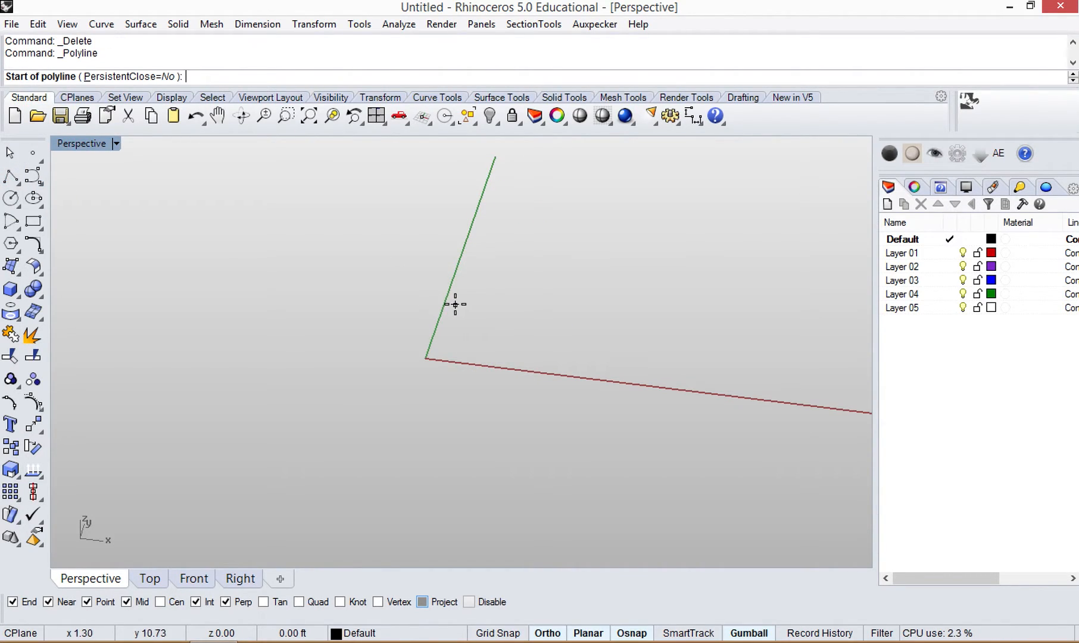
pyautogui.click(443, 350)
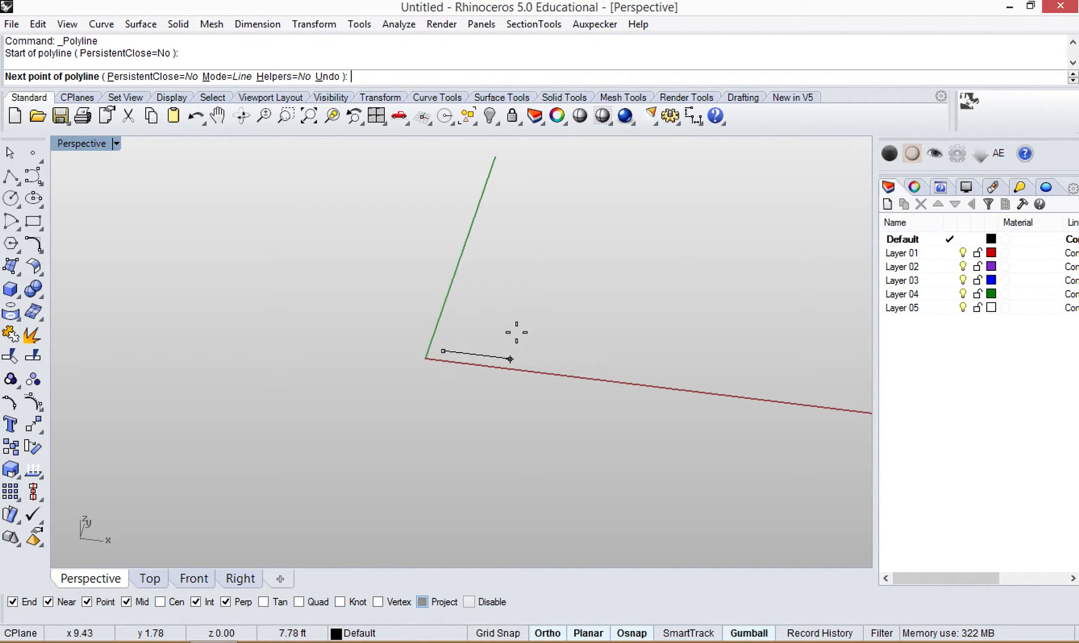
pyautogui.press('F8')
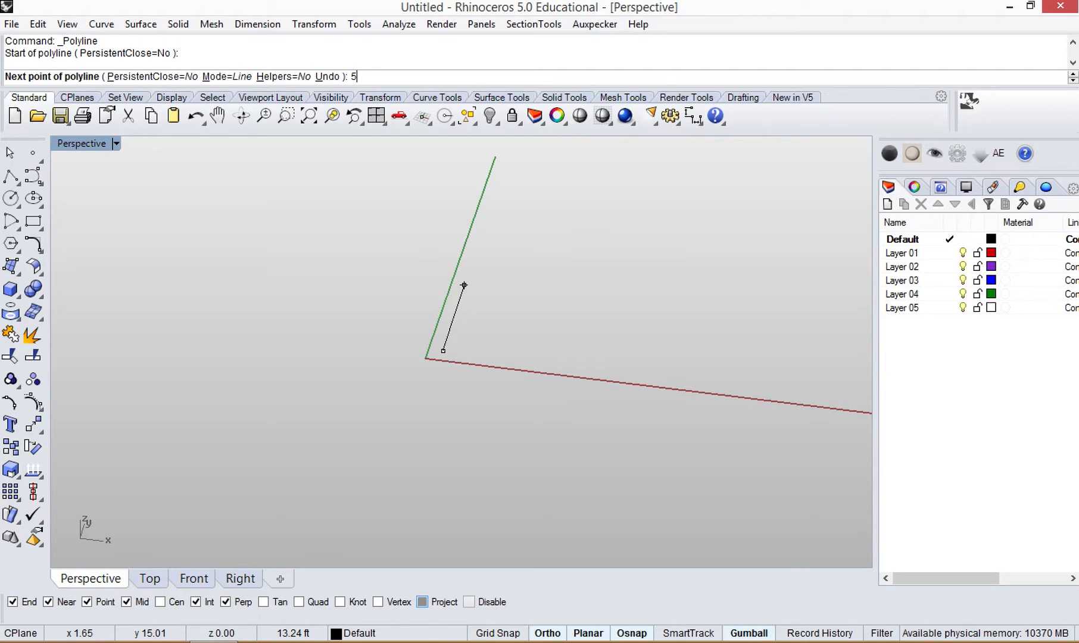
pyautogui.press('Return')
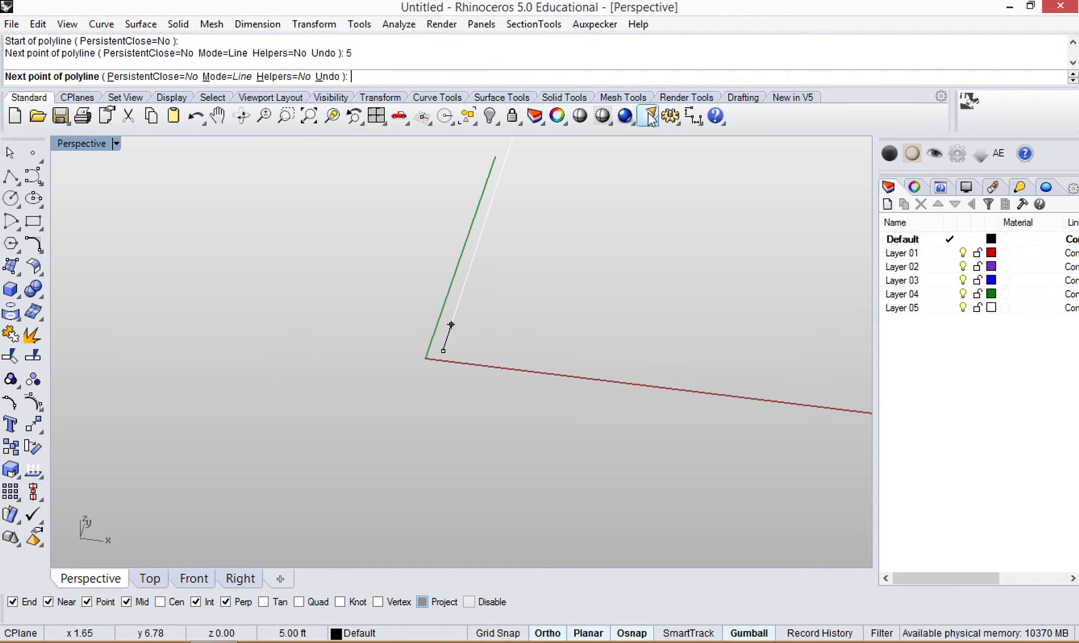
pyautogui.press('F8')
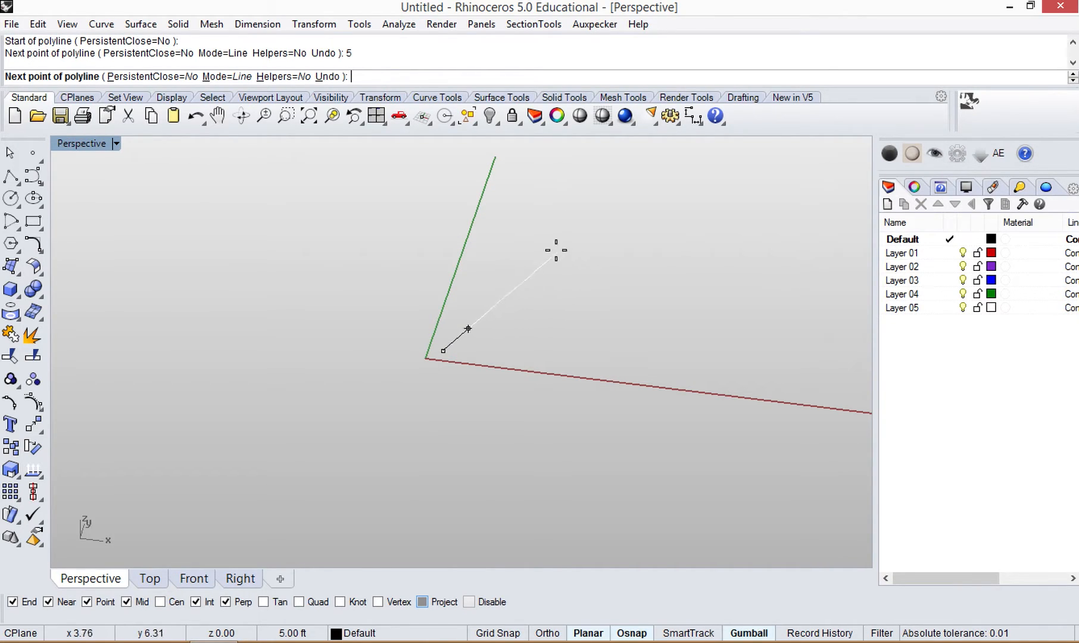
pyautogui.press('F8')
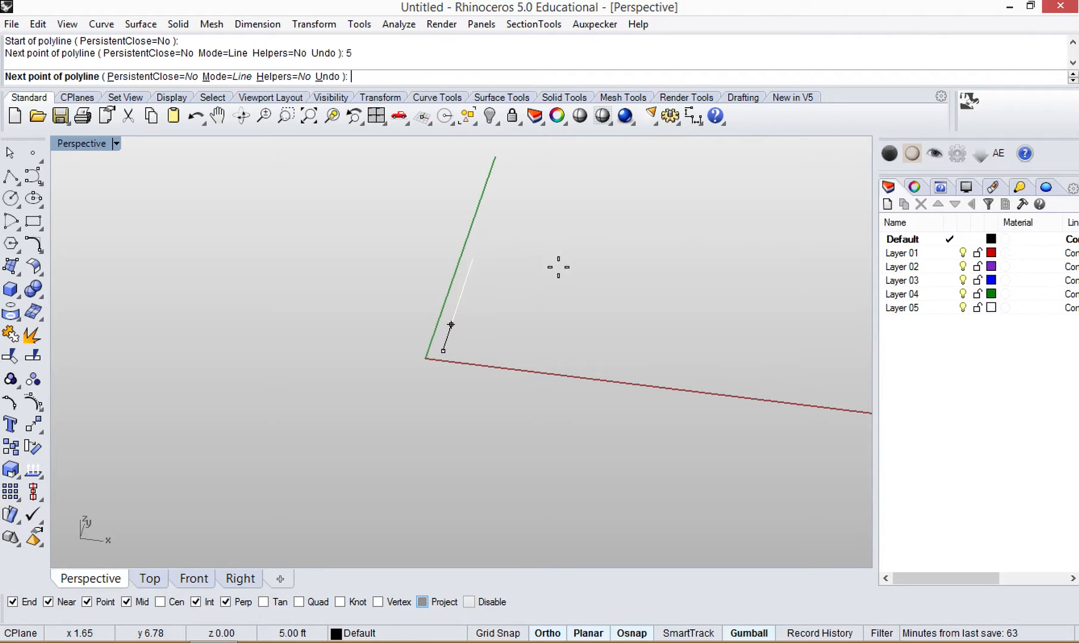
pyautogui.click(558, 267)
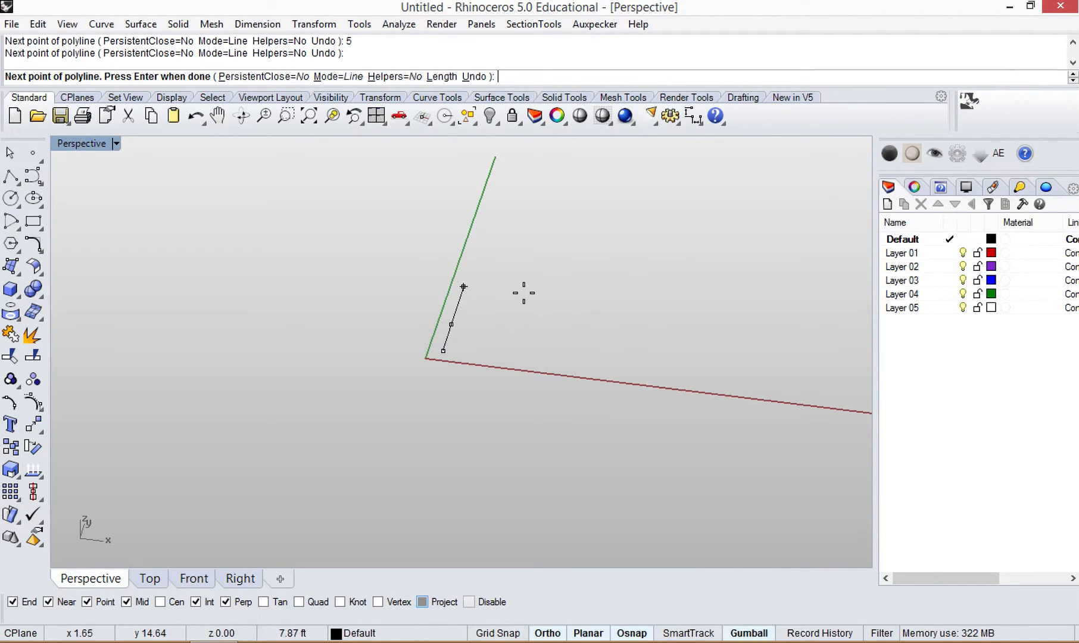
pyautogui.press('Return')
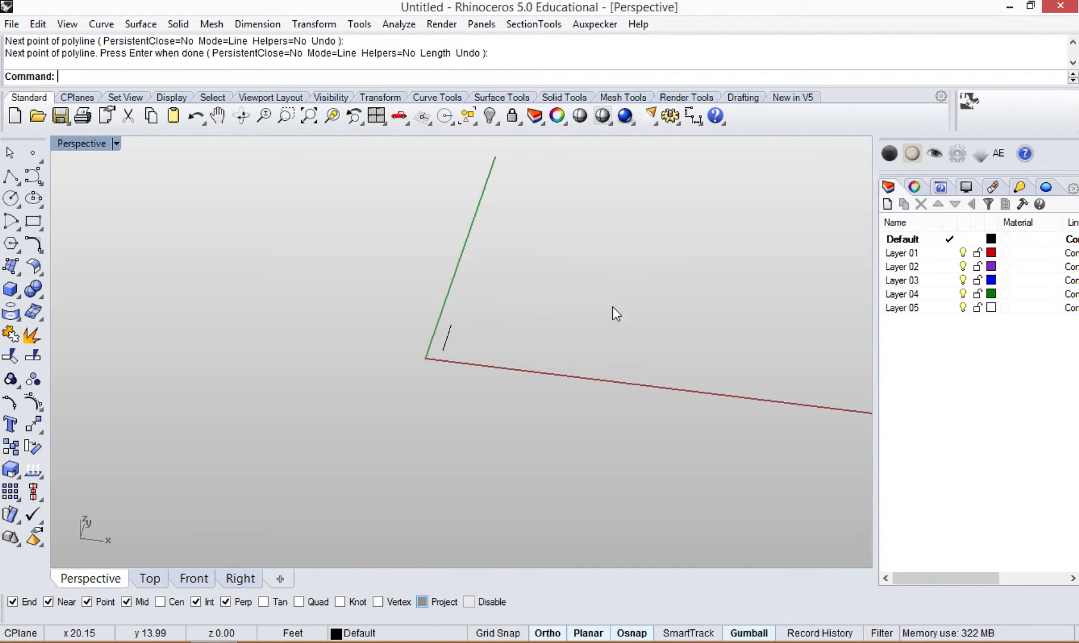
pyautogui.press('Return')
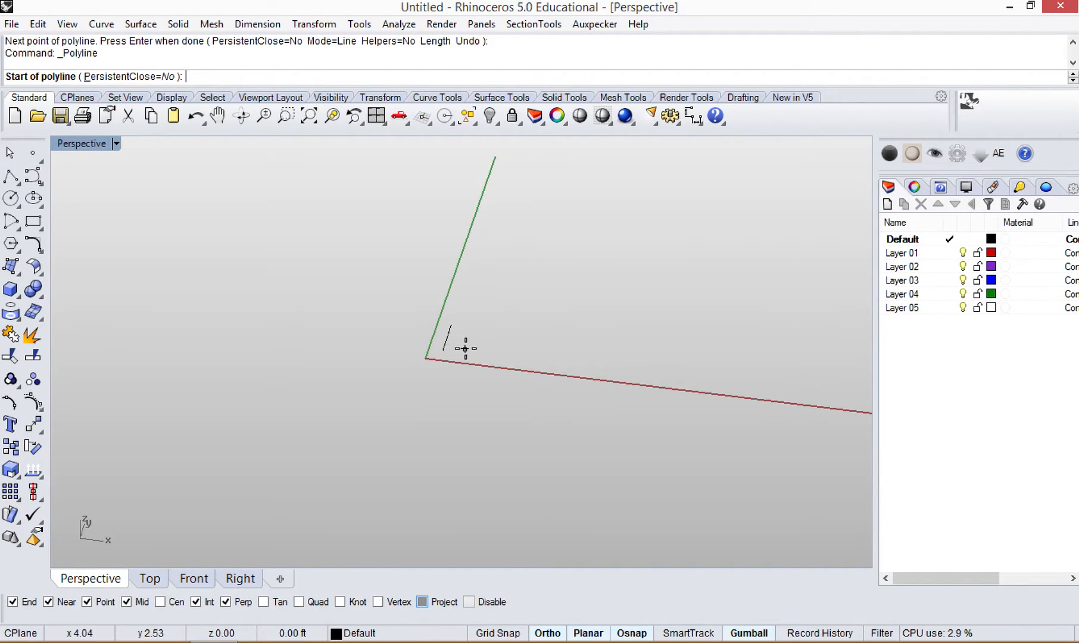
pyautogui.click(497, 354)
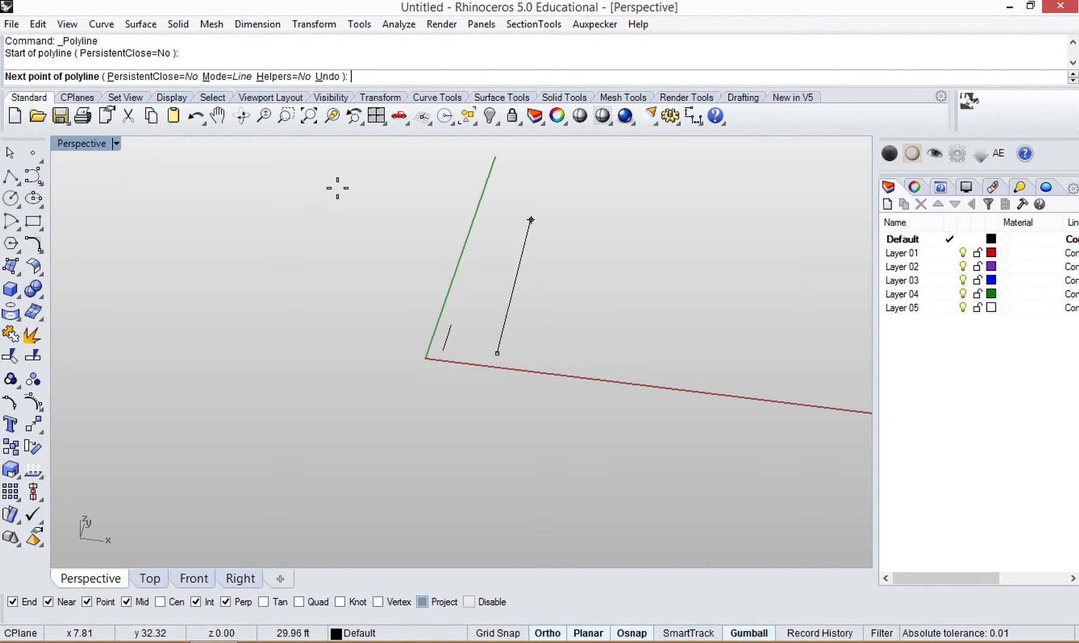
pyautogui.press('Escape')
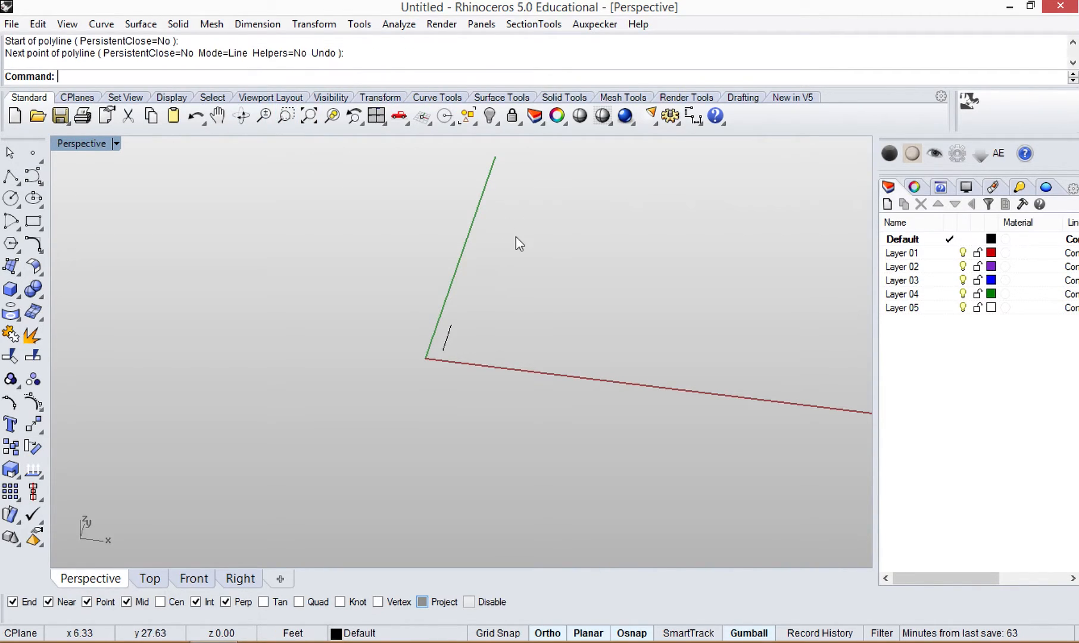
# - Draw a vertical line starting at 5,5 with a length of 5 ft, using the Line command's Vertical option
pyautogui.write('line')
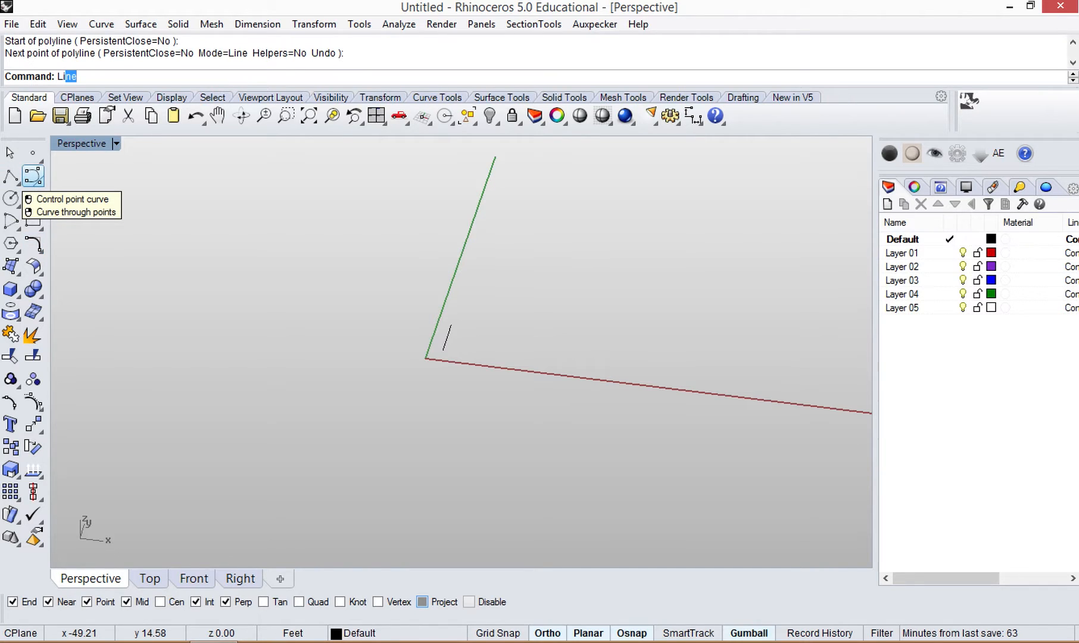
pyautogui.press('Return')
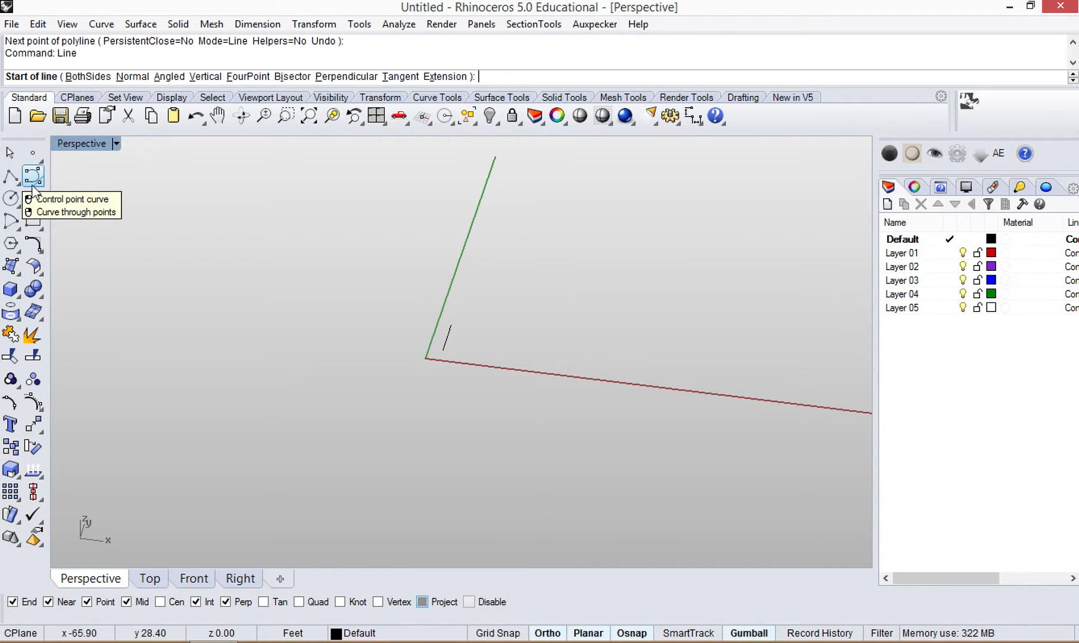
pyautogui.click(204, 76)
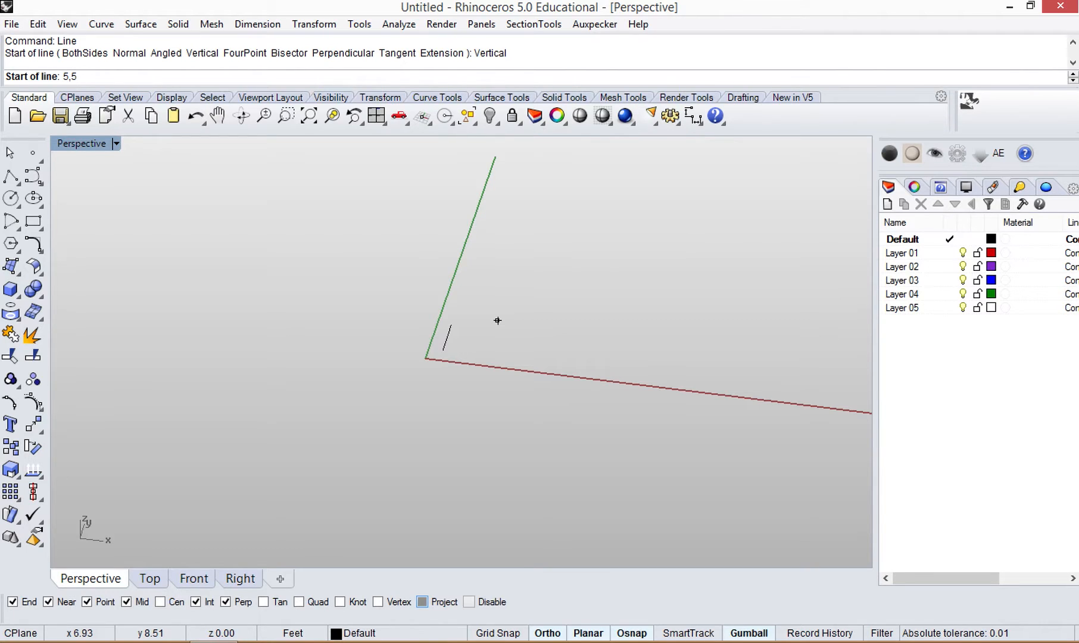
pyautogui.press('Return')
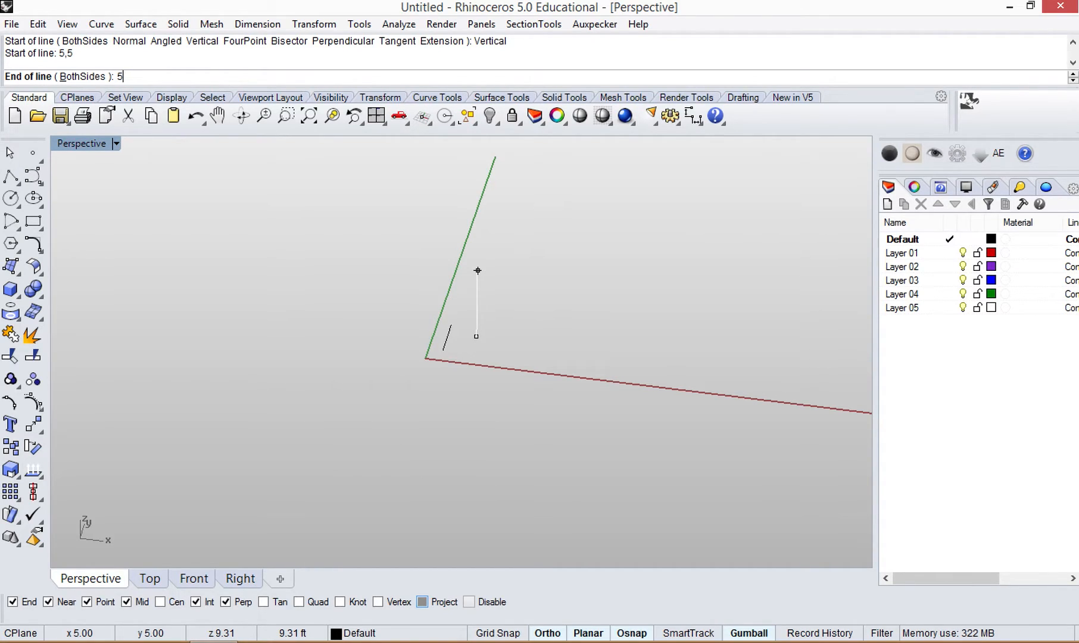
pyautogui.press('Return')
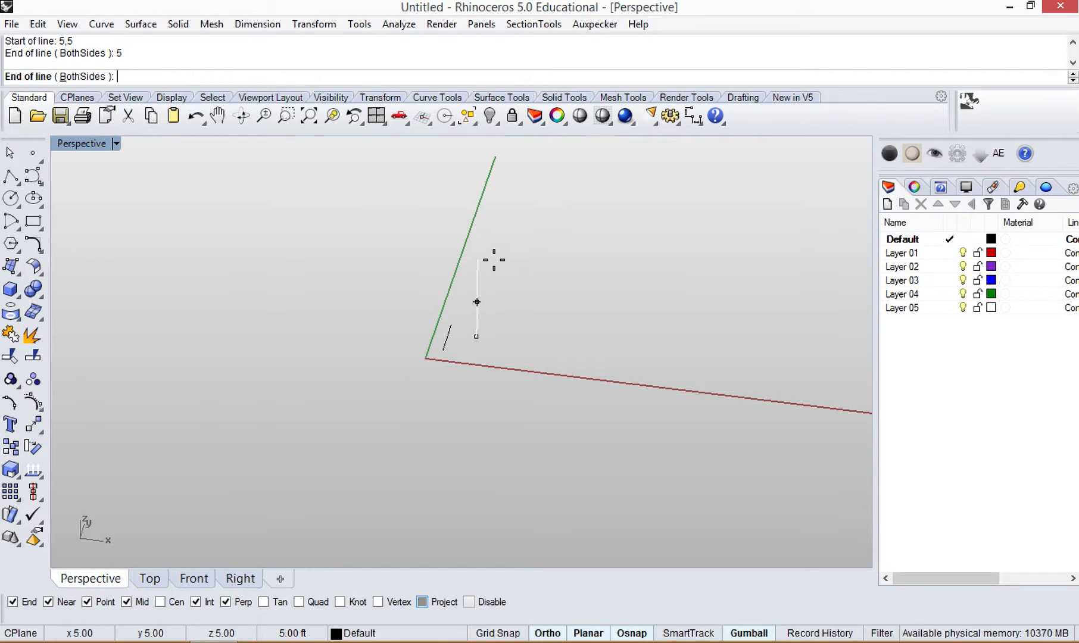
pyautogui.press('Return')
# - Examine the vertical line from different angles and check how it selects as a single object
pyautogui.moveTo(498, 345); pyautogui.dragTo(438, 354, button='right')
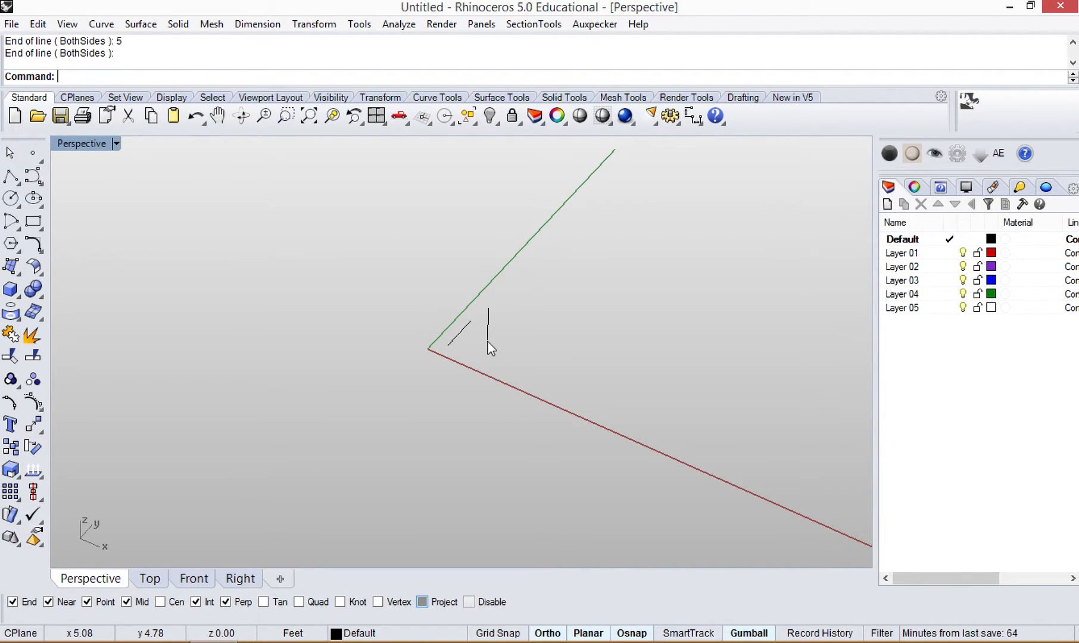
pyautogui.moveTo(502, 354); pyautogui.dragTo(593, 359, button='right')
pyautogui.moveTo(525, 316); pyautogui.dragTo(430, 348, button='right')
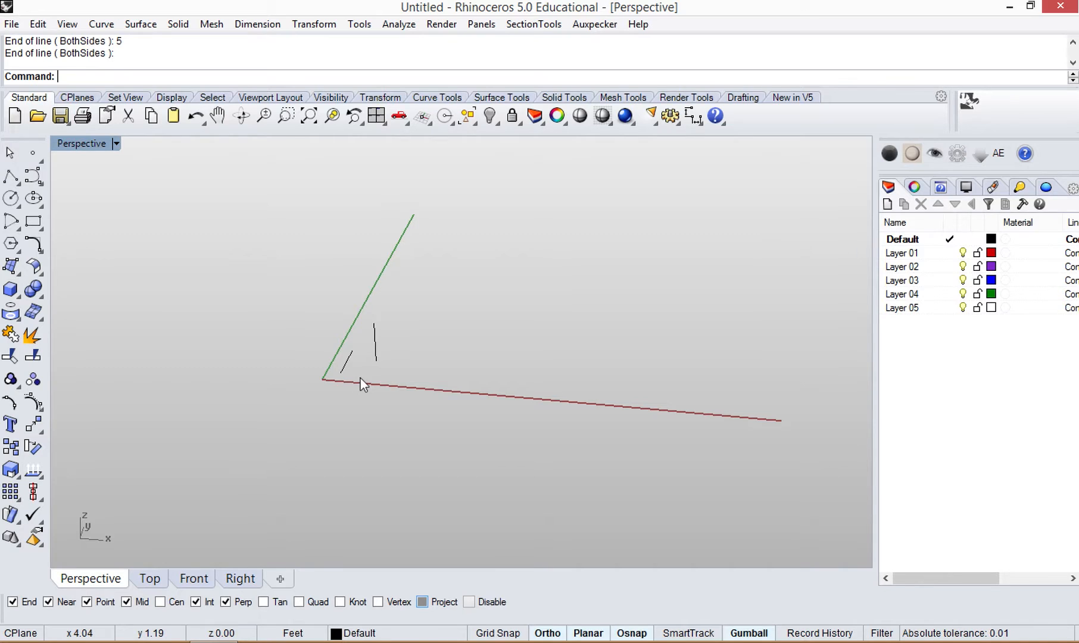
pyautogui.click(374, 343)
pyautogui.click(512, 338)
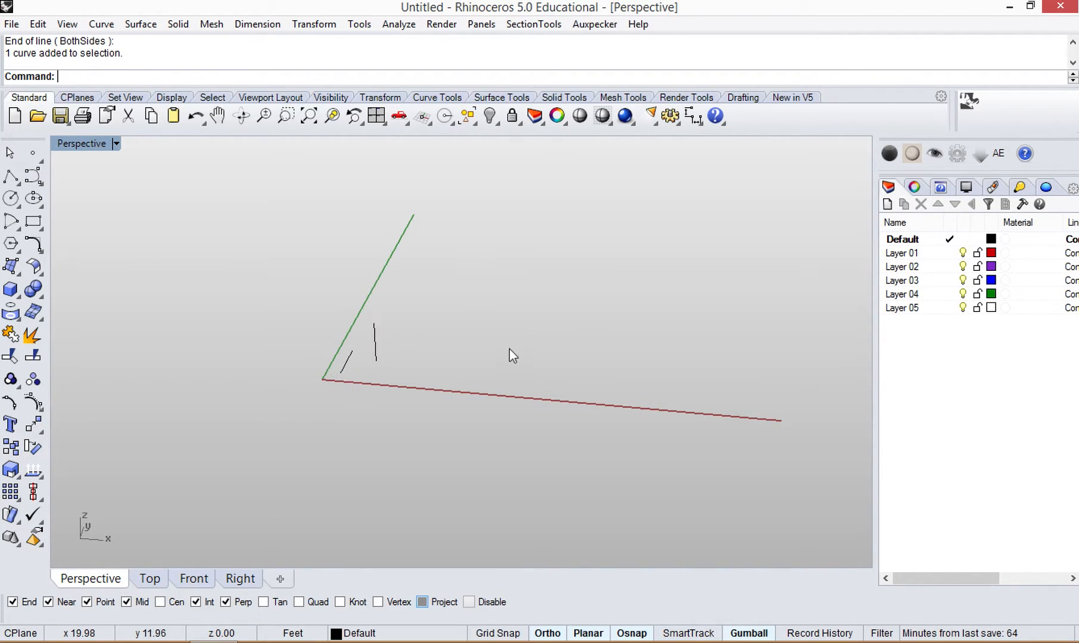
pyautogui.click(374, 344)
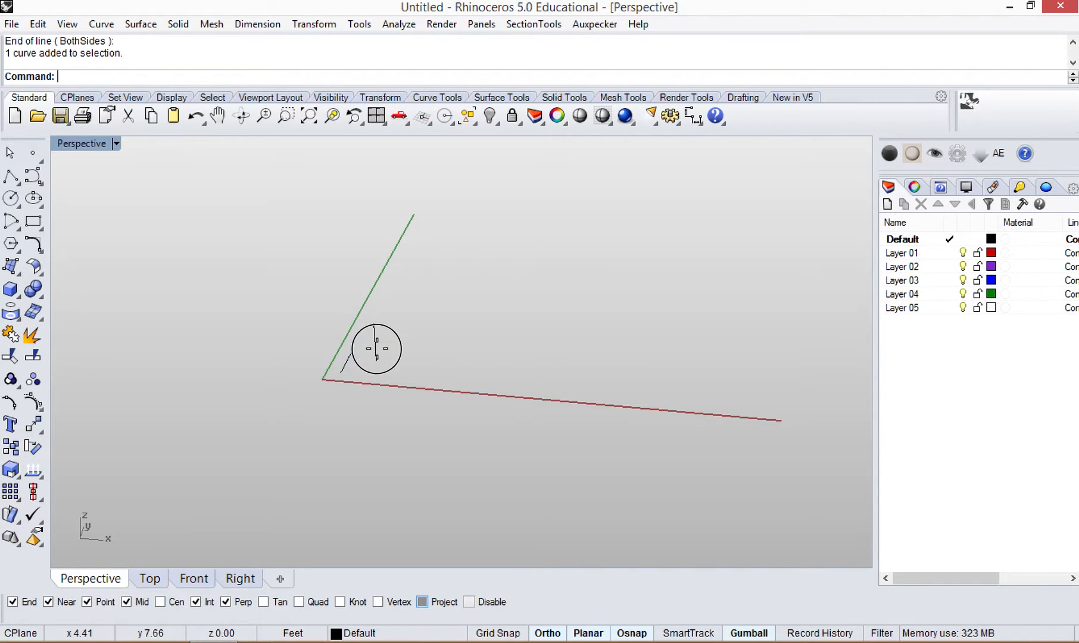
pyautogui.click(536, 365)
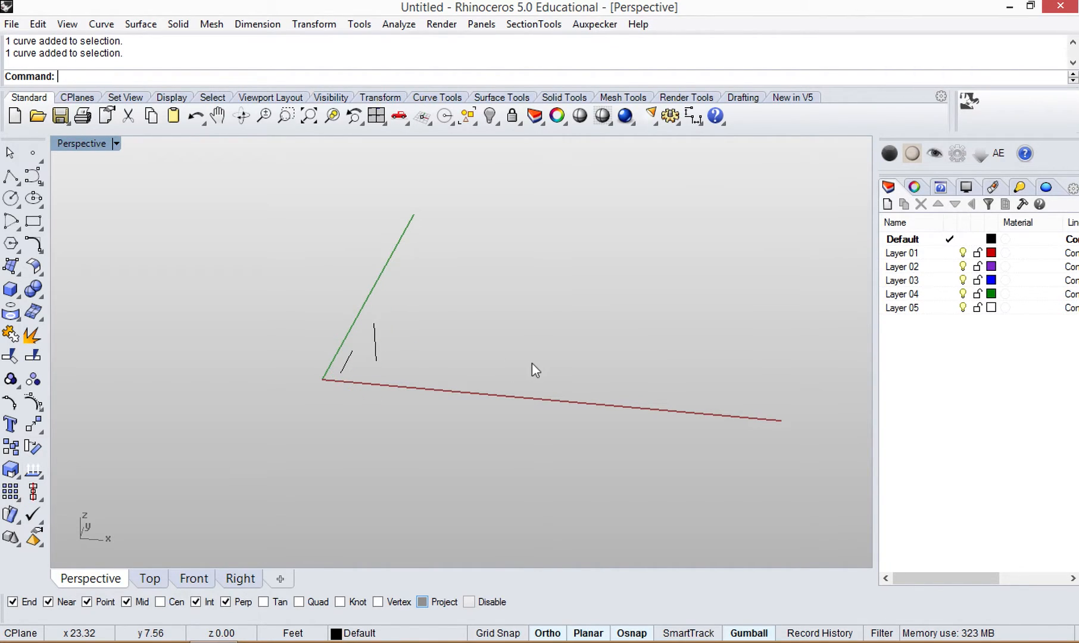
pyautogui.click(376, 344)
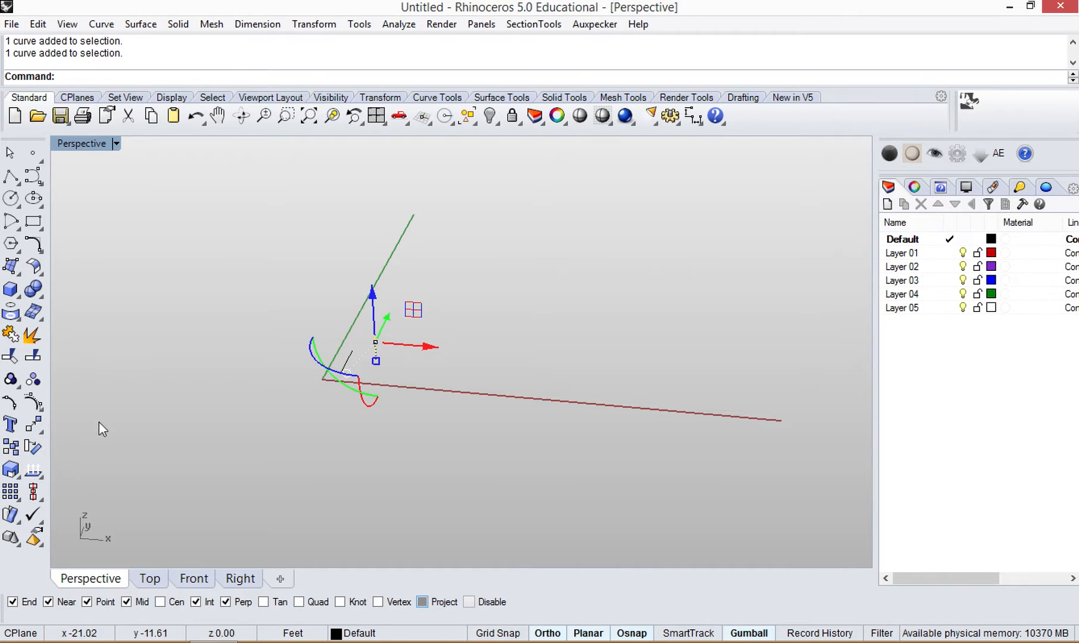
pyautogui.click(147, 393)
# - Turn on the edit points of the vertical line
pyautogui.click(374, 343)
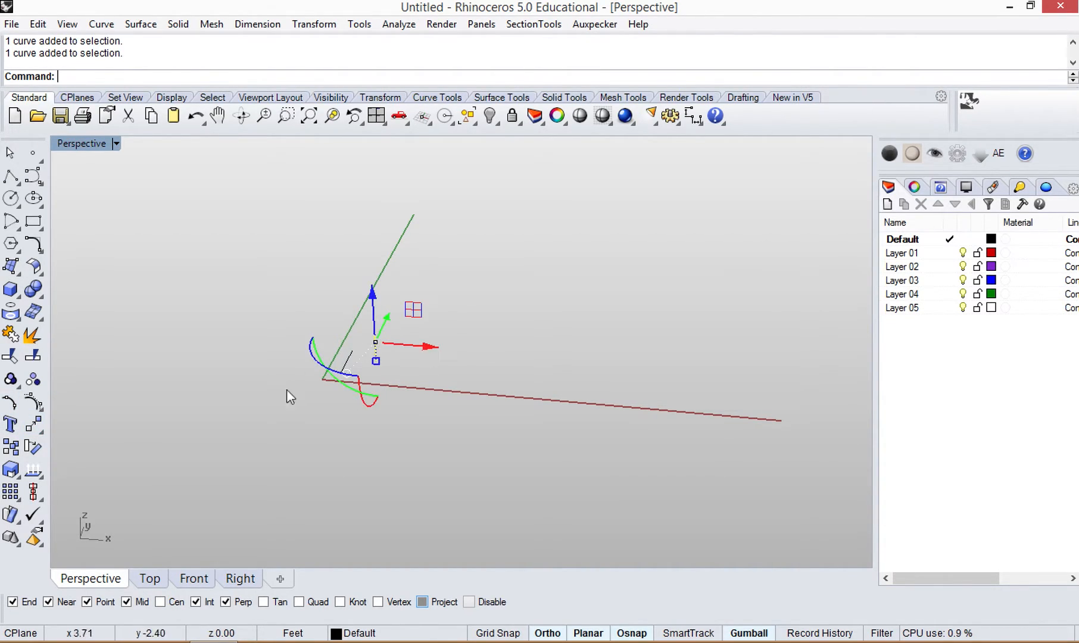
pyautogui.click(8, 406)
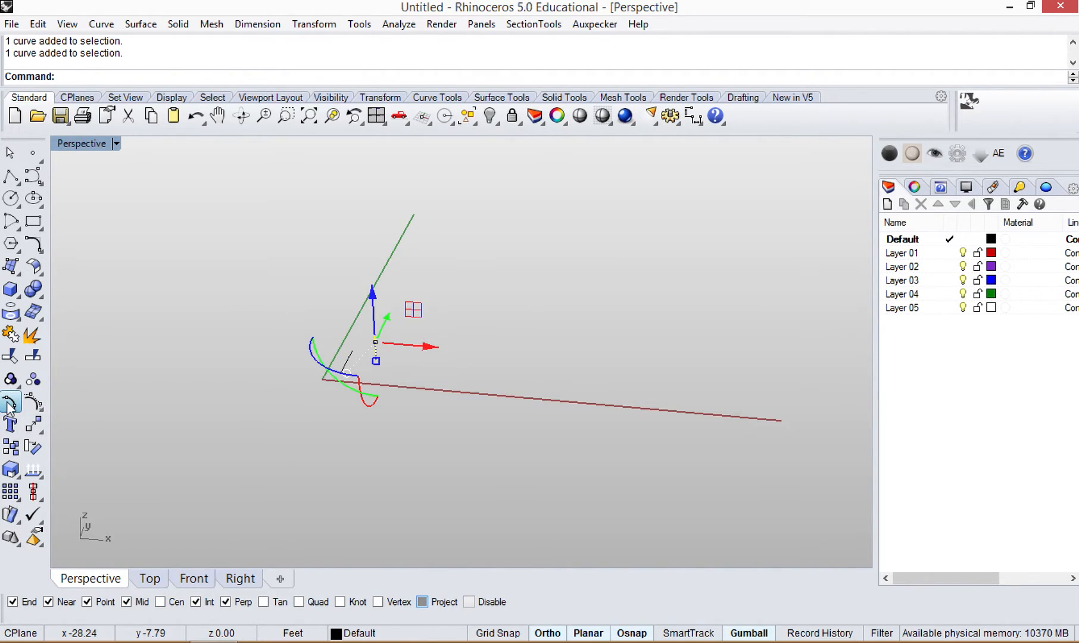
pyautogui.click(438, 379)
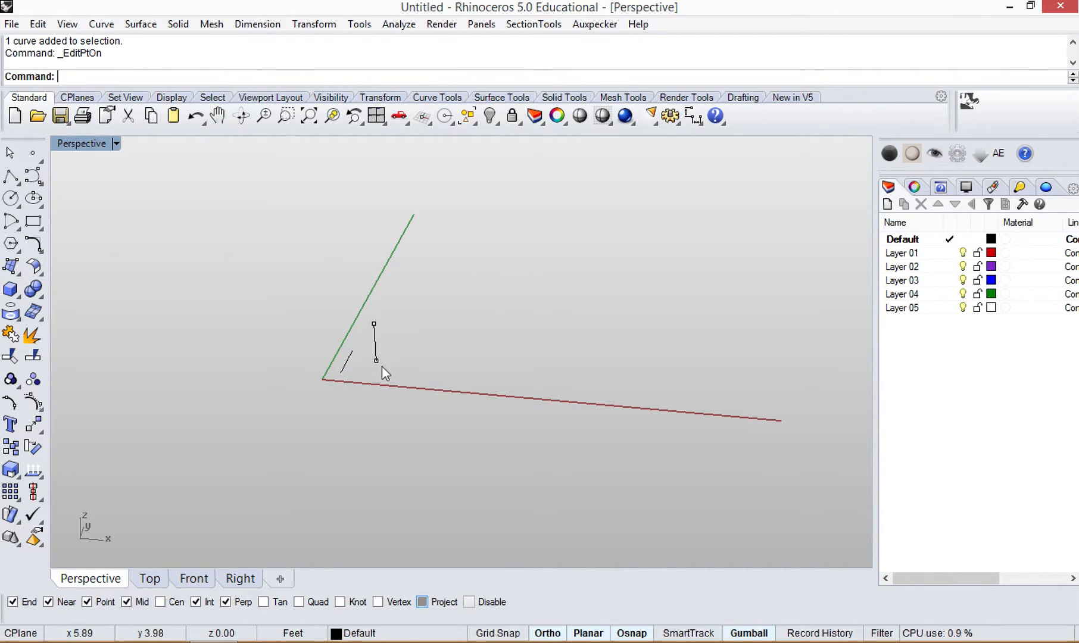
# - Select the vertical line's upper and lower edit points in turn to examine how each end is controlled separately
pyautogui.scroll(5, 382, 365)
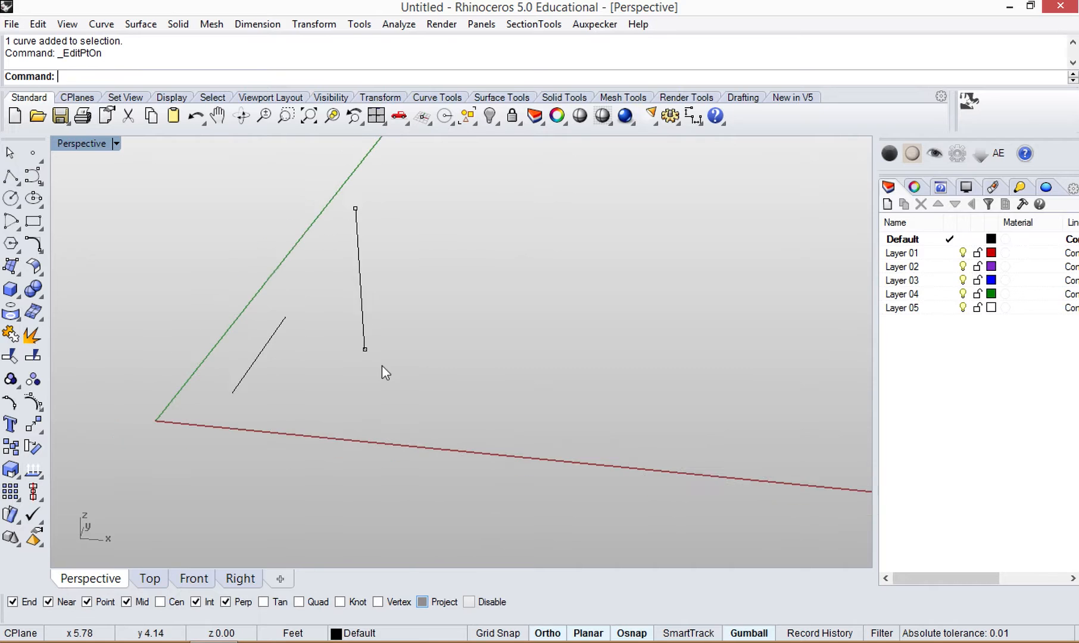
pyautogui.keyDown('shift'); pyautogui.moveTo(406, 289); pyautogui.dragTo(420, 331, button='right'); pyautogui.keyUp('shift')
pyautogui.click(372, 255)
pyautogui.click(379, 394)
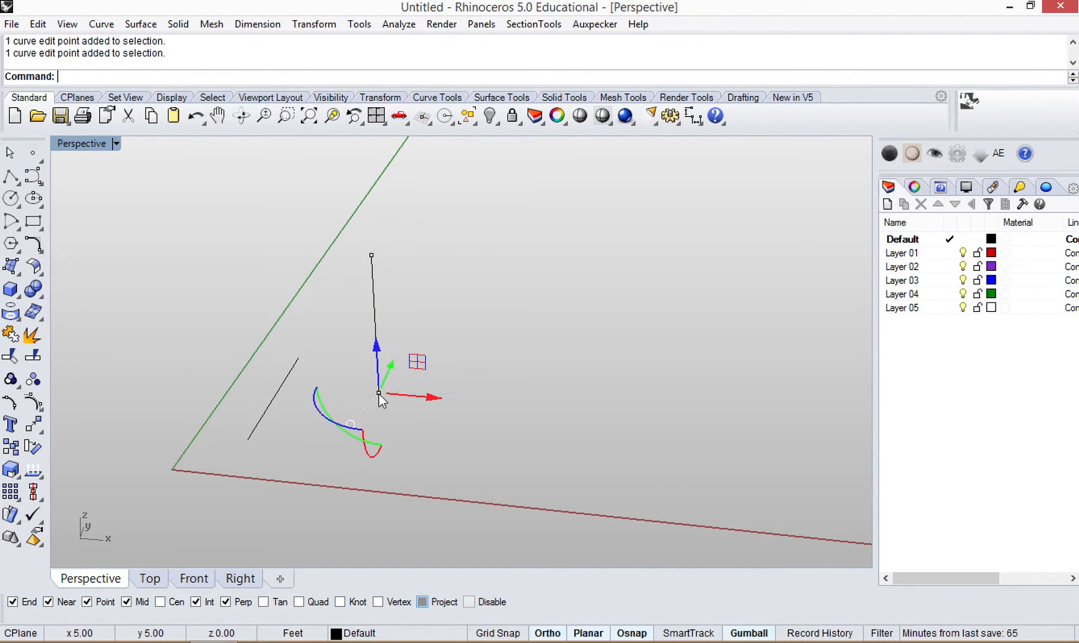
pyautogui.click(488, 300)
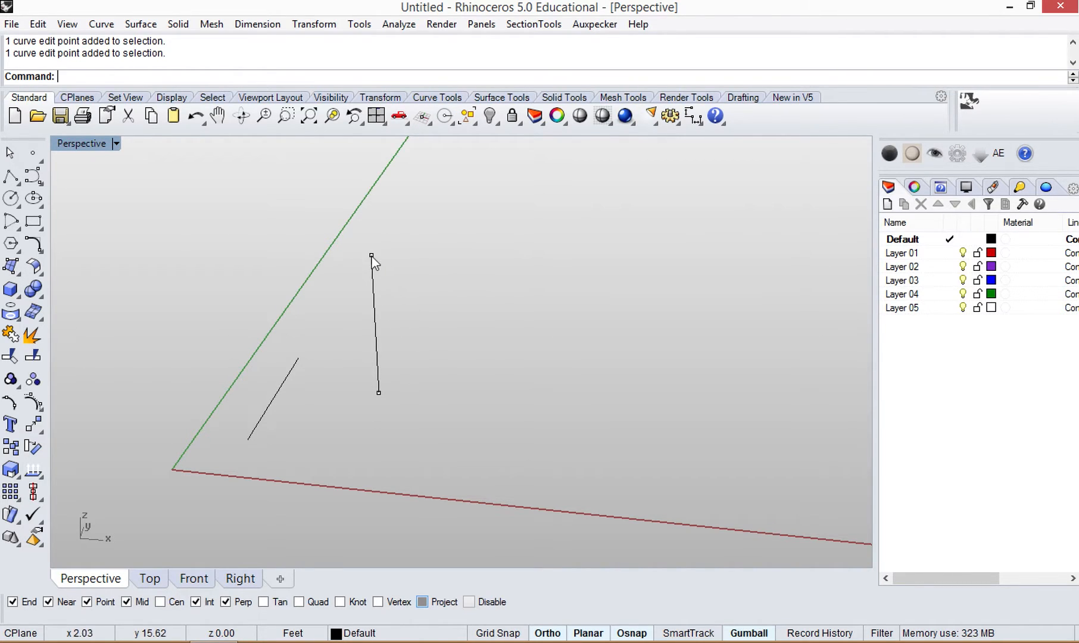
pyautogui.click(371, 256)
pyautogui.click(378, 394)
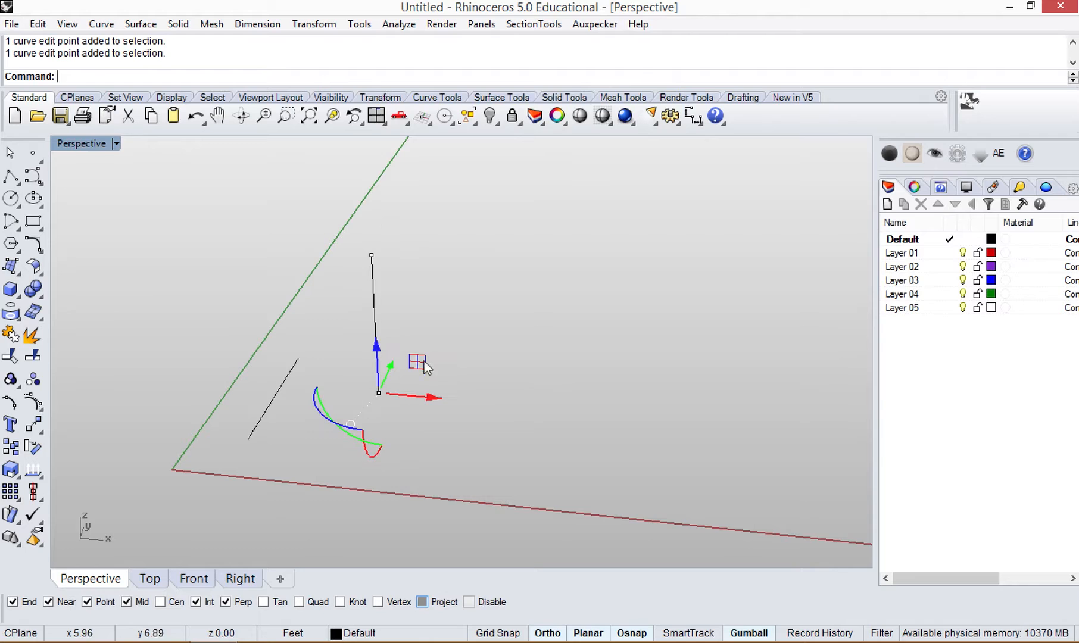
pyautogui.click(371, 255)
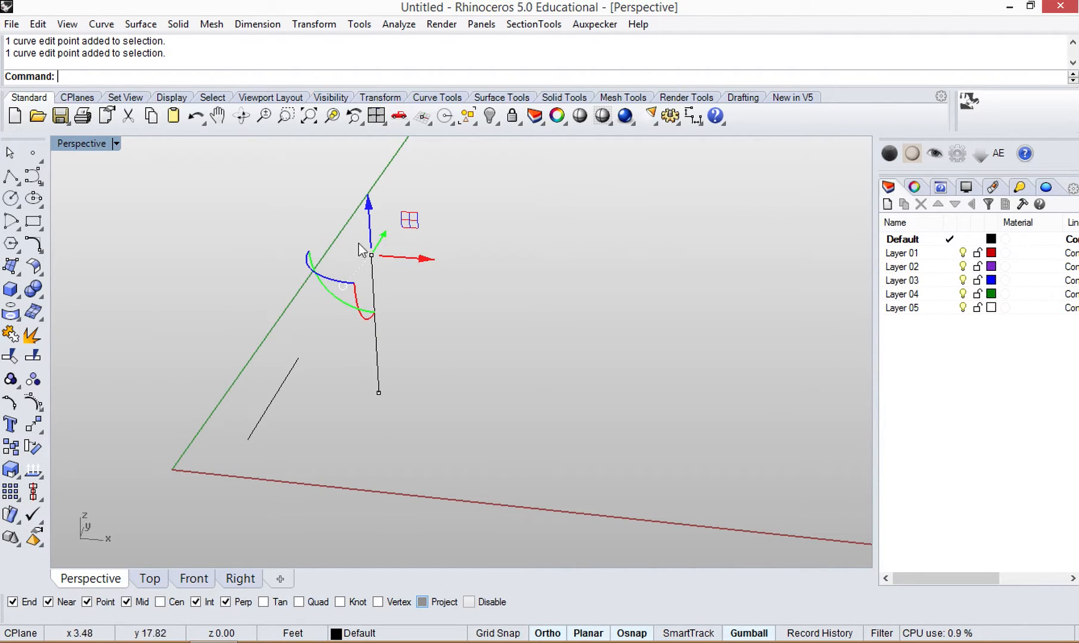
pyautogui.click(452, 386)
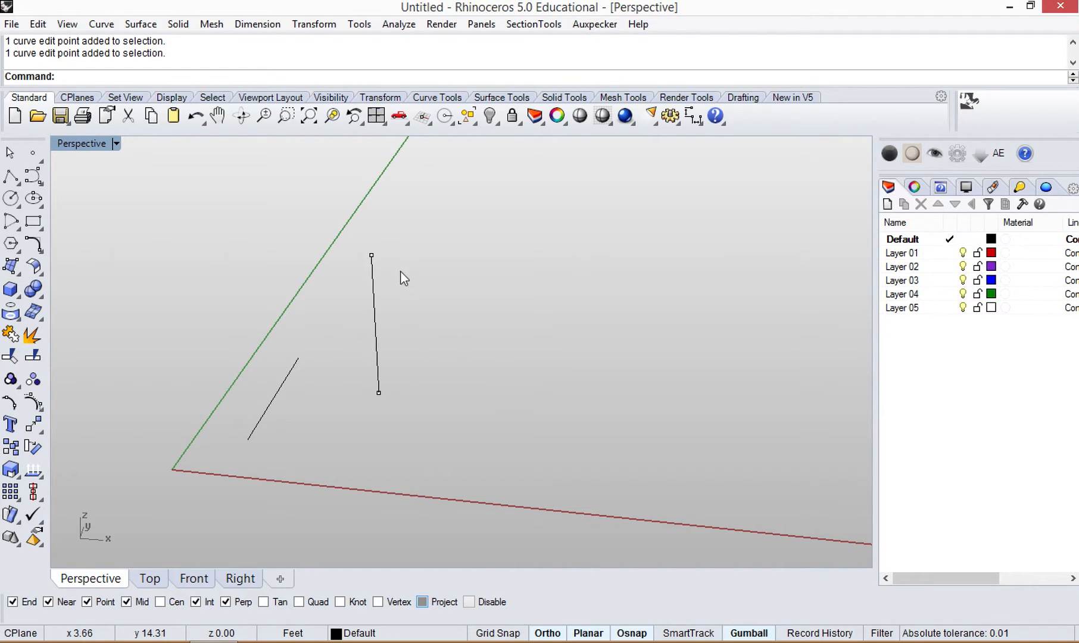
# - Select the vertical line's upper edit point and toggle the Gumball off and back on
pyautogui.click(371, 256)
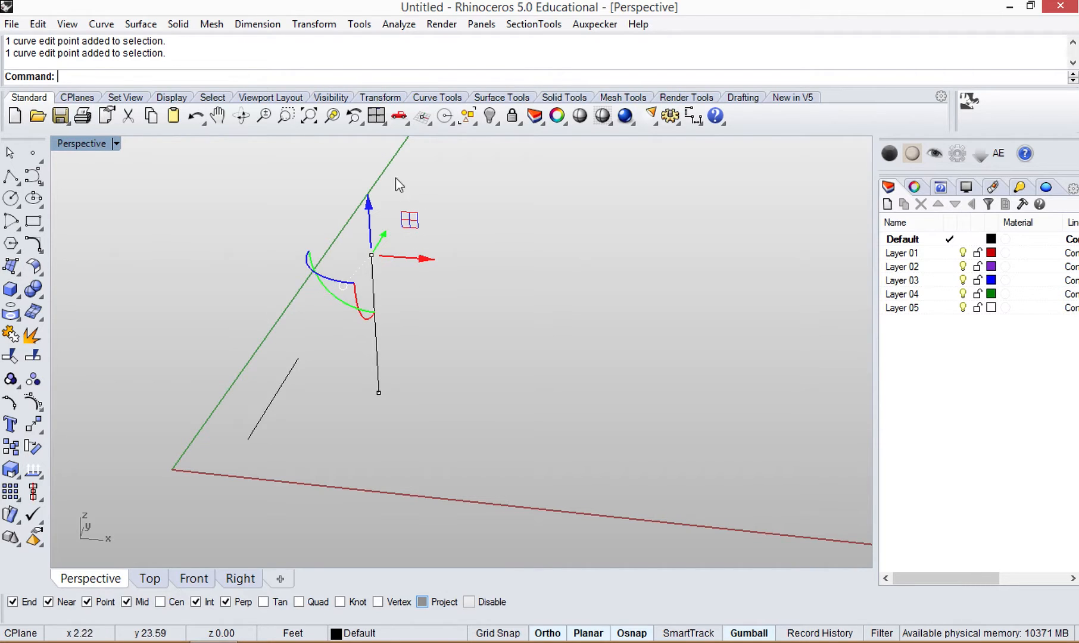
pyautogui.moveTo(465, 319)
pyautogui.mouseDown(button='right')
pyautogui.moveTo(441, 320)
pyautogui.moveTo(447, 339)
pyautogui.moveTo(489, 373)
pyautogui.moveTo(489, 284)
pyautogui.moveTo(470, 381)
pyautogui.moveTo(470, 308)
pyautogui.mouseUp(button='right')
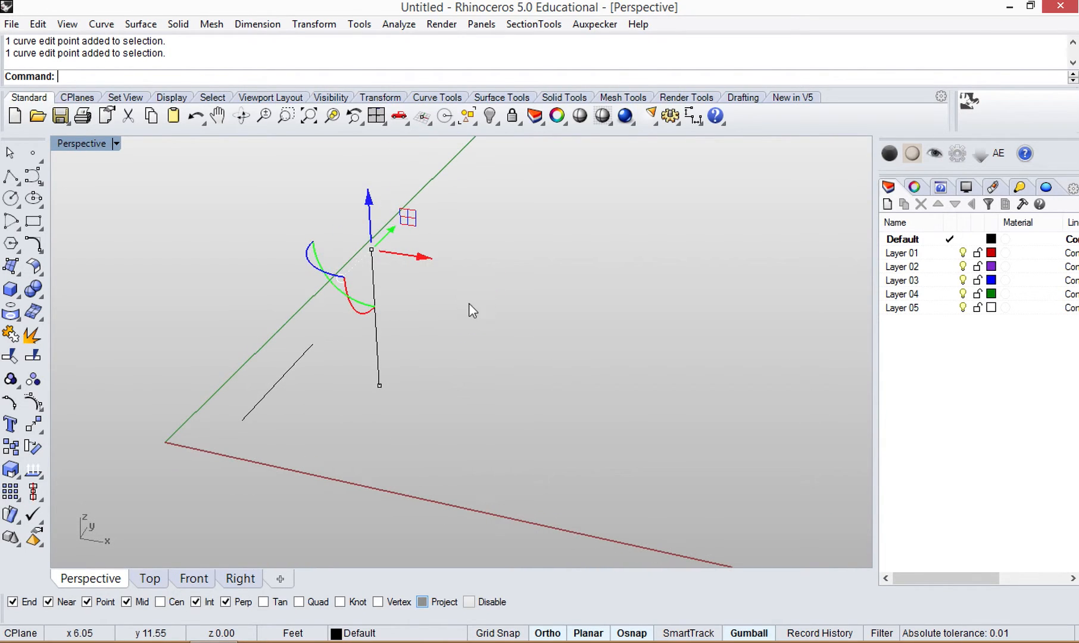
pyautogui.click(749, 633)
pyautogui.click(748, 633)
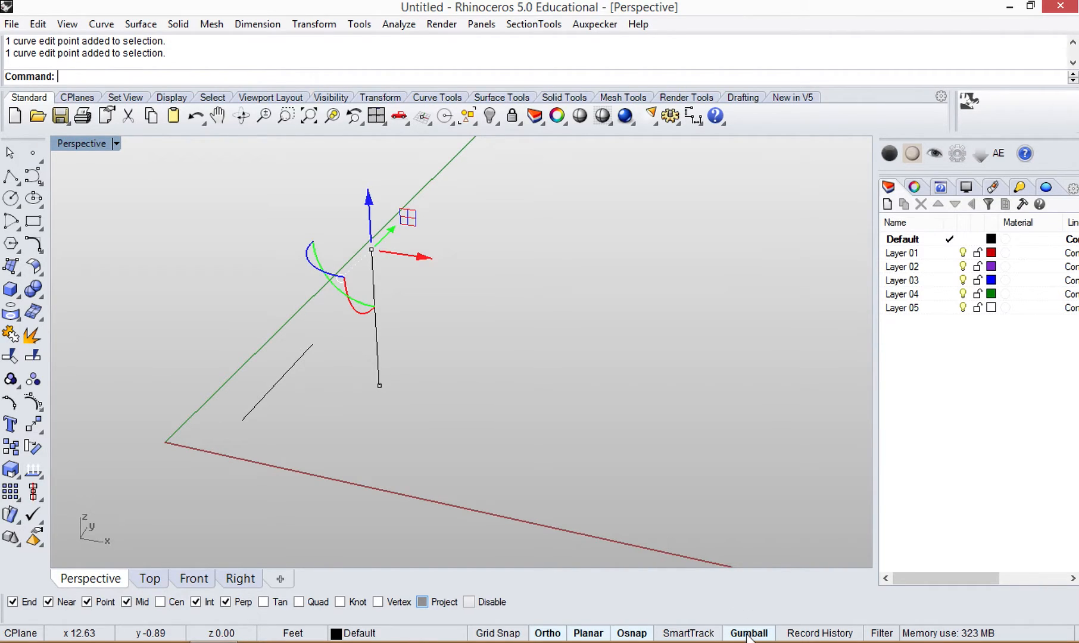
pyautogui.click(748, 634)
pyautogui.click(749, 634)
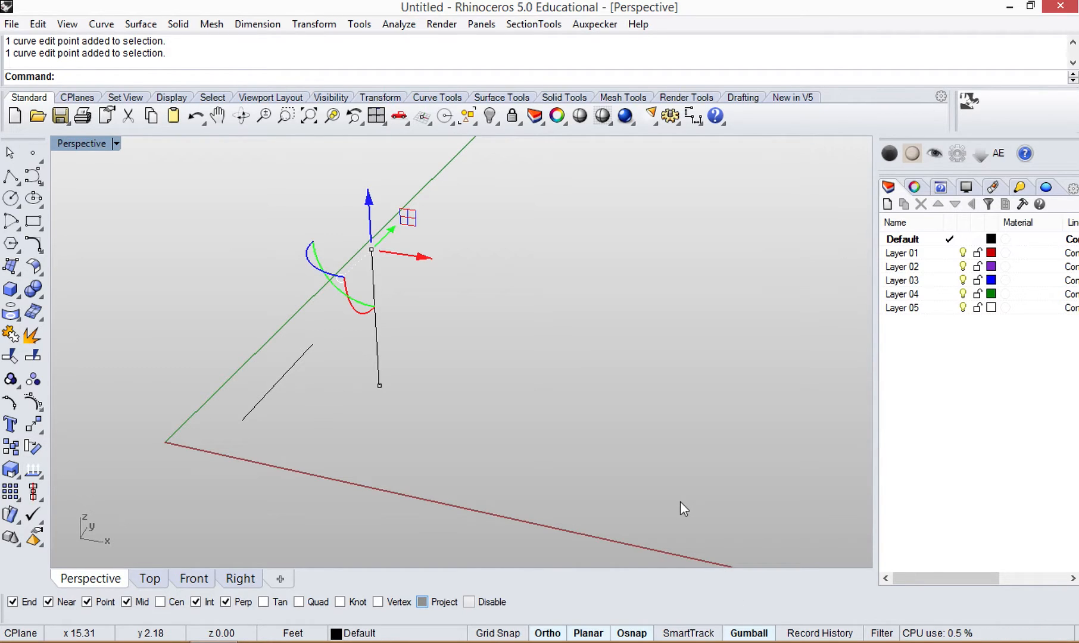
# - Move the vertical line's upper edit point back and forth along the green axis using the Gumball's green arrow
pyautogui.moveTo(600, 371); pyautogui.dragTo(574, 411, button='right')
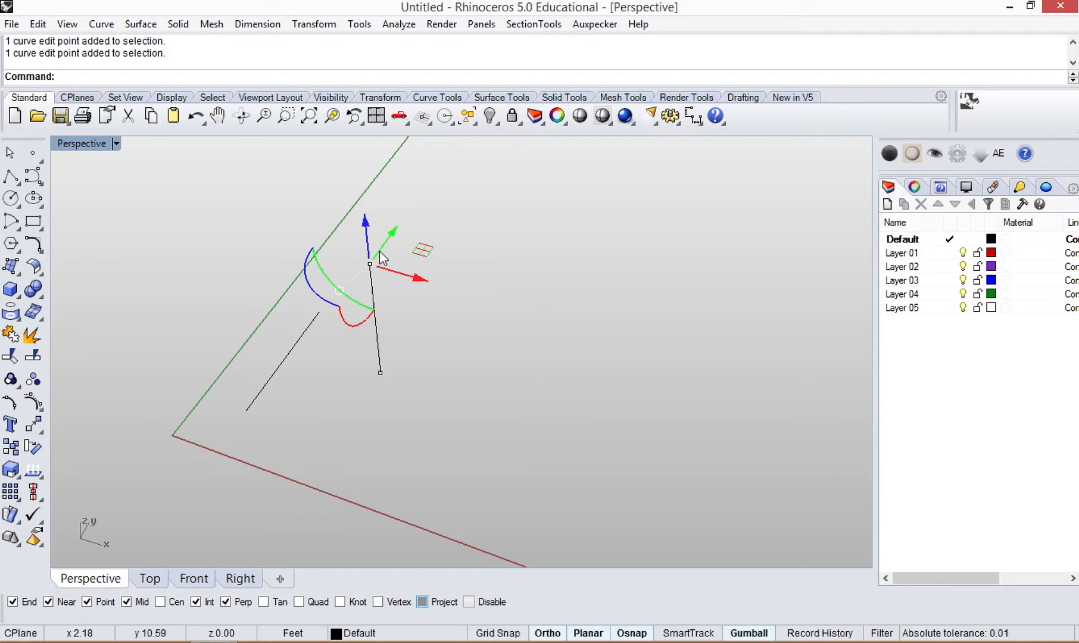
pyautogui.moveTo(387, 249); pyautogui.dragTo(416, 212)
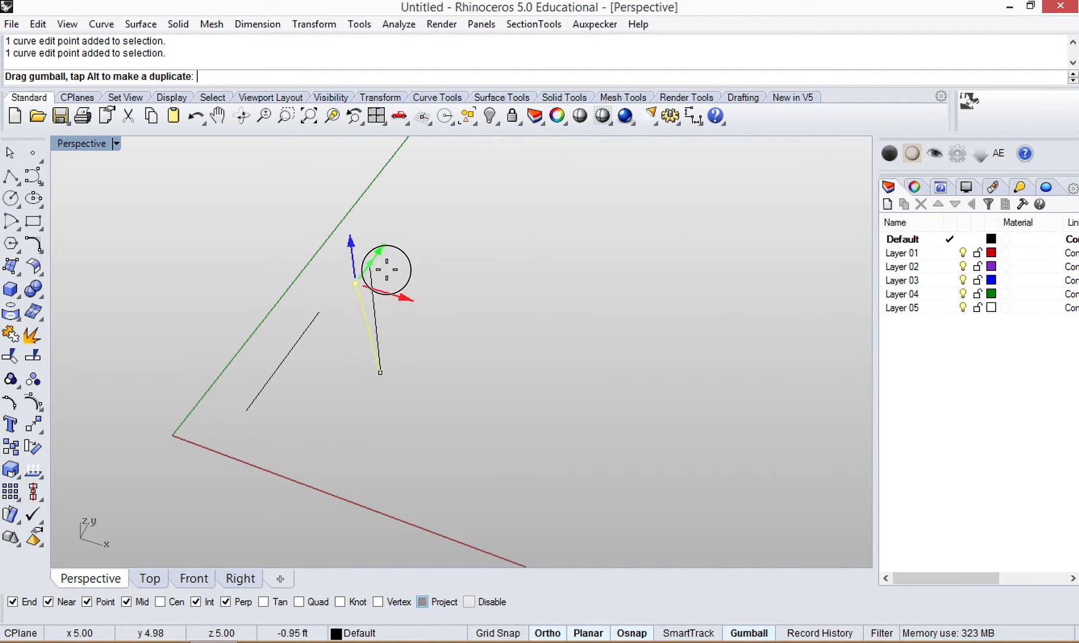
pyautogui.moveTo(385, 271); pyautogui.dragTo(411, 228)
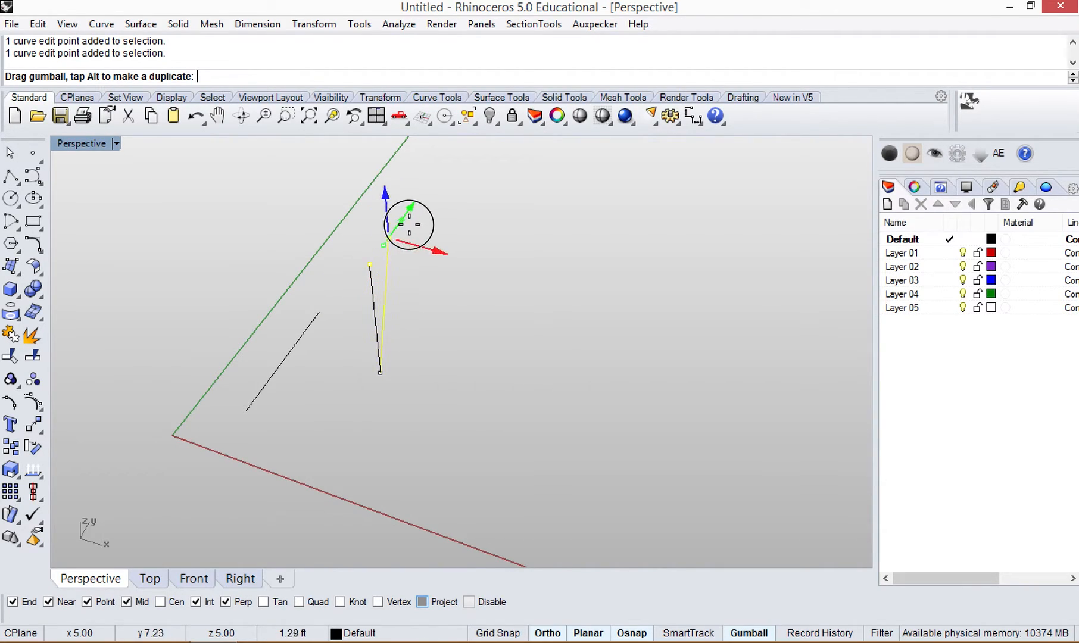
pyautogui.moveTo(357, 298); pyautogui.dragTo(401, 246)
pyautogui.moveTo(421, 190); pyautogui.dragTo(385, 269)
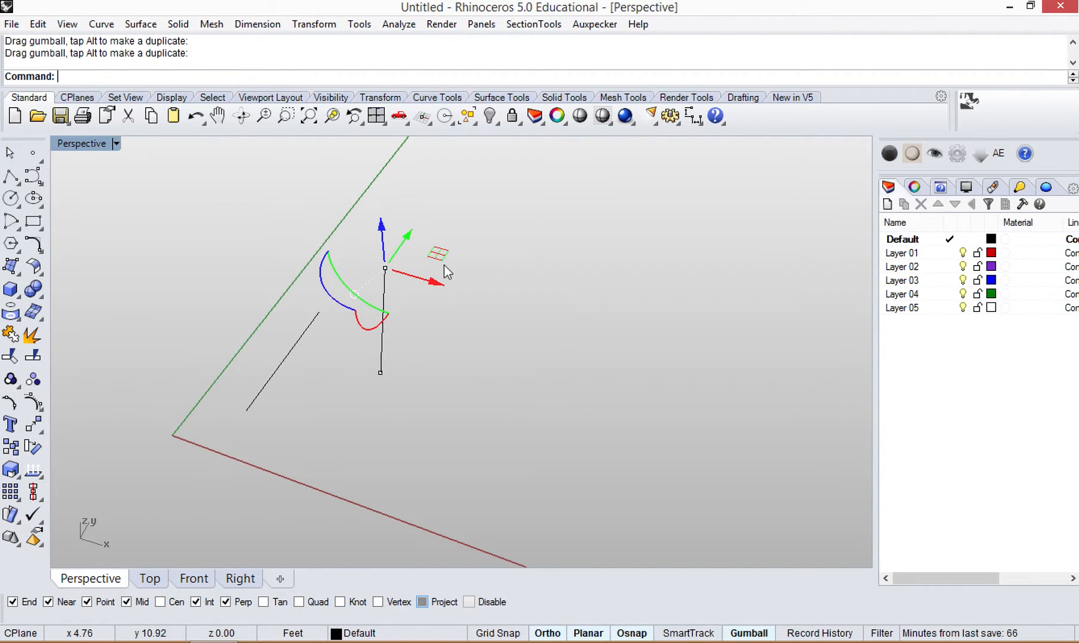
# - Move the upper edit point slightly within the red-green plane and within the green-blue plane using the Gumball's plane handles
pyautogui.moveTo(404, 302); pyautogui.dragTo(386, 329, button='right')
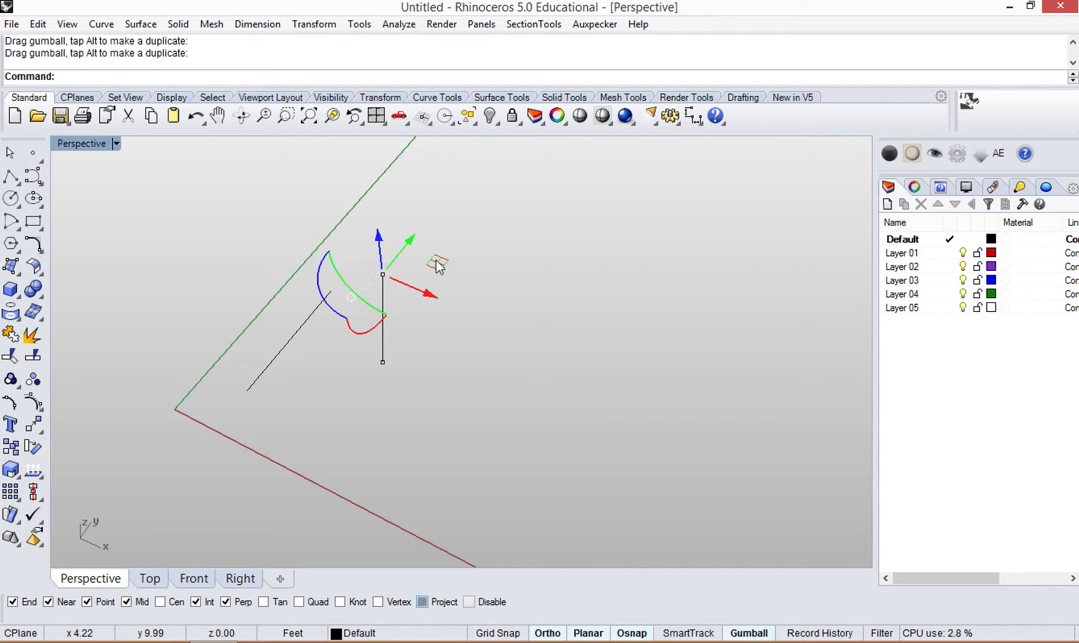
pyautogui.moveTo(437, 266)
pyautogui.mouseDown()
pyautogui.moveTo(460, 286)
pyautogui.moveTo(475, 248)
pyautogui.moveTo(439, 227)
pyautogui.moveTo(410, 272)
pyautogui.moveTo(474, 311)
pyautogui.moveTo(489, 253)
pyautogui.moveTo(451, 228)
pyautogui.moveTo(426, 260)
pyautogui.moveTo(494, 291)
pyautogui.moveTo(427, 255)
pyautogui.moveTo(448, 270)
pyautogui.mouseUp()
pyautogui.moveTo(470, 309); pyautogui.dragTo(362, 250, button='right')
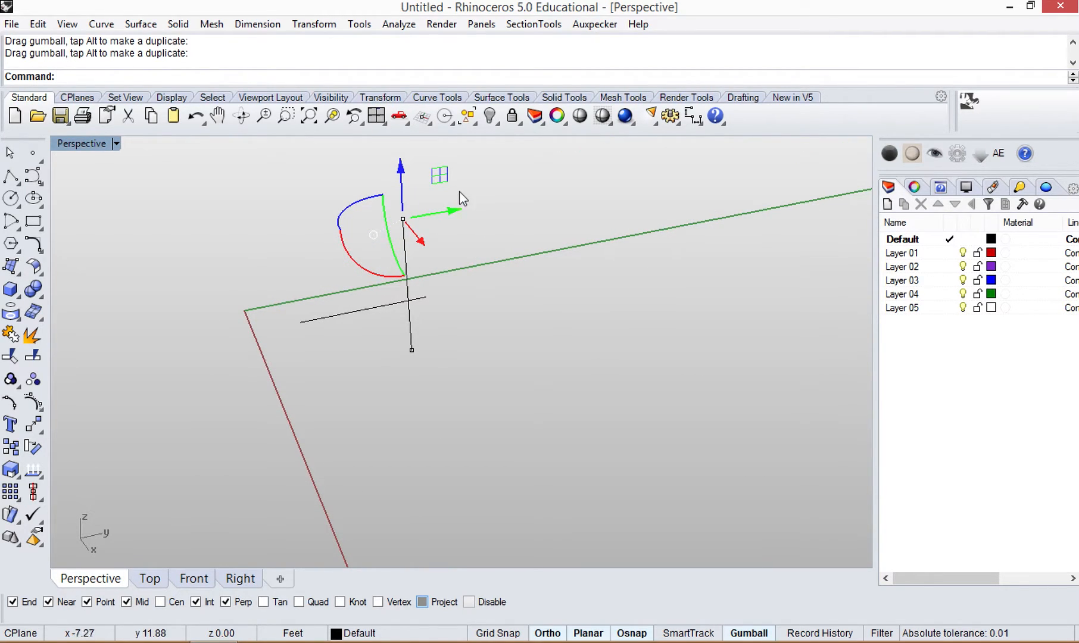
pyautogui.moveTo(441, 178); pyautogui.dragTo(471, 180)
pyautogui.moveTo(507, 233); pyautogui.dragTo(253, 222, button='right')
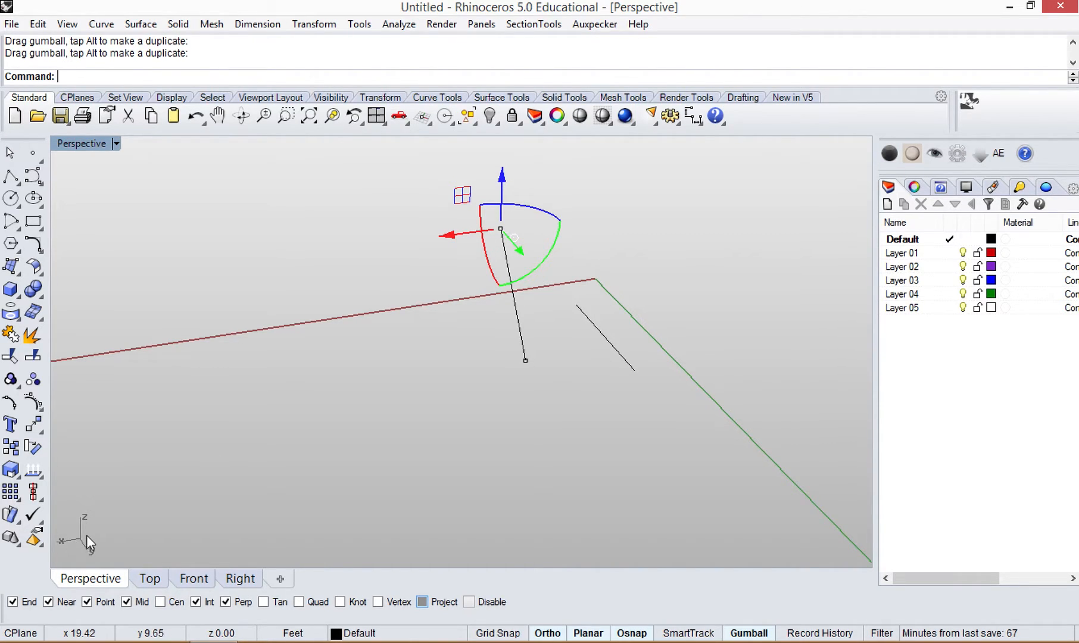
pyautogui.moveTo(82, 534); pyautogui.dragTo(83, 535, button='right')
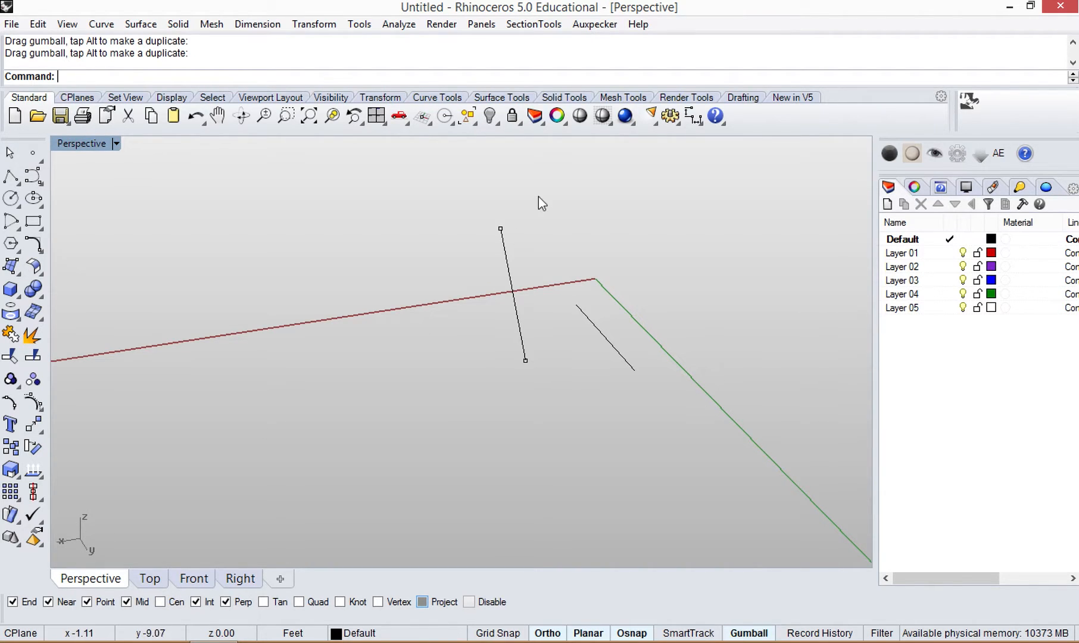
# - Move the vertical line's upper edit point slightly within the red-blue plane using the Gumball's plane handle
pyautogui.click(501, 230)
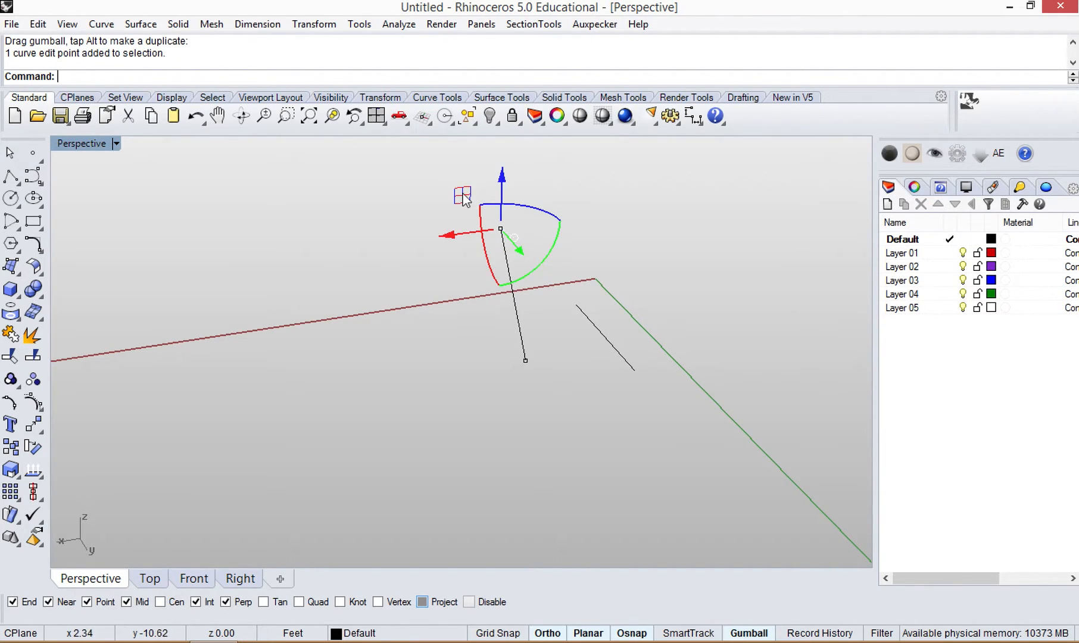
pyautogui.moveTo(464, 197); pyautogui.dragTo(480, 223)
pyautogui.moveTo(480, 223); pyautogui.dragTo(441, 352, button='right')
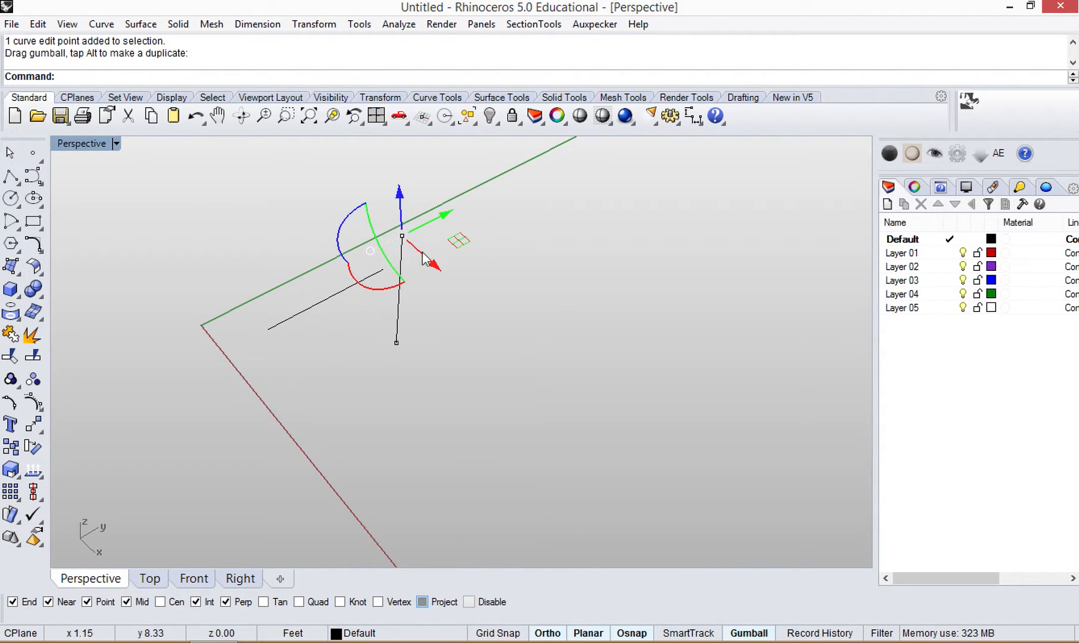
pyautogui.moveTo(448, 293); pyautogui.dragTo(476, 321, button='right')
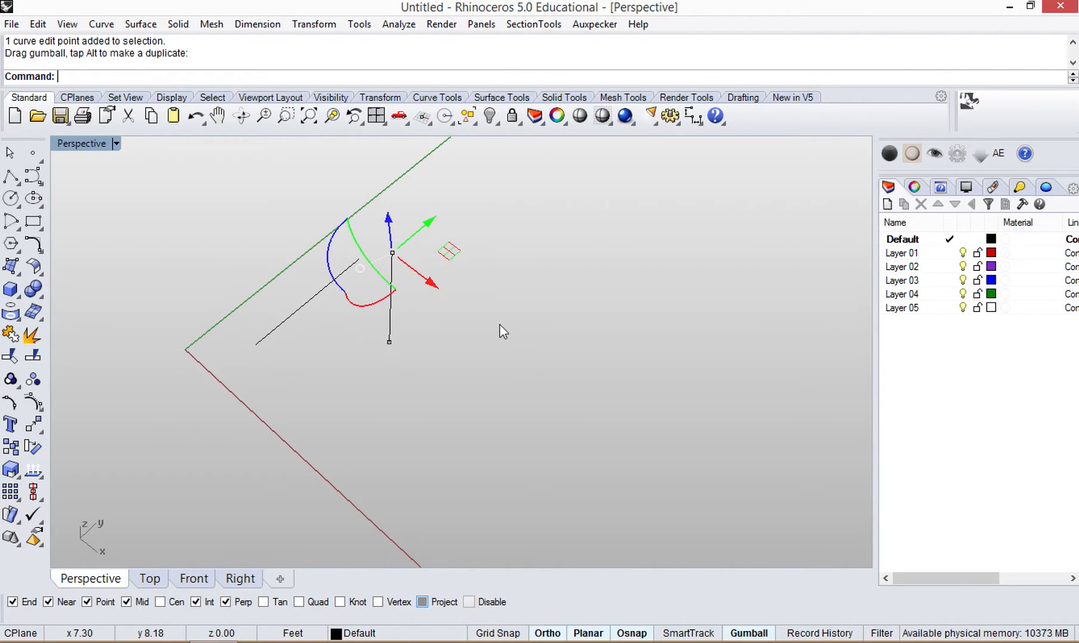
# - Move the line's upper edit point exactly 5 feet along the green axis by numeric Gumball input
pyautogui.click(419, 277)
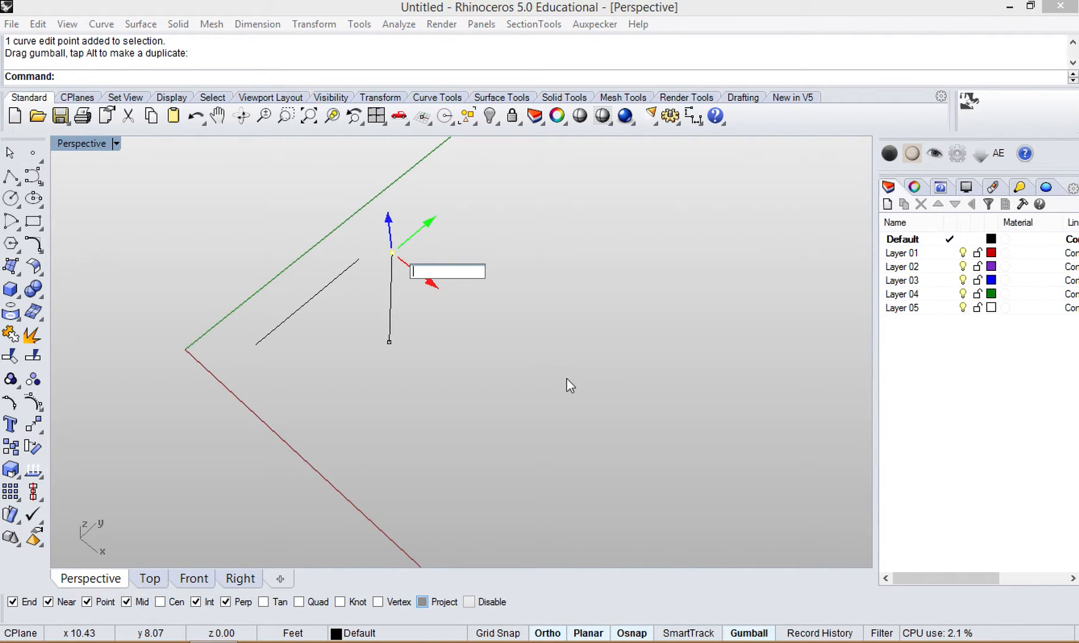
pyautogui.click(417, 237)
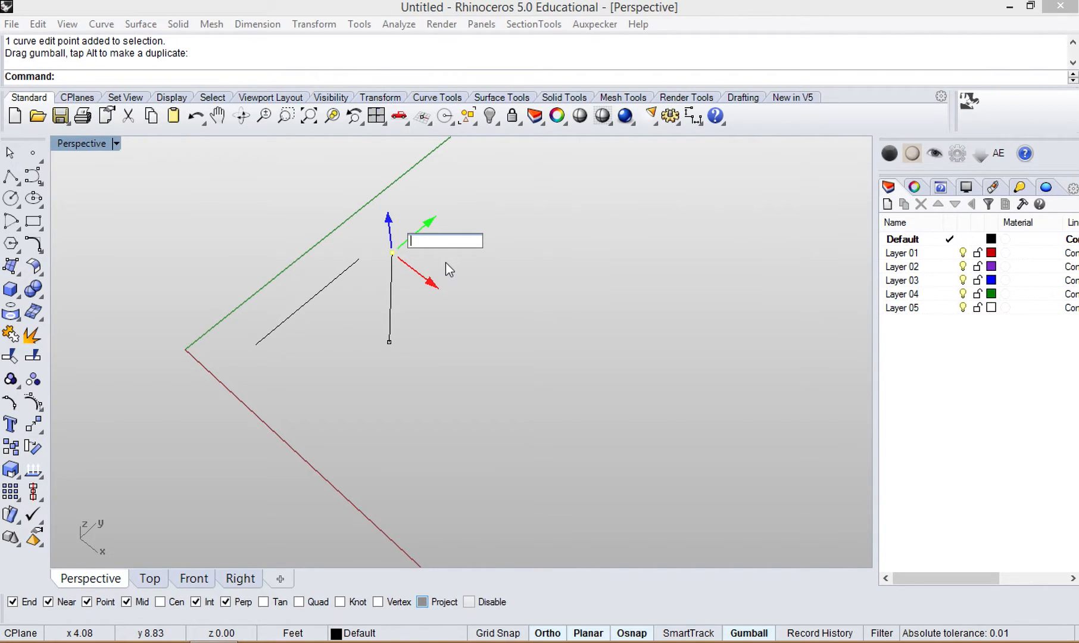
pyautogui.write('5')
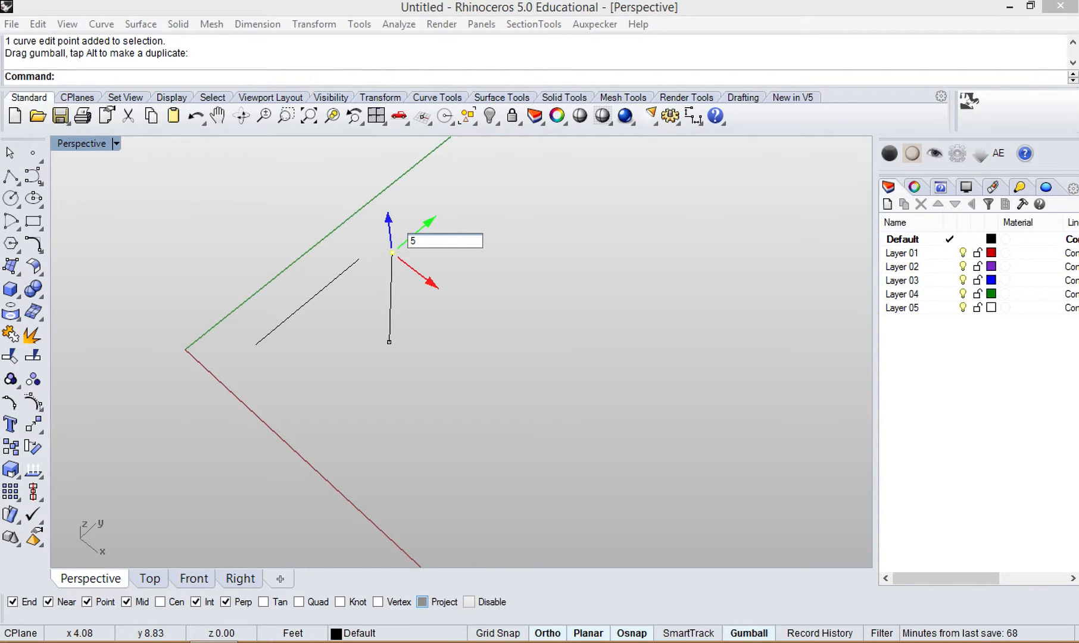
pyautogui.press('Return')
pyautogui.click(505, 261)
# - Move the upper edit point by exactly -3 feet along the Gumball's blue axis and deselect it
pyautogui.moveTo(508, 268); pyautogui.dragTo(429, 301, button='right')
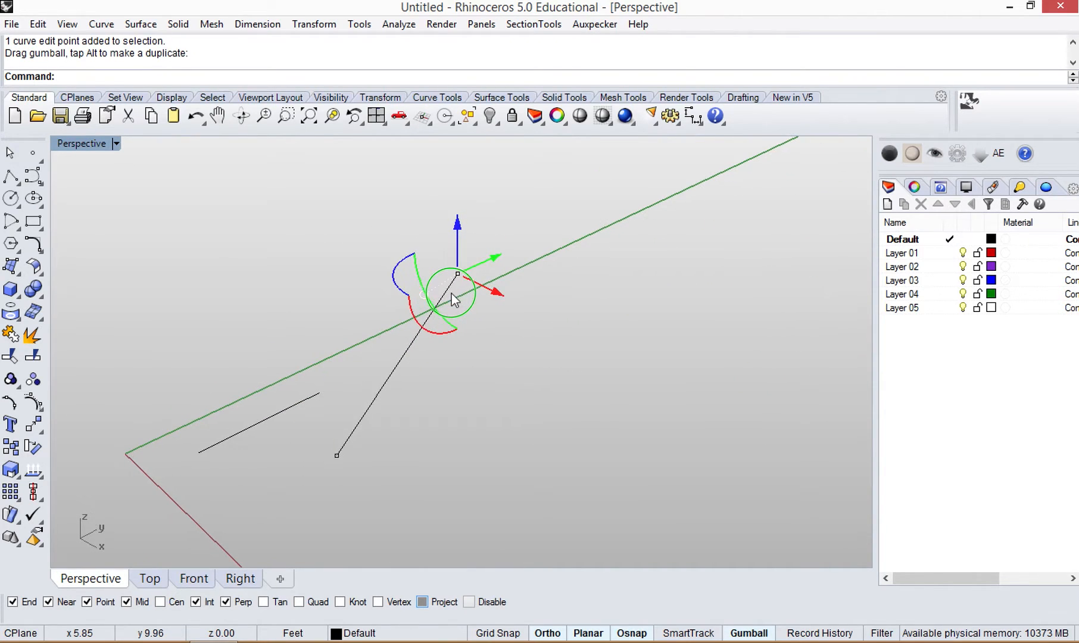
pyautogui.click(457, 246)
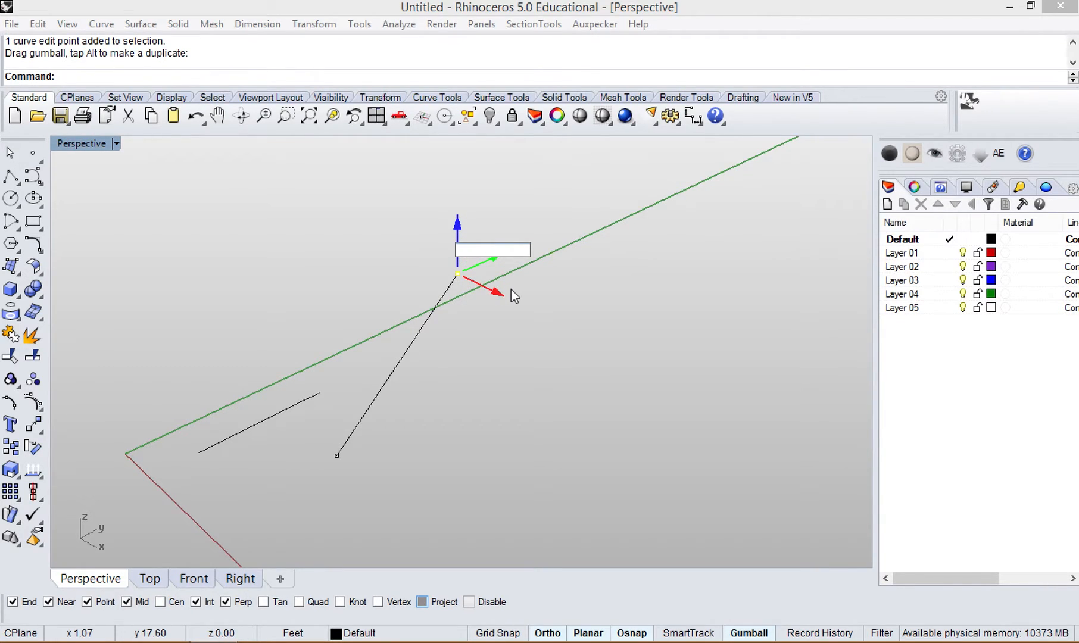
pyautogui.write('-3')
pyautogui.press('Return')
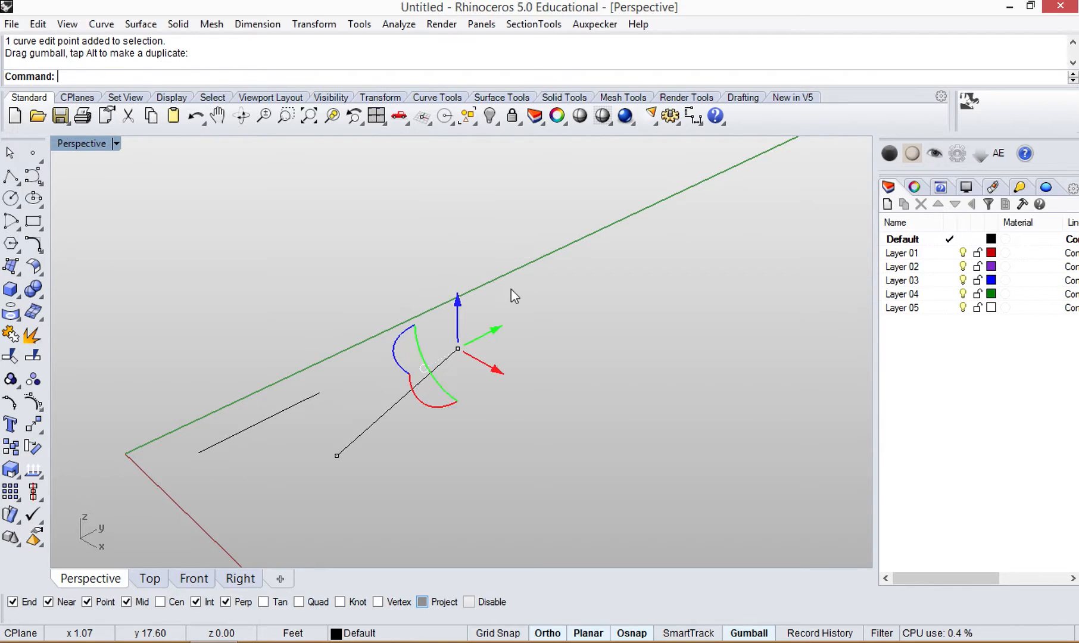
pyautogui.moveTo(515, 398); pyautogui.dragTo(553, 431, button='right')
pyautogui.click(524, 421)
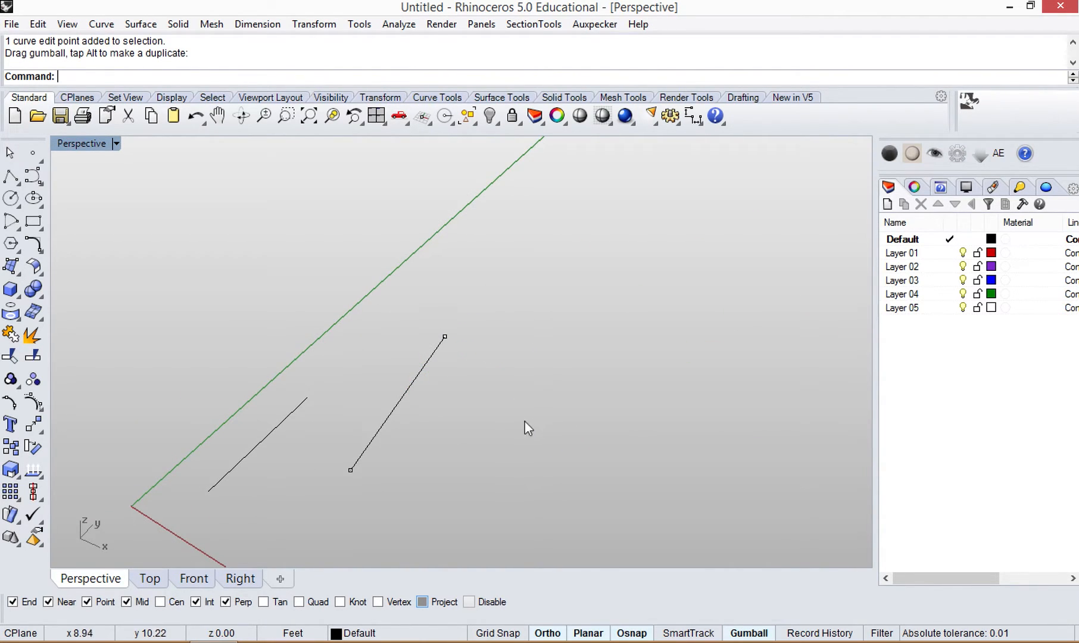
# - Try to rotate the line by its upper edit point alone using the Gumball's blue rotation arc
pyautogui.click(445, 338)
pyautogui.moveTo(391, 364); pyautogui.dragTo(365, 376)
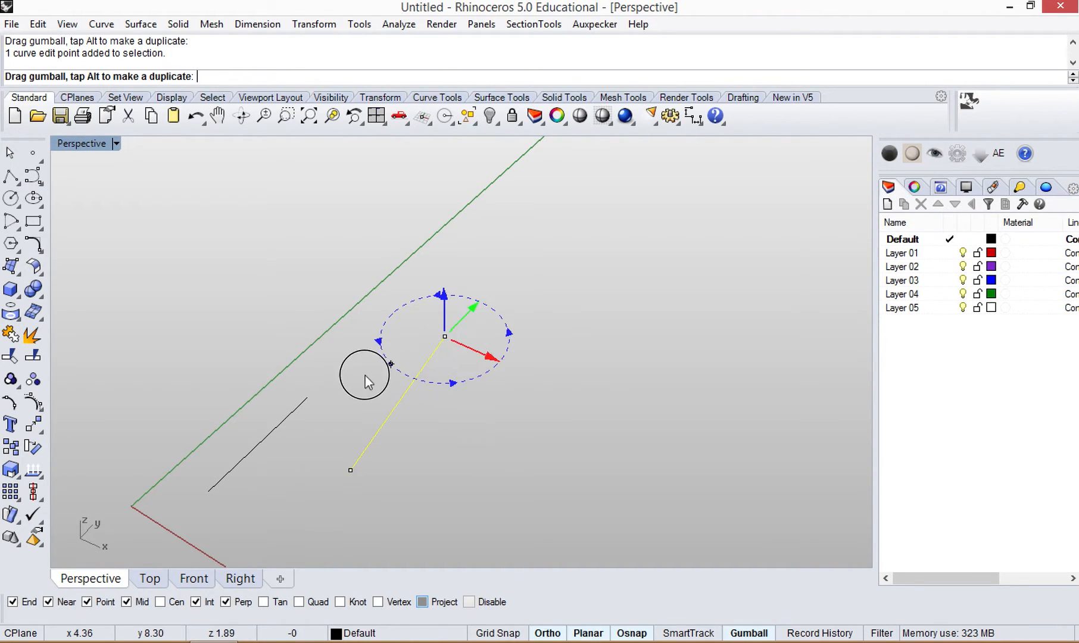
pyautogui.moveTo(326, 330); pyautogui.dragTo(383, 368)
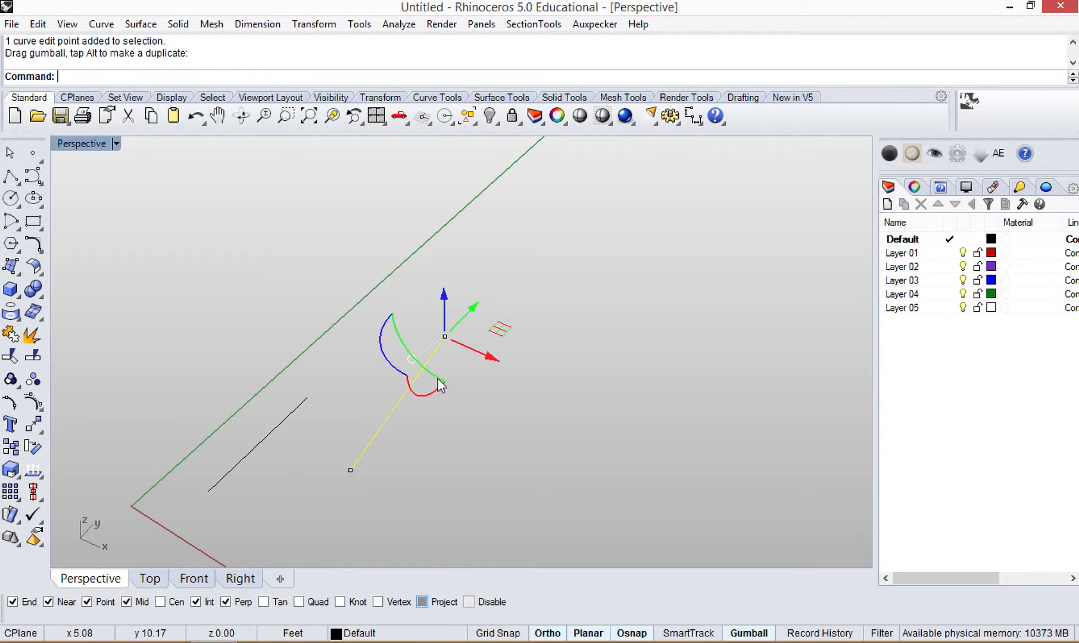
pyautogui.moveTo(500, 429)
pyautogui.mouseDown(button='right')
pyautogui.moveTo(468, 340)
pyautogui.moveTo(541, 418)
pyautogui.moveTo(489, 428)
pyautogui.mouseUp(button='right')
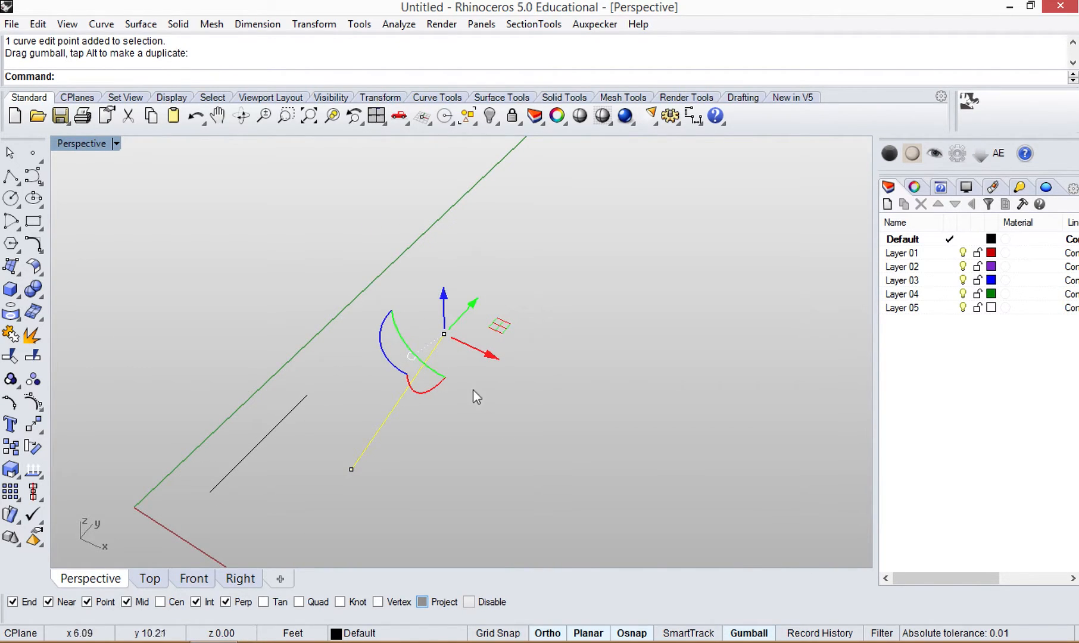
pyautogui.moveTo(474, 419); pyautogui.dragTo(499, 424, button='right')
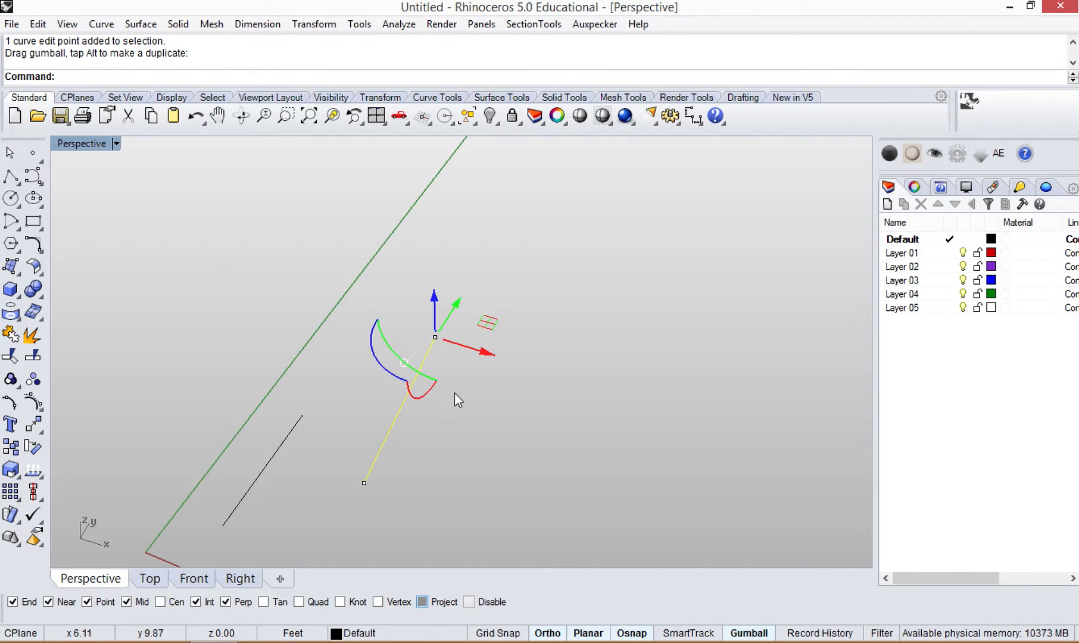
pyautogui.moveTo(454, 395); pyautogui.dragTo(424, 376, button='right')
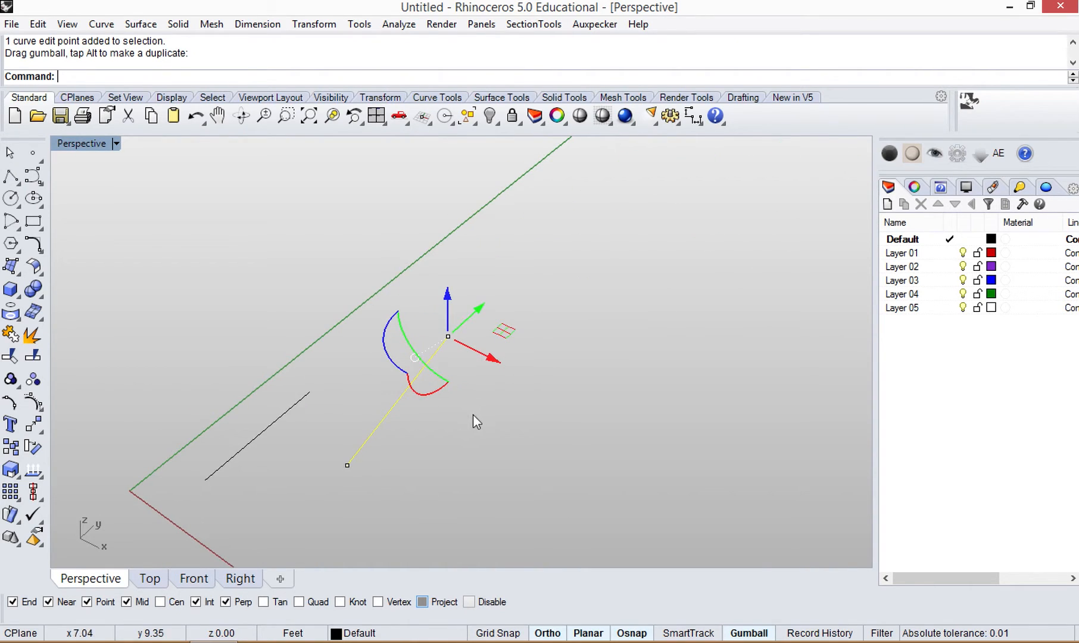
pyautogui.click(472, 413)
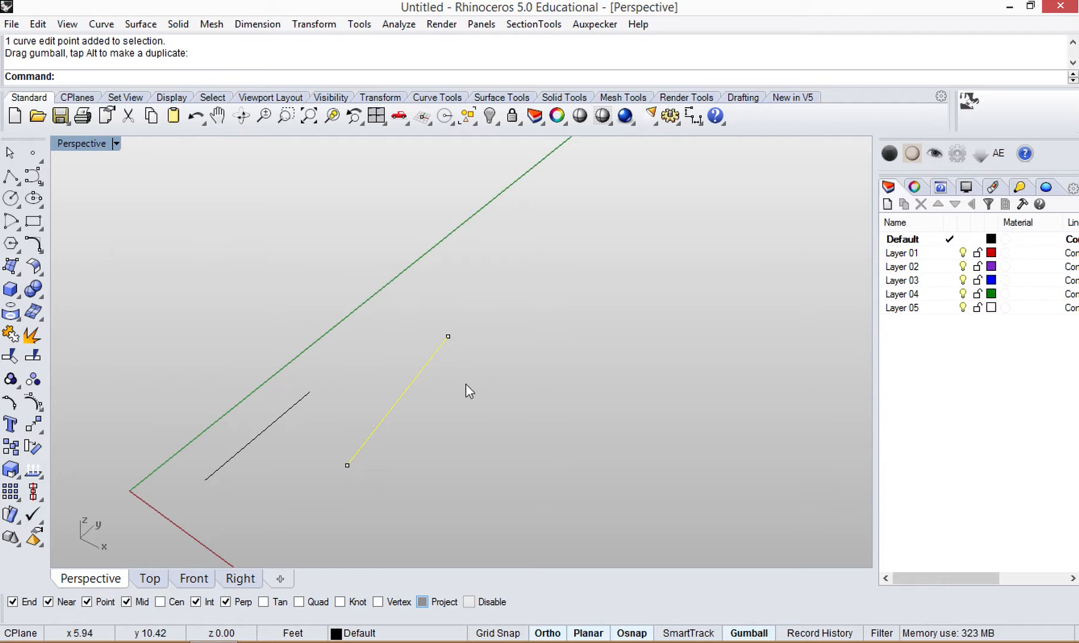
# - Hide the slanted line's edit points, and show and hide them once more with the whole line selected
pyautogui.press('Escape')
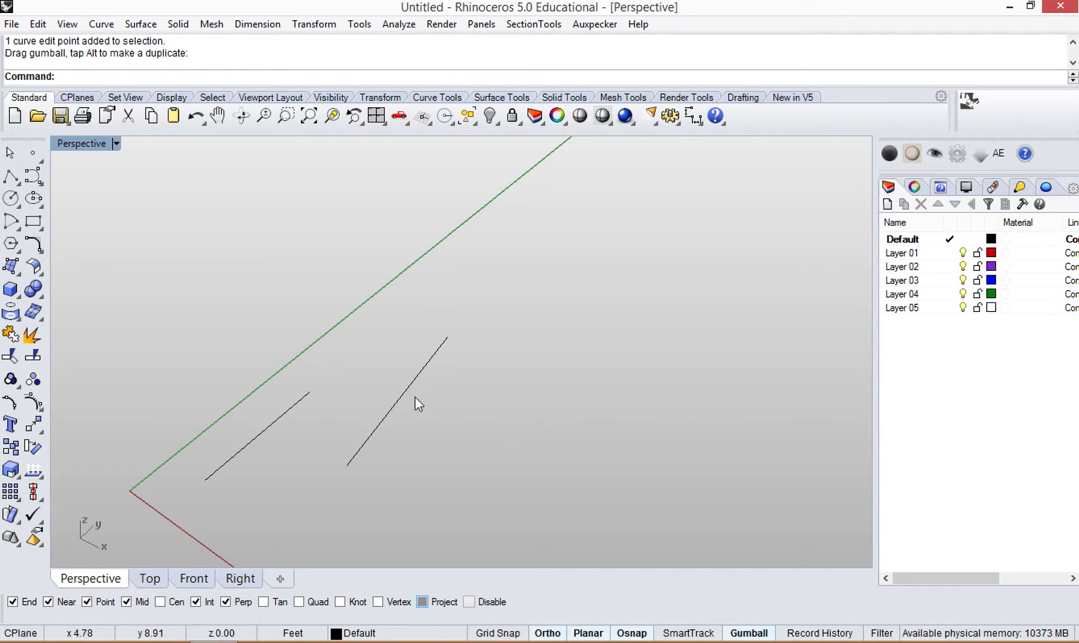
pyautogui.click(382, 423)
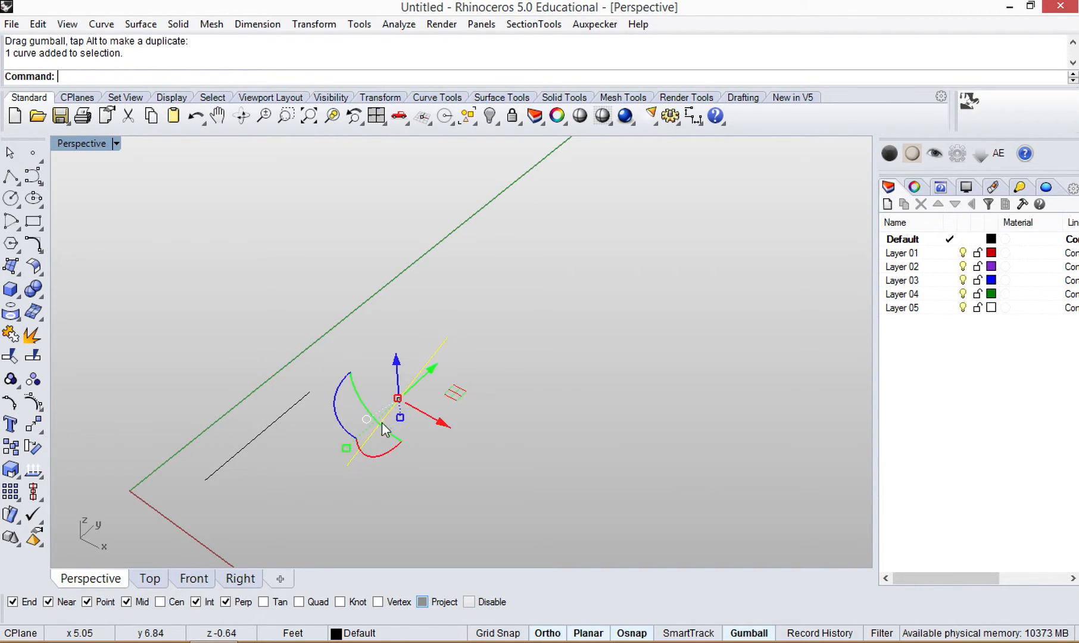
pyautogui.click(10, 405)
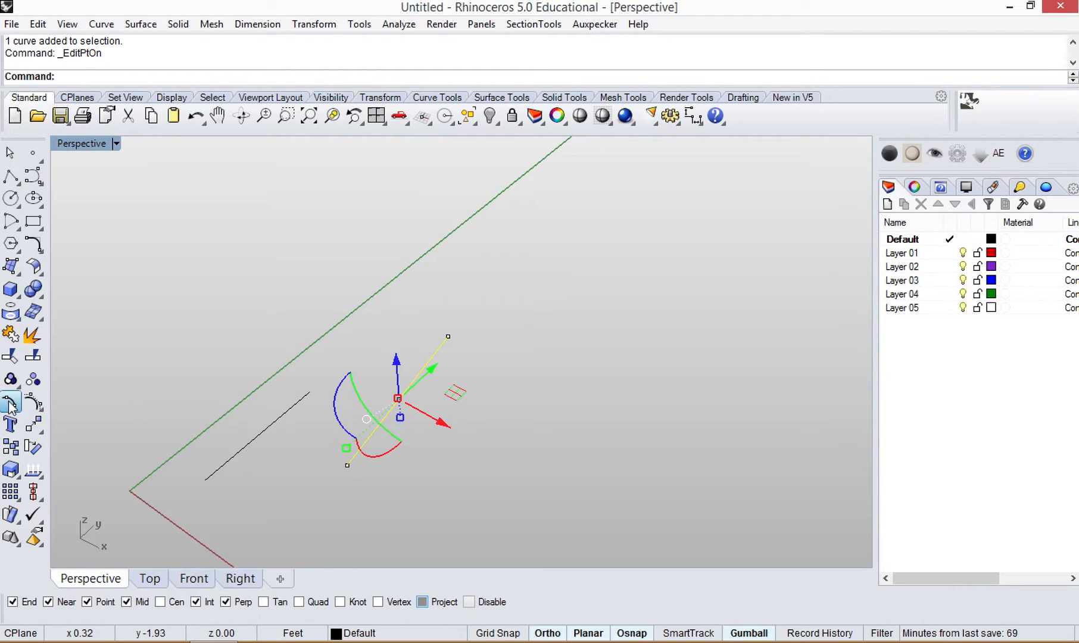
pyautogui.rightClick(10, 407)
pyautogui.click(308, 310)
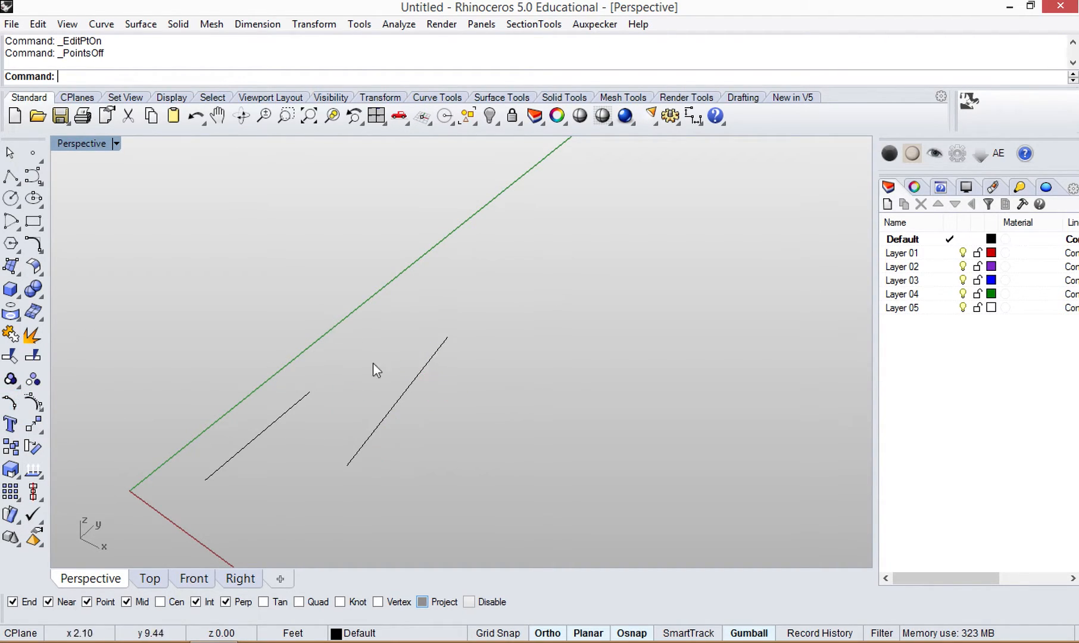
# - Select the whole slanted line and rotate it around the vertical axis with the Gumball's blue arc
pyautogui.click(404, 396)
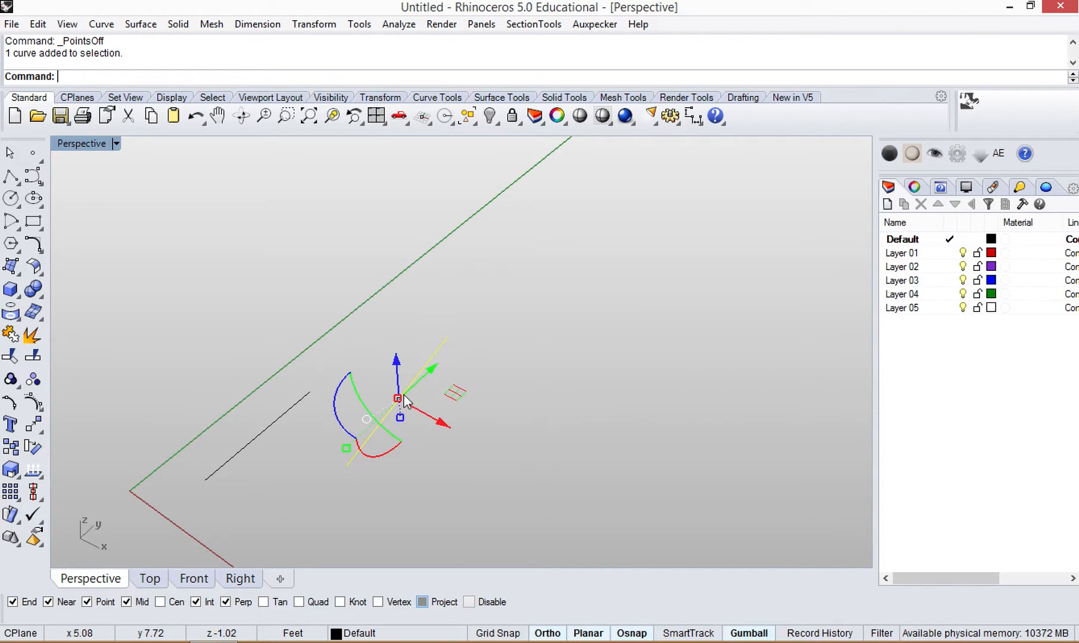
pyautogui.click(511, 426)
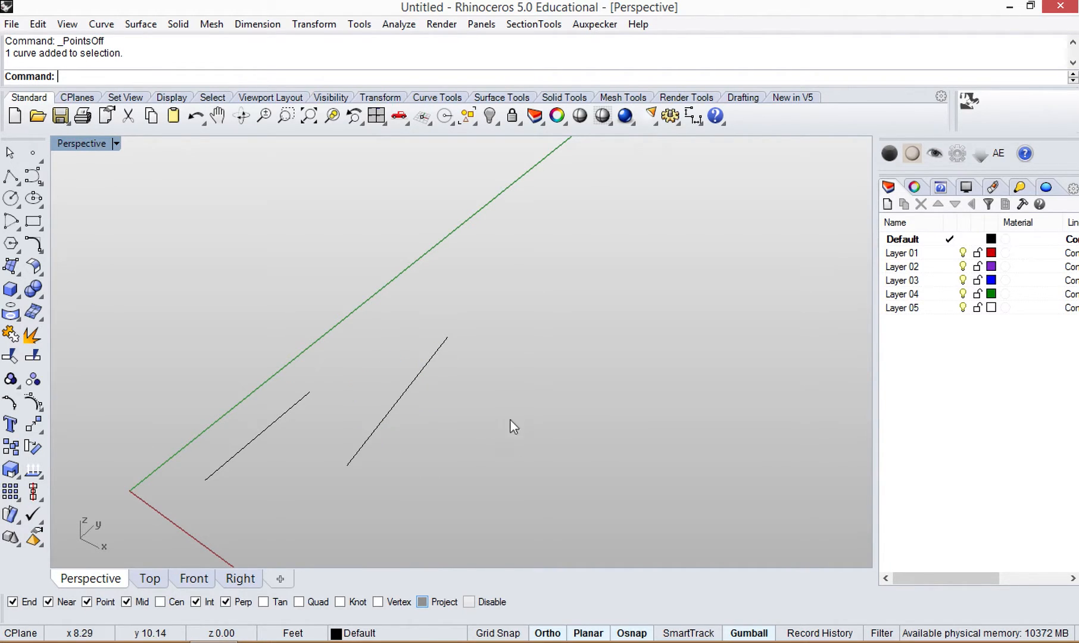
pyautogui.click(405, 396)
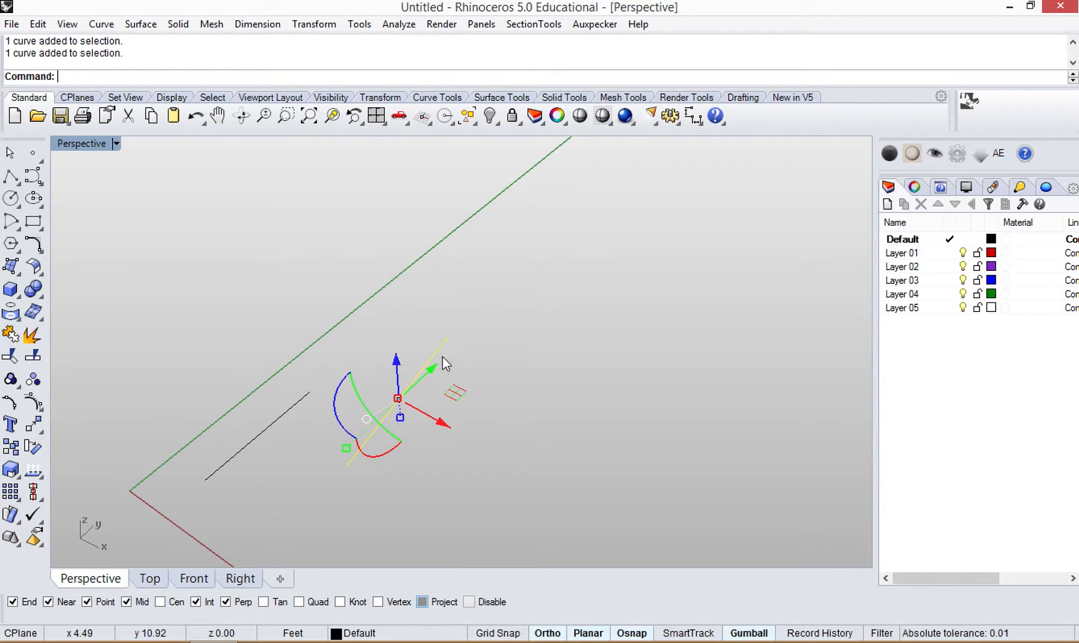
pyautogui.moveTo(439, 469); pyautogui.dragTo(349, 414, button='right')
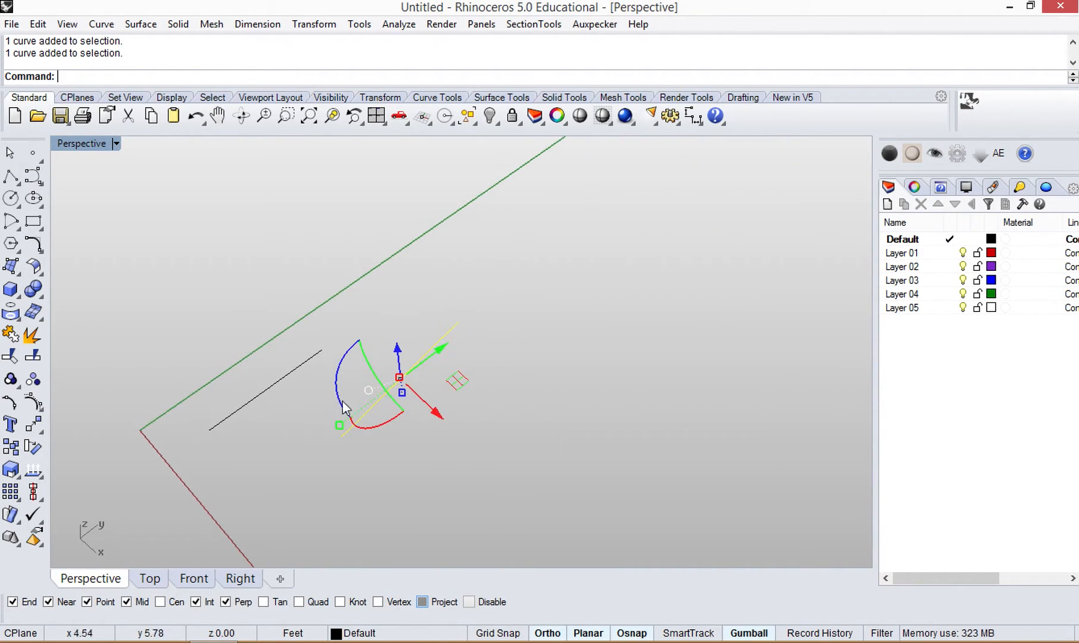
pyautogui.moveTo(337, 393); pyautogui.dragTo(415, 335)
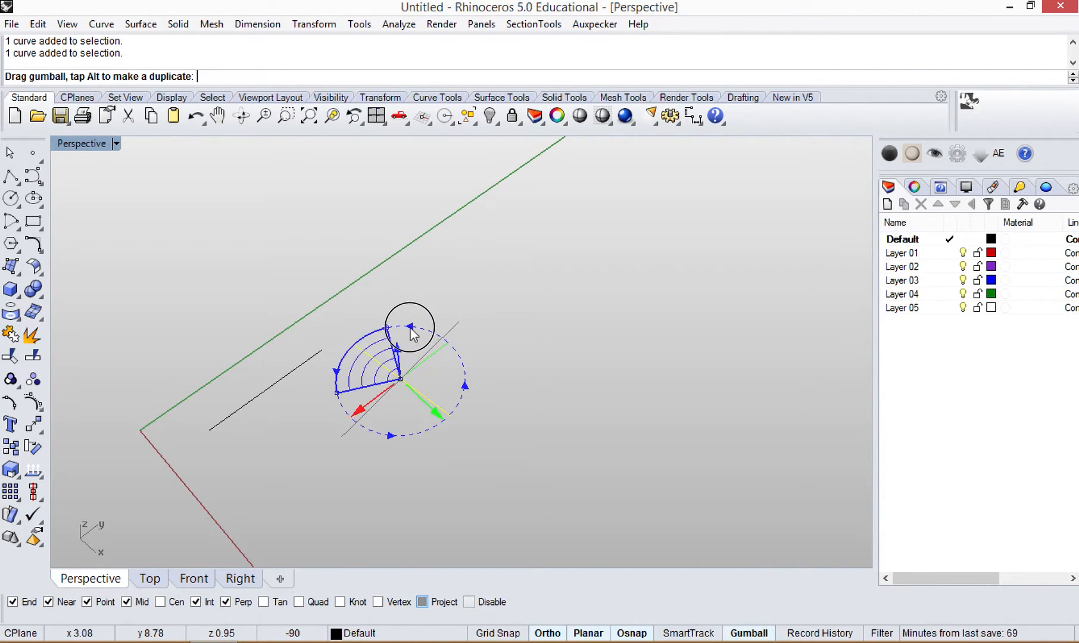
pyautogui.moveTo(352, 352)
pyautogui.mouseDown()
pyautogui.moveTo(345, 366)
pyautogui.moveTo(357, 307)
pyautogui.moveTo(378, 331)
pyautogui.moveTo(441, 331)
pyautogui.moveTo(362, 322)
pyautogui.moveTo(349, 385)
pyautogui.moveTo(340, 337)
pyautogui.moveTo(365, 344)
pyautogui.moveTo(340, 377)
pyautogui.moveTo(371, 325)
pyautogui.moveTo(450, 331)
pyautogui.moveTo(475, 374)
pyautogui.moveTo(450, 324)
pyautogui.moveTo(393, 321)
pyautogui.moveTo(363, 365)
pyautogui.moveTo(368, 351)
pyautogui.mouseUp()
# - Tilt the selected line by rotating it around the Gumball's red axis with the red arc
pyautogui.moveTo(440, 436); pyautogui.dragTo(405, 438, button='right')
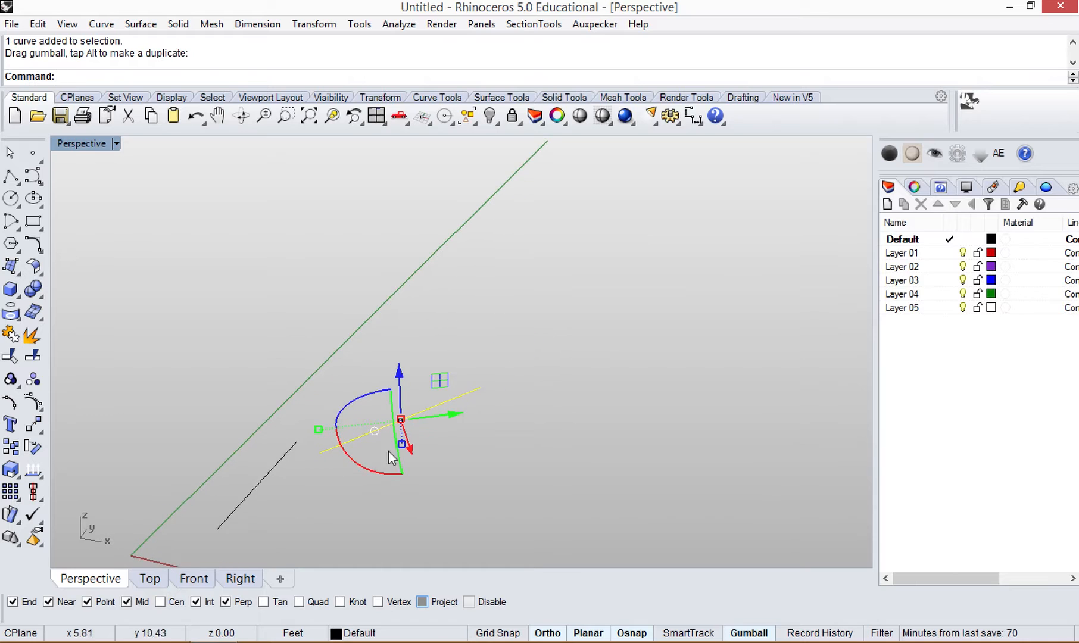
pyautogui.moveTo(374, 472); pyautogui.dragTo(360, 444)
pyautogui.moveTo(416, 462); pyautogui.dragTo(441, 396, button='right')
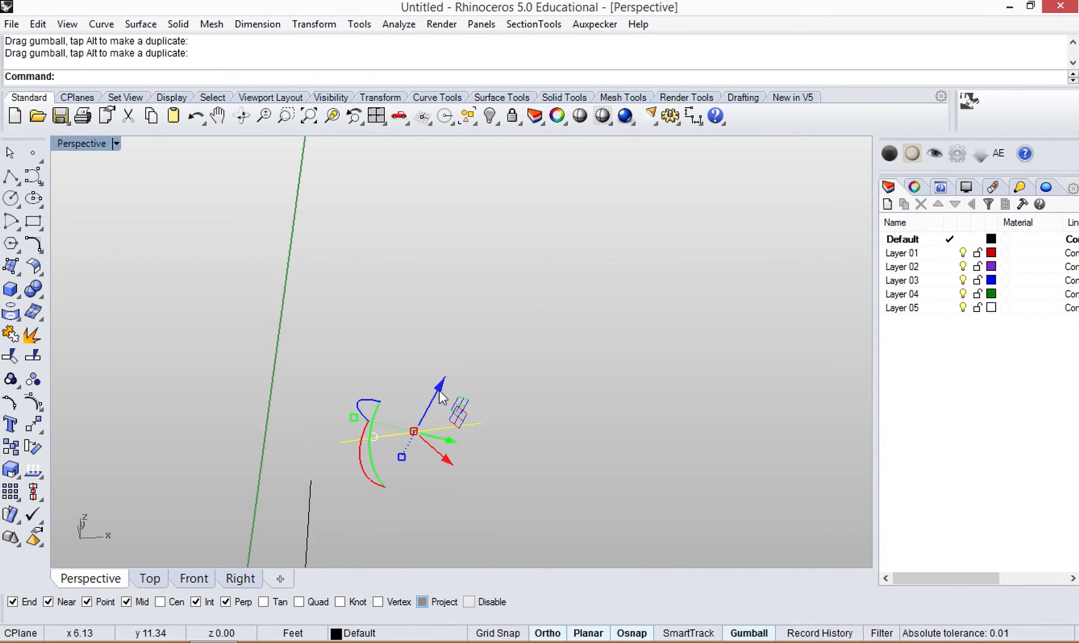
pyautogui.moveTo(390, 450); pyautogui.dragTo(366, 385, button='right')
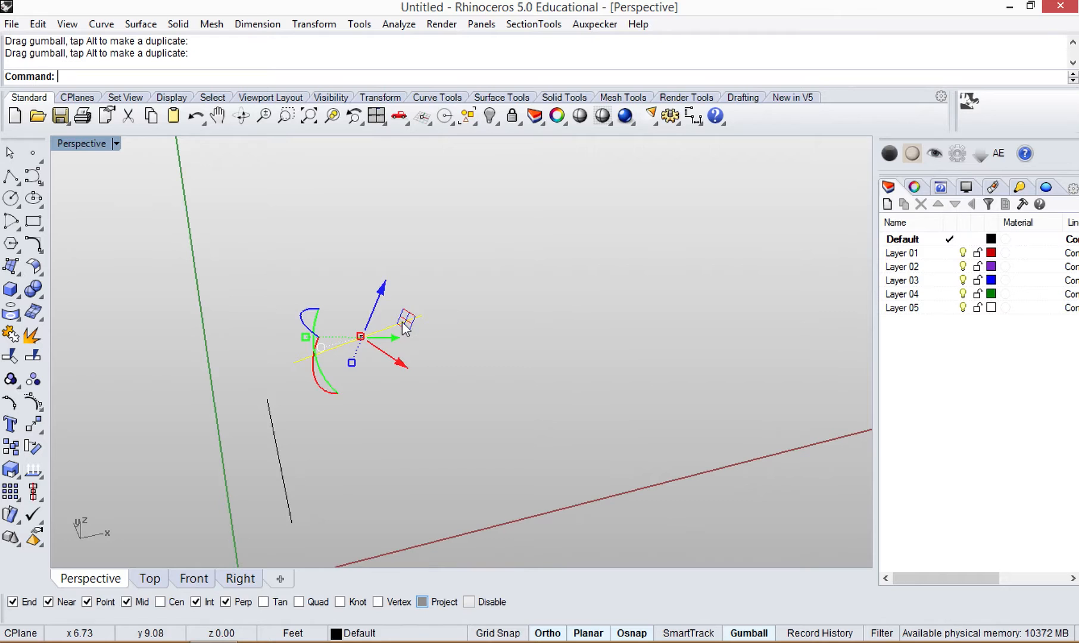
pyautogui.moveTo(406, 333); pyautogui.dragTo(284, 341, button='right')
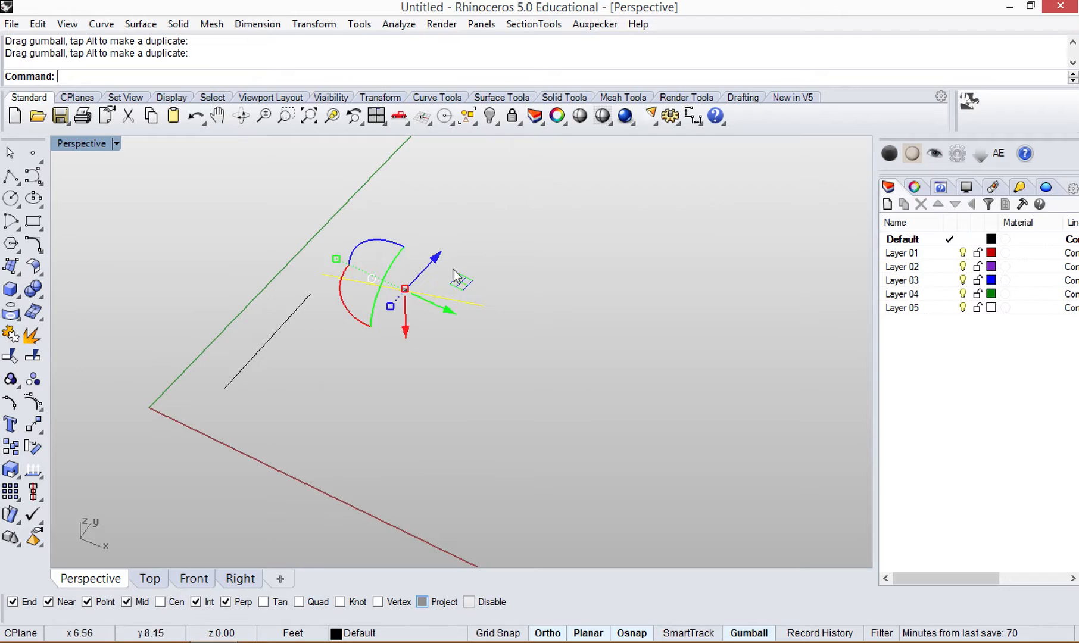
# - Align the Gumball to World, and set its alignment back to CPlane
pyautogui.click(372, 286)
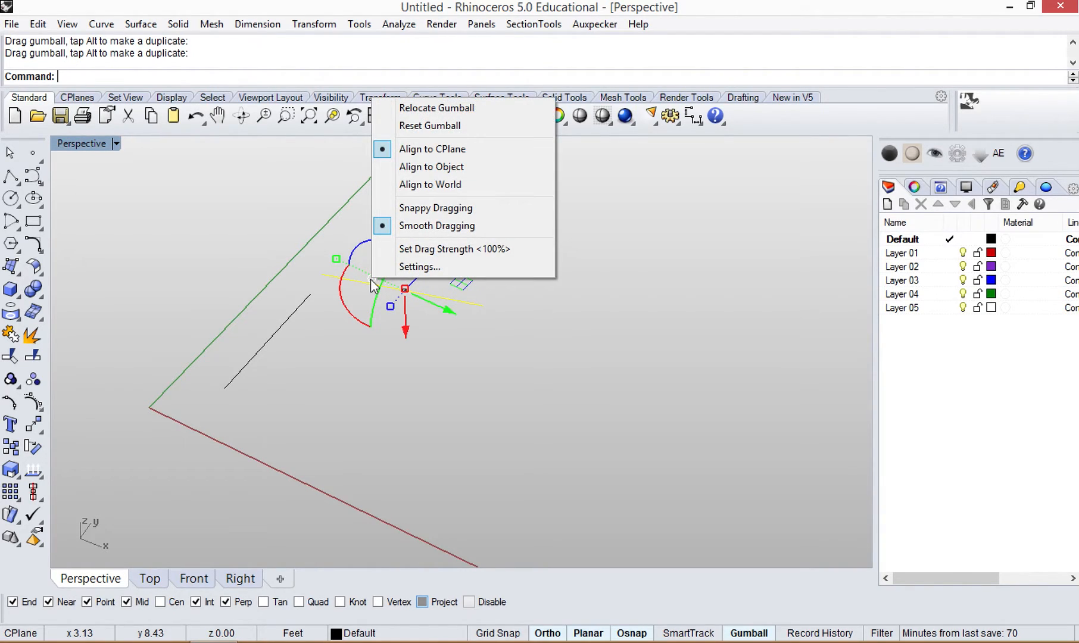
pyautogui.click(427, 187)
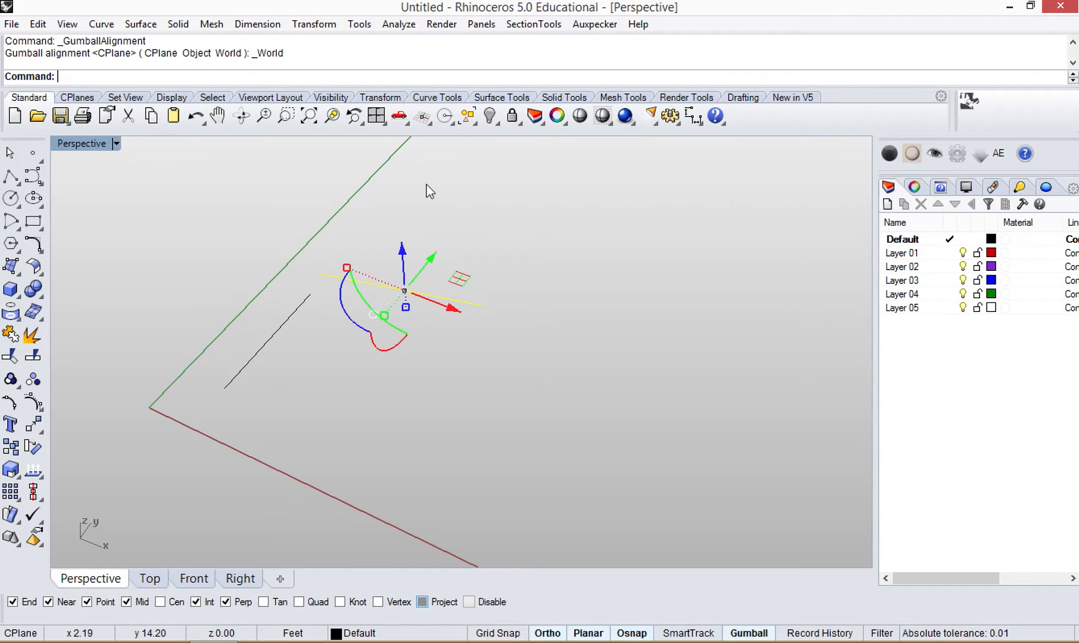
pyautogui.moveTo(424, 343); pyautogui.dragTo(403, 335, button='right')
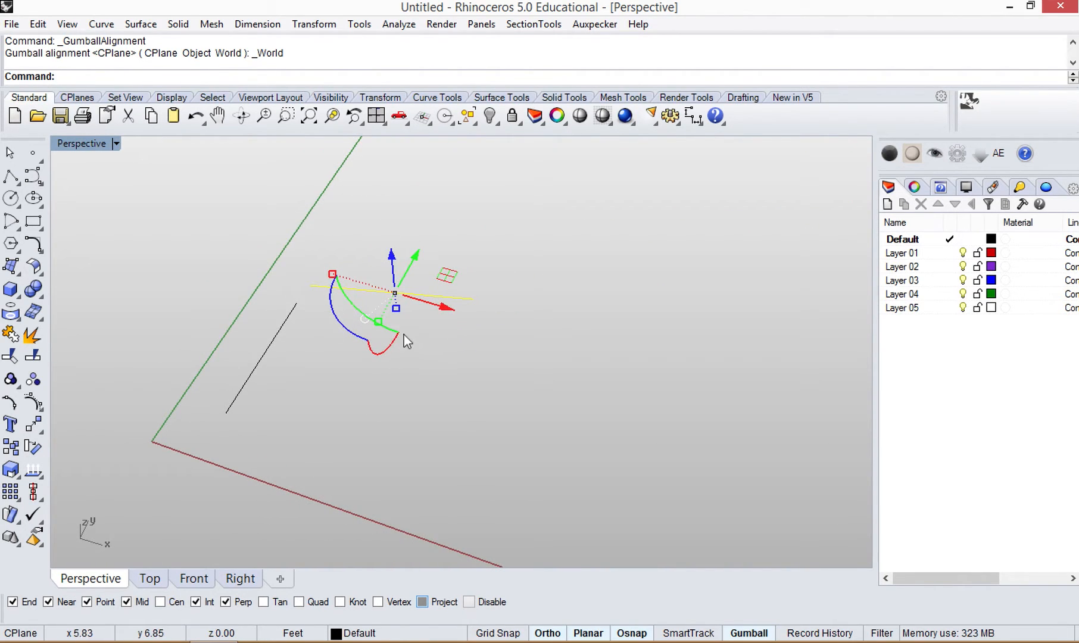
pyautogui.click(365, 320)
pyautogui.click(411, 195)
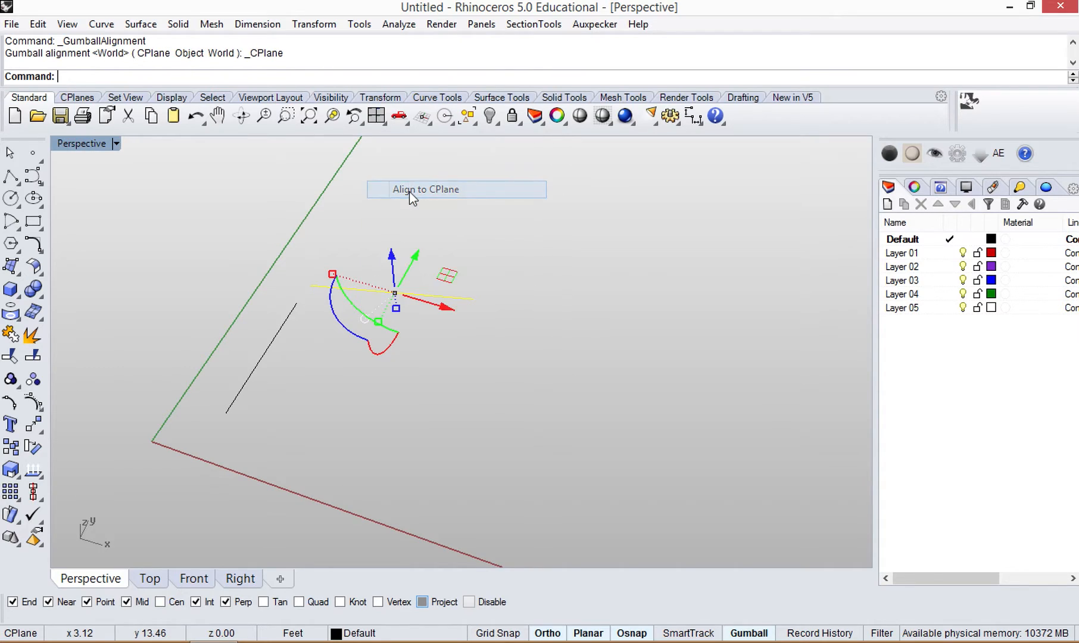
# - Align the Gumball to Object so that its axes follow the selected line
pyautogui.click(365, 320)
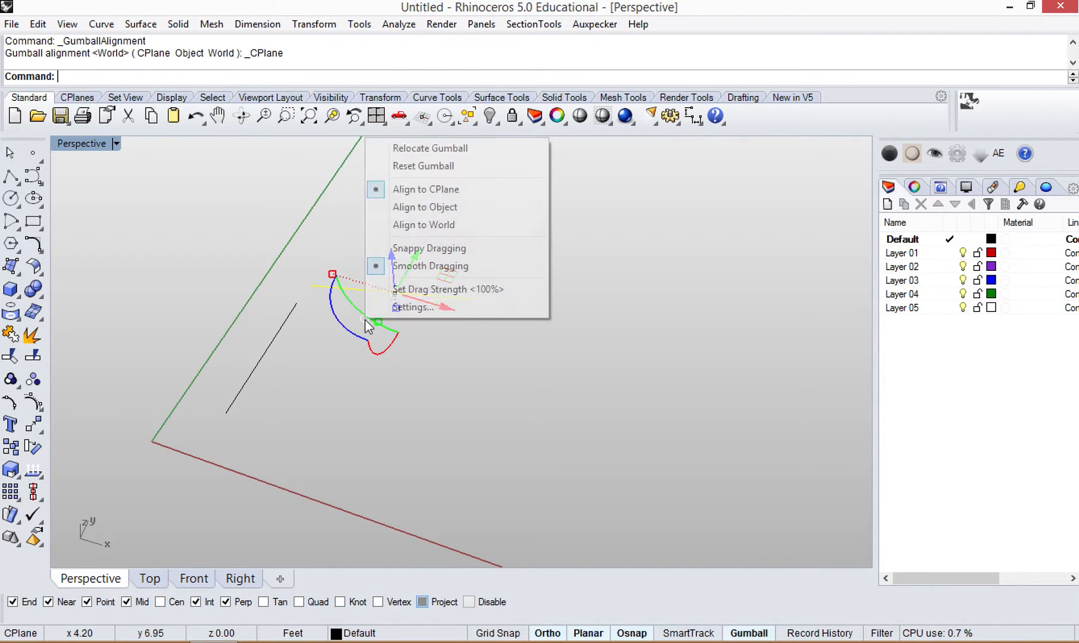
pyautogui.click(411, 207)
pyautogui.moveTo(489, 339); pyautogui.dragTo(438, 358, button='right')
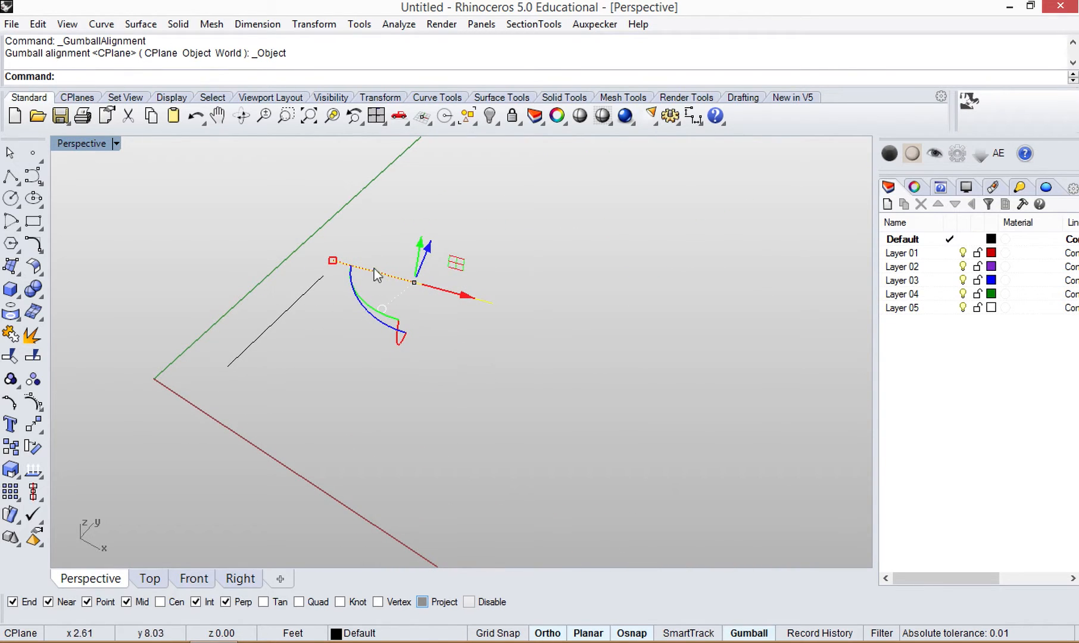
pyautogui.moveTo(439, 316); pyautogui.dragTo(402, 328, button='right')
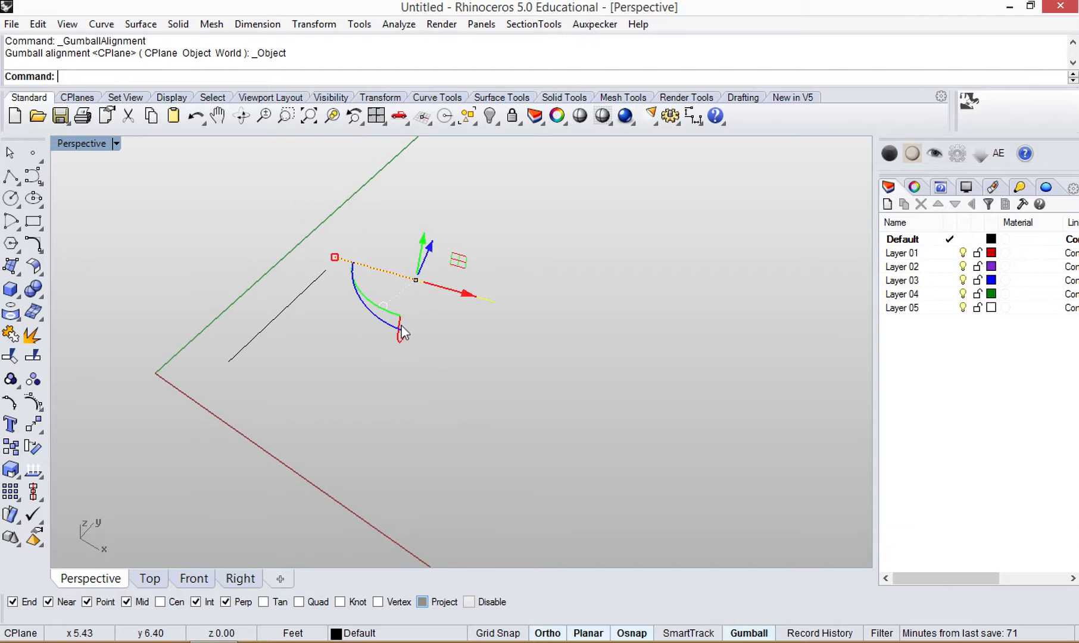
pyautogui.click(384, 308)
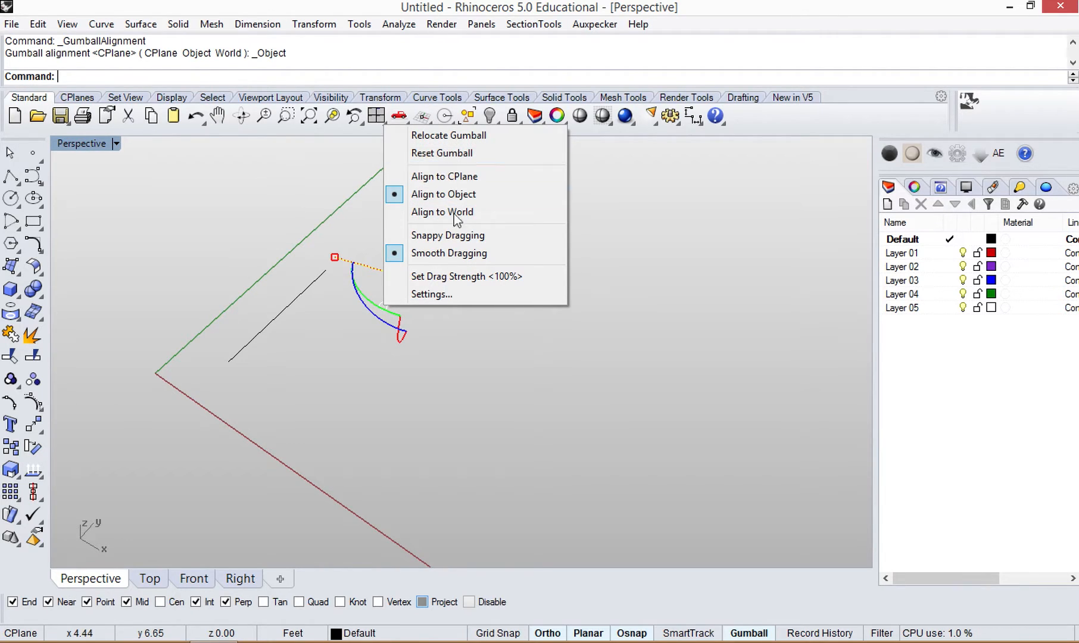
pyautogui.click(442, 154)
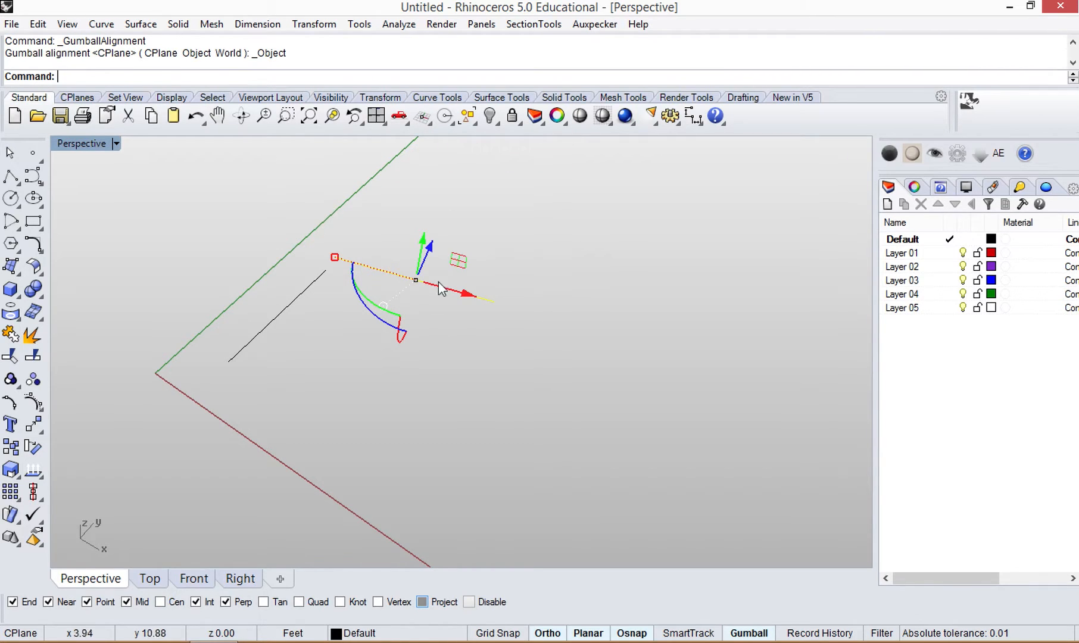
pyautogui.moveTo(455, 332); pyautogui.dragTo(463, 357, button='right')
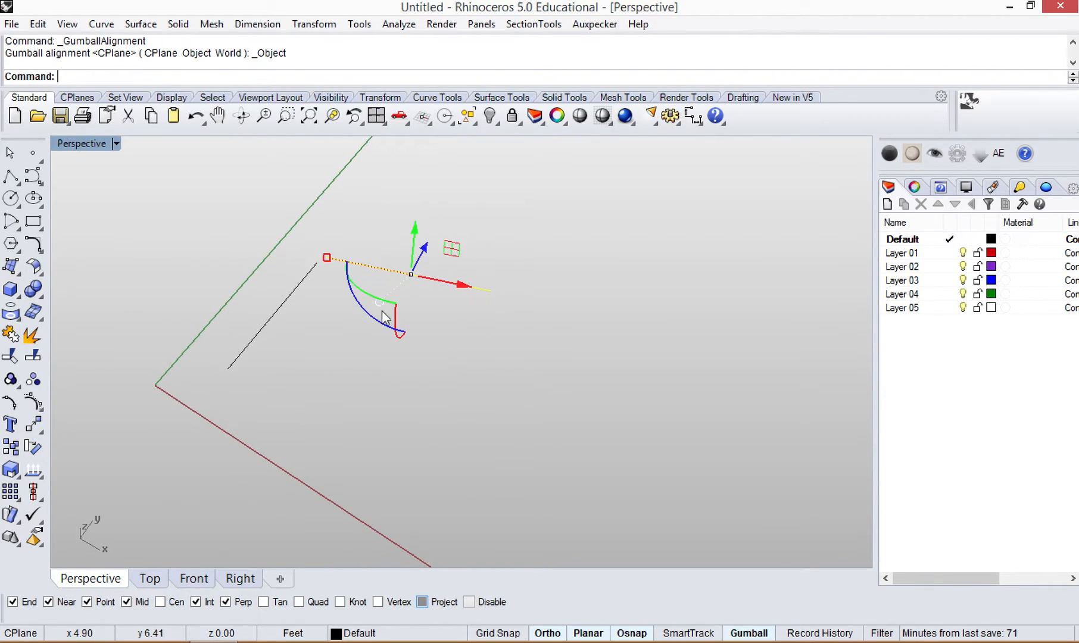
pyautogui.moveTo(388, 311); pyautogui.dragTo(424, 301, button='right')
pyautogui.click(374, 315)
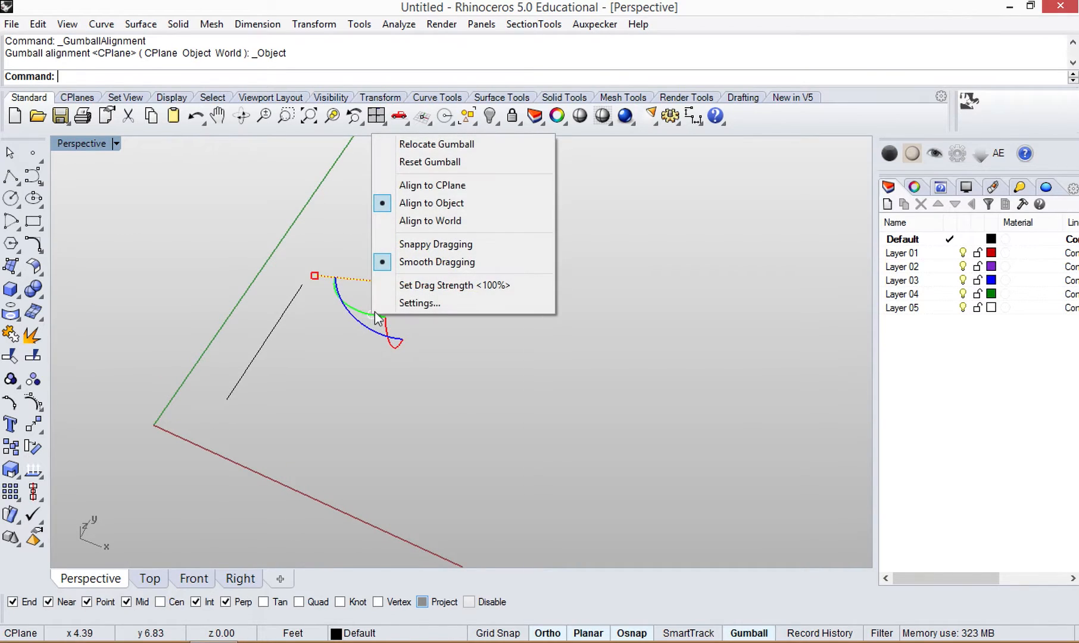
pyautogui.click(458, 151)
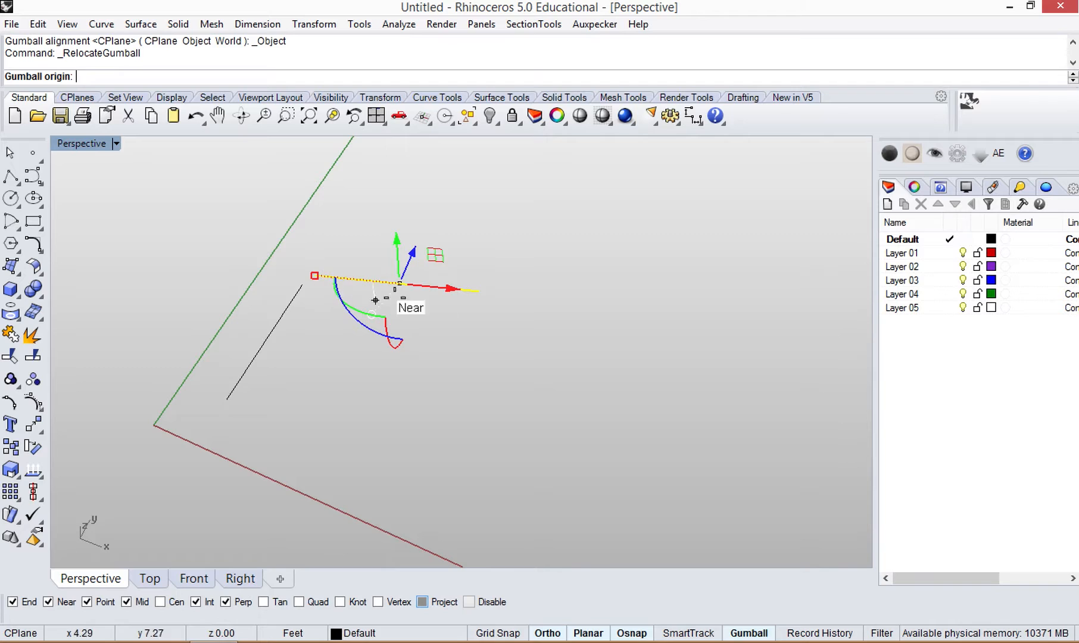
pyautogui.click(479, 292)
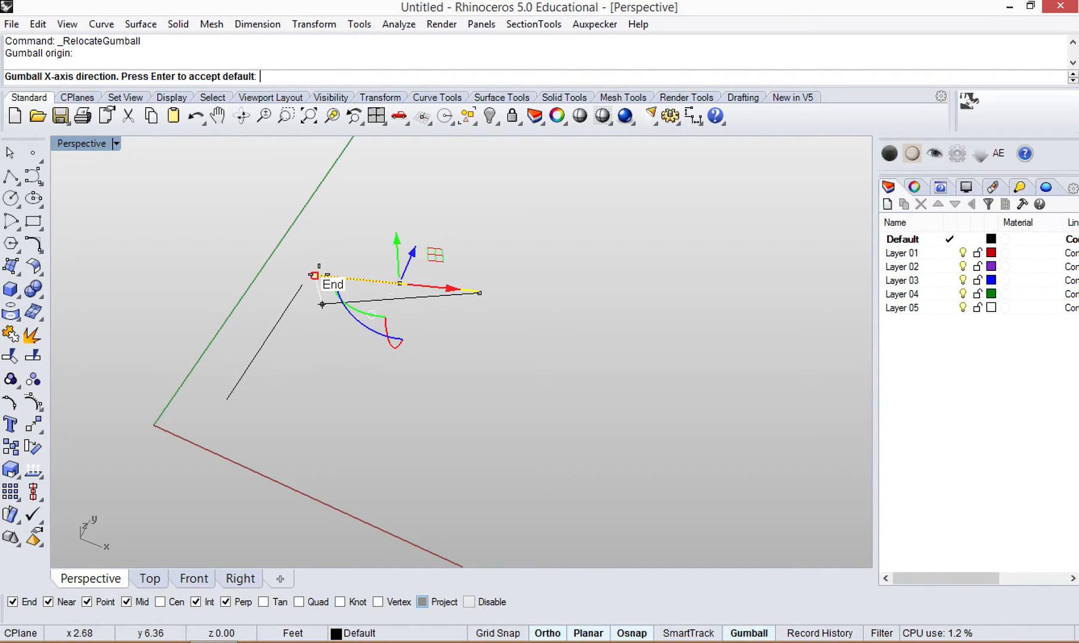
pyautogui.press('Escape')
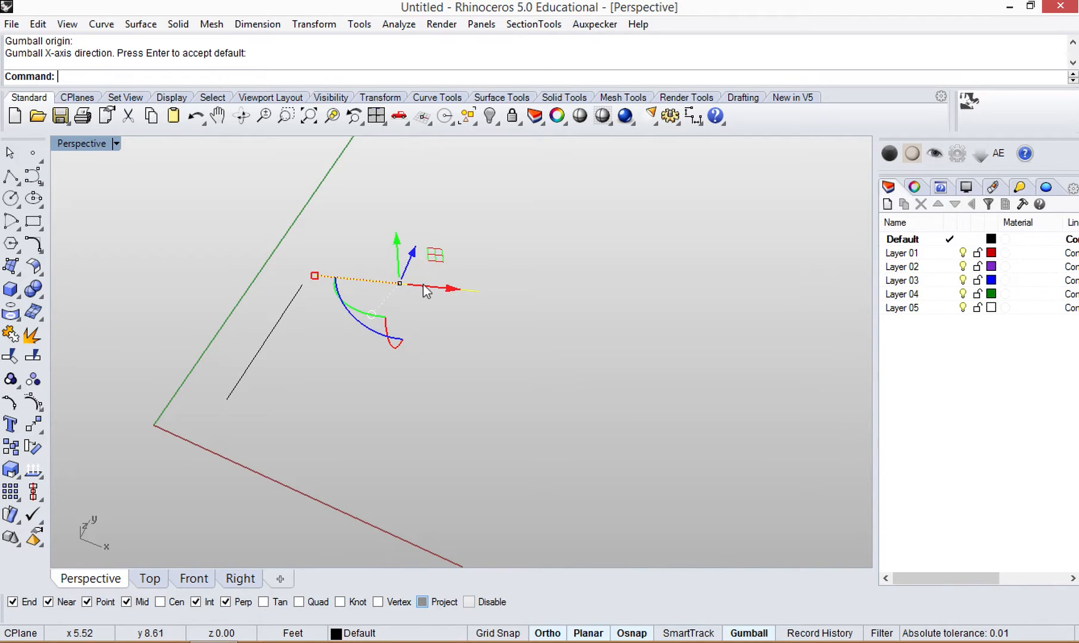
pyautogui.rightClick(412, 285)
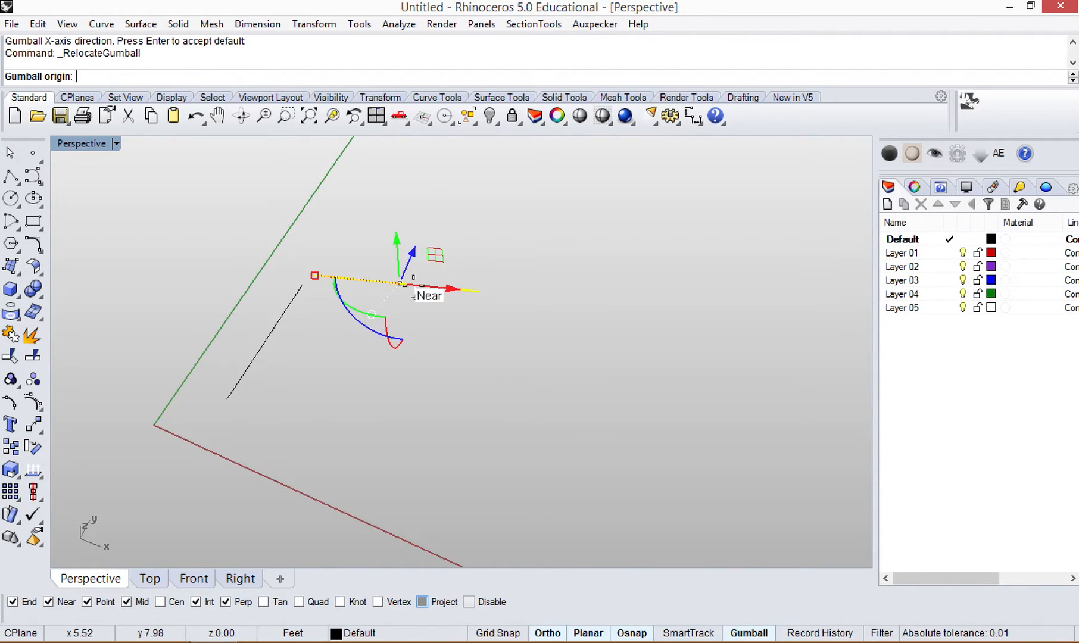
pyautogui.press('Escape')
# - Try to relocate the Gumball's origin just beside the slanted line's middle, and point its X-axis toward the line's far end
pyautogui.click(373, 319)
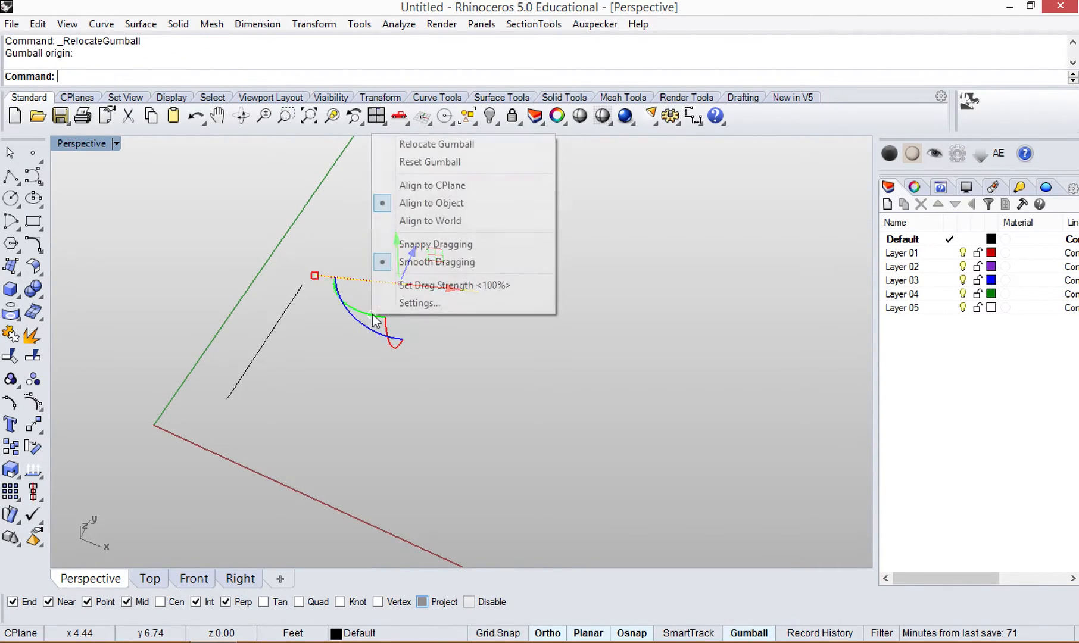
pyautogui.click(429, 144)
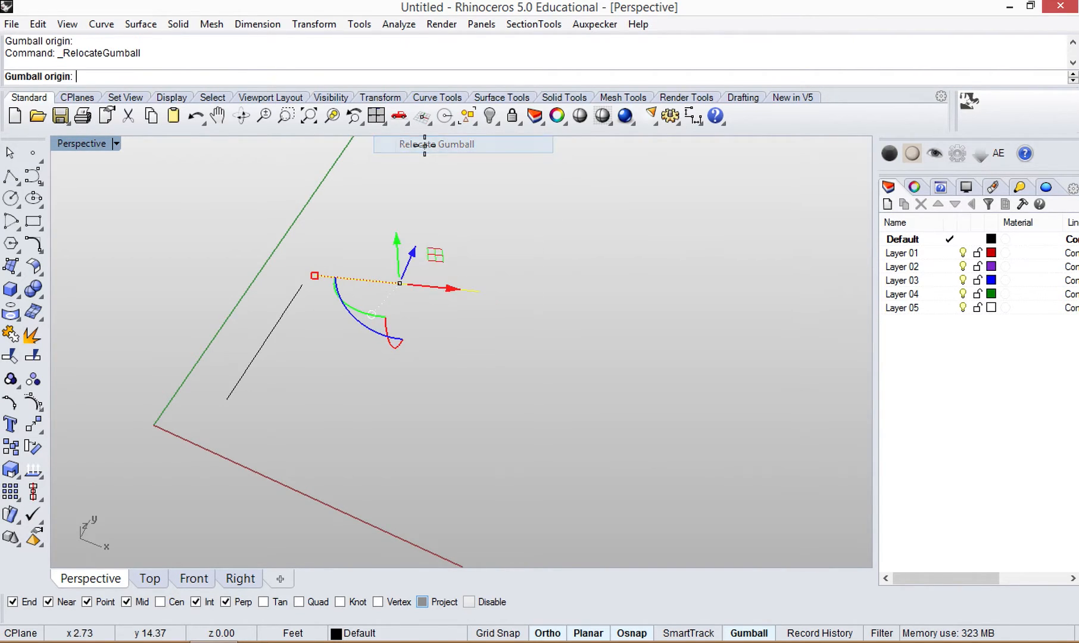
pyautogui.click(401, 299)
pyautogui.click(480, 291)
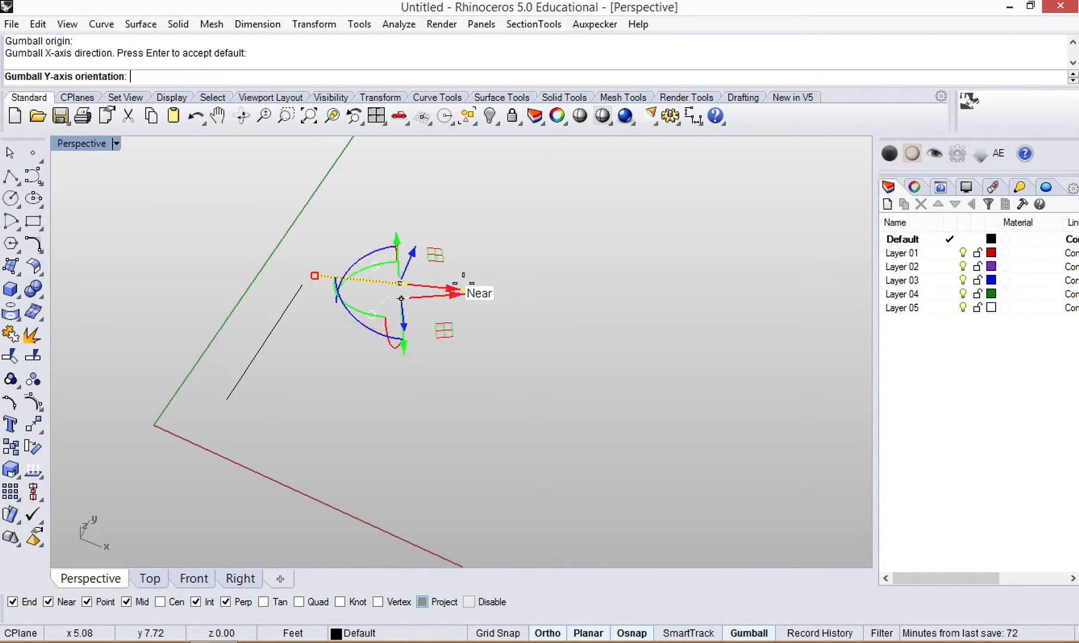
pyautogui.click(518, 301)
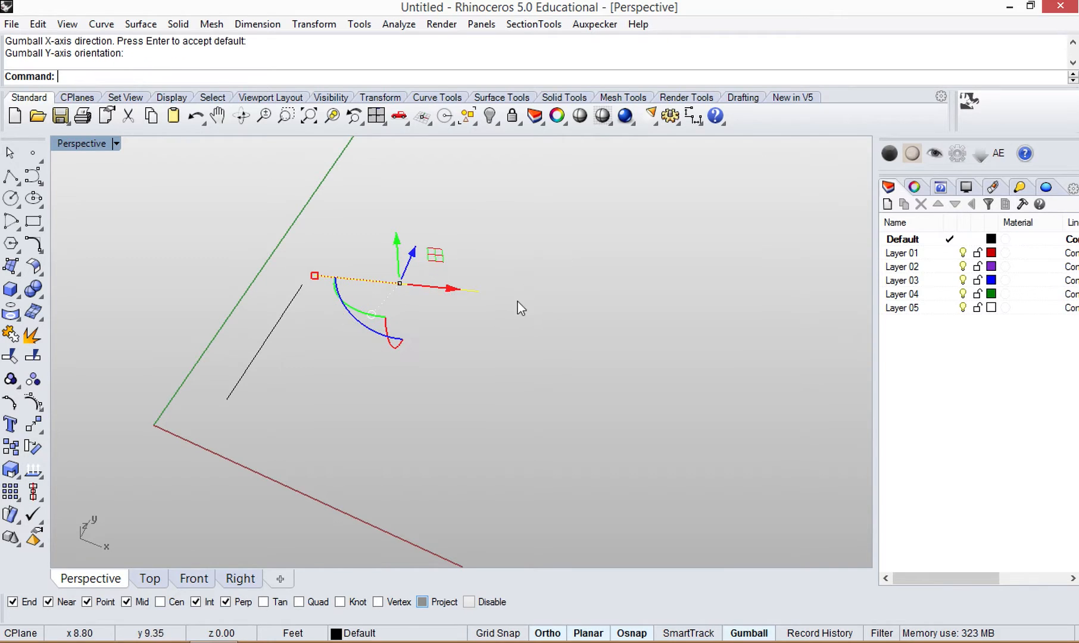
# - Align the Gumball of the slanted line to World
pyautogui.moveTo(399, 313); pyautogui.dragTo(405, 268, button='right')
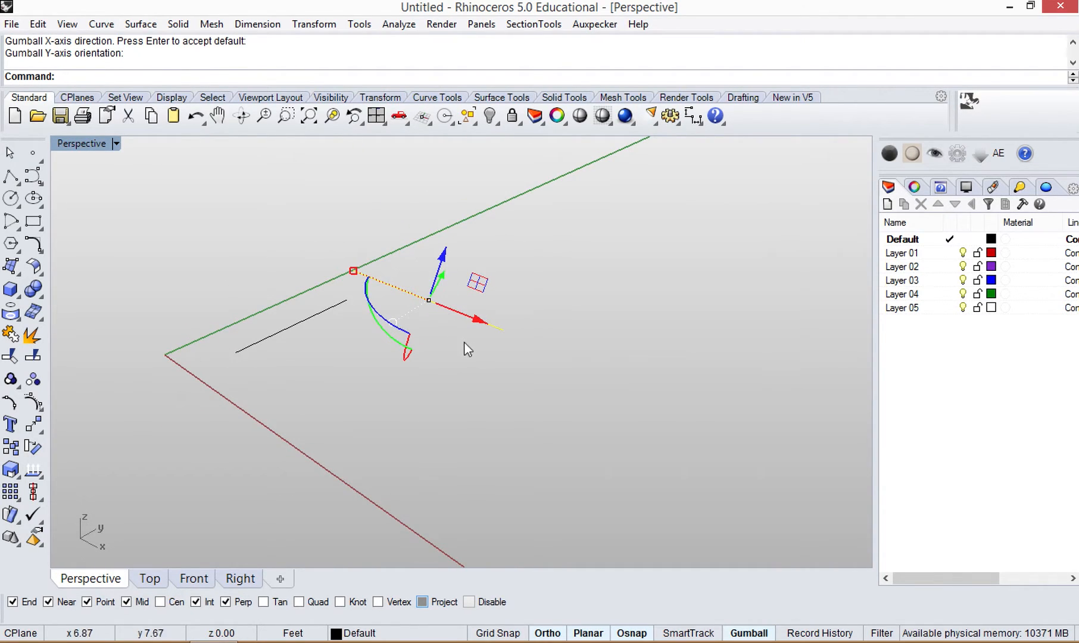
pyautogui.click(429, 300)
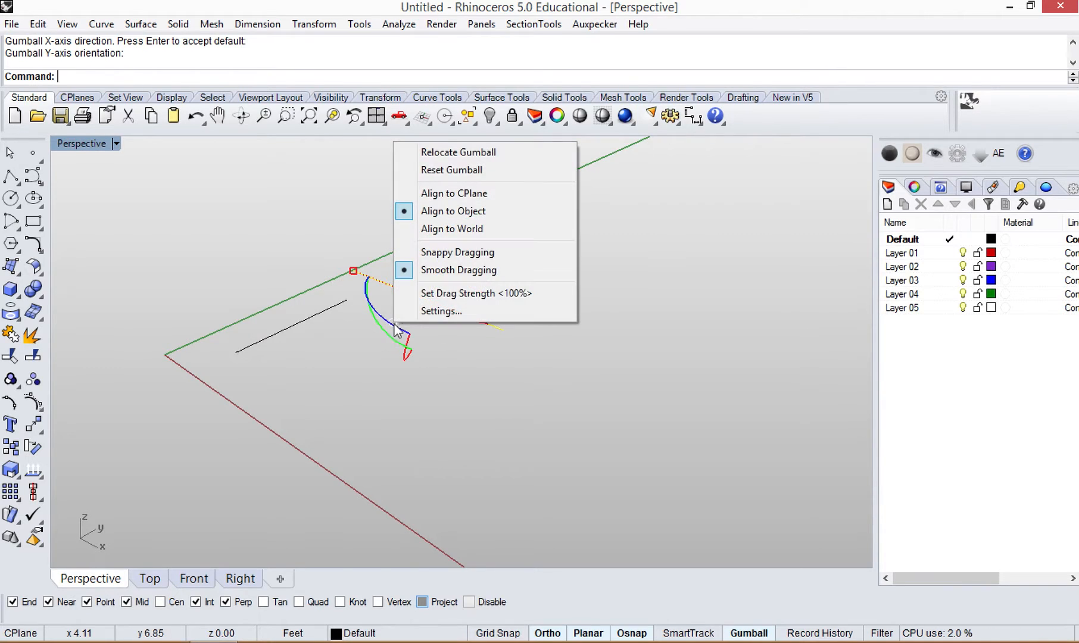
pyautogui.click(444, 230)
pyautogui.moveTo(405, 319); pyautogui.dragTo(471, 353, button='right')
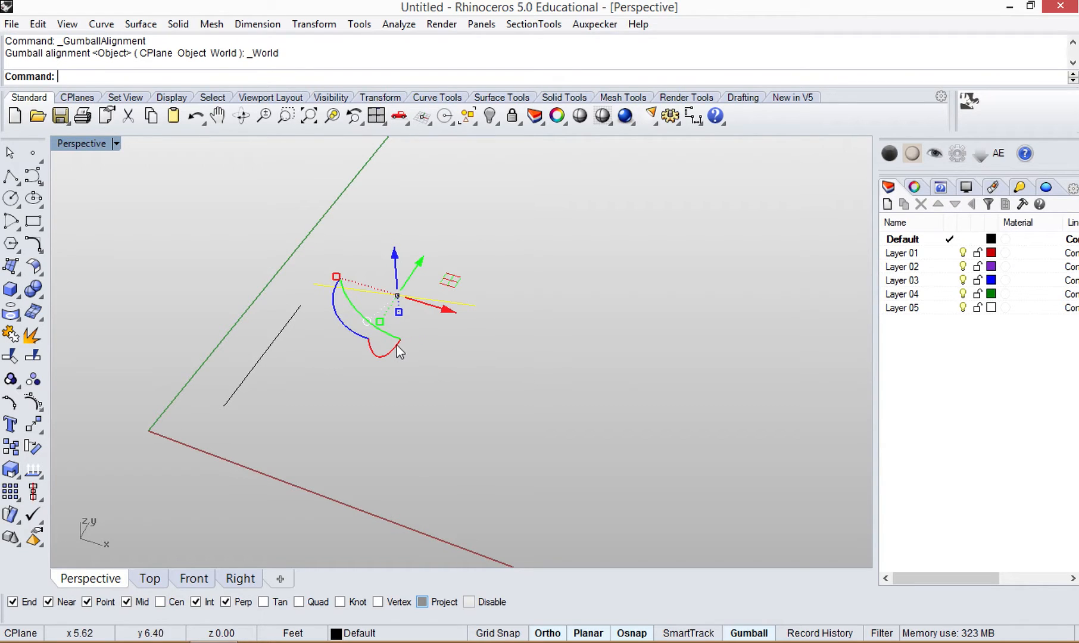
pyautogui.moveTo(479, 351); pyautogui.dragTo(468, 284, button='right')
# - Reselect the slanted line, stretch it vertically with the Gumball's blue scale handle, and scale it slightly with the red one
pyautogui.click(465, 380)
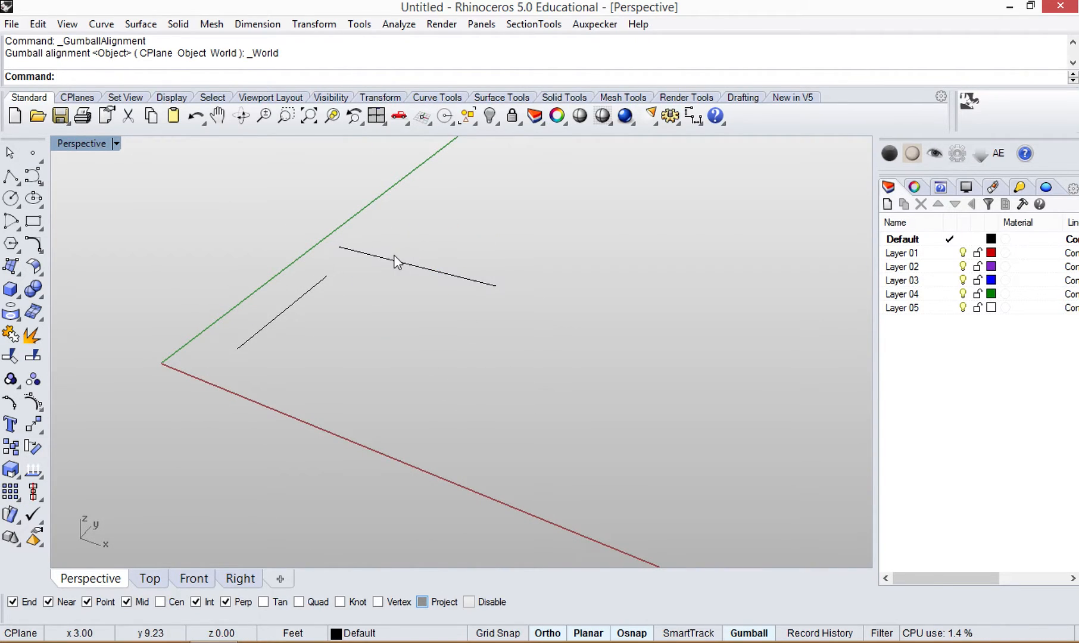
pyautogui.click(420, 271)
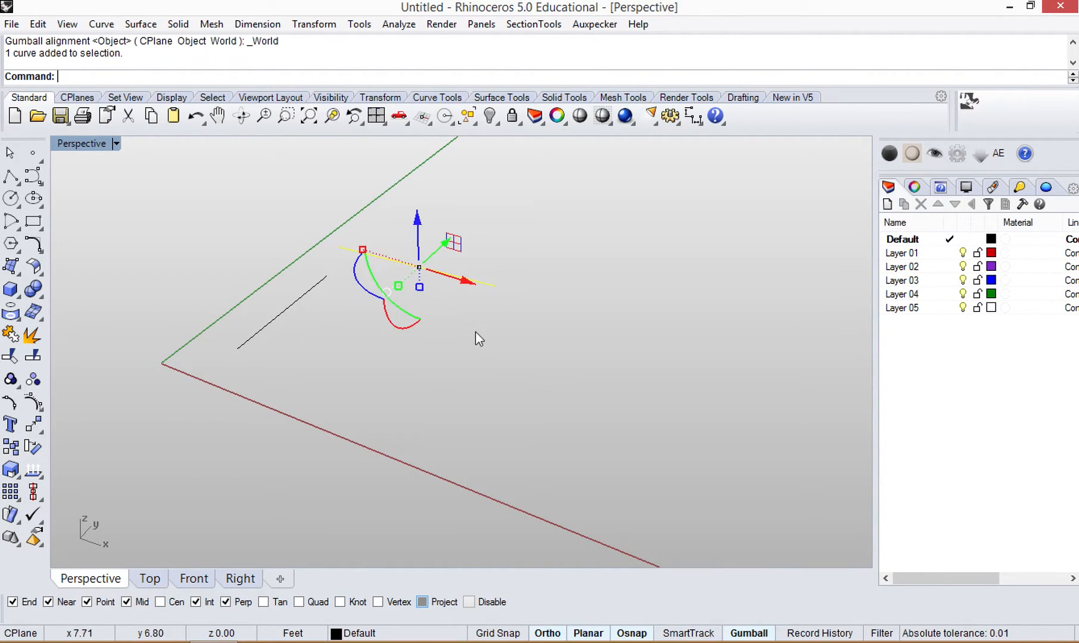
pyautogui.moveTo(398, 287); pyautogui.dragTo(420, 308)
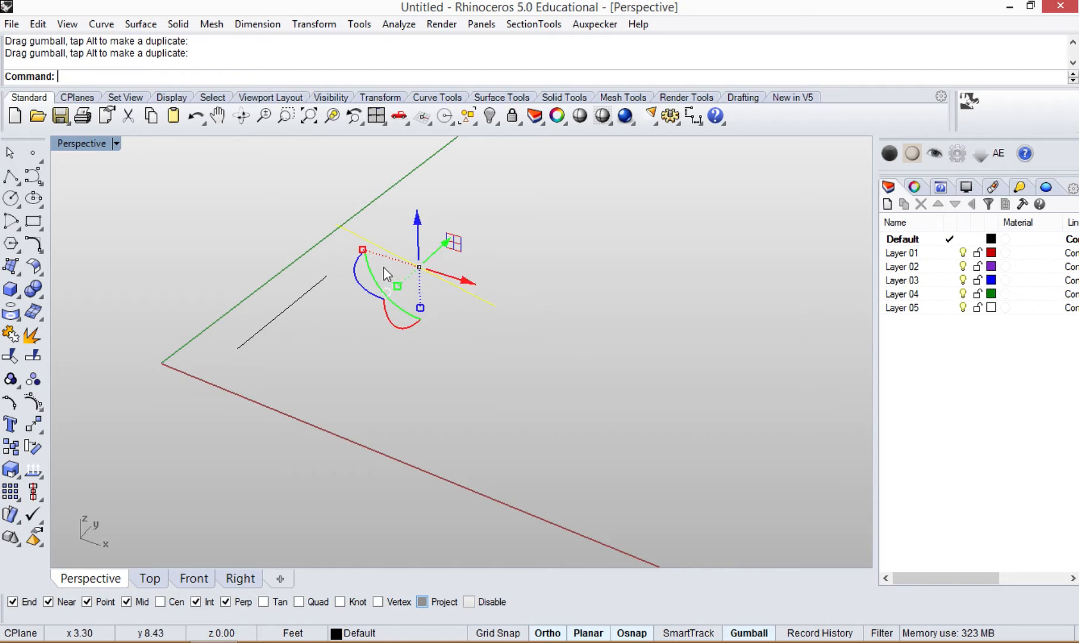
pyautogui.moveTo(363, 251)
pyautogui.mouseDown()
pyautogui.moveTo(392, 255)
pyautogui.moveTo(355, 253)
pyautogui.moveTo(381, 260)
pyautogui.moveTo(364, 250)
pyautogui.mouseUp()
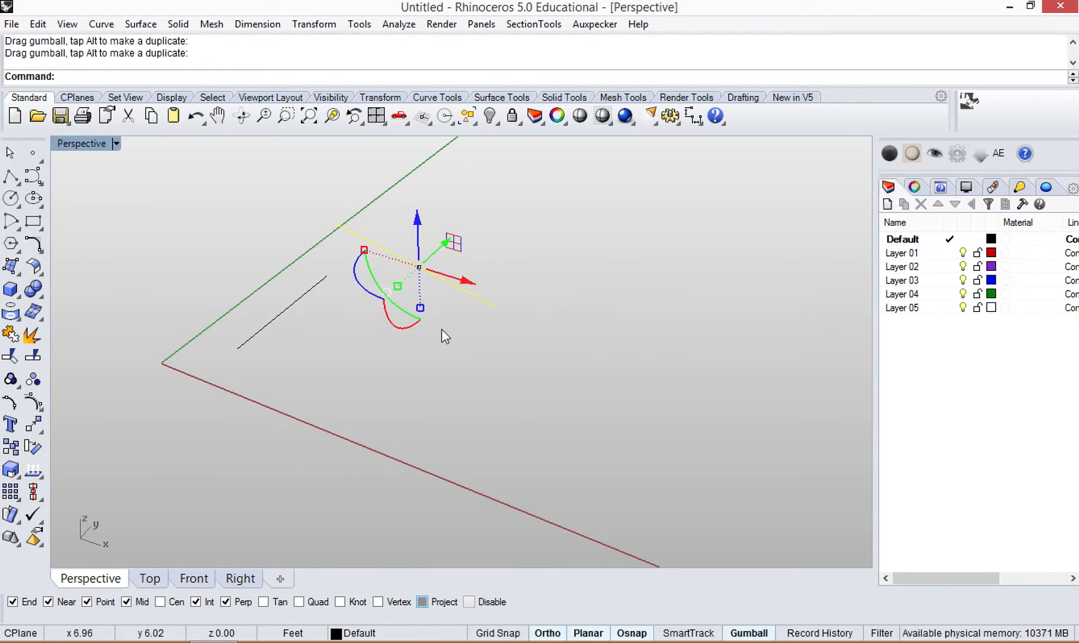
pyautogui.moveTo(436, 310); pyautogui.dragTo(423, 291, button='right')
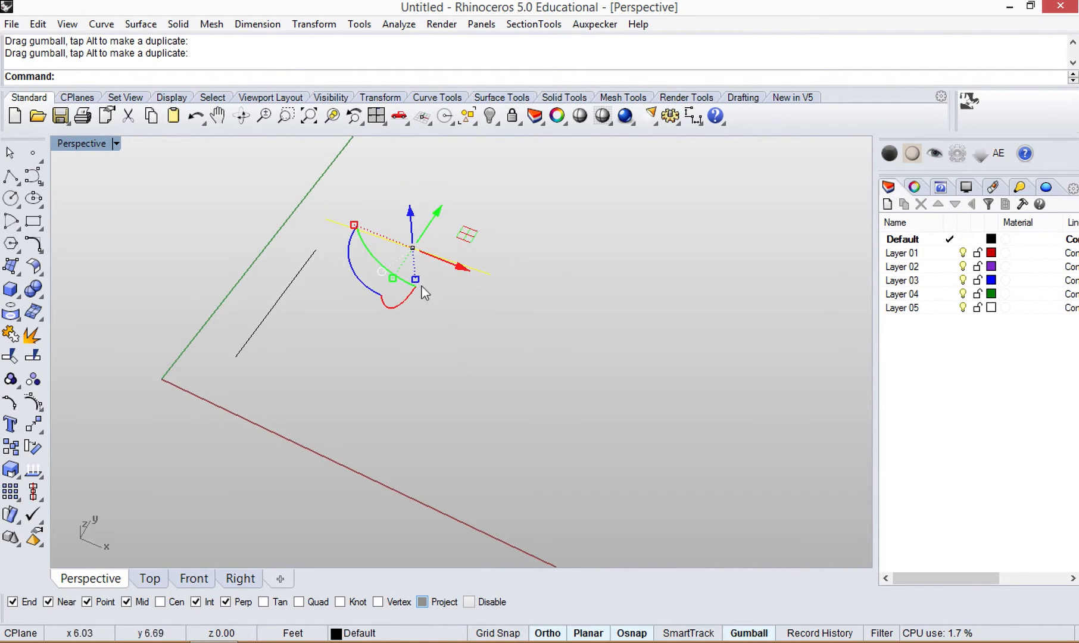
# - Move the slanted line across the short line with the Gumball's plane handle, and move it back away freely without the Gumball
pyautogui.click(429, 313)
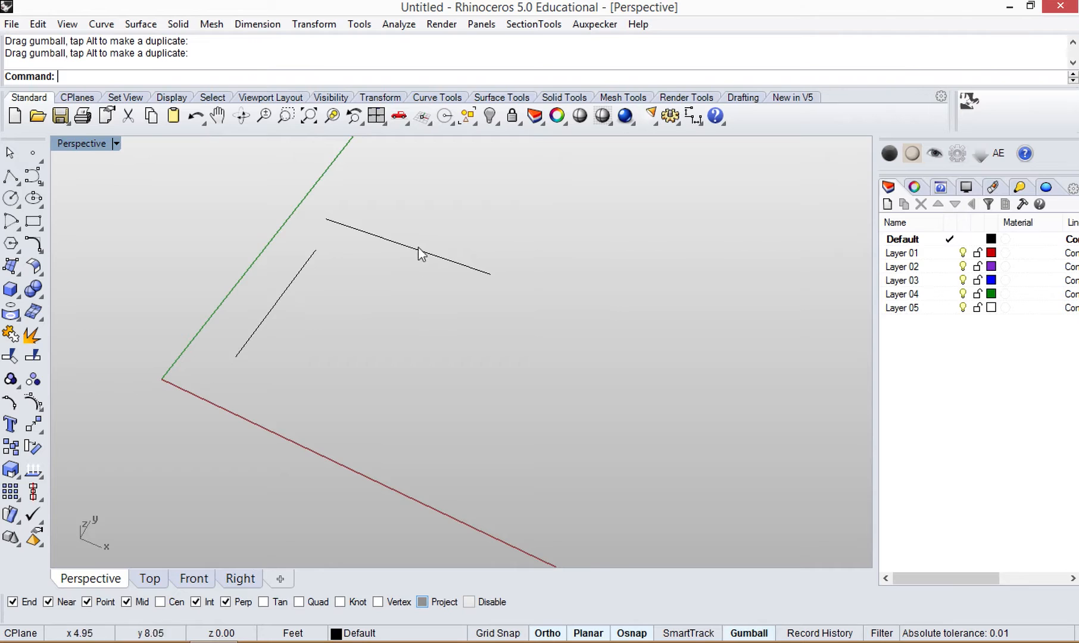
pyautogui.click(453, 346)
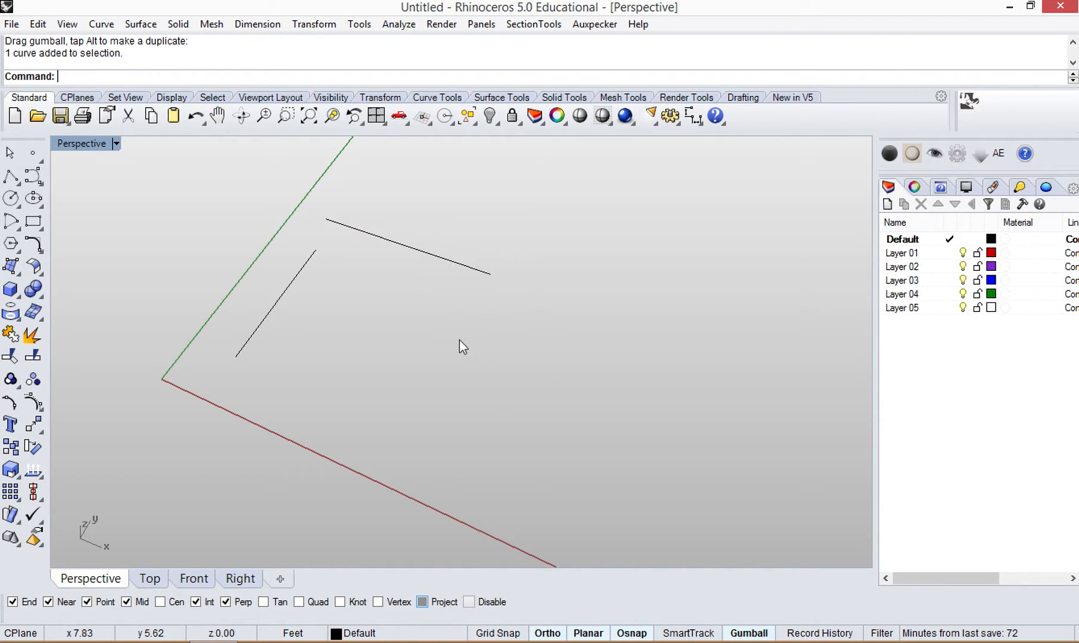
pyautogui.click(428, 260)
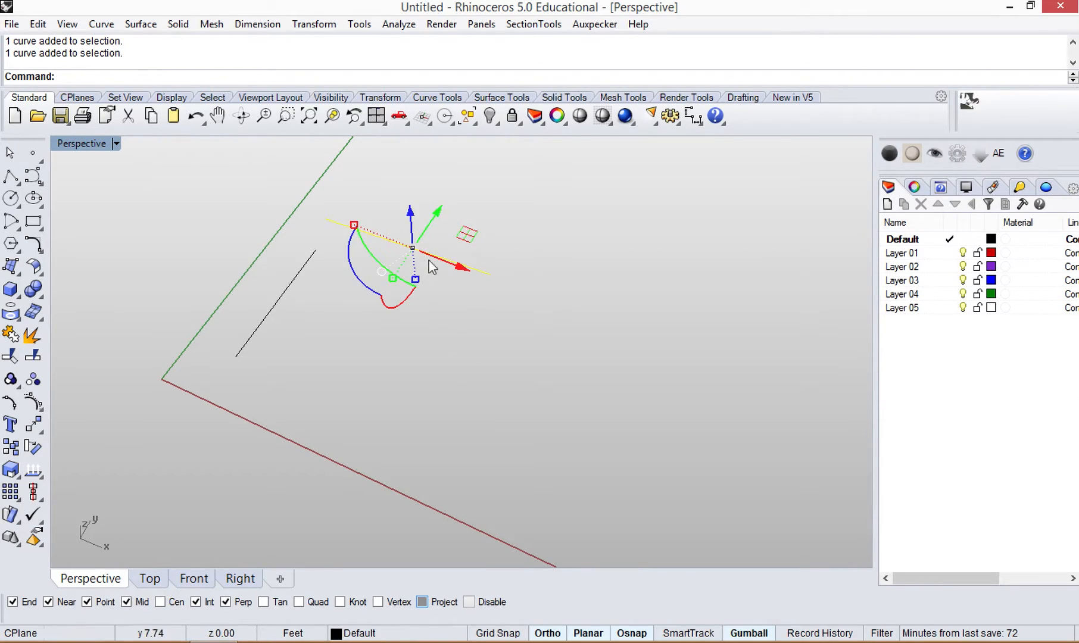
pyautogui.moveTo(427, 226); pyautogui.dragTo(372, 344)
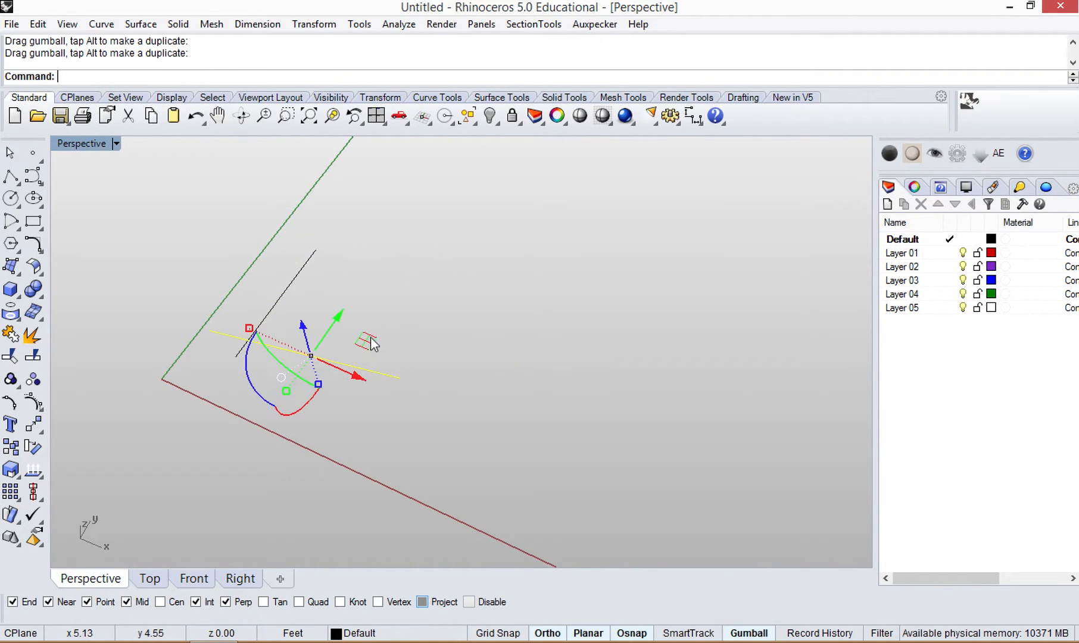
pyautogui.moveTo(397, 406); pyautogui.dragTo(404, 358, button='right')
pyautogui.press('Delete')
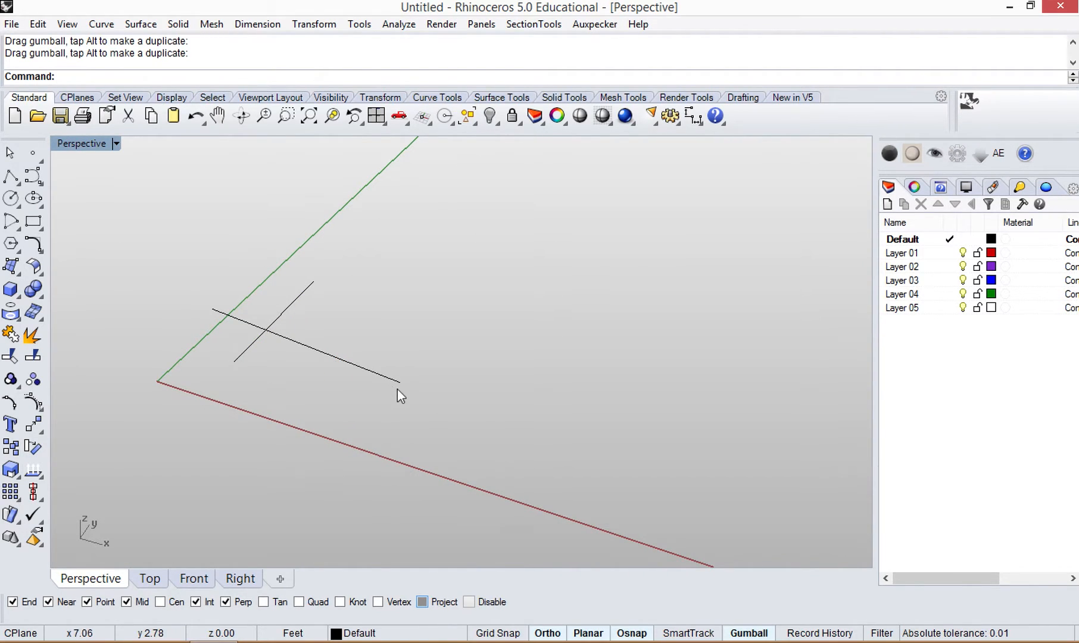
pyautogui.moveTo(391, 379); pyautogui.dragTo(431, 289)
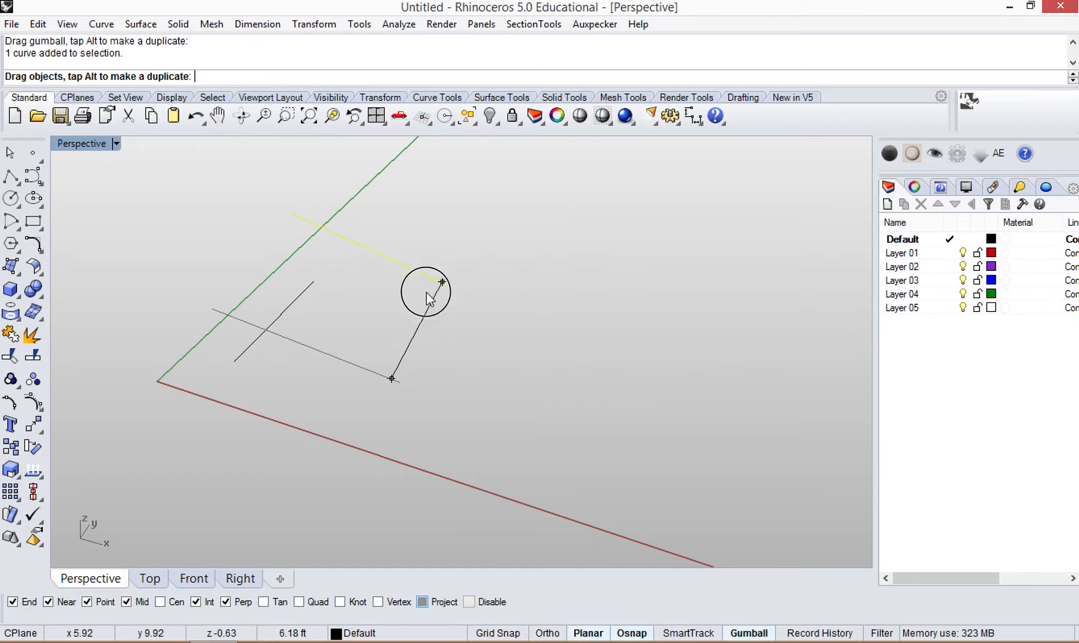
pyautogui.moveTo(506, 377); pyautogui.dragTo(461, 330)
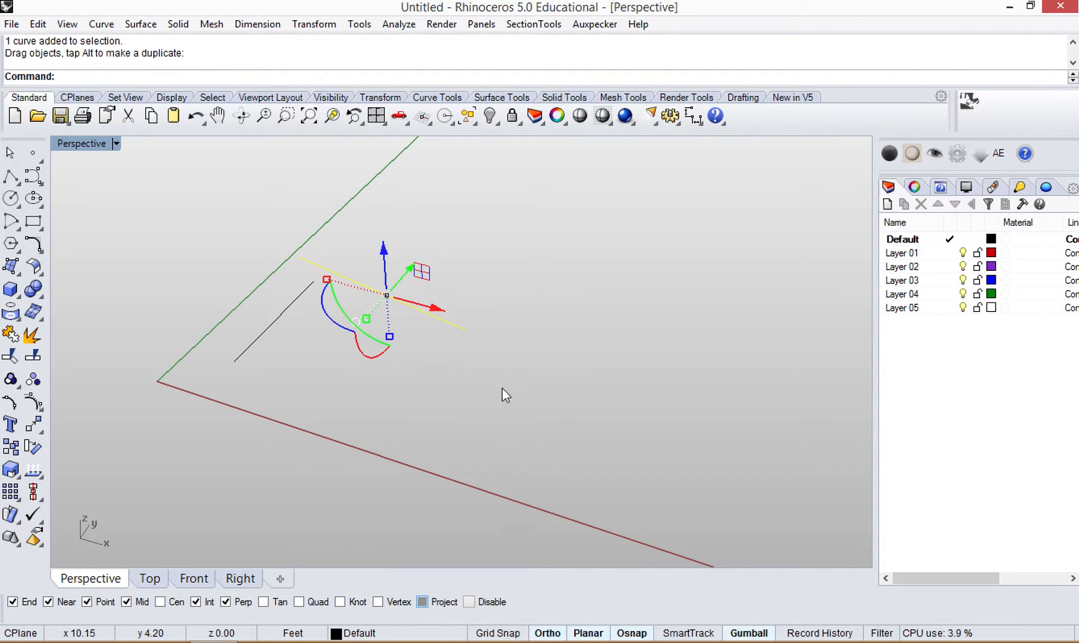
# - Select both lines together and delete them
pyautogui.press('Escape')
pyautogui.moveTo(458, 376); pyautogui.dragTo(283, 238)
pyautogui.press('Delete')
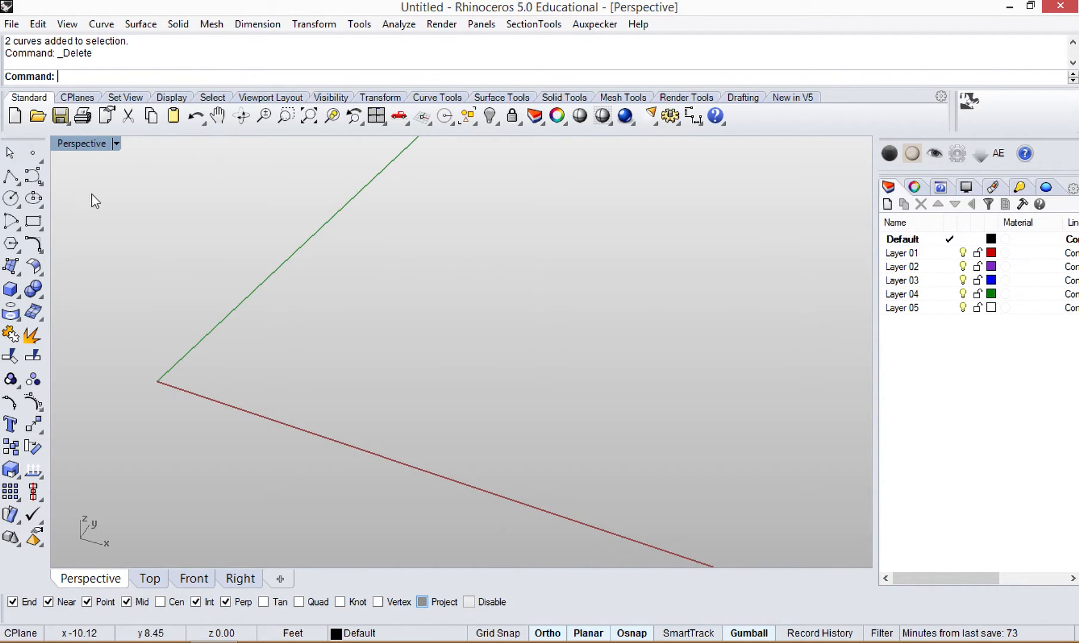
# - Start a zigzag polyline with its first four points near the origin, crossing the green axis, in the Perspective viewport
pyautogui.write('Line')
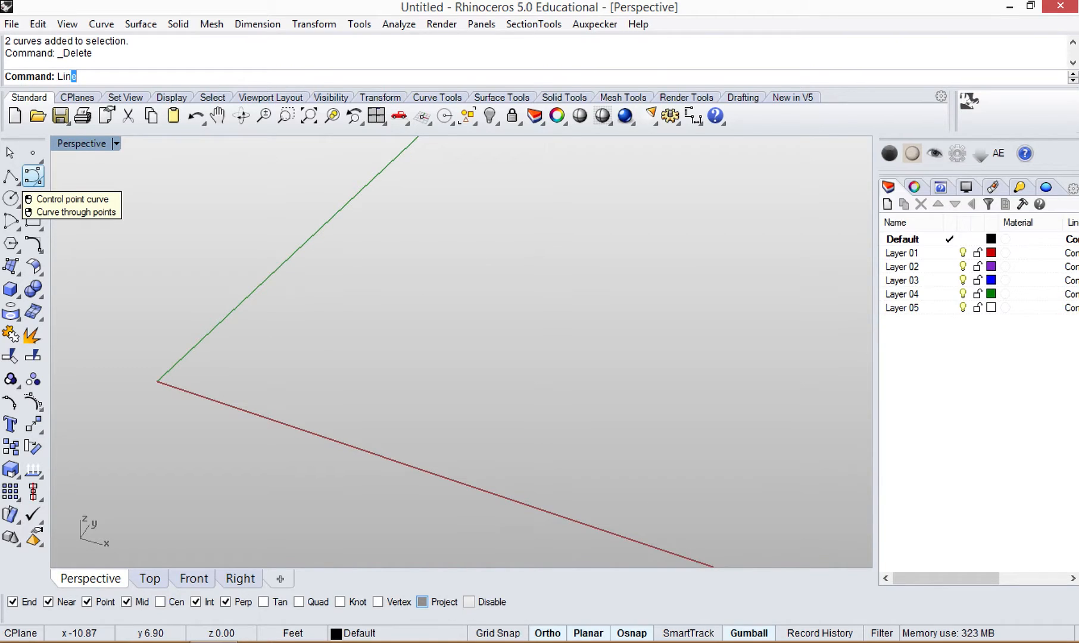
pyautogui.press('Return')
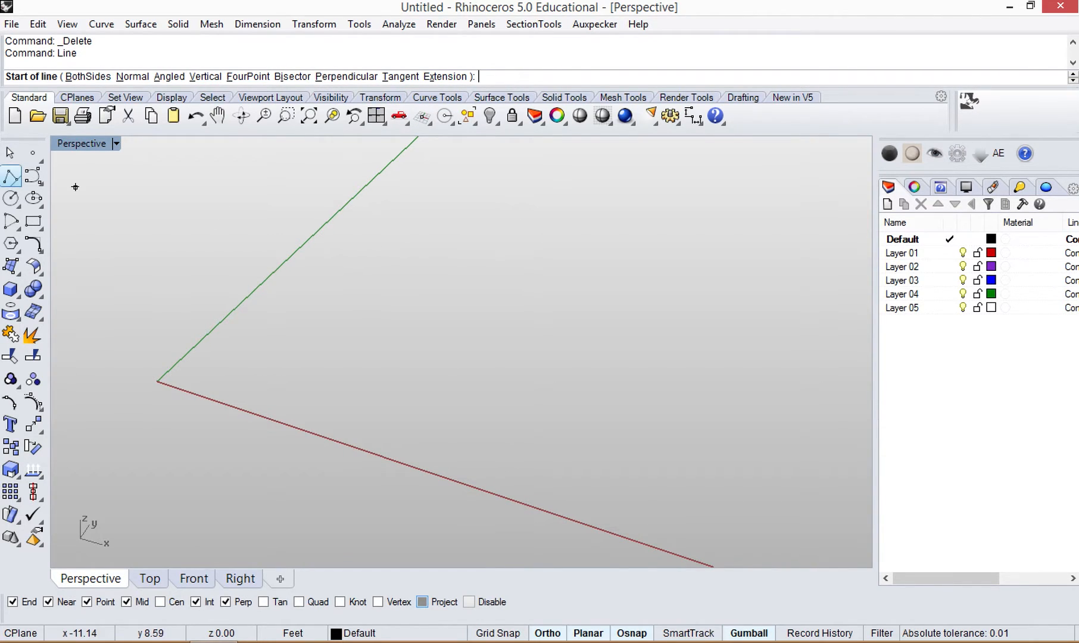
pyautogui.click(12, 177)
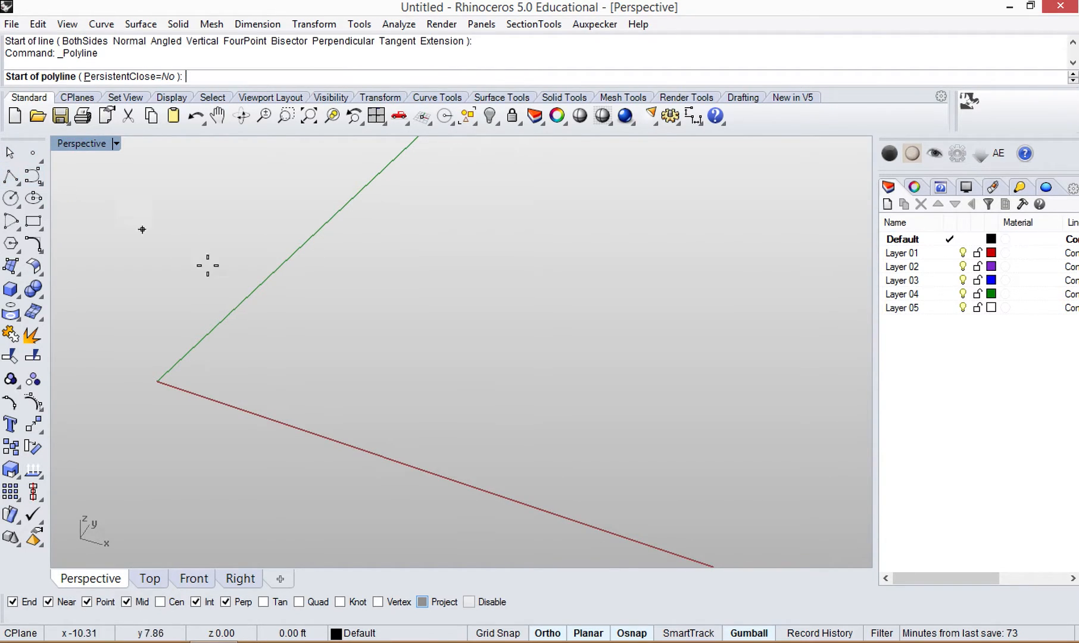
pyautogui.click(270, 375)
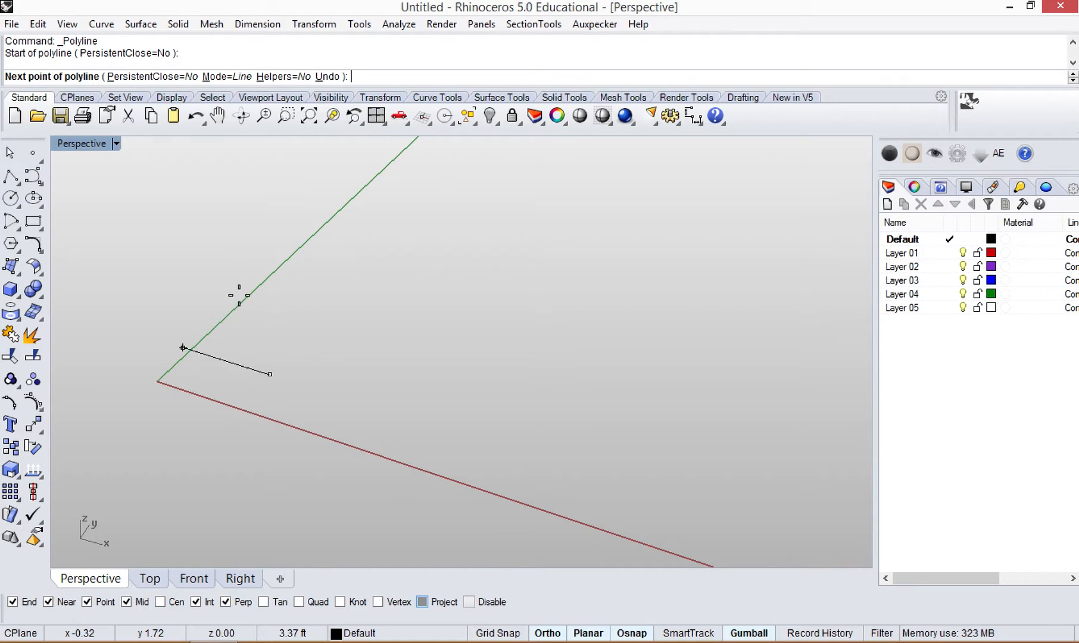
pyautogui.keyDown('shift'); pyautogui.click(235, 290); pyautogui.keyUp('shift')
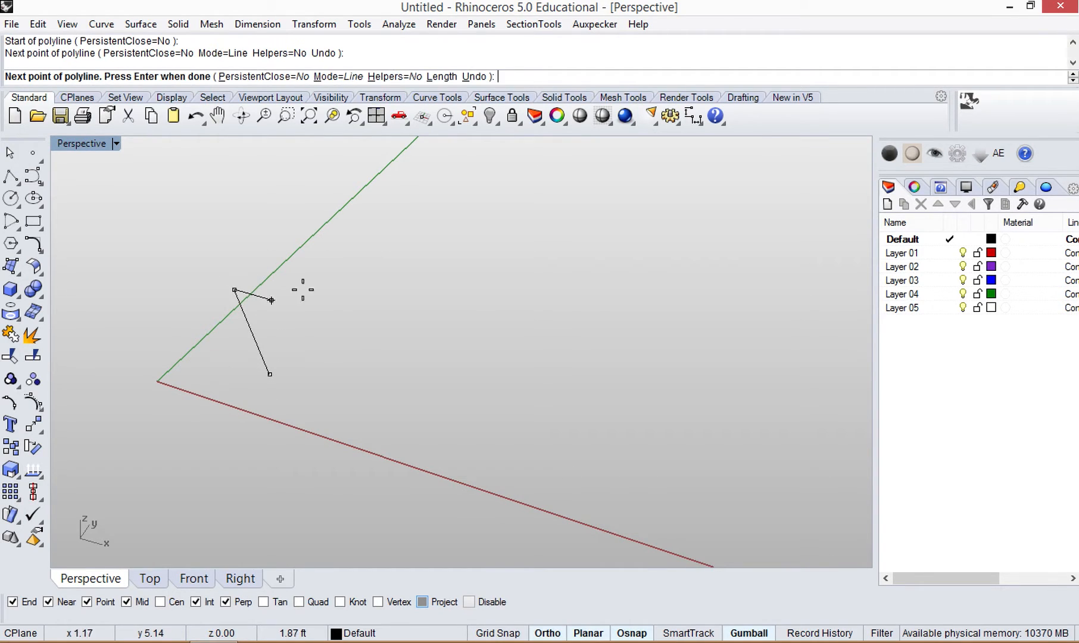
pyautogui.click(421, 303)
pyautogui.click(403, 235)
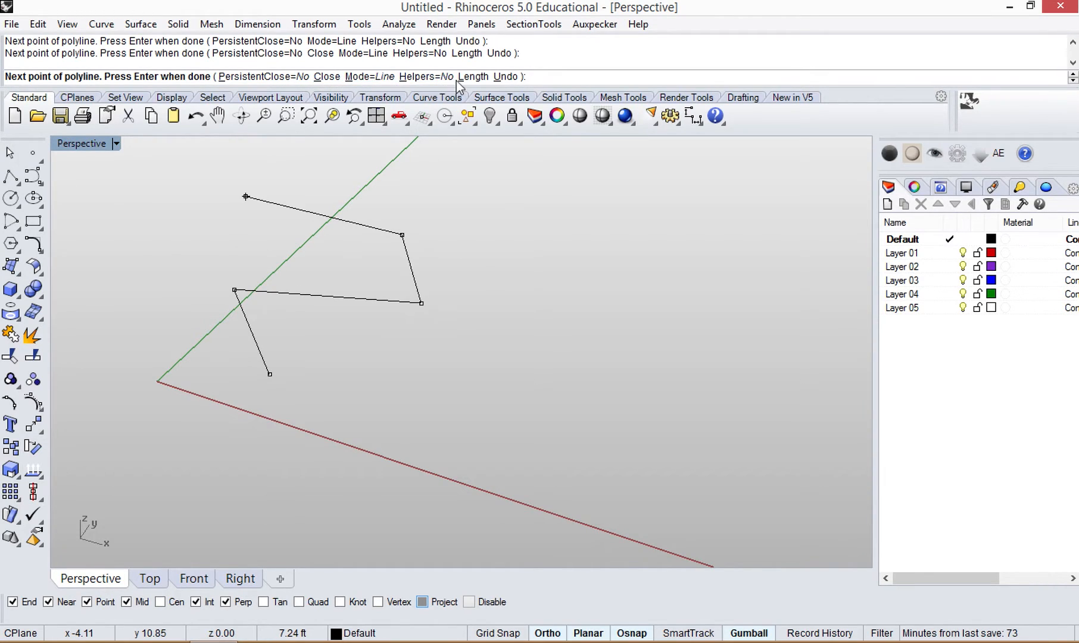
# - Try the polyline's Arc mode and Helpers=Yes option, and return to Mode=Line and Helpers=No
pyautogui.click(382, 81)
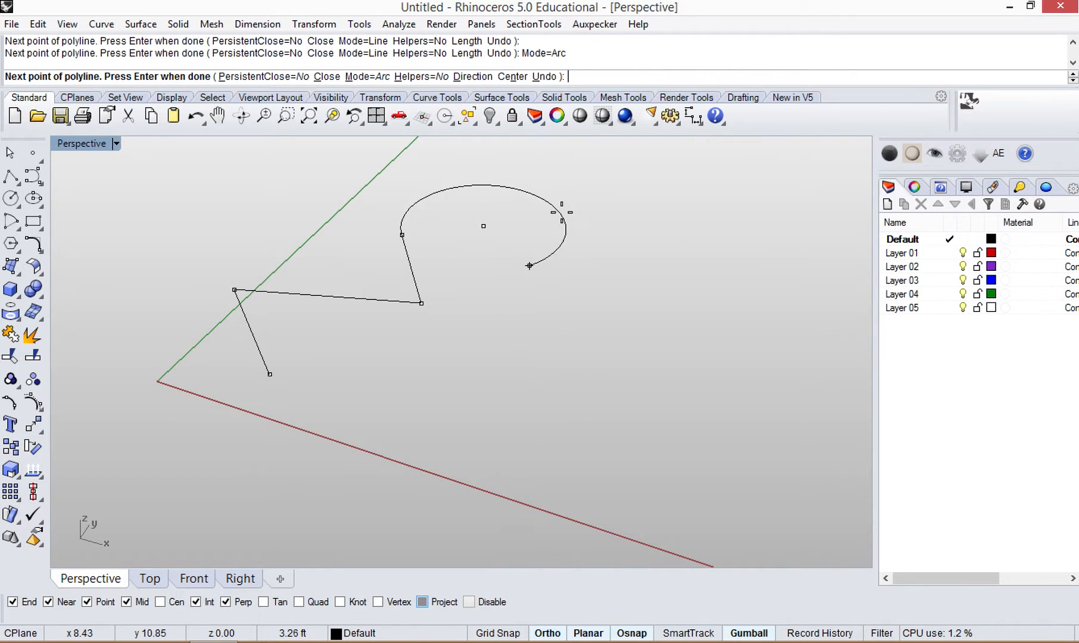
pyautogui.click(378, 80)
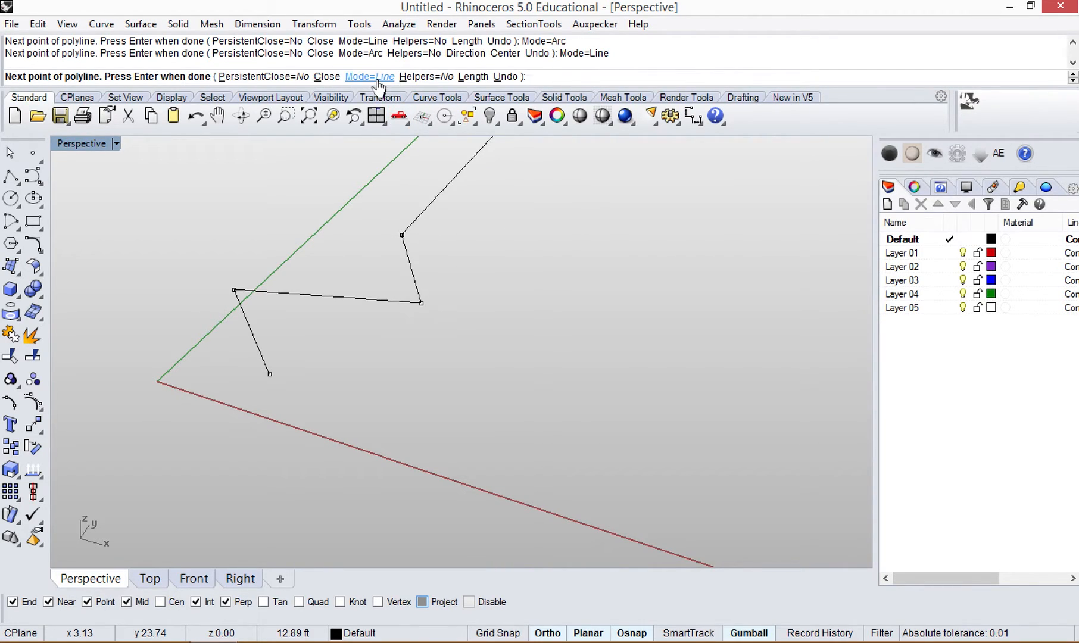
pyautogui.click(423, 77)
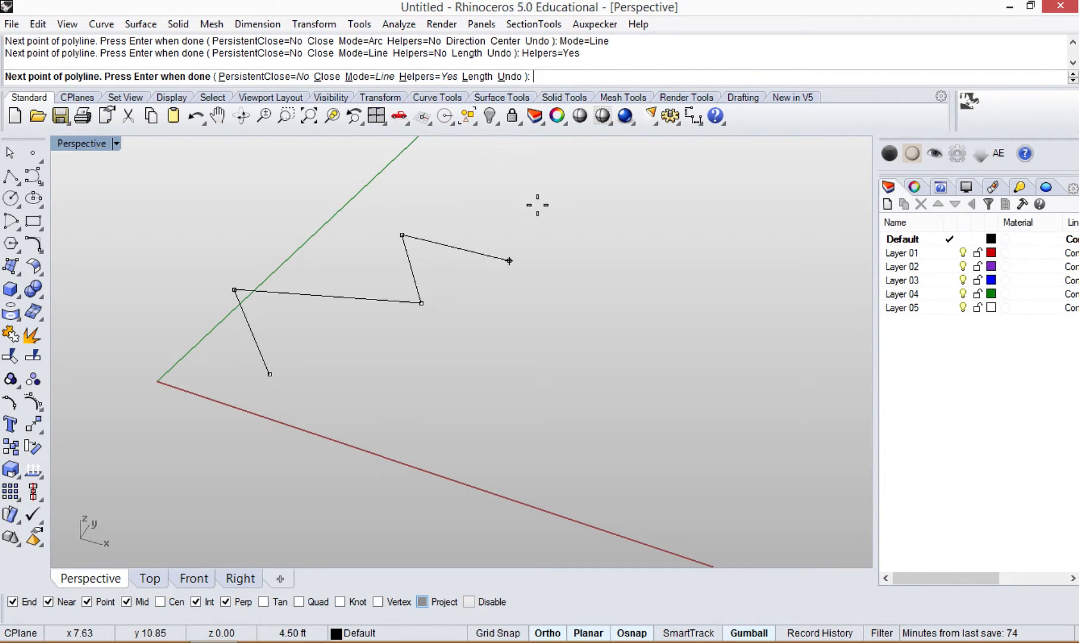
pyautogui.click(430, 78)
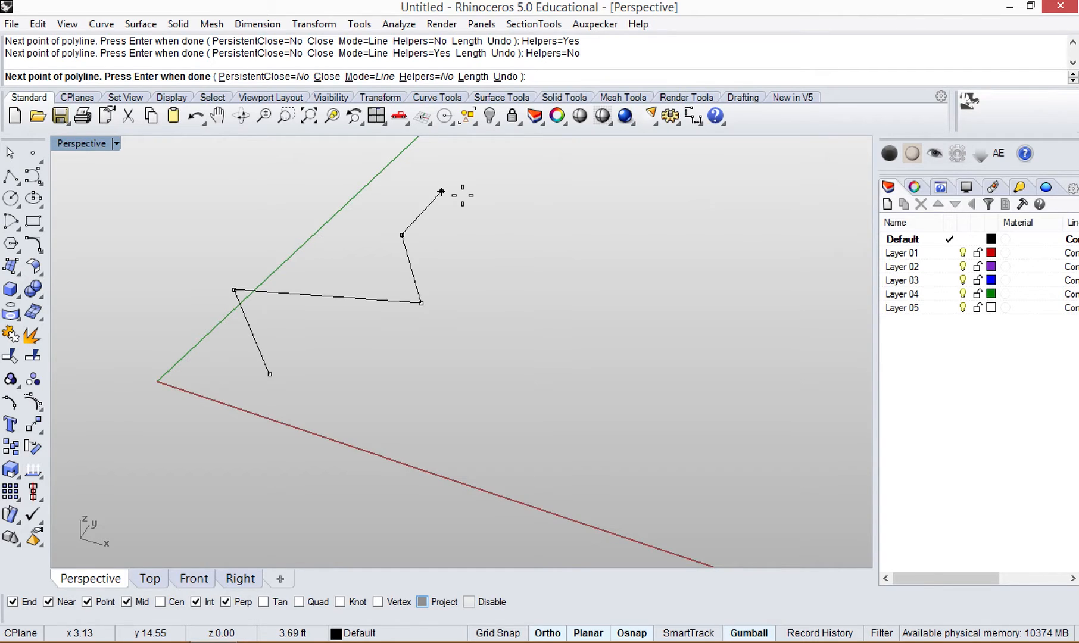
# - Set PersistentClose to Yes, add a fifth point beyond the green axis, and finish the polyline as a closed shape
pyautogui.click(279, 76)
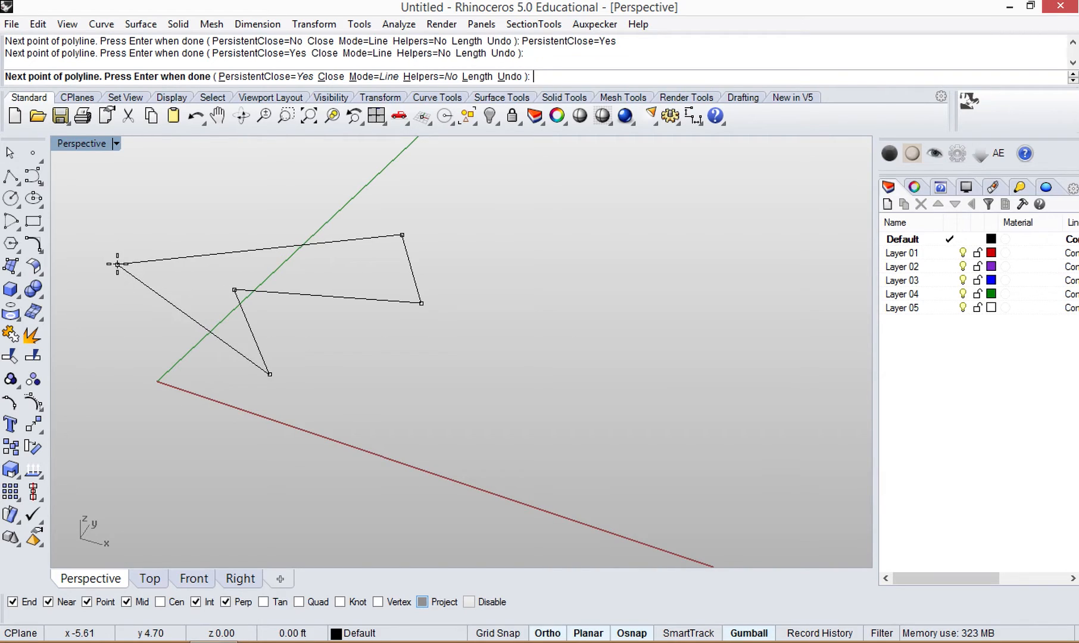
pyautogui.press('Return')
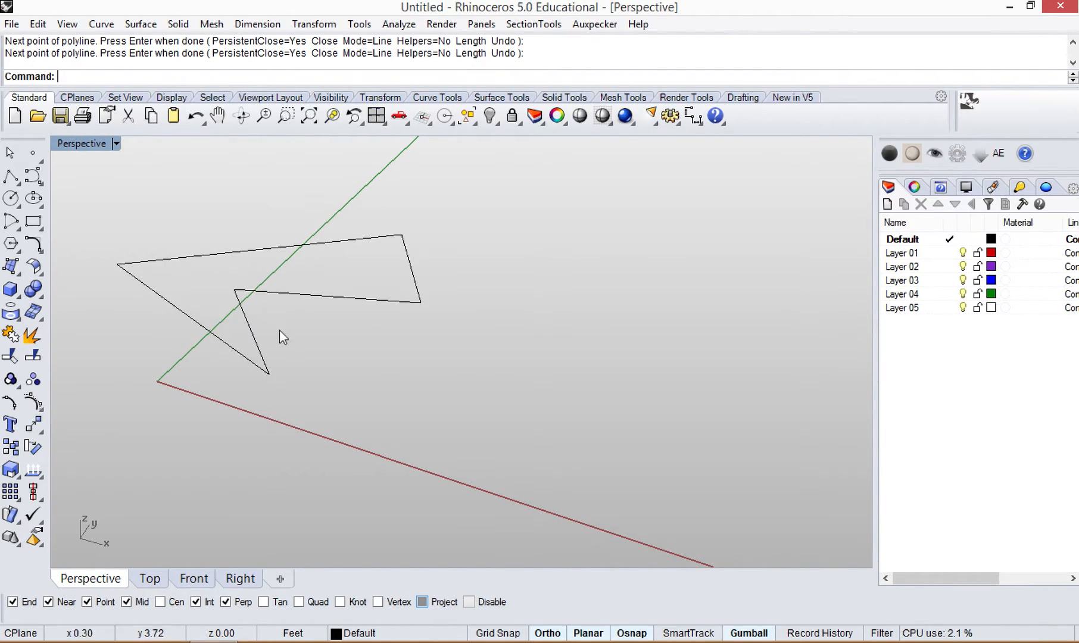
# - Select the closed polyline several times to check it as a single curve, clearing the selection each time
pyautogui.click(297, 300)
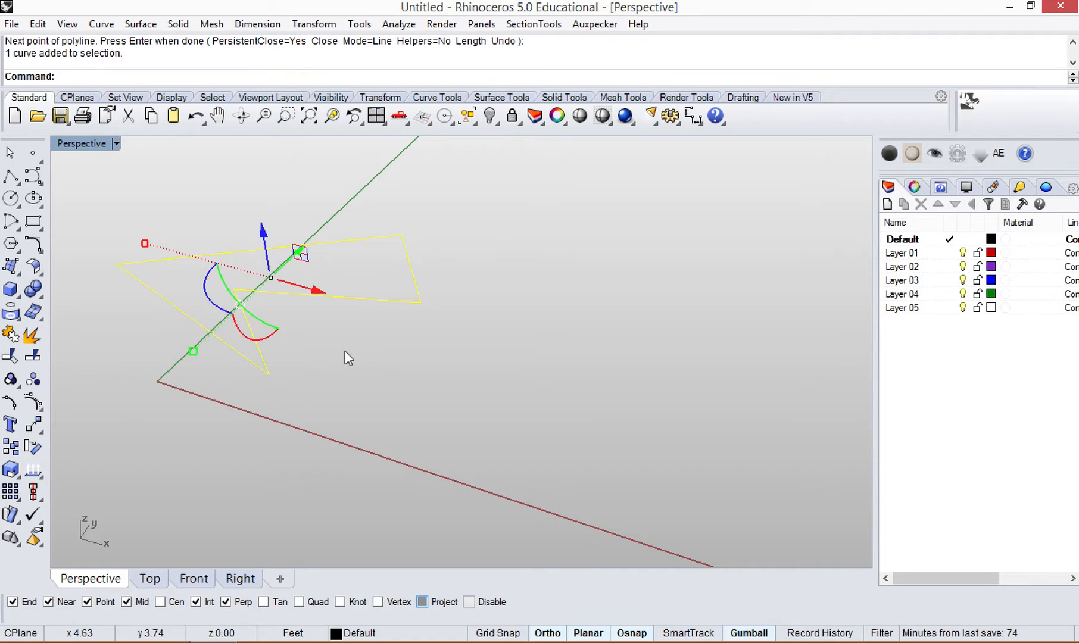
pyautogui.press('Escape')
pyautogui.click(284, 295)
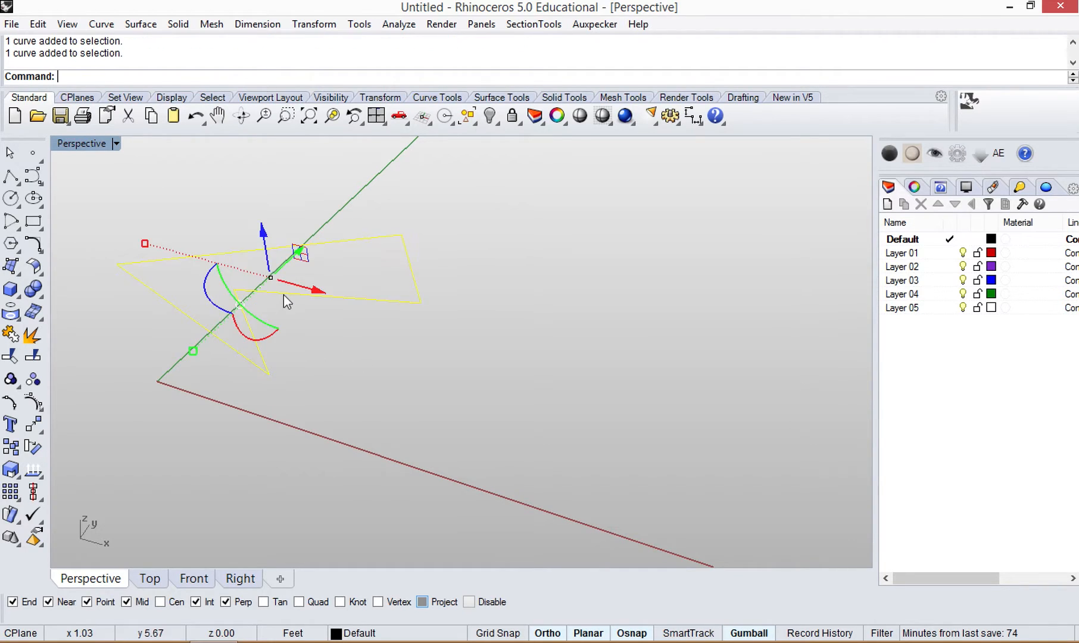
pyautogui.press('Escape')
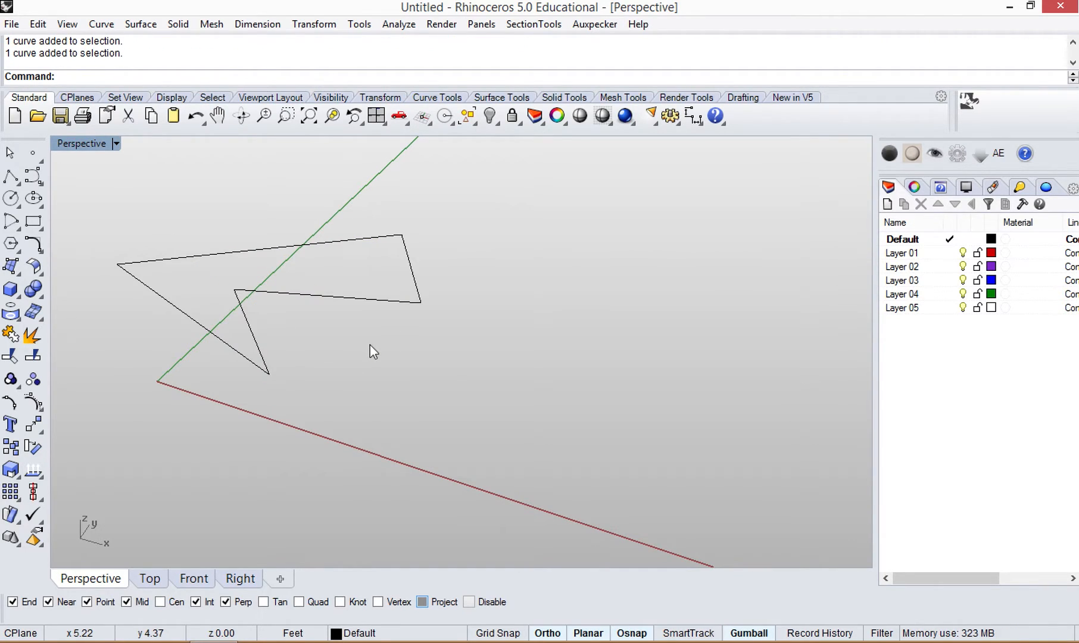
pyautogui.click(334, 300)
pyautogui.press('Escape')
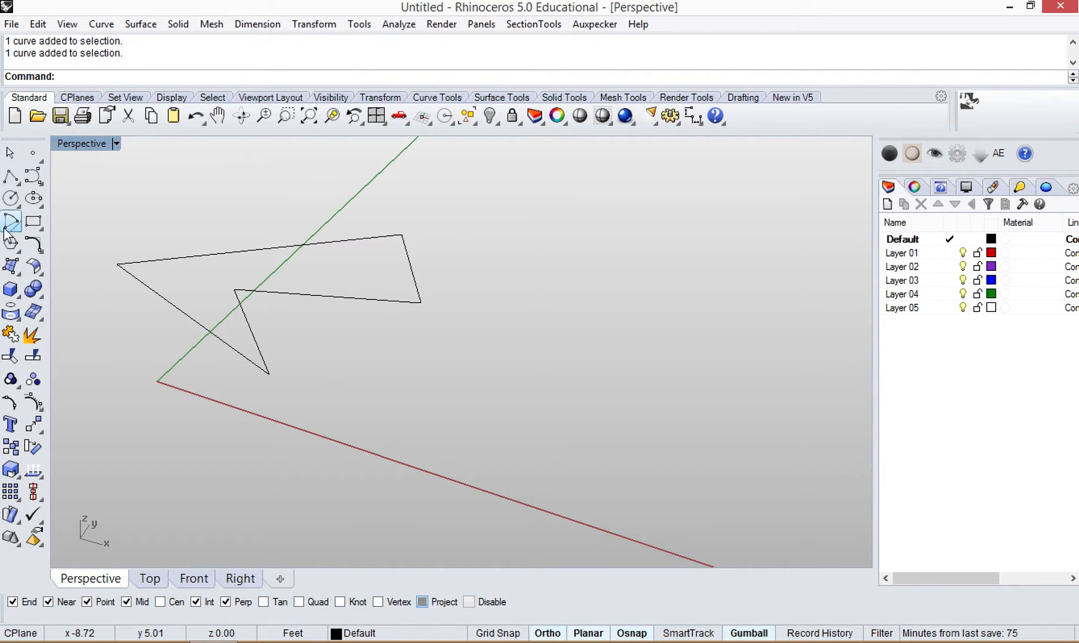
# - Draw a second, five-point zigzag polyline beside the closed one, and set PersistentClose to No so that it stays open
pyautogui.click(11, 177)
pyautogui.click(405, 434)
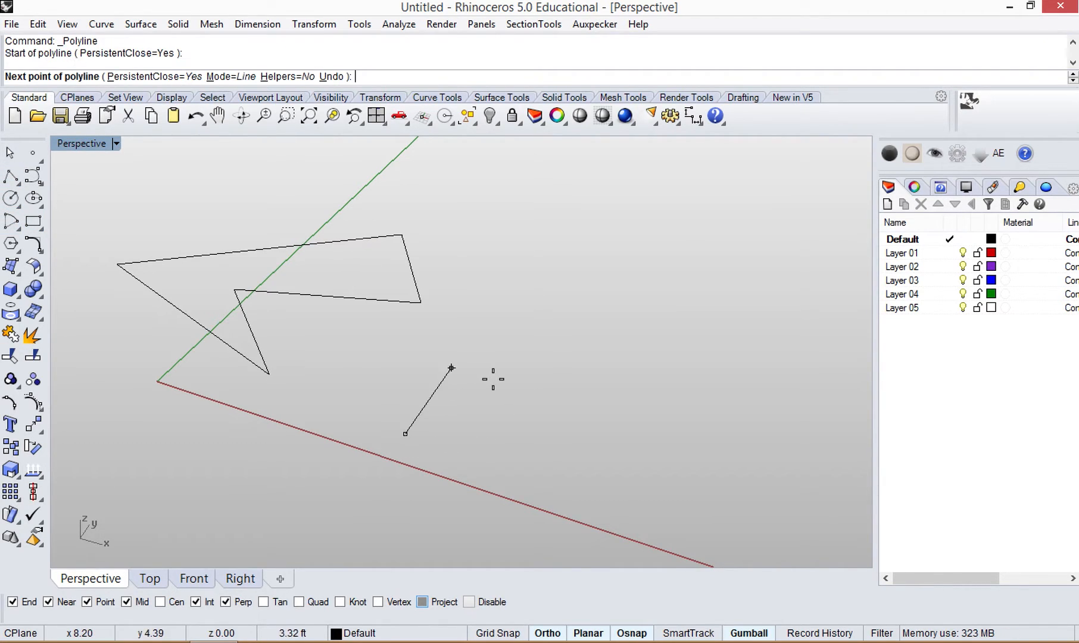
pyautogui.click(502, 398)
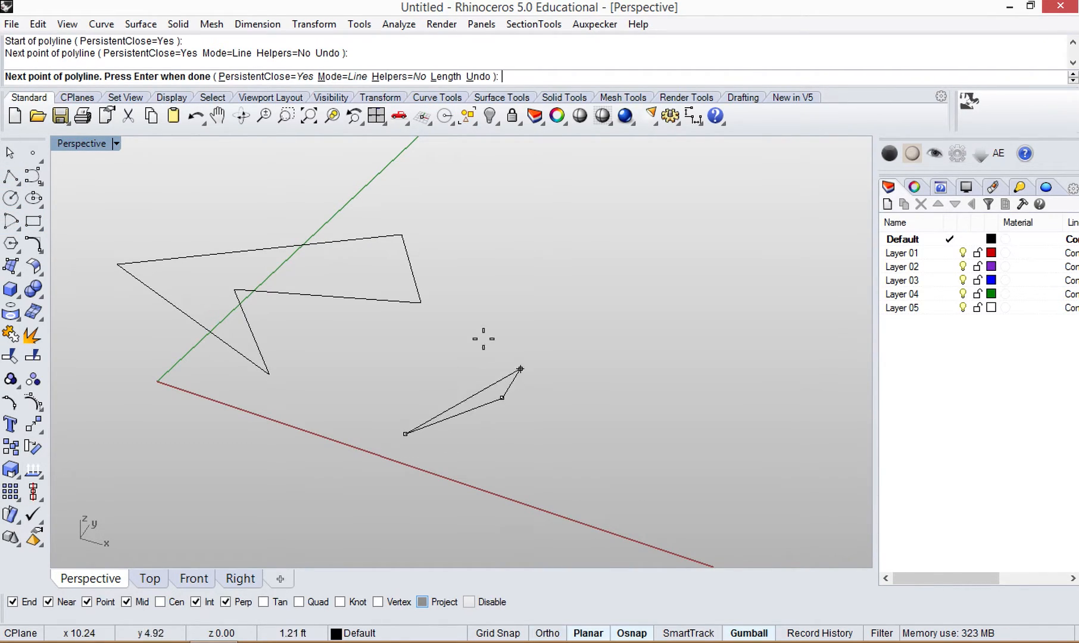
pyautogui.click(483, 304)
pyautogui.click(581, 257)
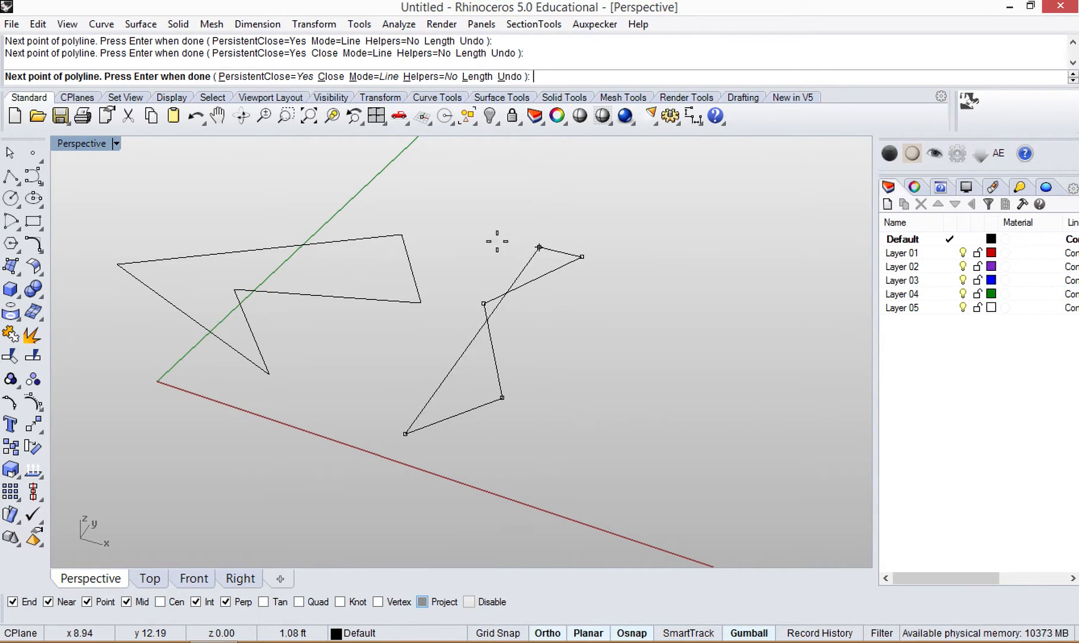
pyautogui.click(285, 78)
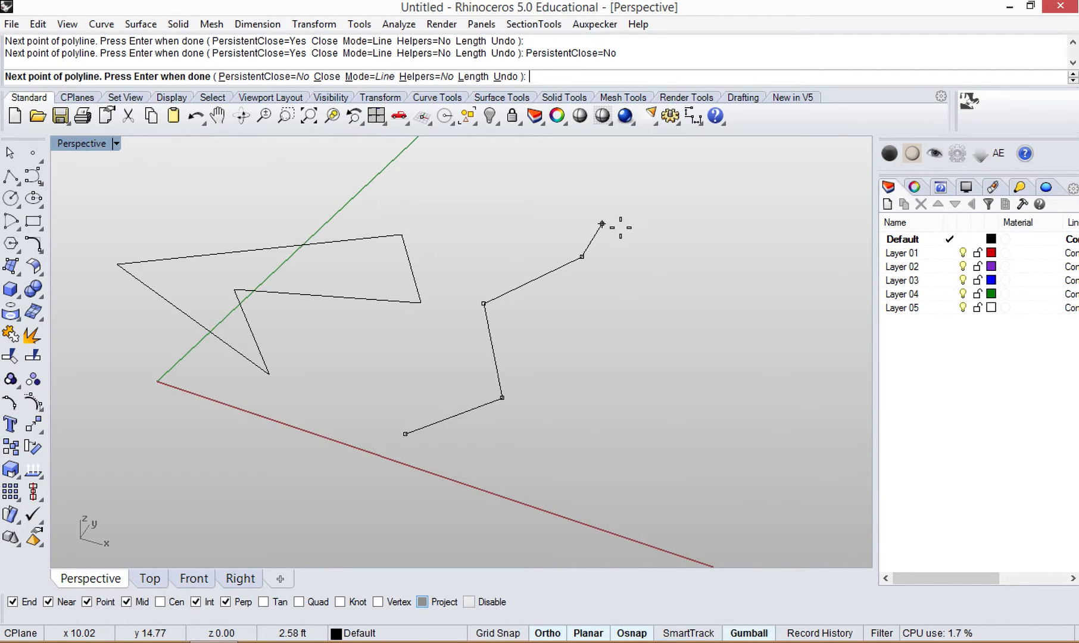
pyautogui.press('Return')
# - Move the open polyline slightly toward the closed one without the Gumball, and deselect it
pyautogui.click(547, 271)
pyautogui.moveTo(546, 272); pyautogui.dragTo(525, 266)
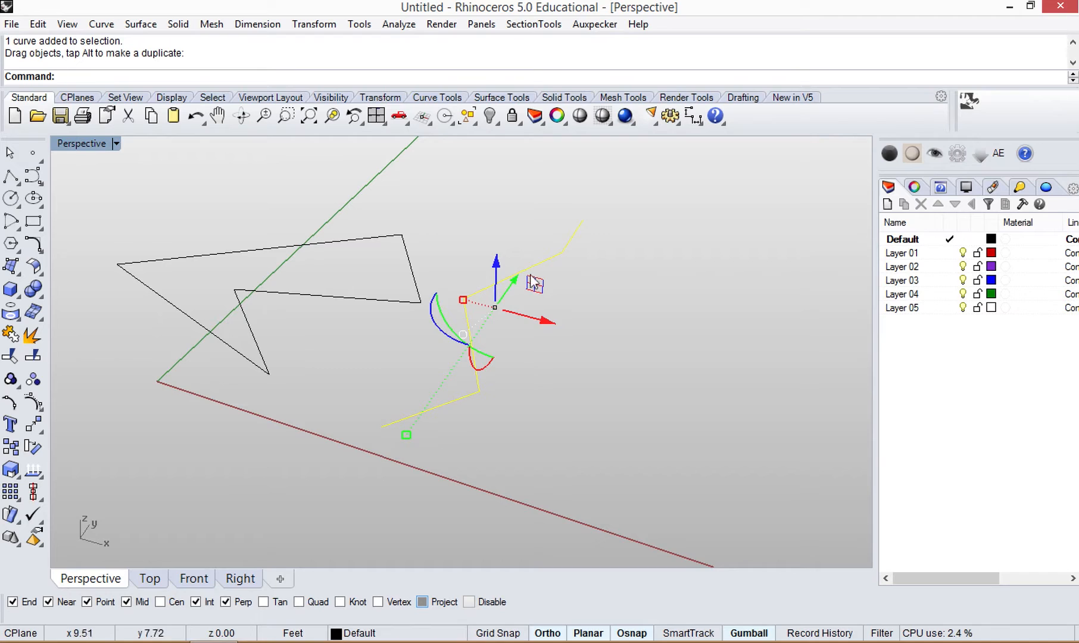
pyautogui.click(534, 452)
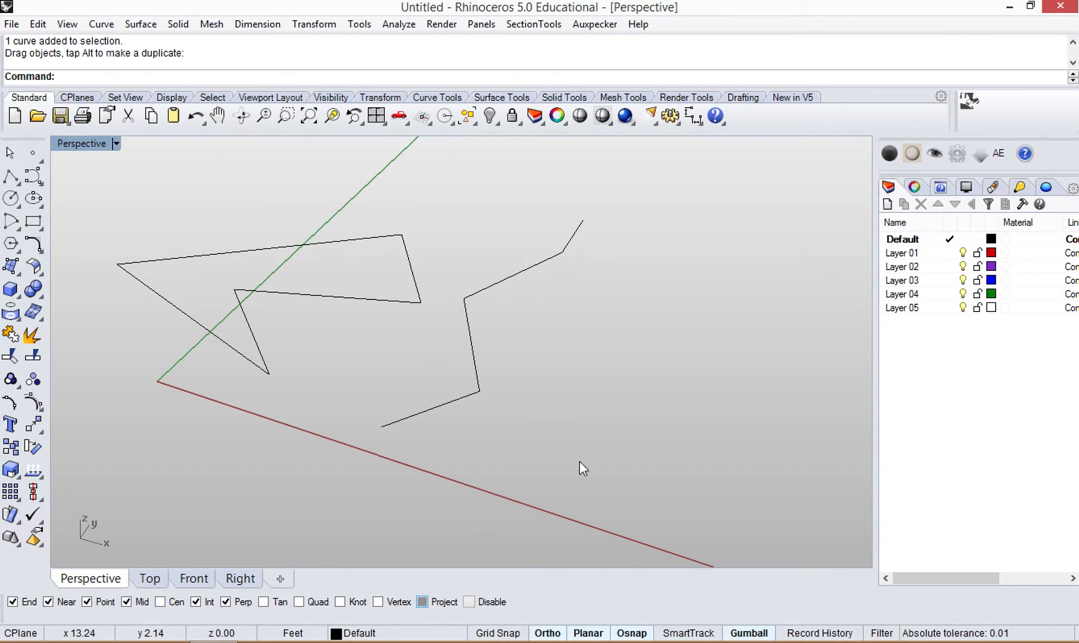
# - Draw a third polyline of four points beside the open one with PersistentClose set to Yes, making a self-crossing closed shape
pyautogui.click(10, 176)
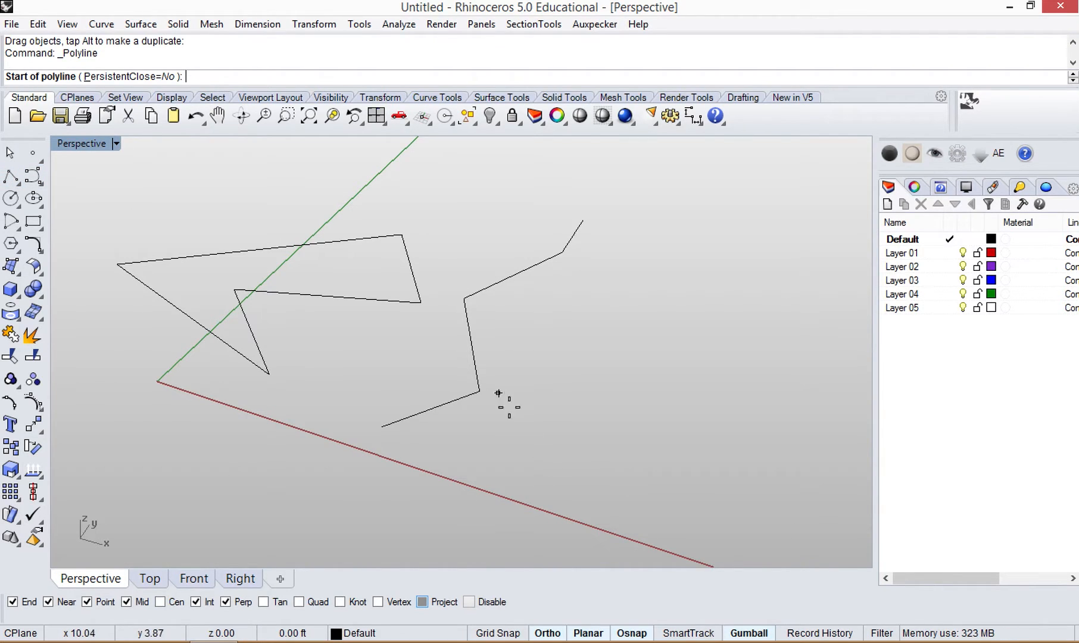
pyautogui.click(570, 481)
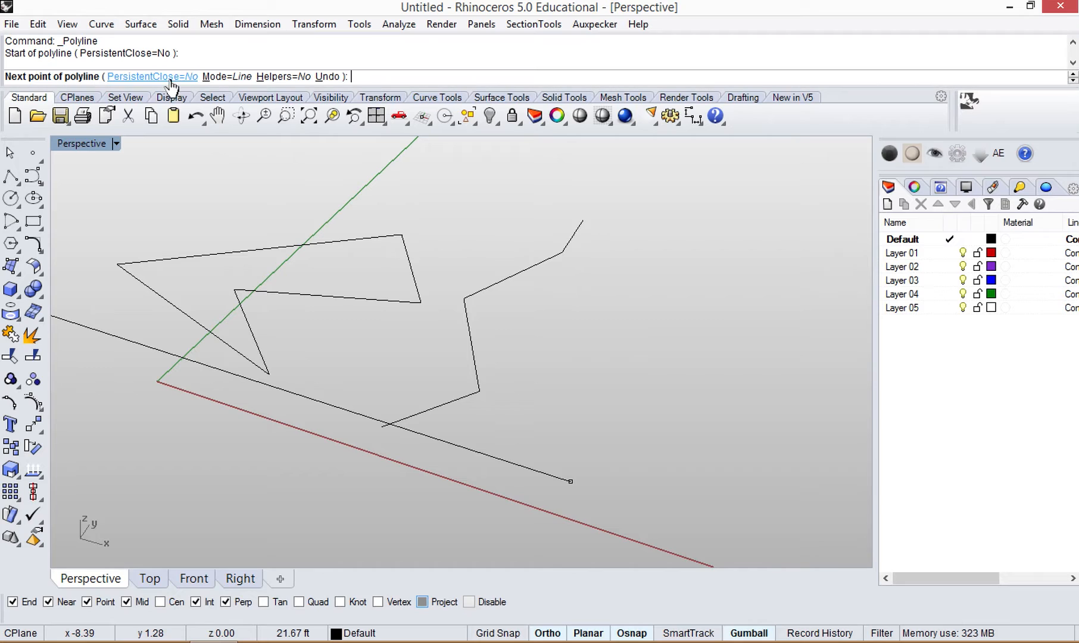
pyautogui.click(142, 76)
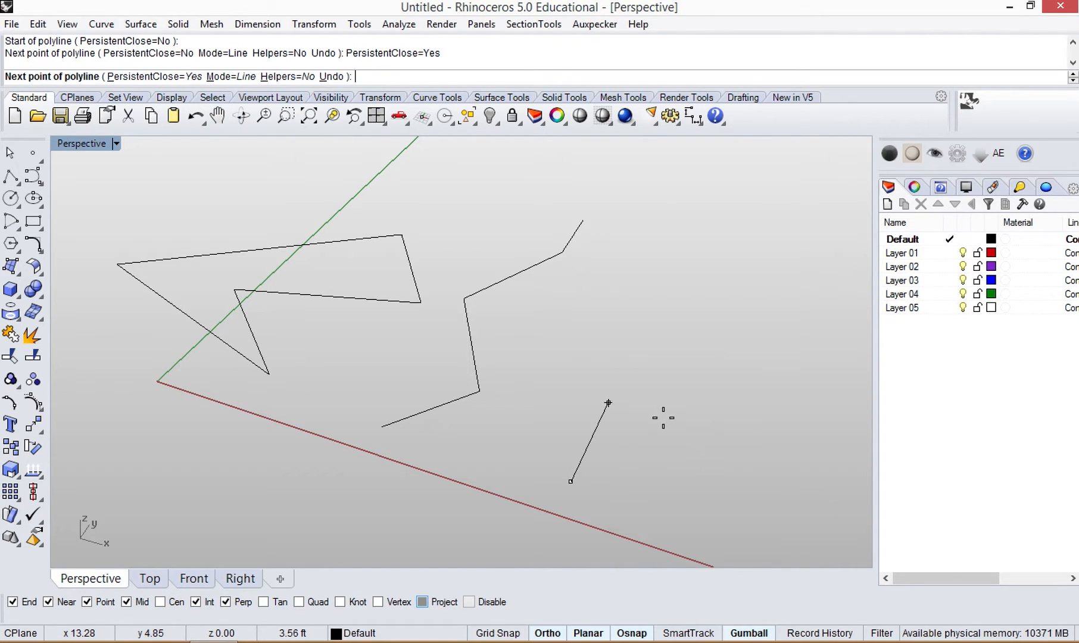
pyautogui.click(686, 429)
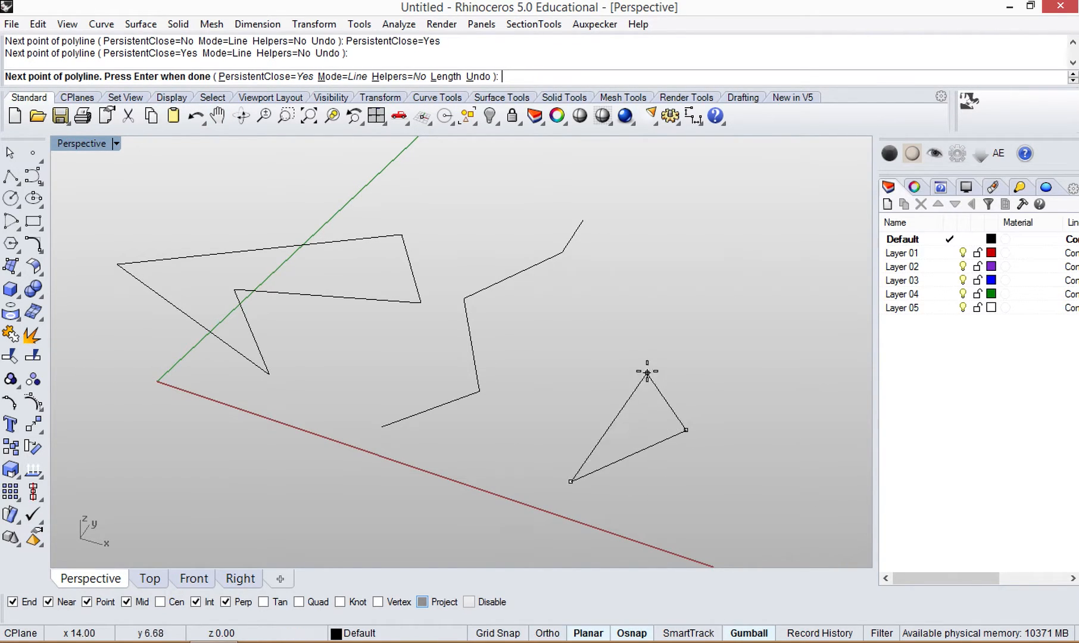
pyautogui.click(599, 336)
pyautogui.click(708, 304)
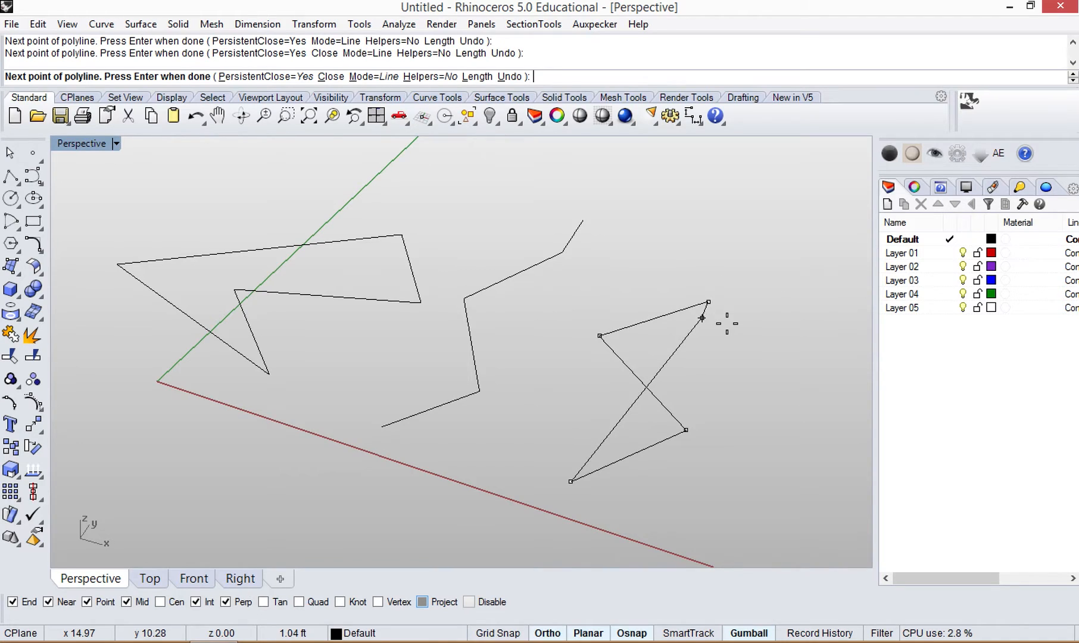
pyautogui.press('Return')
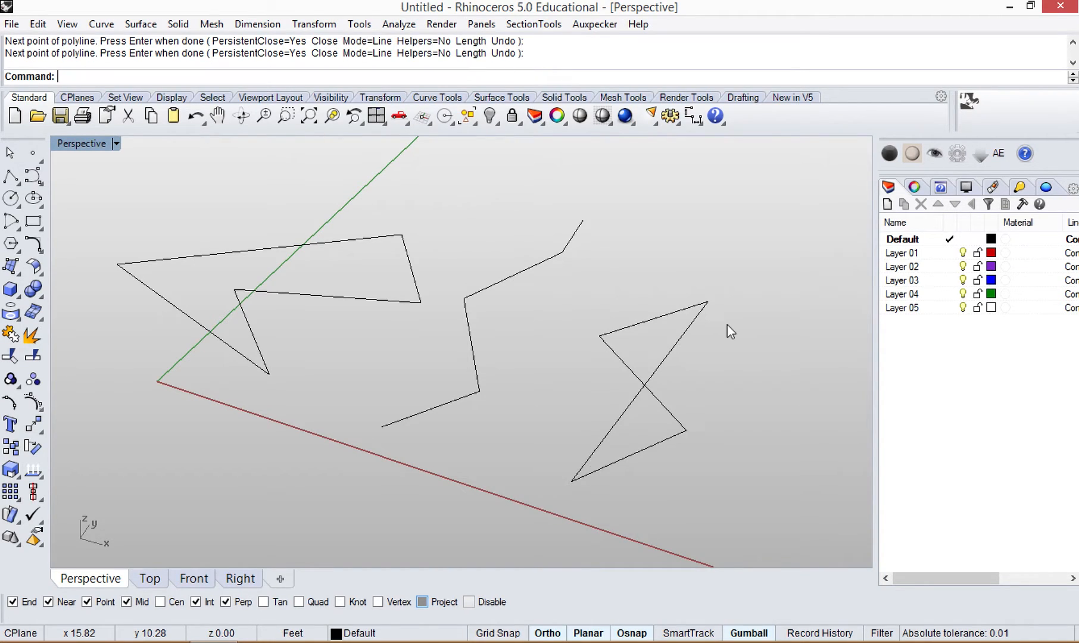
# - Select the self-crossing closed polyline to check it as one curve, and delete it
pyautogui.click(664, 362)
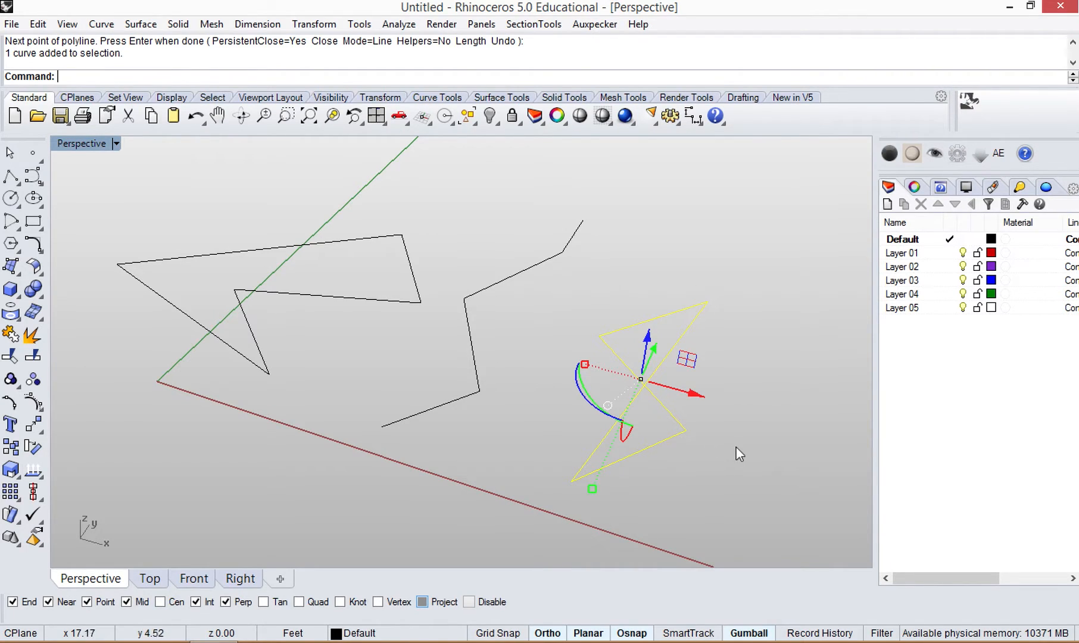
pyautogui.press('Escape')
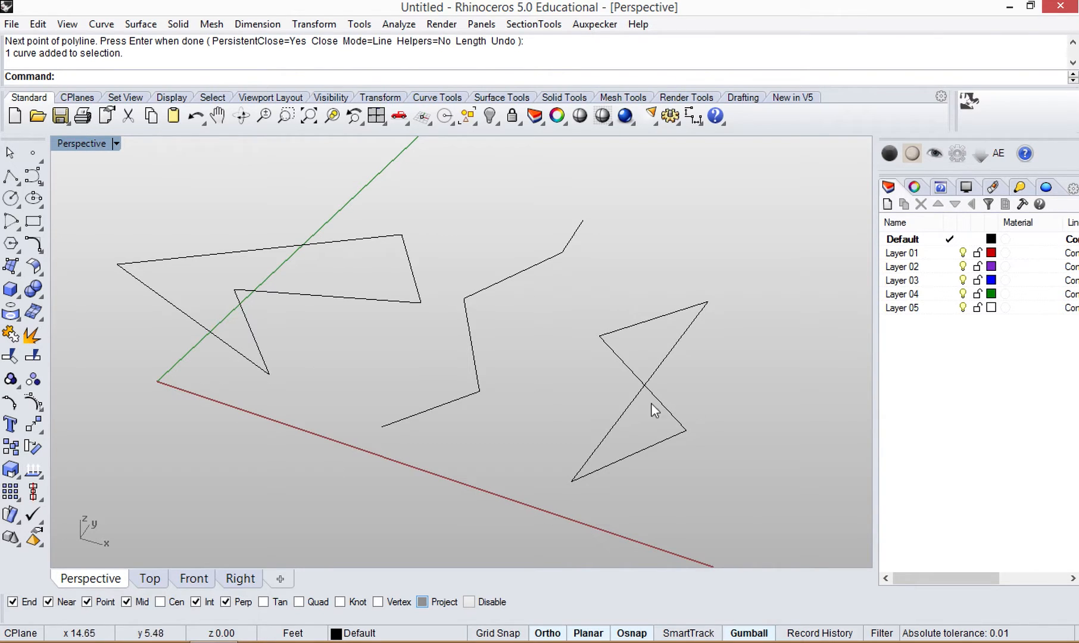
pyautogui.click(663, 405)
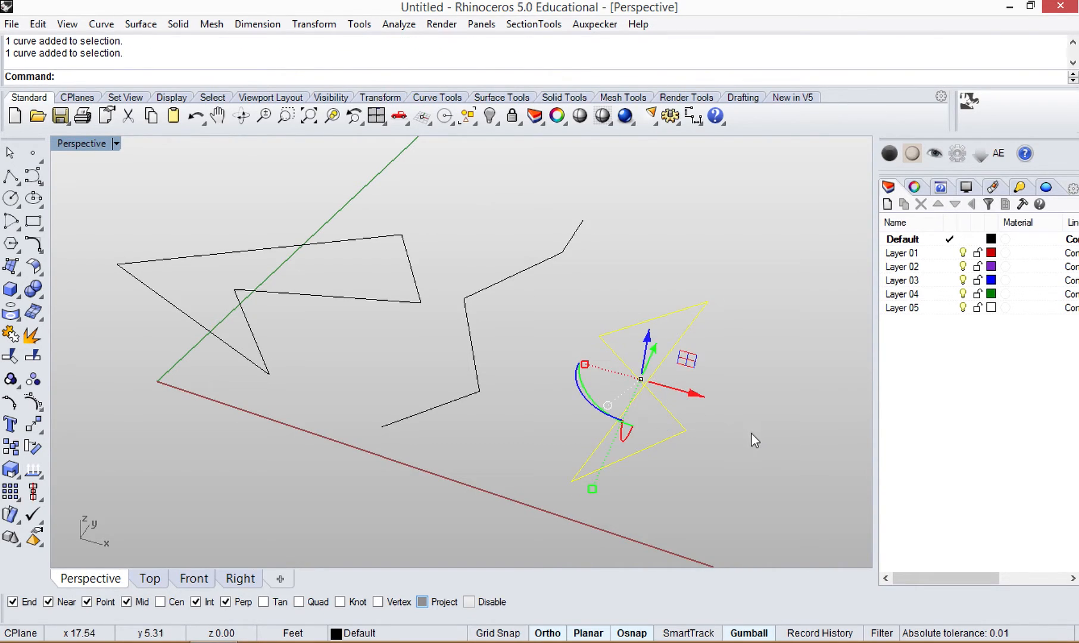
pyautogui.press('Escape')
pyautogui.moveTo(719, 462); pyautogui.dragTo(621, 365)
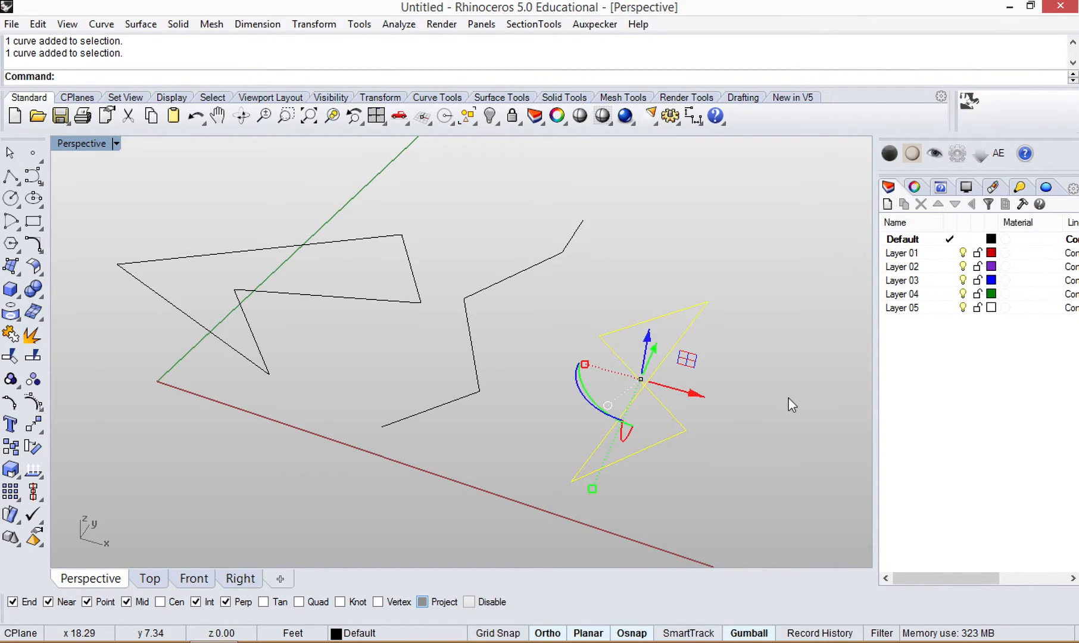
pyautogui.press('Delete')
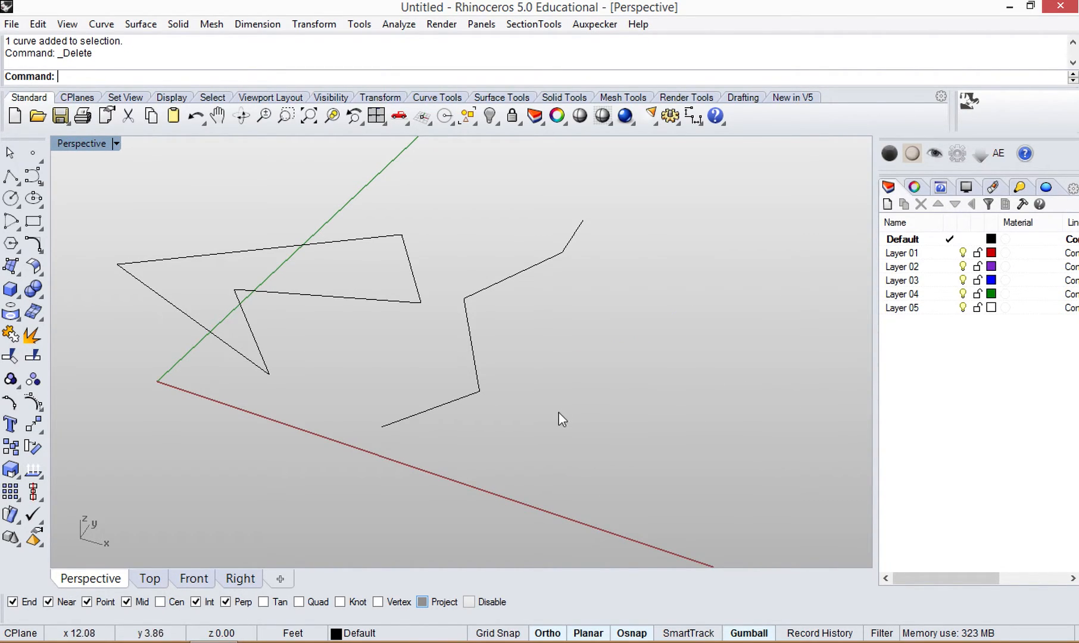
# - Select the open polyline and turn on its edit points
pyautogui.click(474, 352)
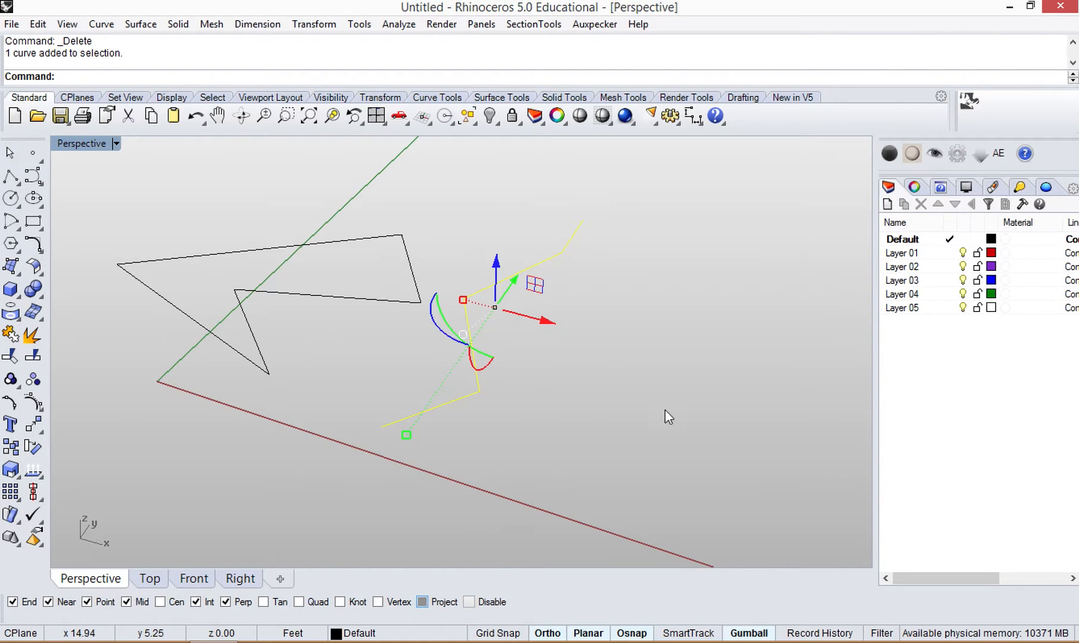
pyautogui.click(11, 408)
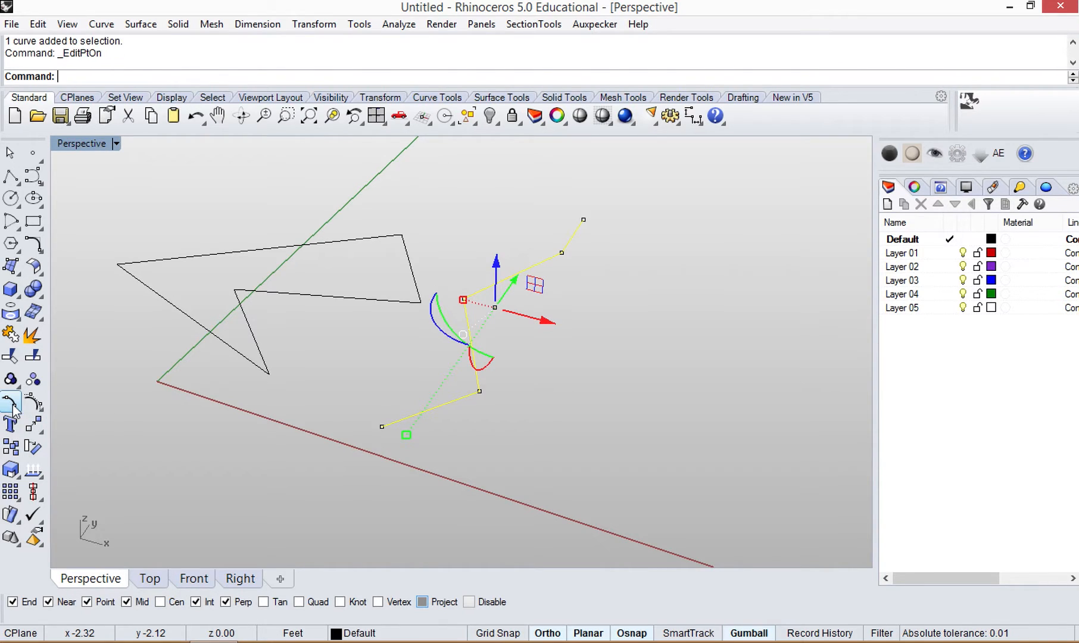
# - Move the open polyline's edit point next to its lower end along the Gumball axes, and deselect the point
pyautogui.click(544, 429)
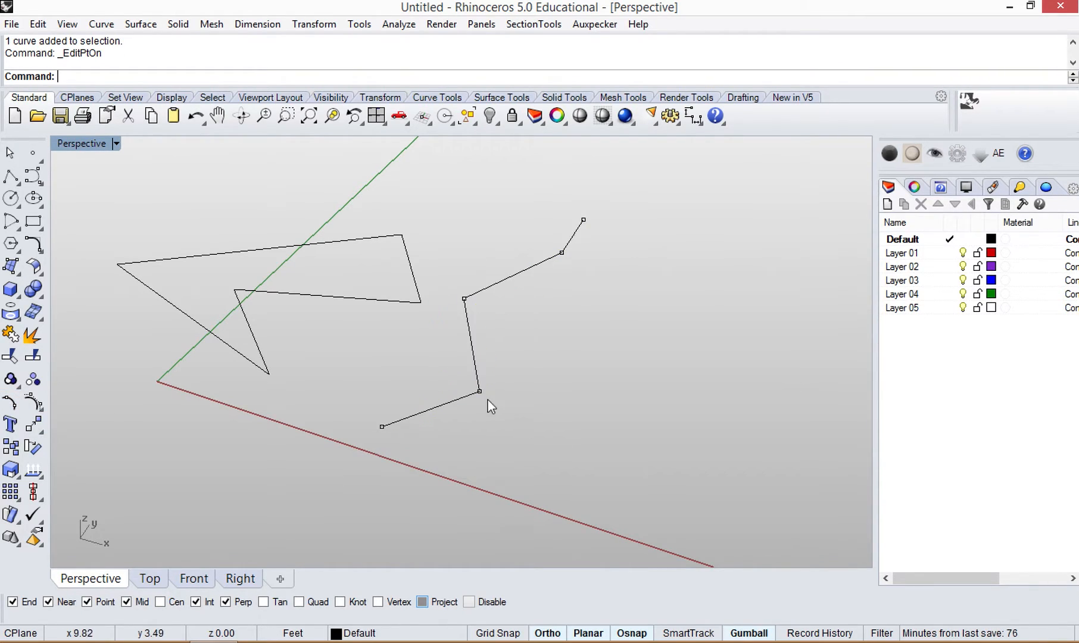
pyautogui.click(479, 391)
pyautogui.moveTo(490, 370); pyautogui.dragTo(499, 400)
pyautogui.moveTo(500, 400); pyautogui.dragTo(506, 427, button='right')
pyautogui.moveTo(517, 420); pyautogui.dragTo(549, 352)
pyautogui.moveTo(464, 333); pyautogui.dragTo(571, 396)
pyautogui.keyDown('shift'); pyautogui.moveTo(605, 412); pyautogui.dragTo(652, 374, button='right'); pyautogui.keyUp('shift')
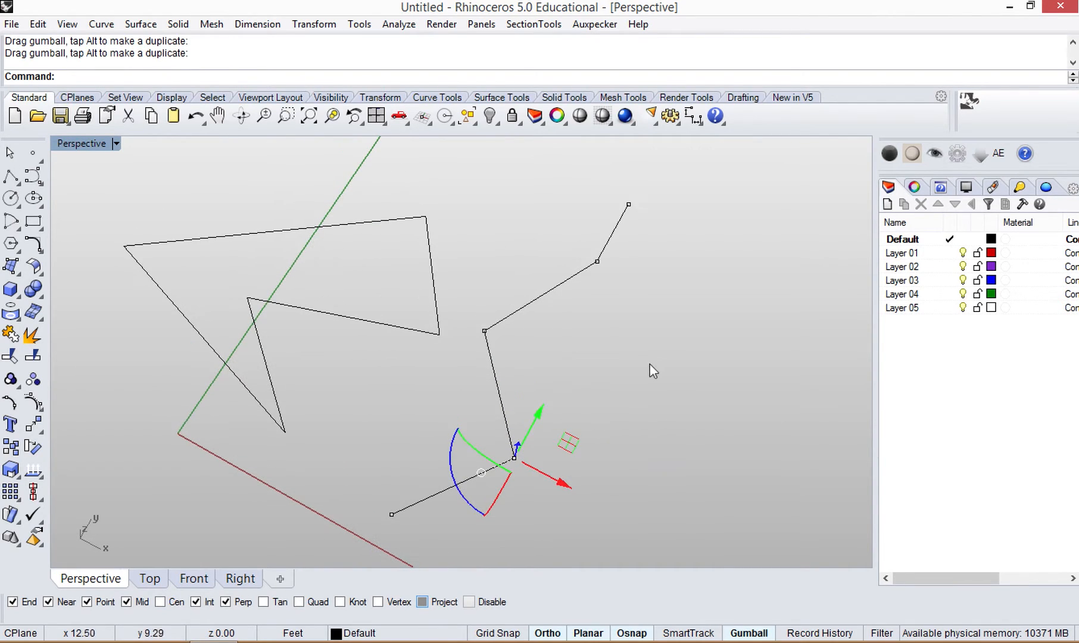
pyautogui.click(645, 400)
# - Move the open polyline's upper end edit point by 5 along the Gumball's green Y axis
pyautogui.click(628, 204)
pyautogui.click(648, 176)
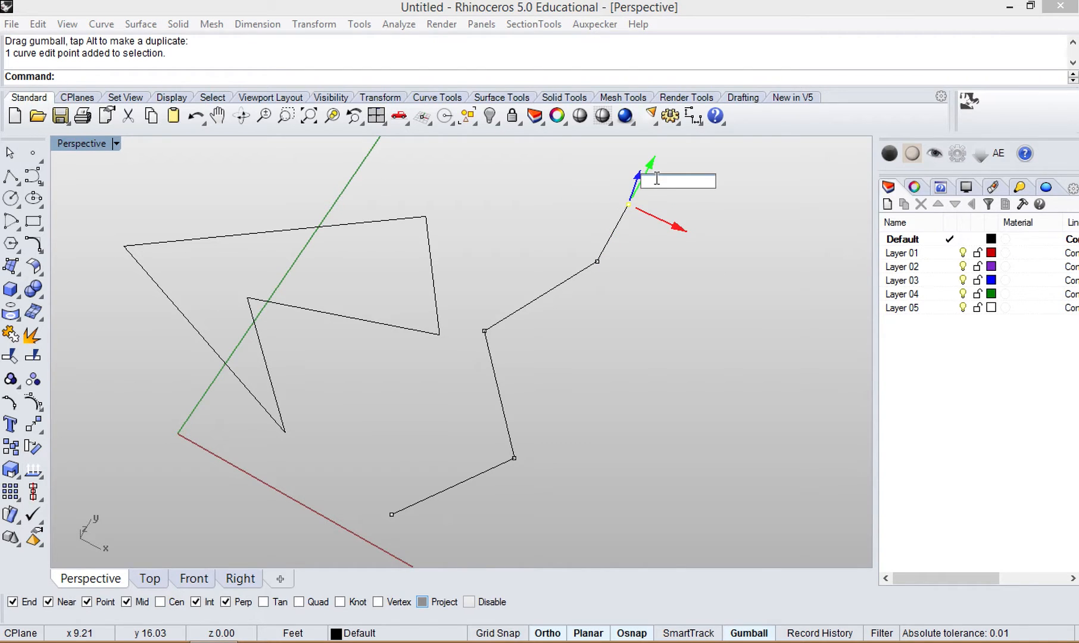
pyautogui.write('5')
pyautogui.press('Return')
# - Shift the edit point next to the polyline's upper end slightly without the Gumball, and turn off the edit points
pyautogui.keyDown('shift'); pyautogui.moveTo(678, 255); pyautogui.dragTo(641, 412, button='right'); pyautogui.keyUp('shift')
pyautogui.click(640, 410)
pyautogui.moveTo(640, 410); pyautogui.dragTo(626, 371)
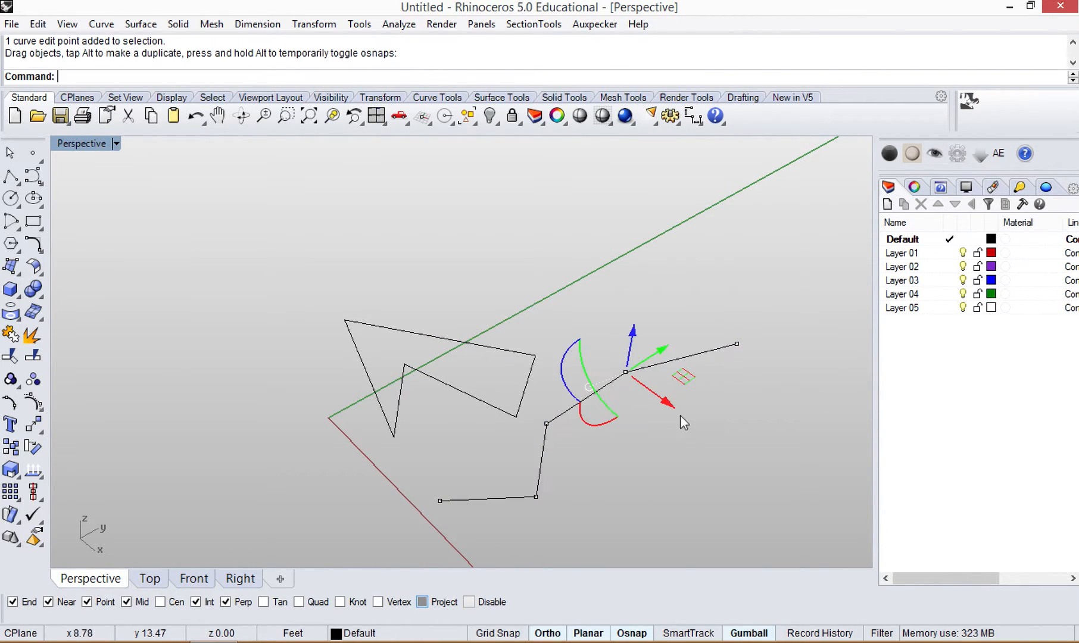
pyautogui.click(705, 452)
pyautogui.moveTo(609, 474); pyautogui.dragTo(586, 429, button='right')
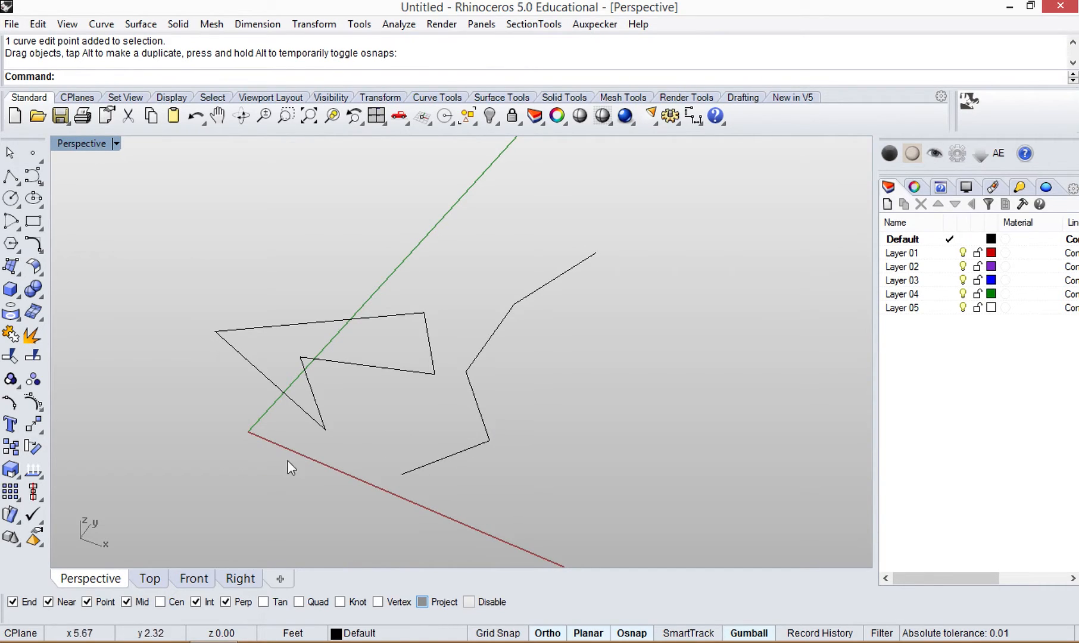
# - Select the open polyline and turn on its control points
pyautogui.click(460, 454)
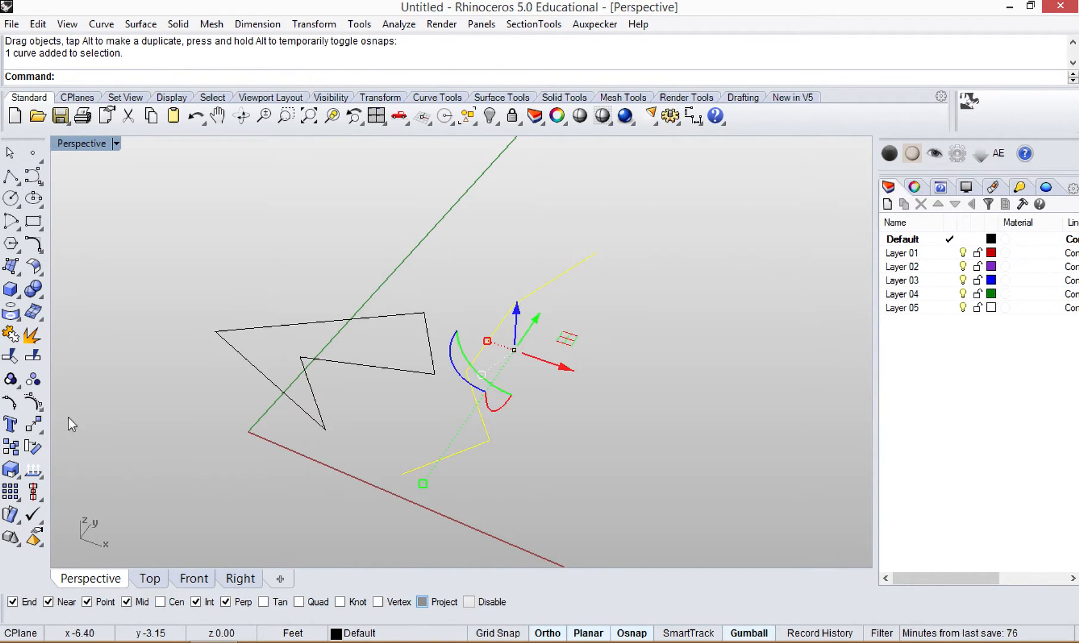
pyautogui.click(34, 403)
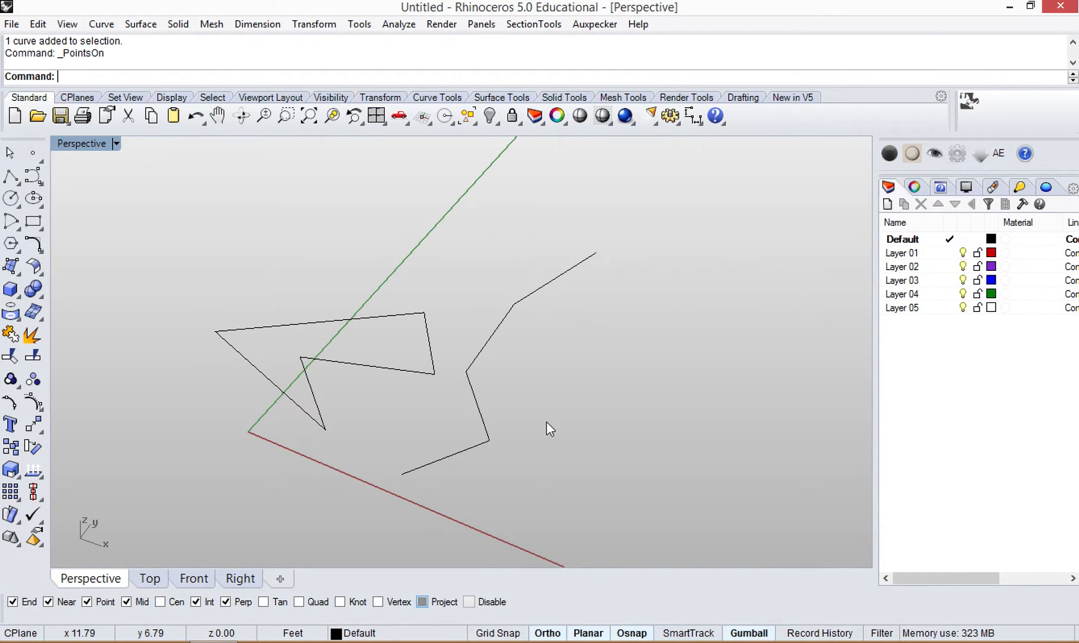
pyautogui.moveTo(546, 416); pyautogui.dragTo(453, 390, button='right')
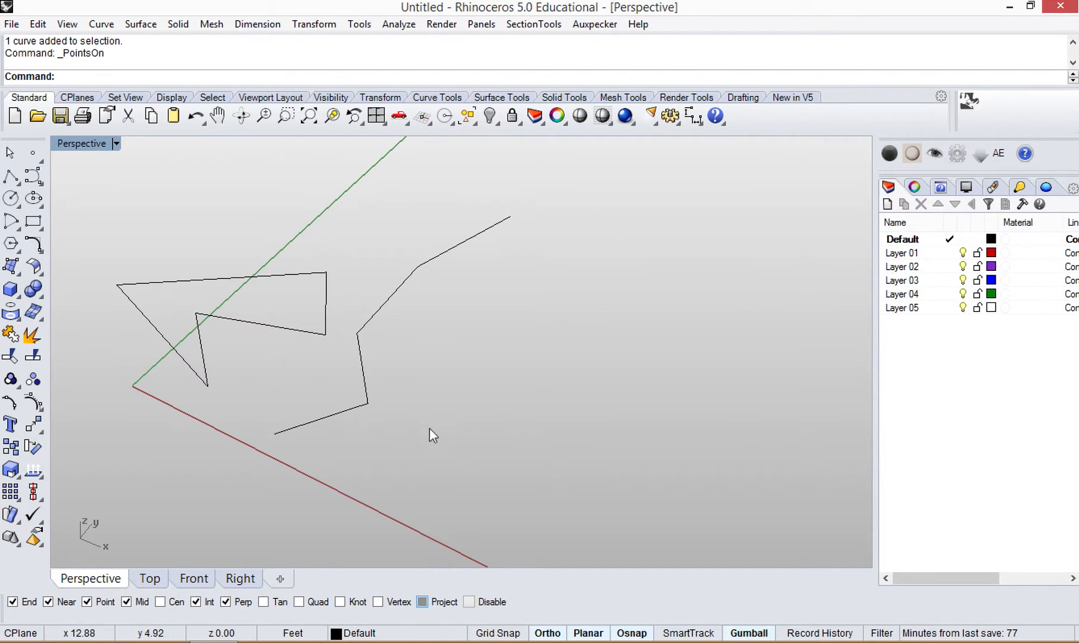
# - Select the open and closed polylines together and delete them
pyautogui.keyDown('shift'); pyautogui.moveTo(458, 445); pyautogui.dragTo(503, 381, button='right'); pyautogui.keyUp('shift')
pyautogui.moveTo(491, 405); pyautogui.dragTo(222, 227)
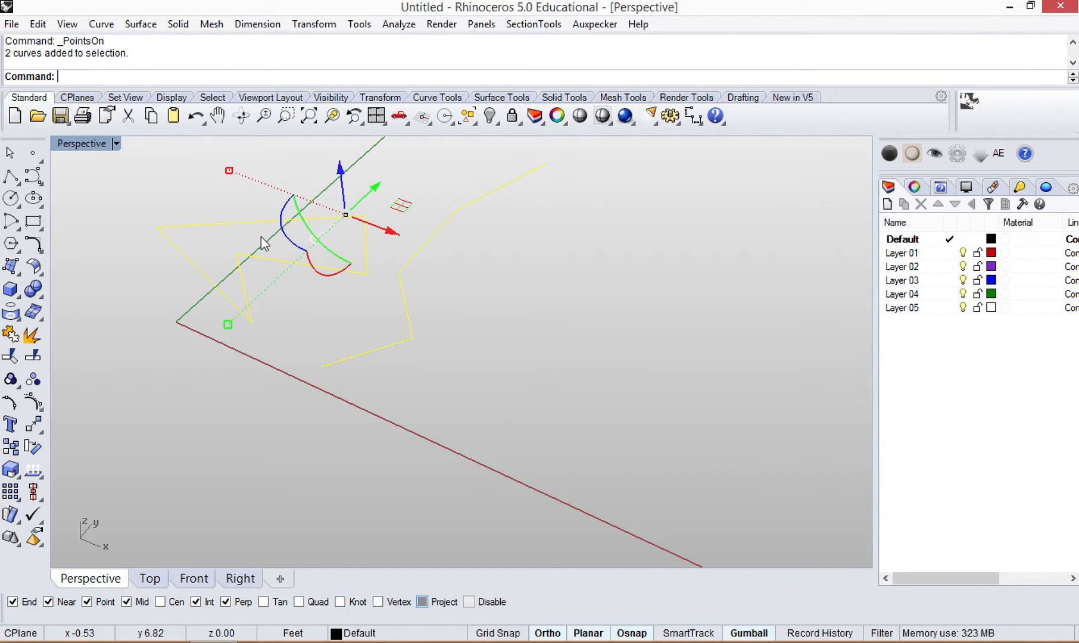
pyautogui.press('Delete')
pyautogui.keyDown('shift'); pyautogui.moveTo(320, 284); pyautogui.dragTo(262, 316, button='right'); pyautogui.keyUp('shift')
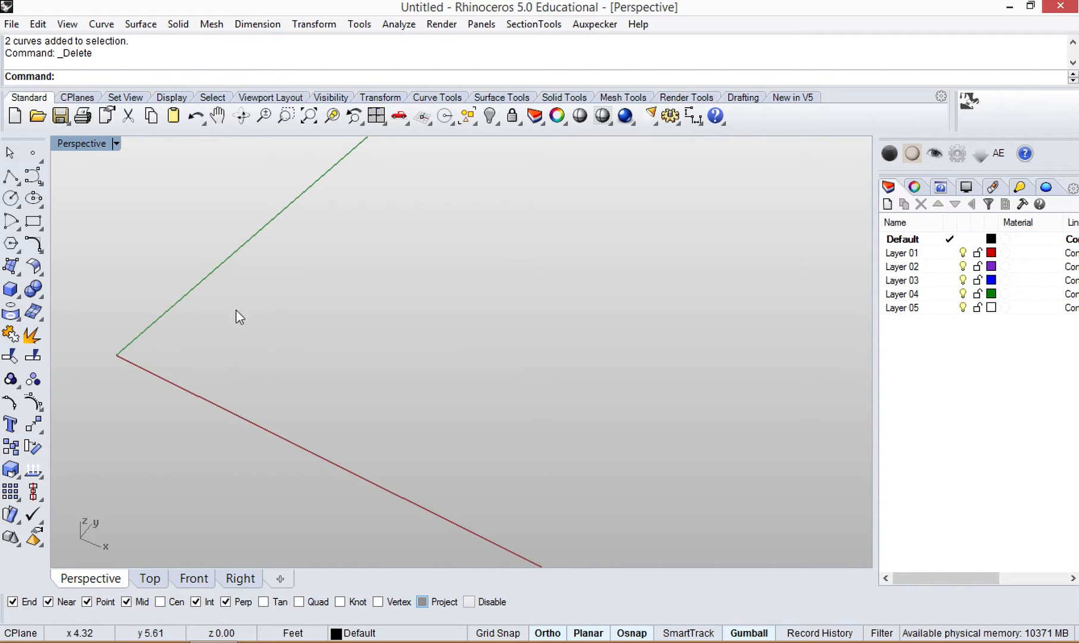
# - Draw an arc by its center, start point and end point on the ground plane near the origin
pyautogui.click(13, 231)
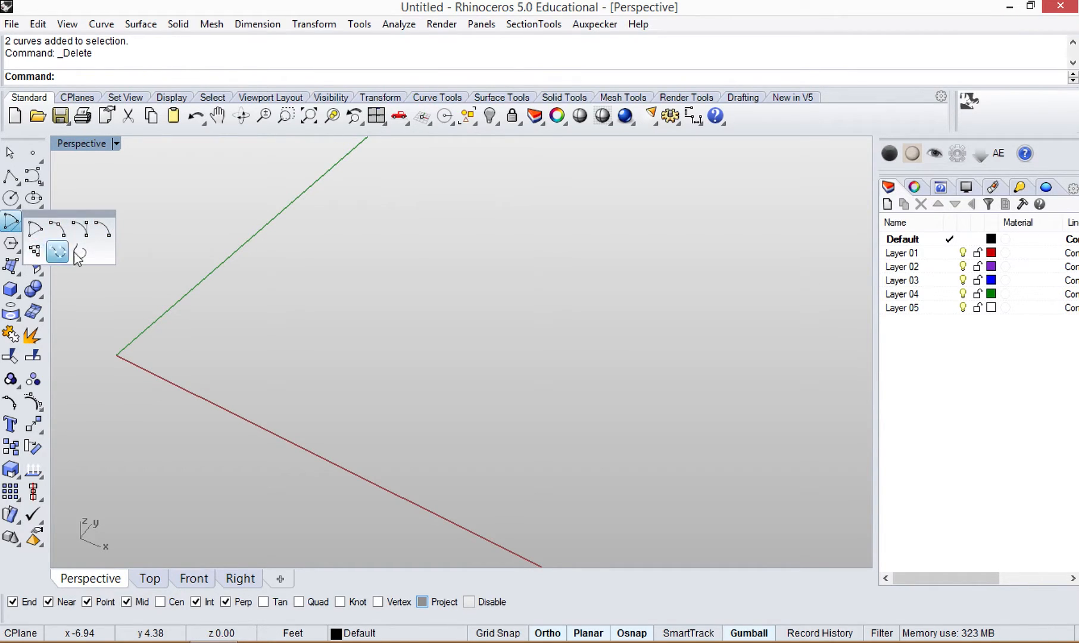
pyautogui.click(35, 230)
pyautogui.click(307, 346)
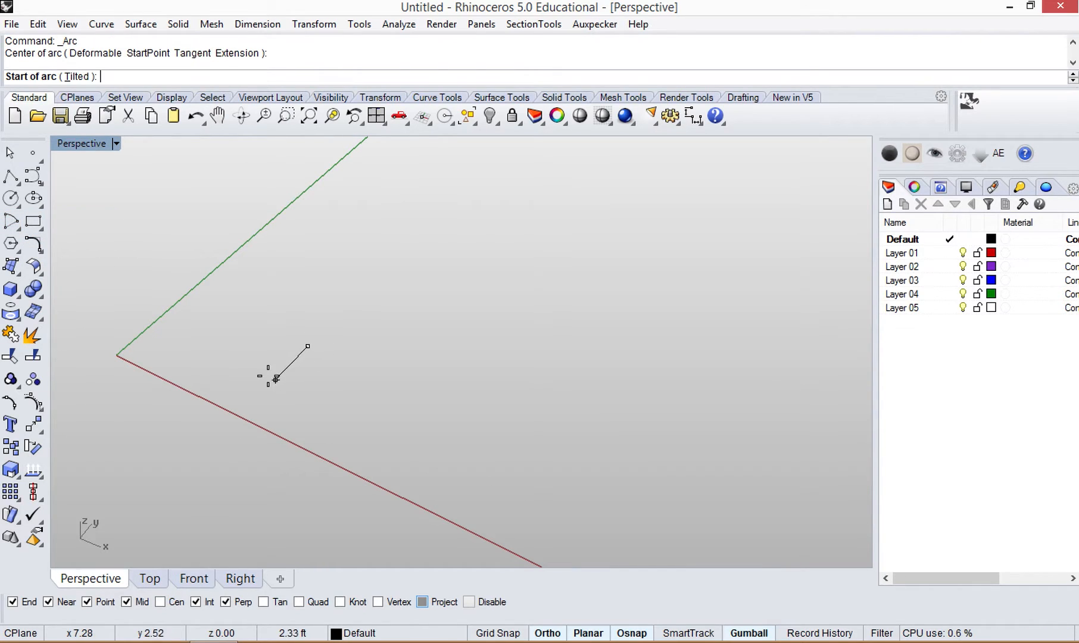
pyautogui.click(262, 393)
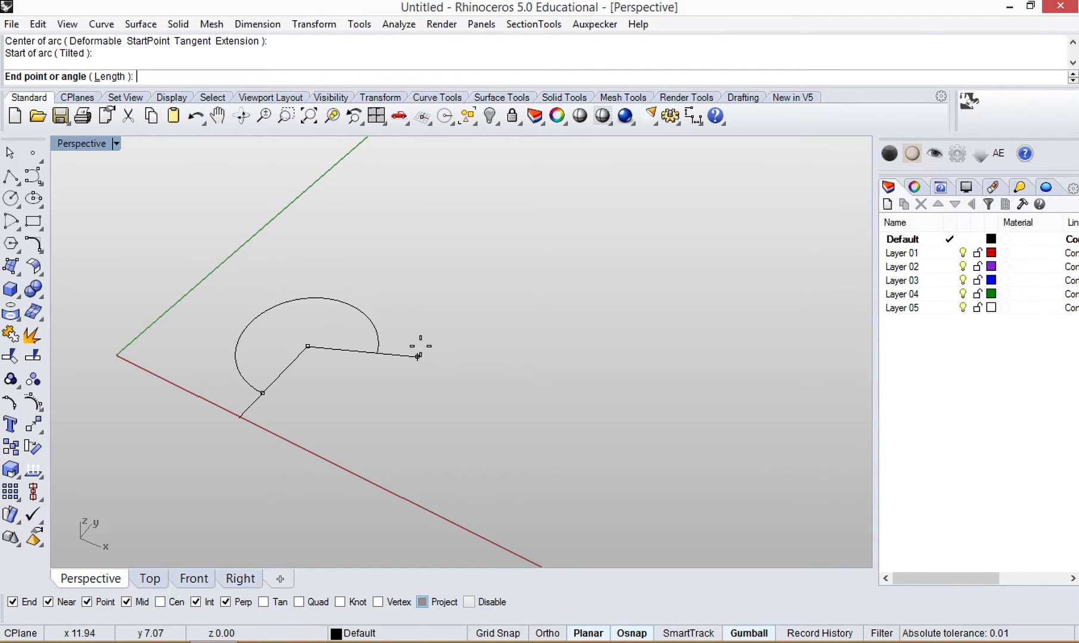
pyautogui.click(422, 326)
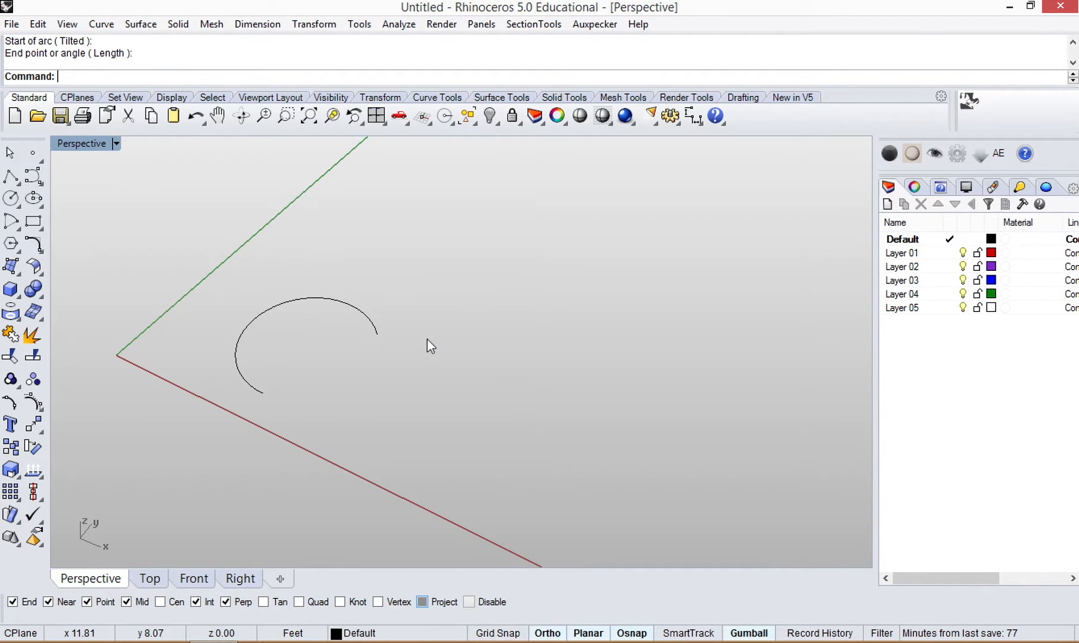
# - Select and deselect the arc to examine it as a single curve from another angle, and delete it
pyautogui.click(340, 302)
pyautogui.moveTo(400, 376); pyautogui.dragTo(392, 297, button='right')
pyautogui.click(376, 257)
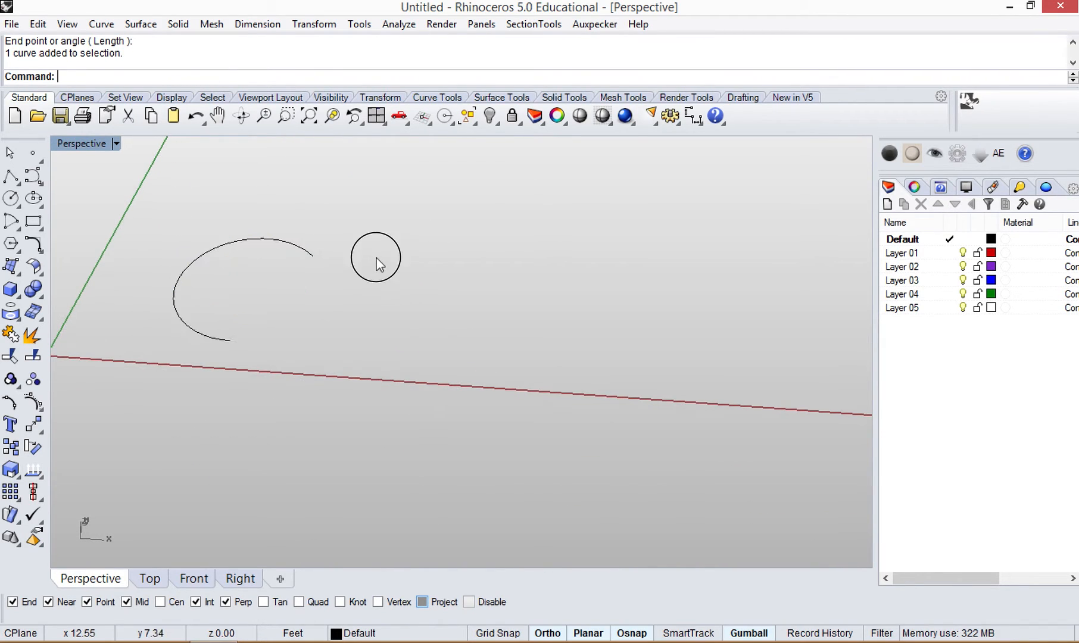
pyautogui.click(188, 262)
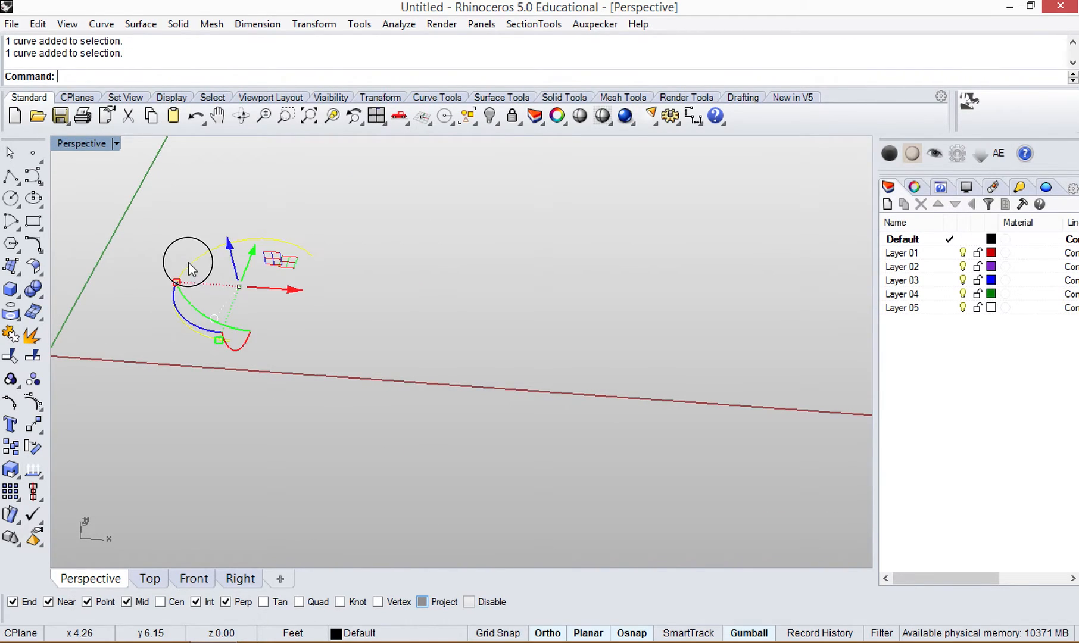
pyautogui.click(370, 318)
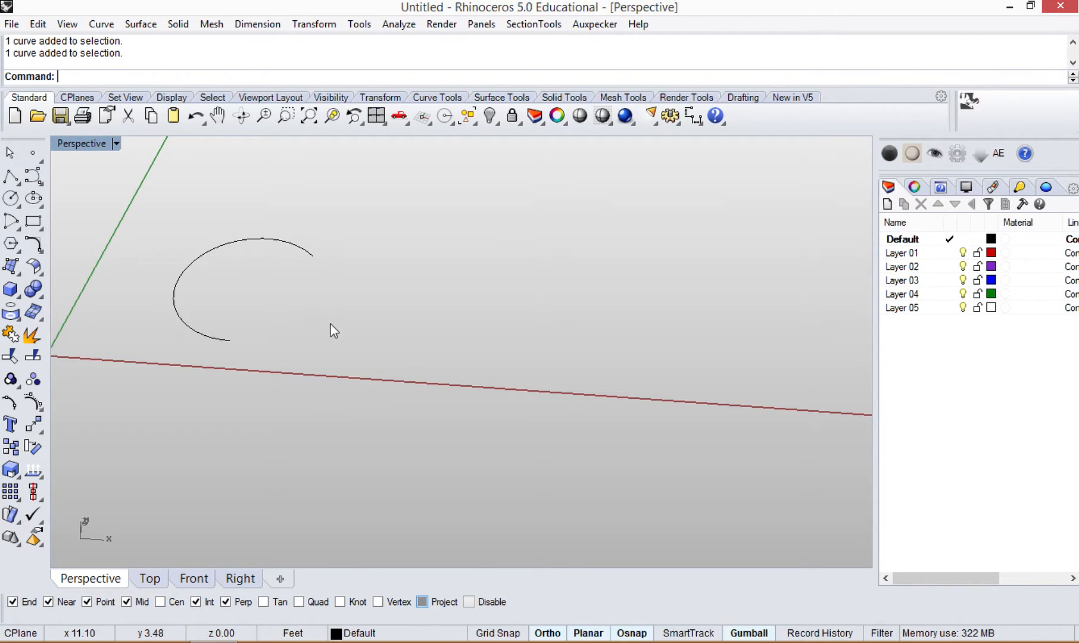
pyautogui.click(373, 289)
pyautogui.moveTo(250, 287); pyautogui.dragTo(194, 223)
pyautogui.click(375, 311)
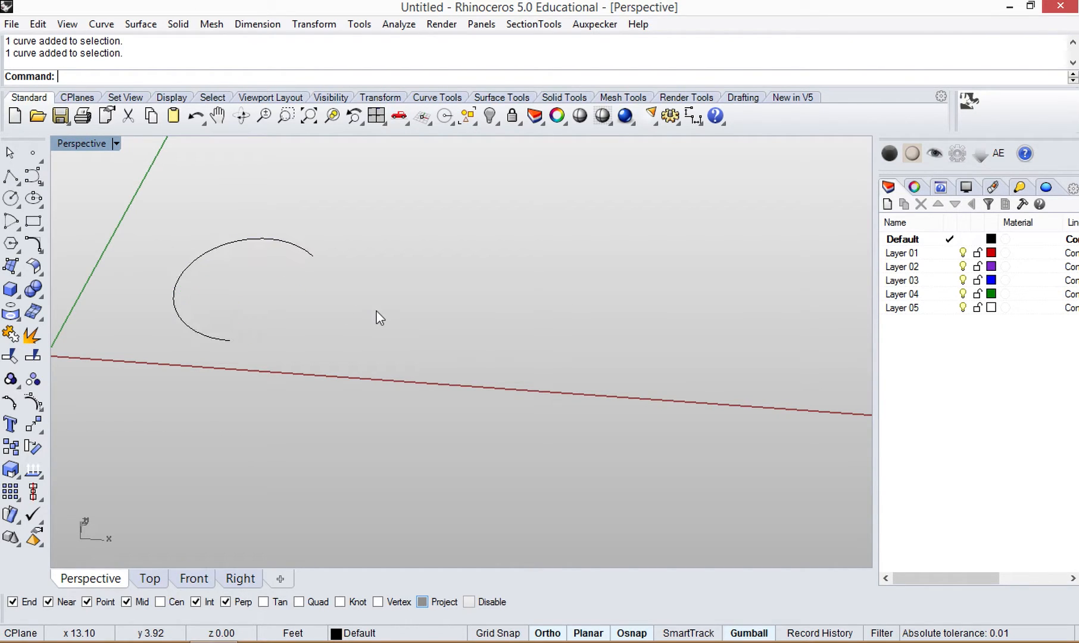
pyautogui.click(168, 302)
pyautogui.press('Delete')
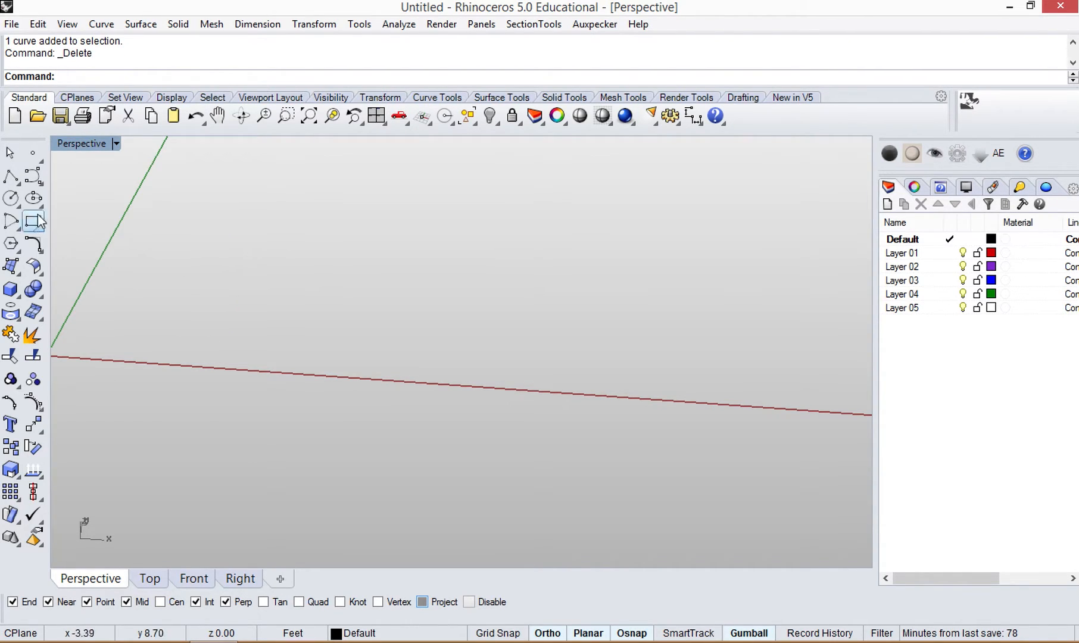
# - Draw a new center, start, end arc sweeping about 144 degrees above the red X axis, and check it as one curve
pyautogui.click(11, 222)
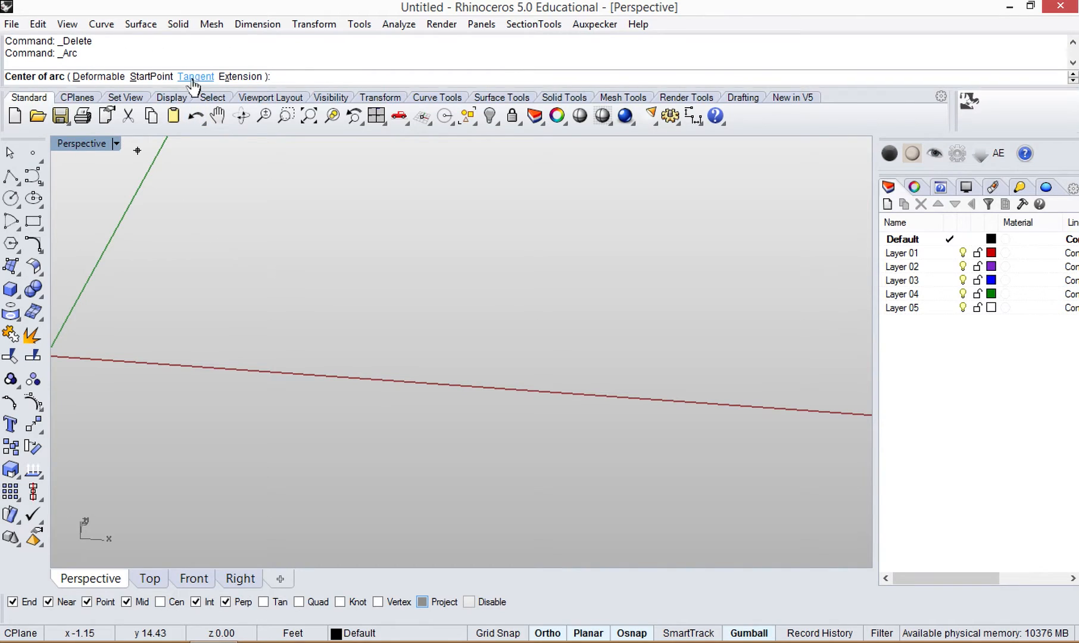
pyautogui.press('Escape')
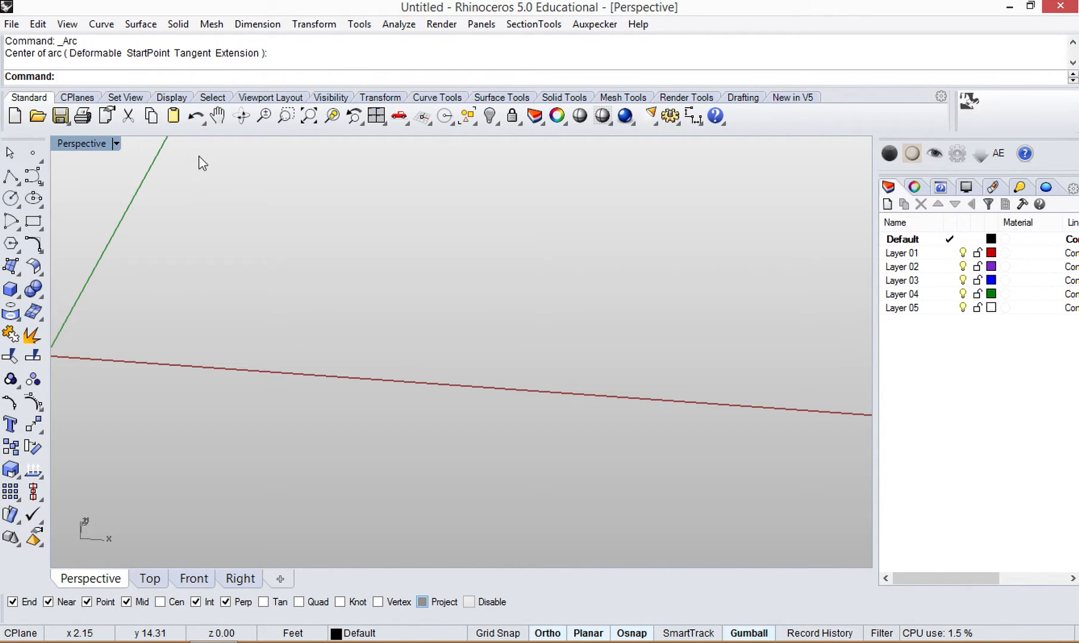
pyautogui.keyDown('shift'); pyautogui.moveTo(247, 291); pyautogui.dragTo(406, 312, button='right'); pyautogui.keyUp('shift')
pyautogui.moveTo(441, 278); pyautogui.dragTo(385, 313, button='right')
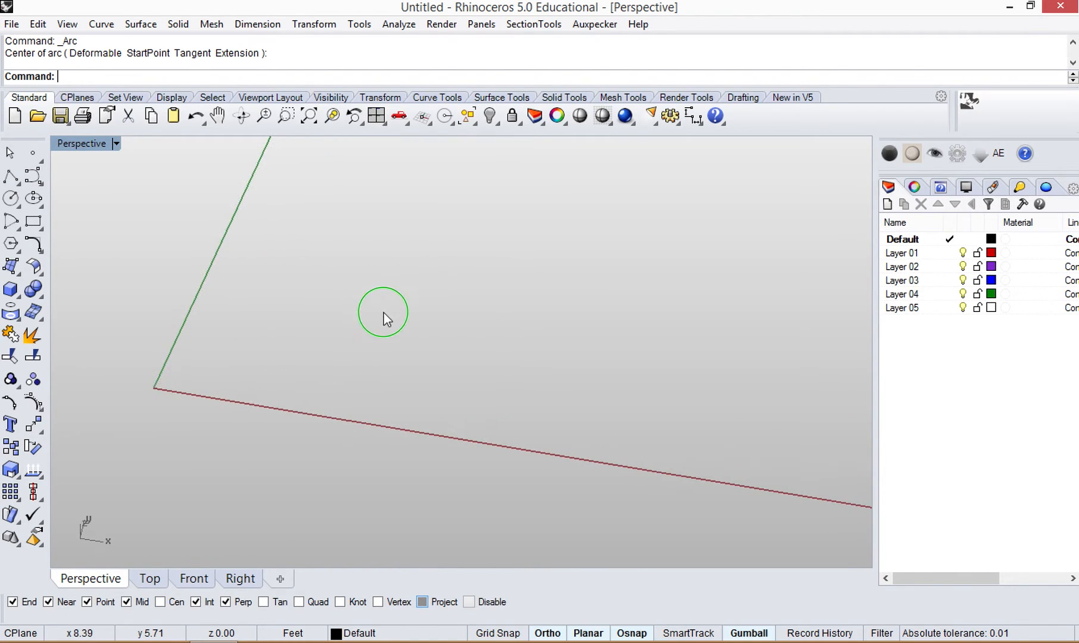
pyautogui.click(10, 222)
pyautogui.click(380, 378)
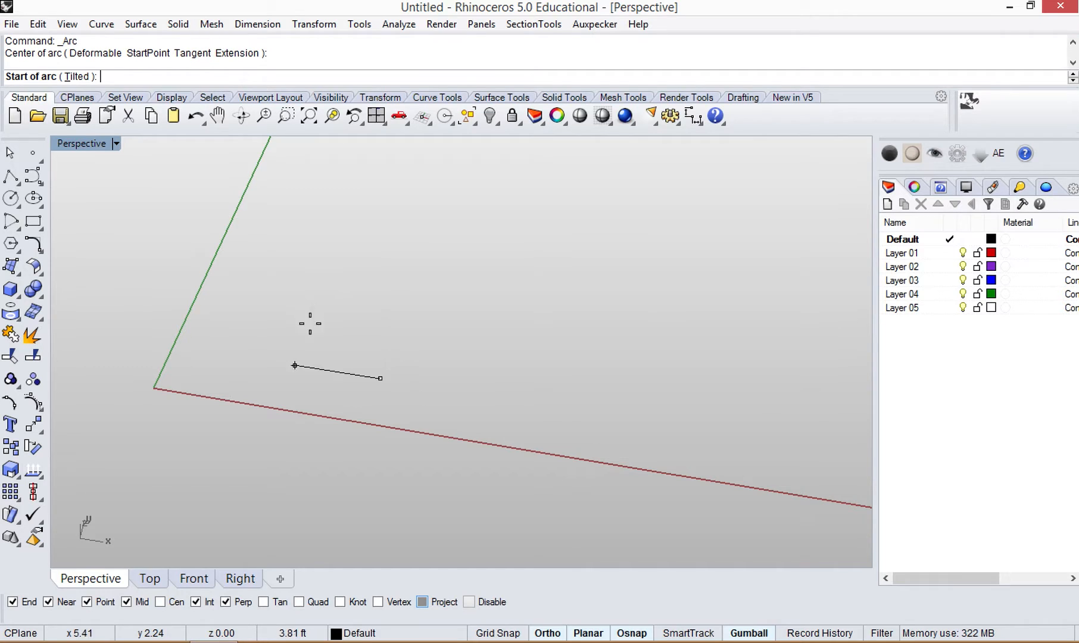
pyautogui.click(302, 366)
pyautogui.click(507, 330)
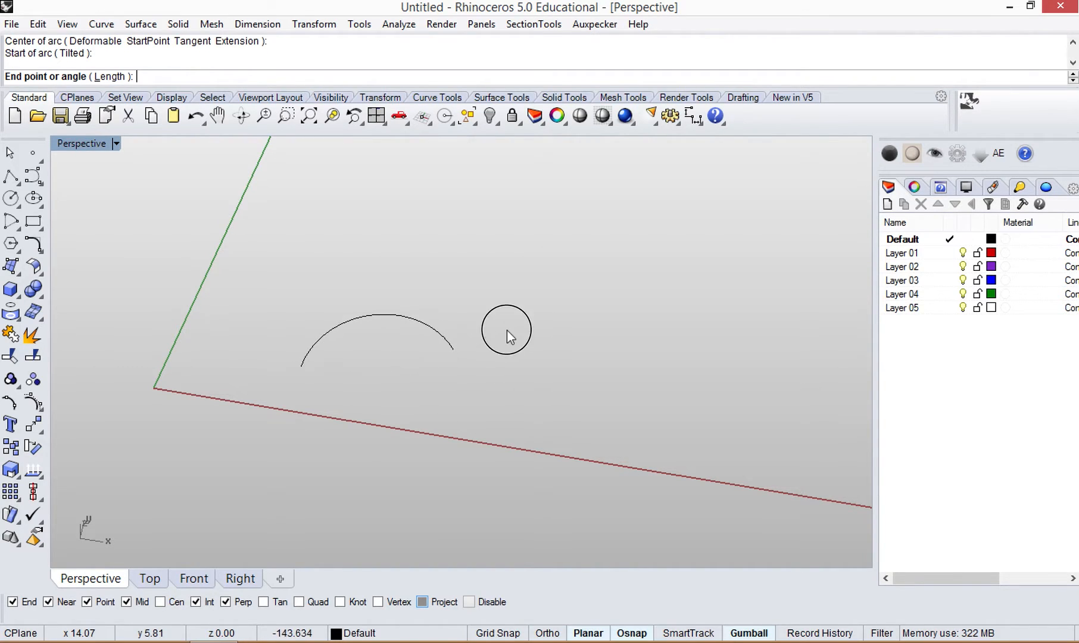
pyautogui.moveTo(334, 291)
pyautogui.mouseDown(button='right')
pyautogui.moveTo(306, 274)
pyautogui.moveTo(388, 295)
pyautogui.moveTo(348, 276)
pyautogui.moveTo(354, 297)
pyautogui.mouseUp(button='right')
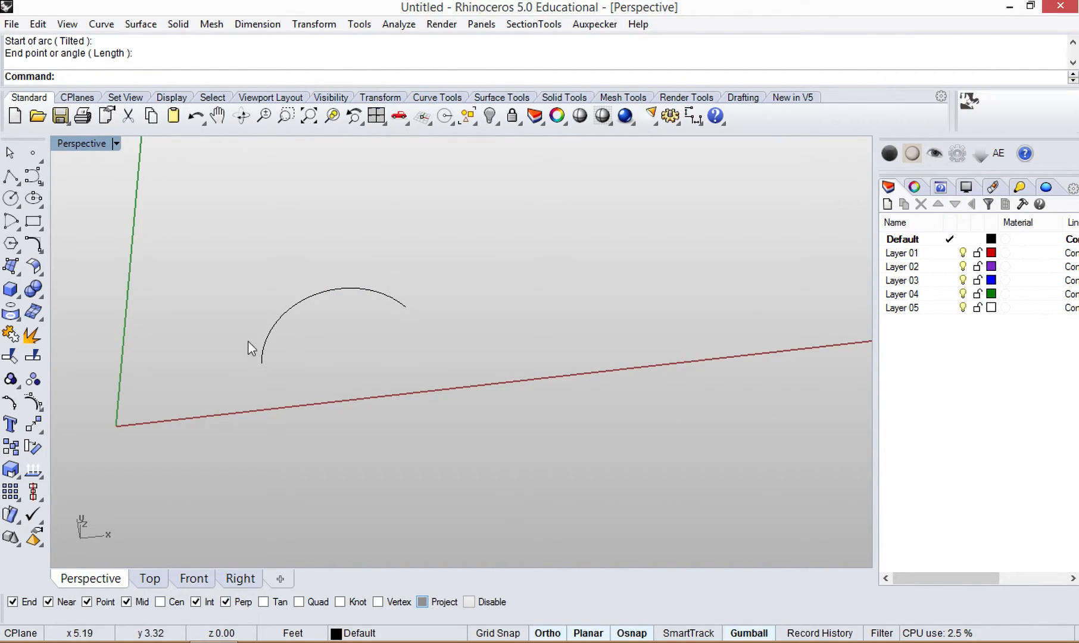
pyautogui.click(285, 318)
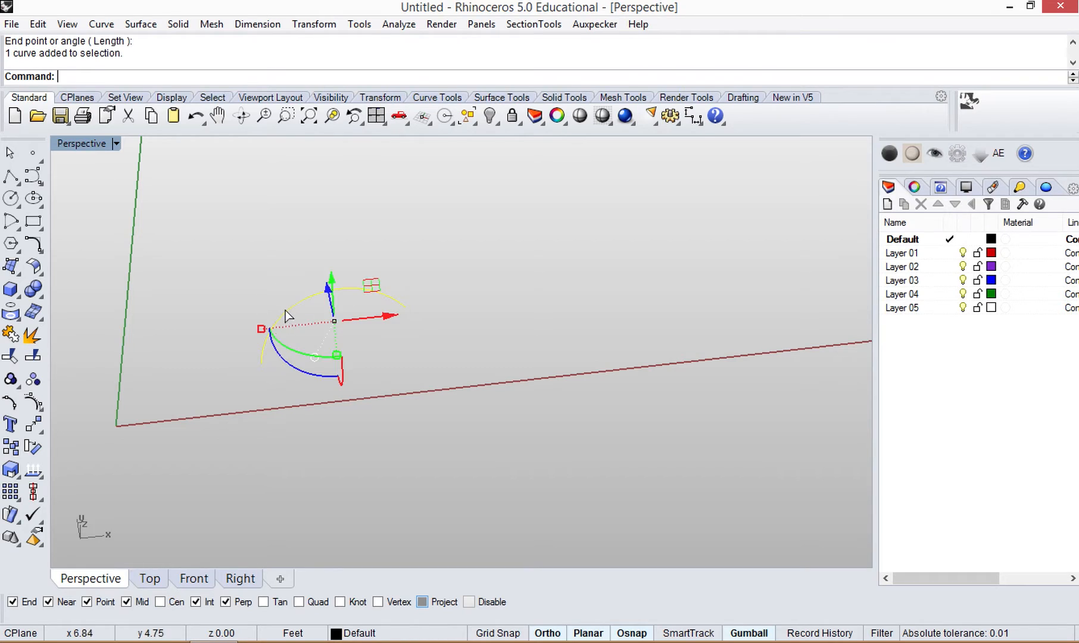
pyautogui.press('Escape')
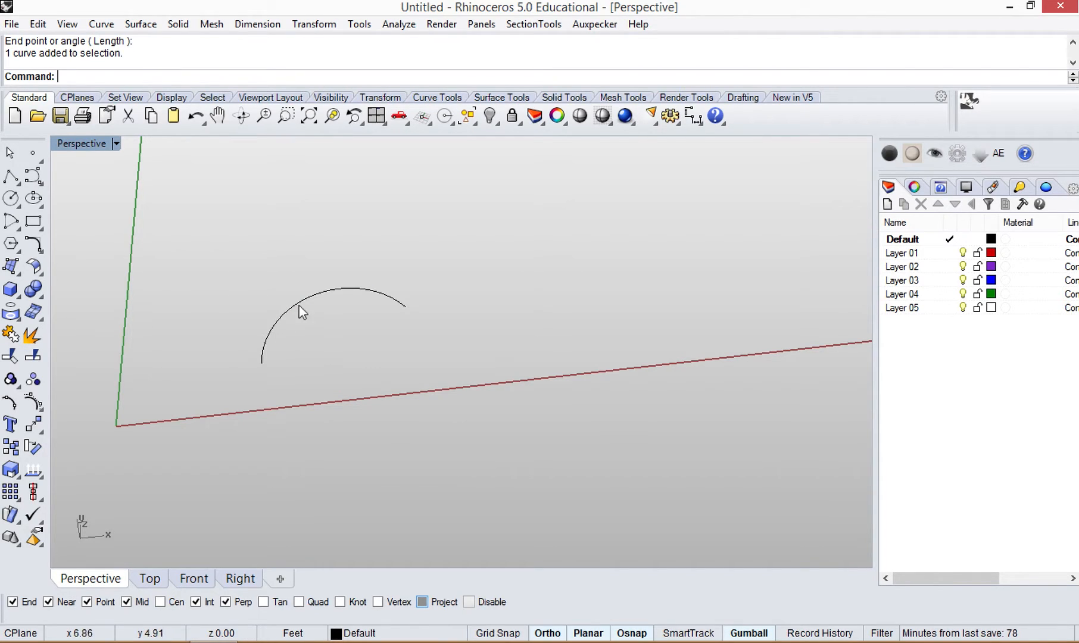
# - Draw a line perpendicular to the arc, running outward from its convex side, and show the four-viewport layout
pyautogui.click(11, 177)
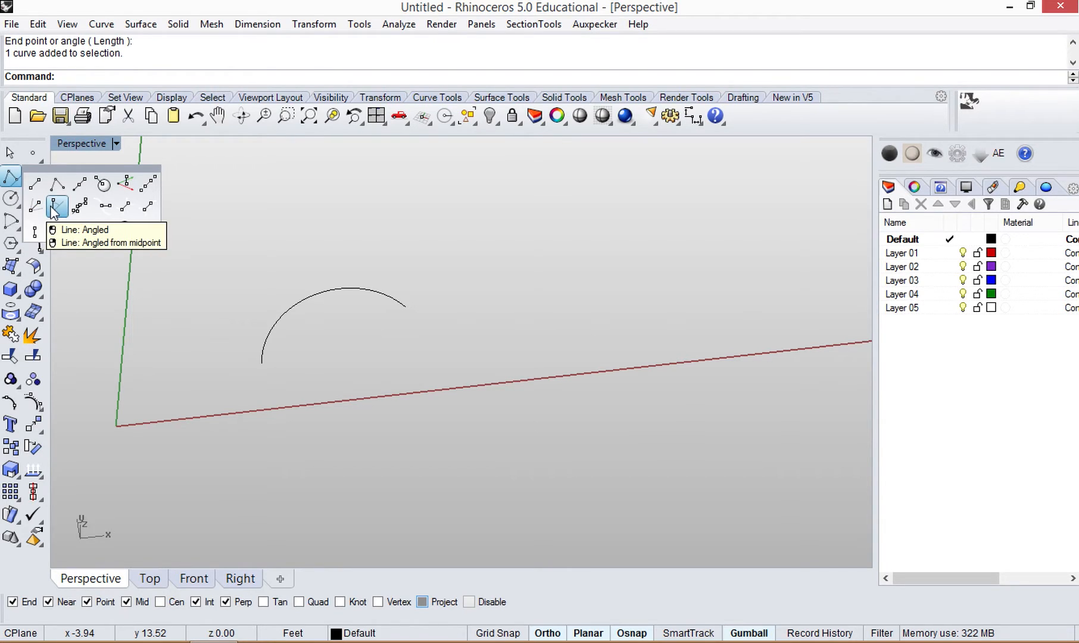
pyautogui.click(104, 208)
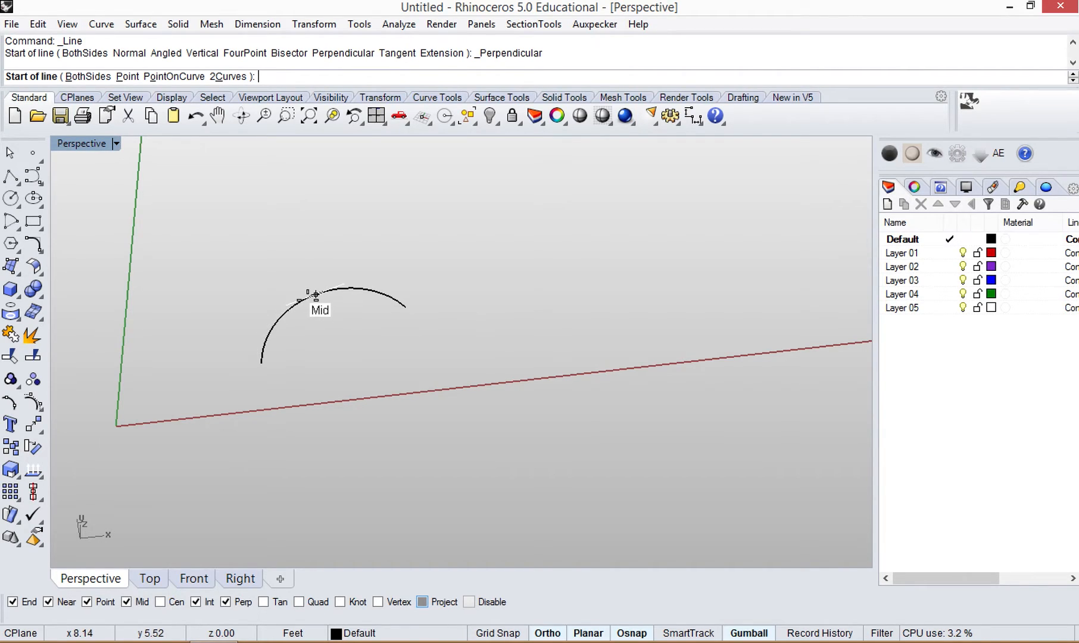
pyautogui.click(379, 293)
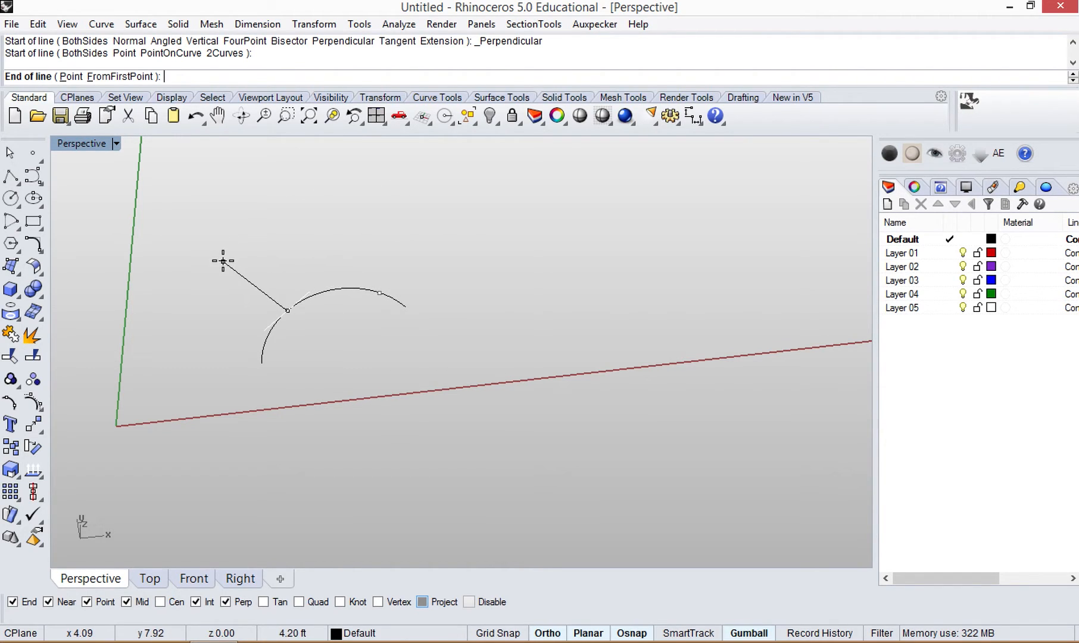
pyautogui.click(196, 251)
pyautogui.moveTo(357, 369); pyautogui.dragTo(470, 306, button='right')
pyautogui.doubleClick(79, 145)
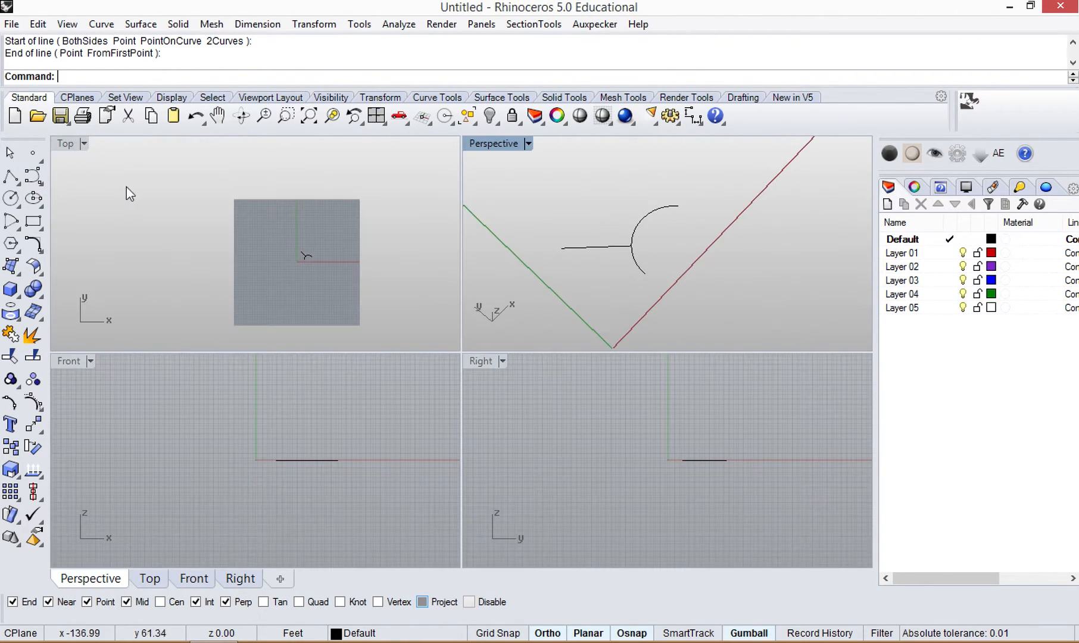
# - In a maximized Top view, draw a line tangent to the arc, from near its crest out to the lower right
pyautogui.doubleClick(70, 145)
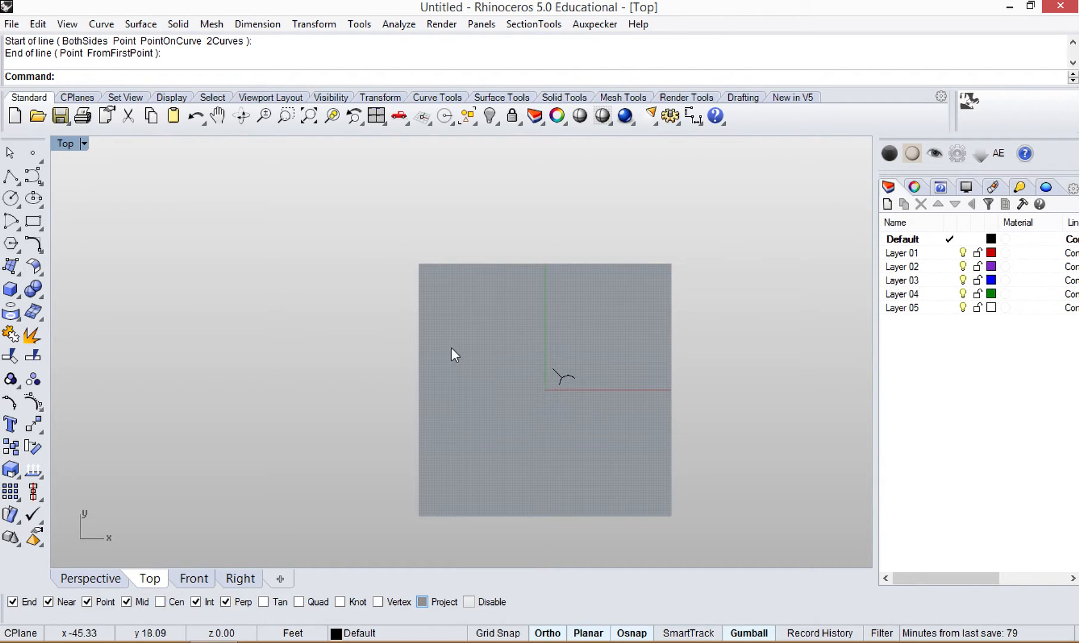
pyautogui.scroll(10, 573, 378)
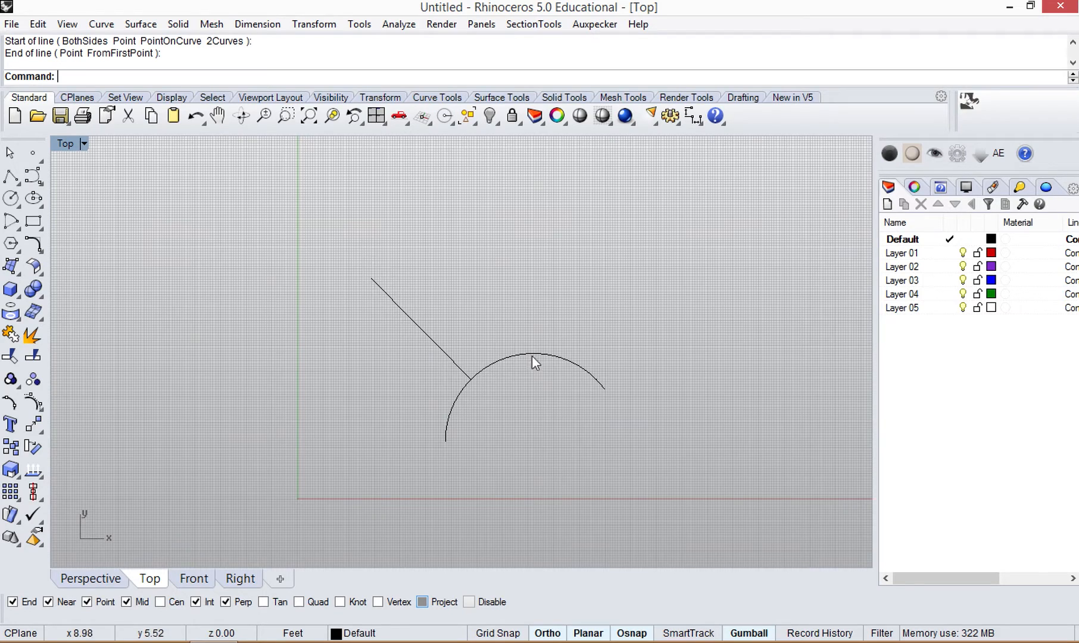
pyautogui.click(19, 188)
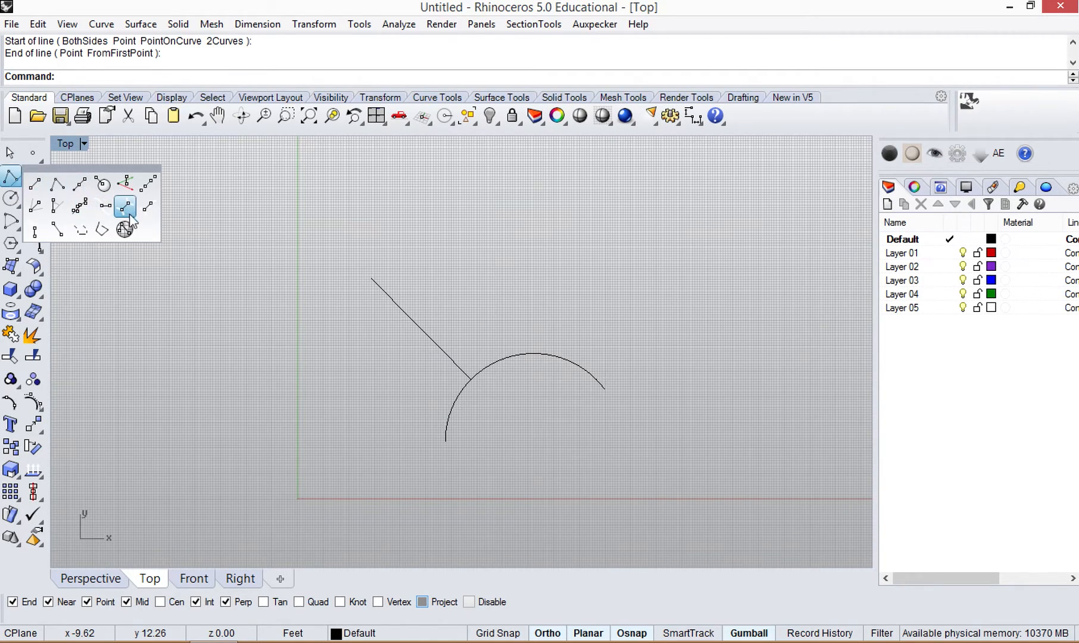
pyautogui.click(35, 231)
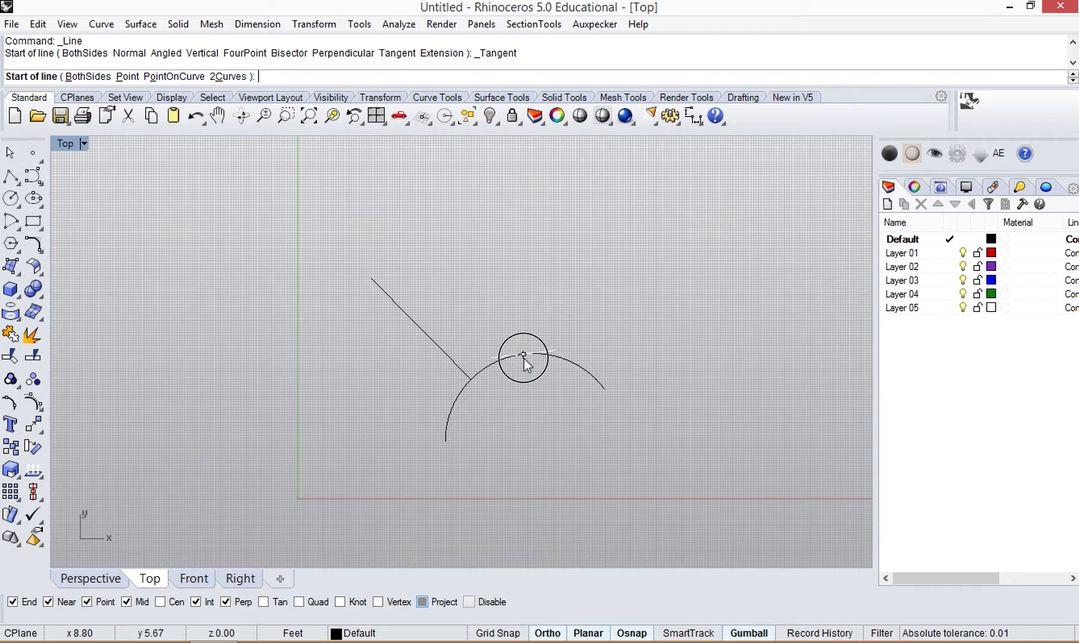
pyautogui.click(524, 354)
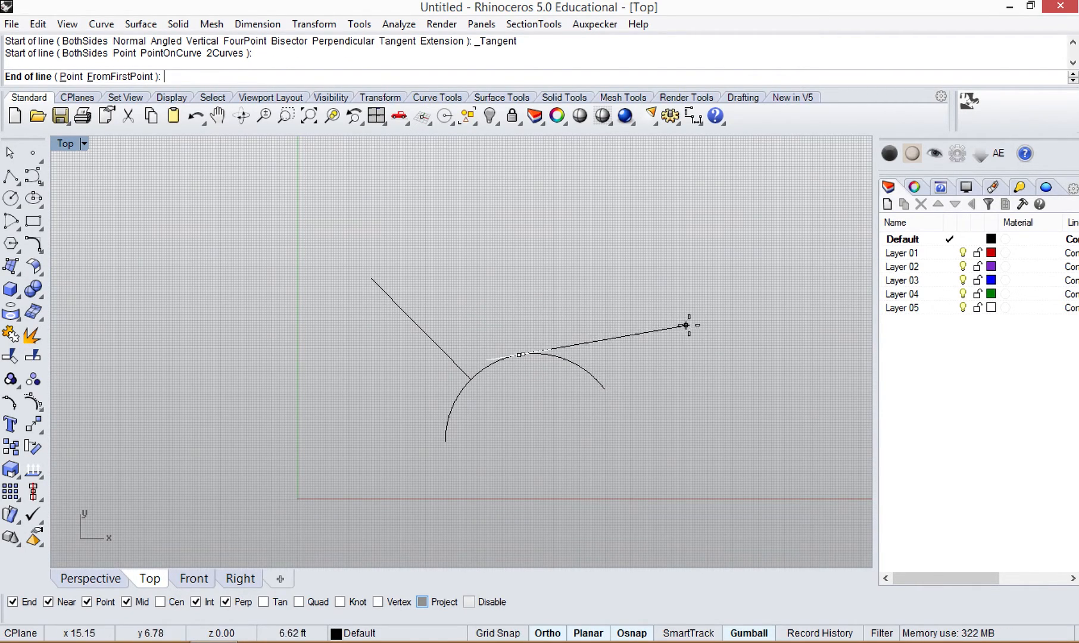
pyautogui.click(774, 419)
# - Draw a wavy degree-3 control point curve with four points above the arc and the tangent line
pyautogui.moveTo(531, 316); pyautogui.dragTo(390, 245, button='right')
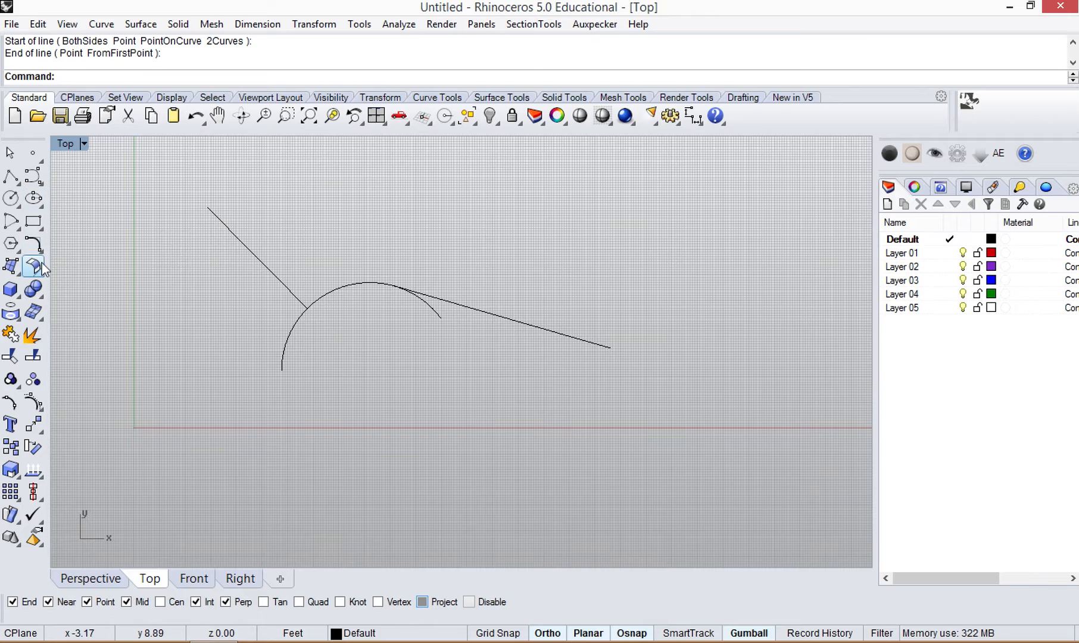
pyautogui.click(41, 184)
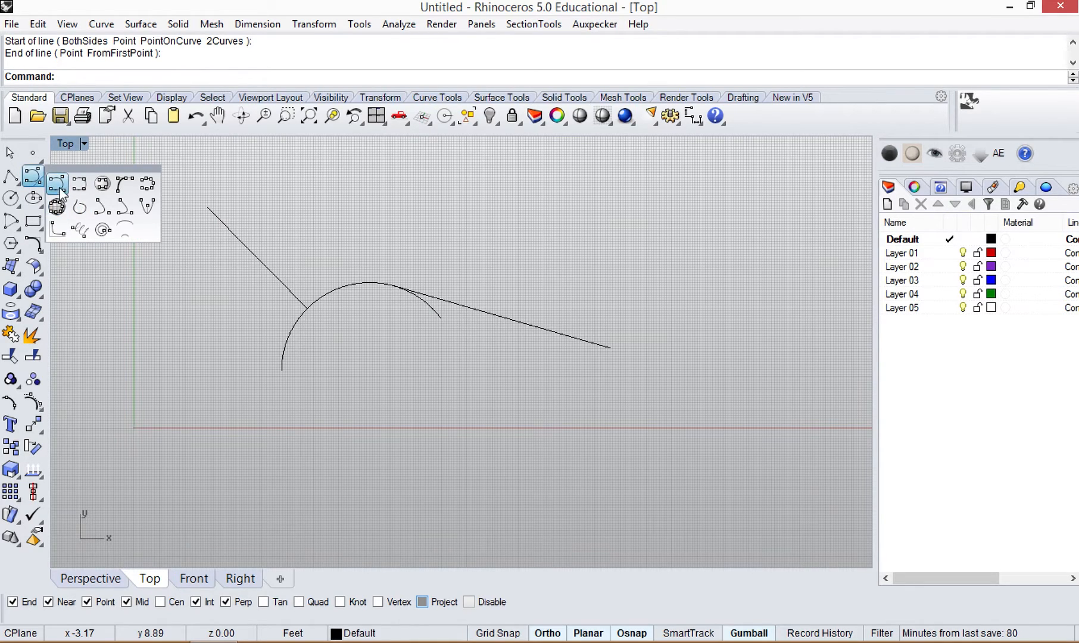
pyautogui.click(60, 187)
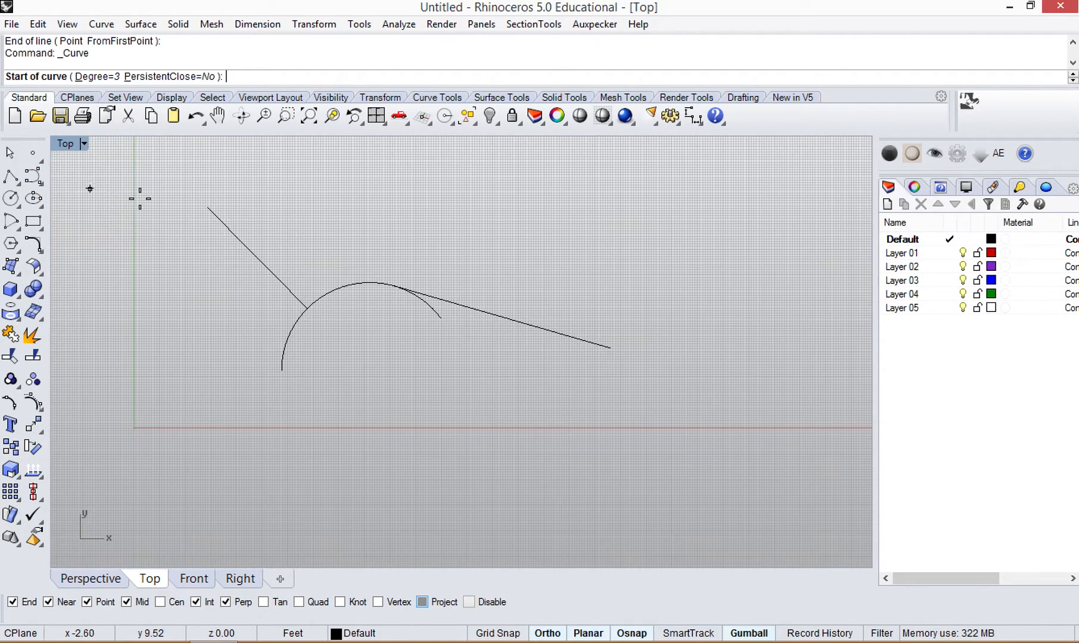
pyautogui.click(353, 235)
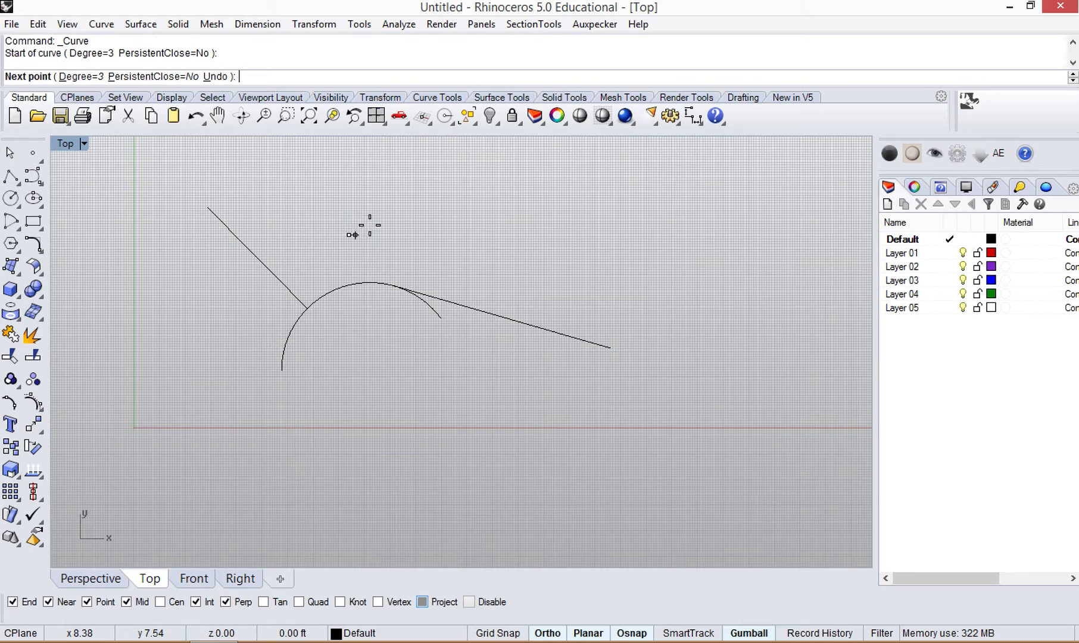
pyautogui.click(461, 173)
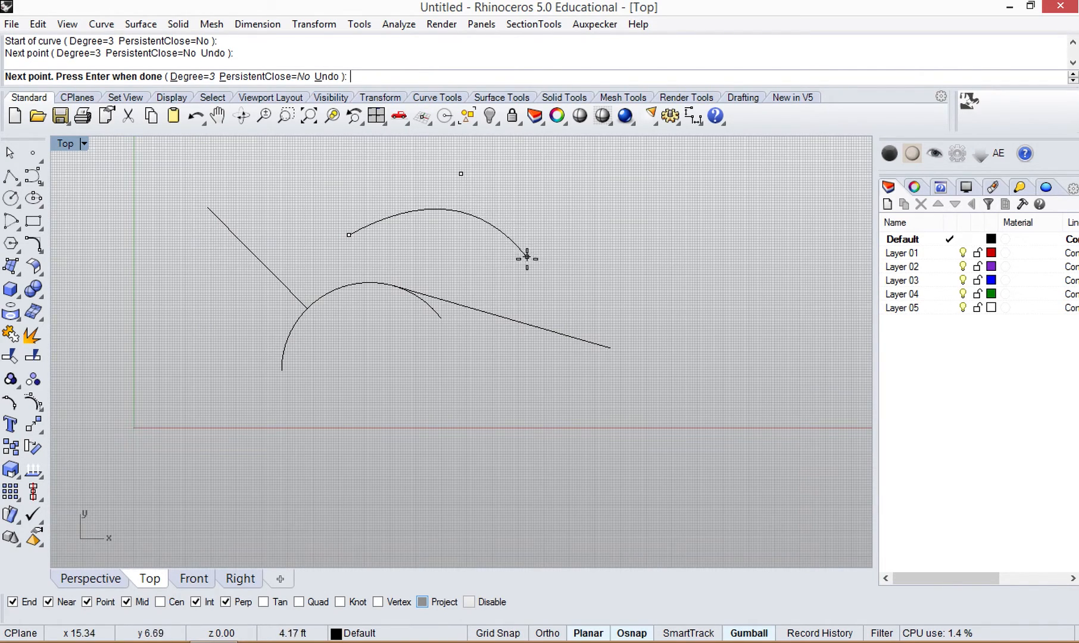
pyautogui.click(556, 307)
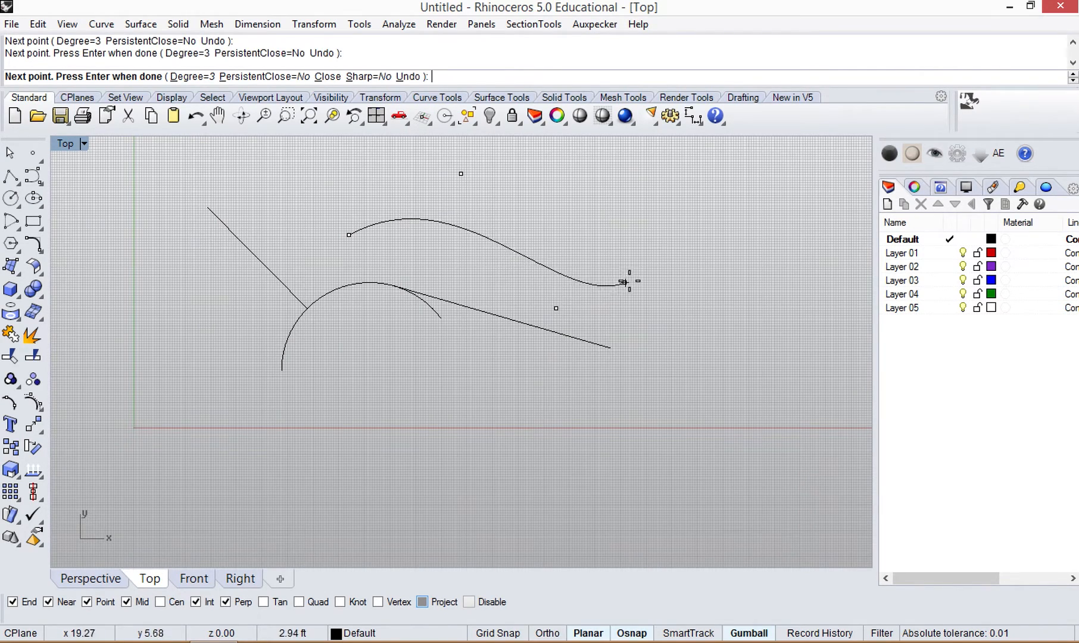
pyautogui.click(691, 231)
pyautogui.press('Return')
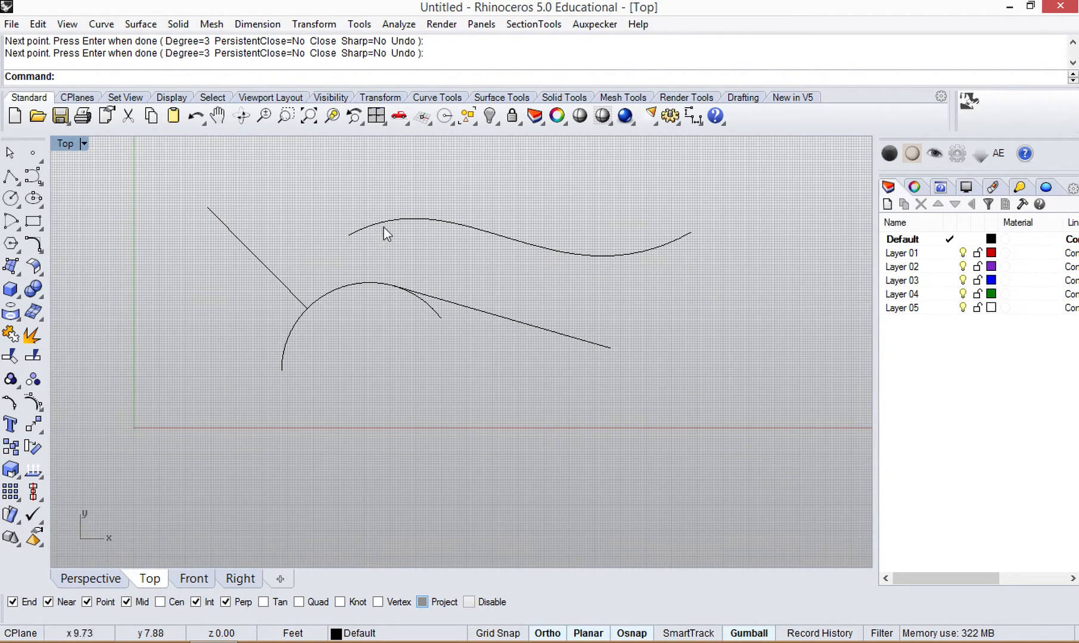
# - Display the wavy curve's control points, move its upper control point horizontally to the right, and hide the points
pyautogui.click(432, 219)
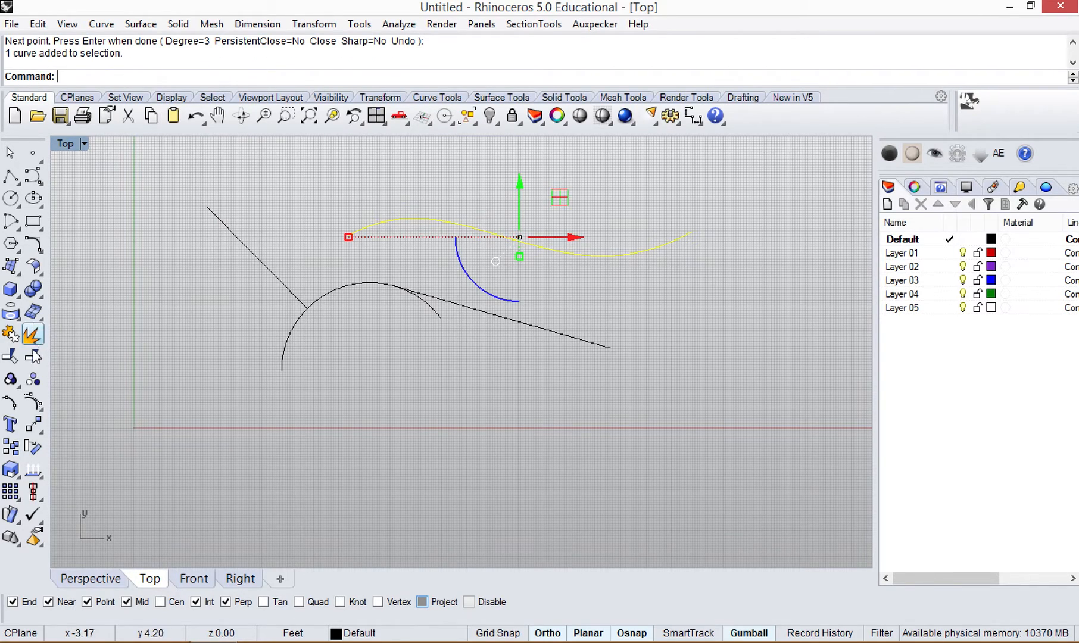
pyautogui.click(34, 404)
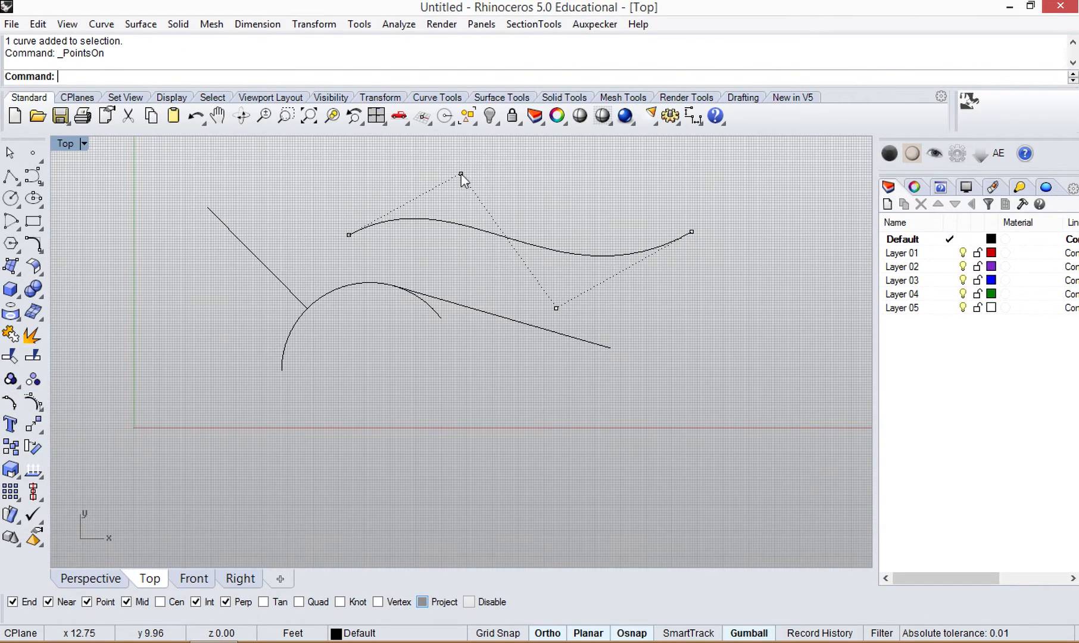
pyautogui.moveTo(463, 179); pyautogui.dragTo(508, 174)
pyautogui.click(134, 375)
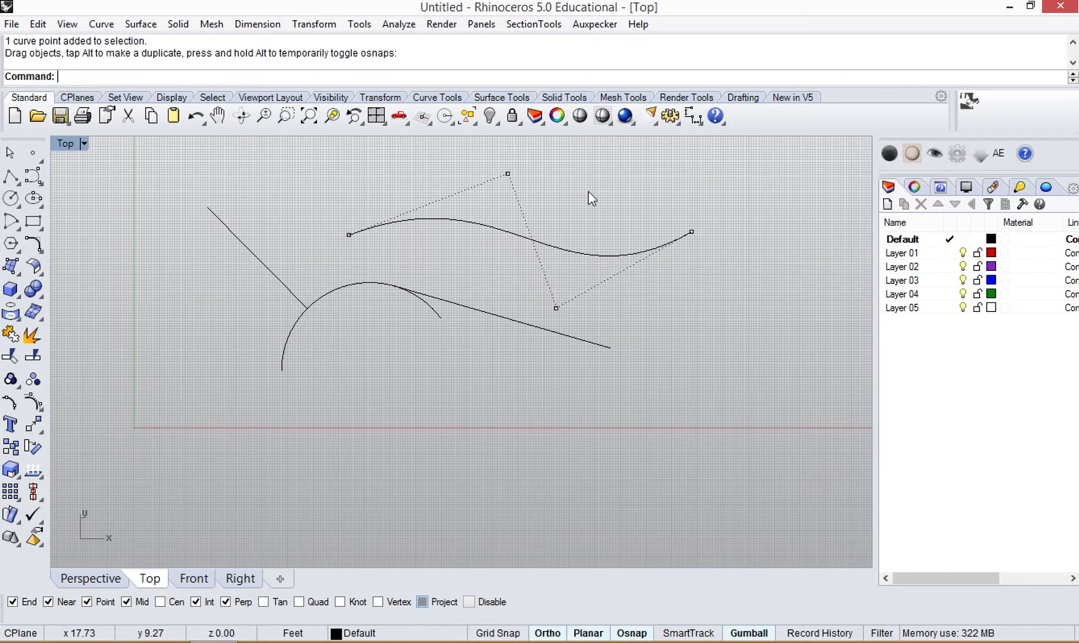
pyautogui.press('Escape')
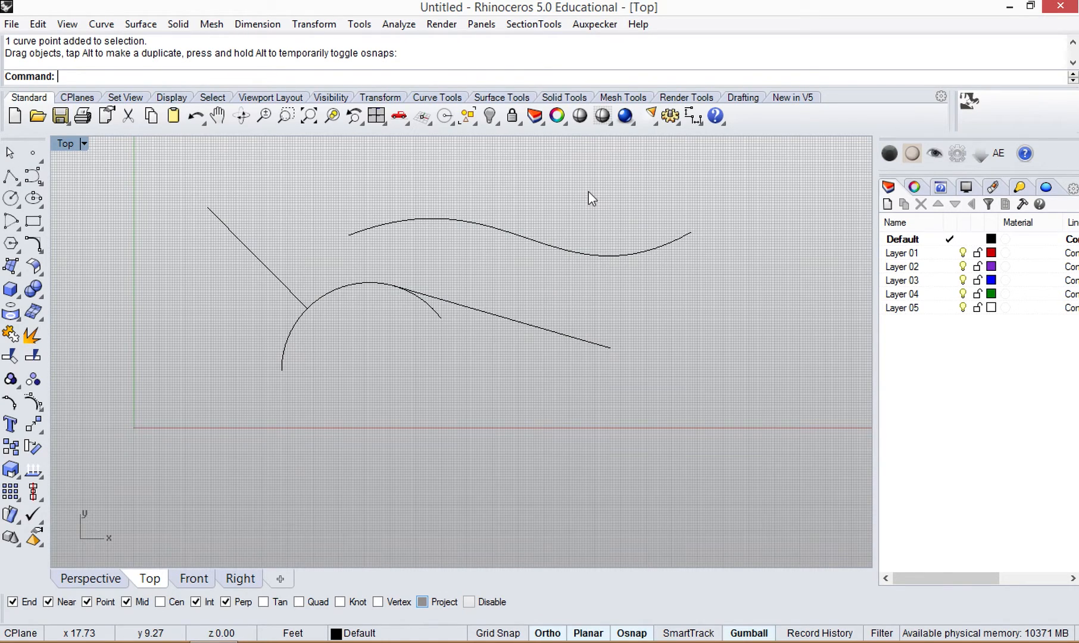
# - Show the edit points of the wavy control point curve to see where they lie on it
pyautogui.click(542, 247)
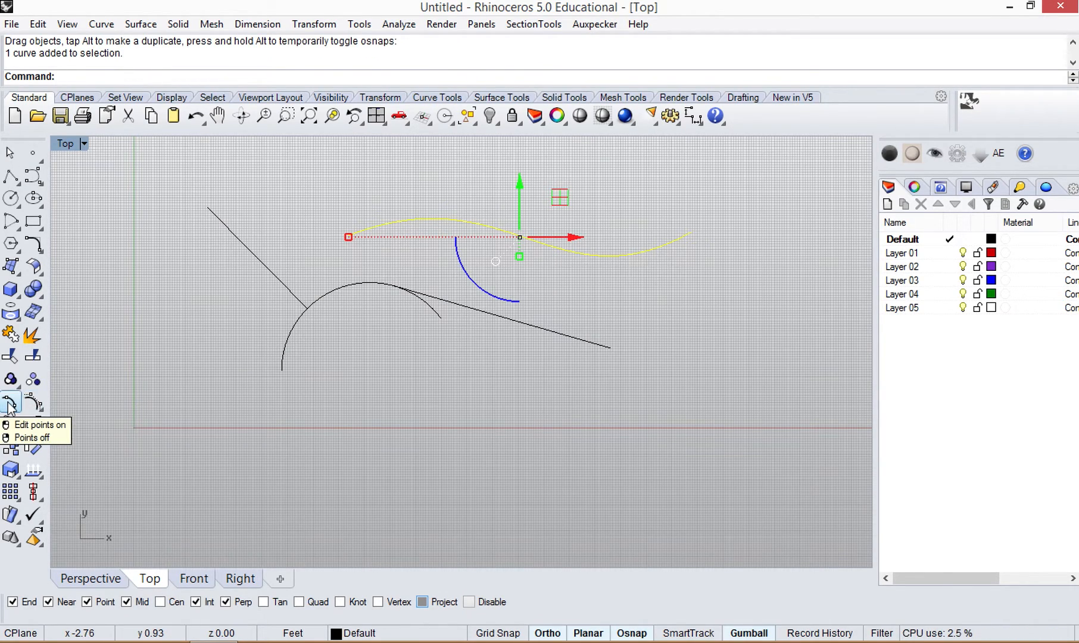
pyautogui.click(9, 405)
pyautogui.click(9, 406)
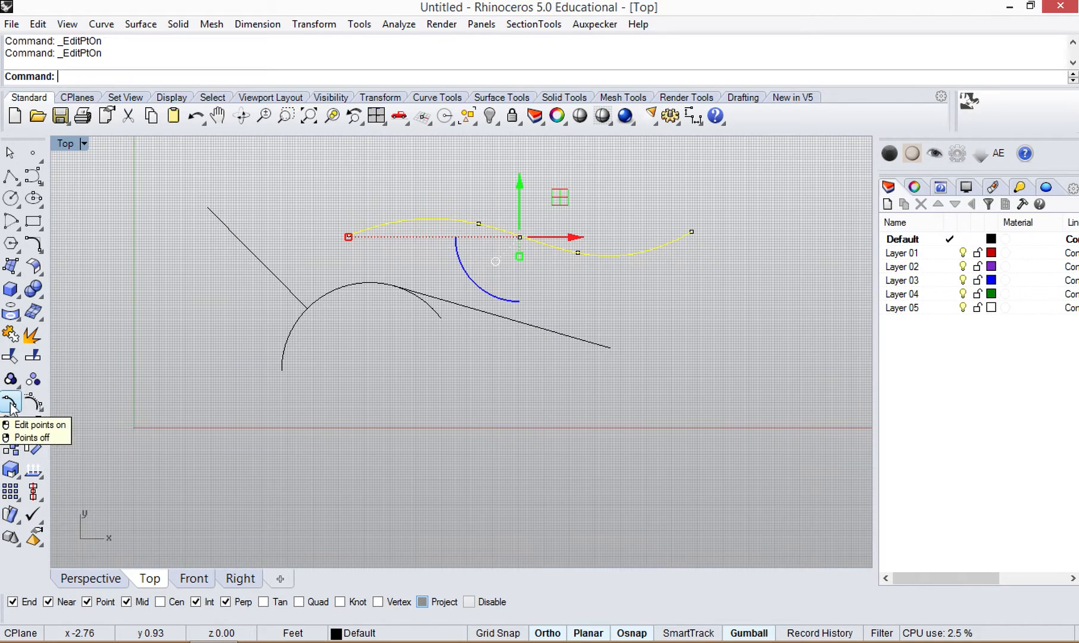
pyautogui.click(628, 284)
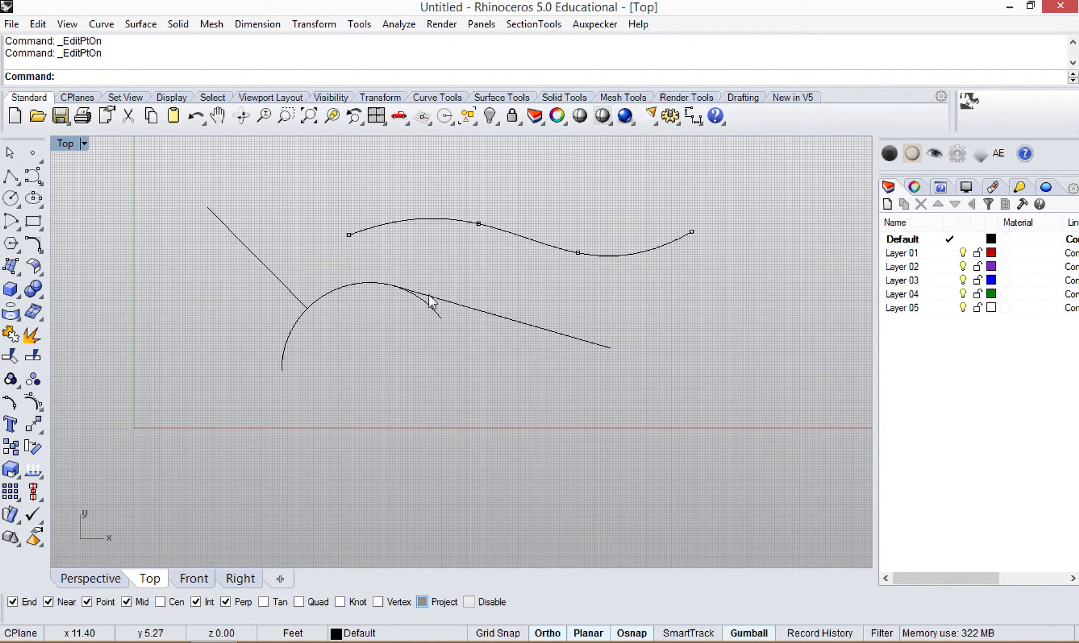
# - Draw a degree-3 interpolated curve with Chord knots through four points, above the first wavy curve and following its shape
pyautogui.click(33, 177)
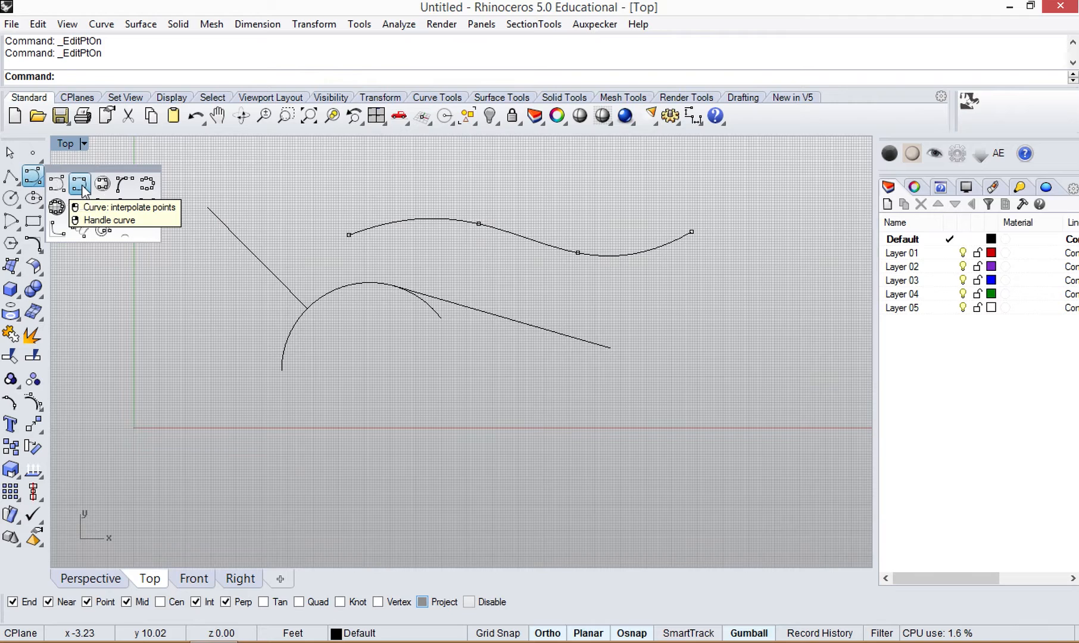
pyautogui.click(81, 185)
pyautogui.click(345, 193)
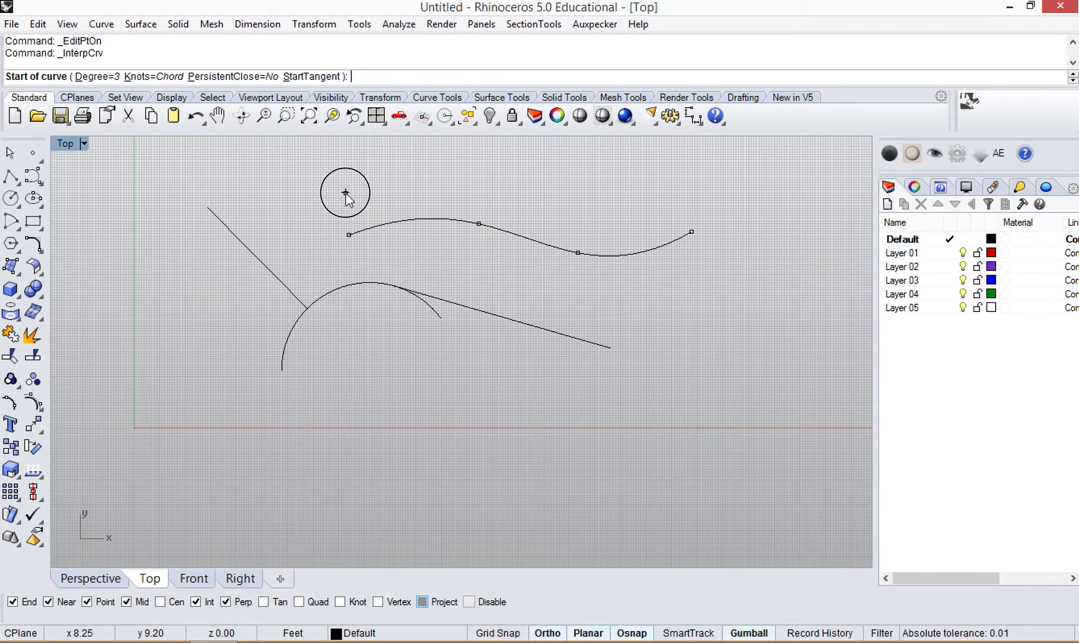
pyautogui.click(476, 170)
pyautogui.press('F8')
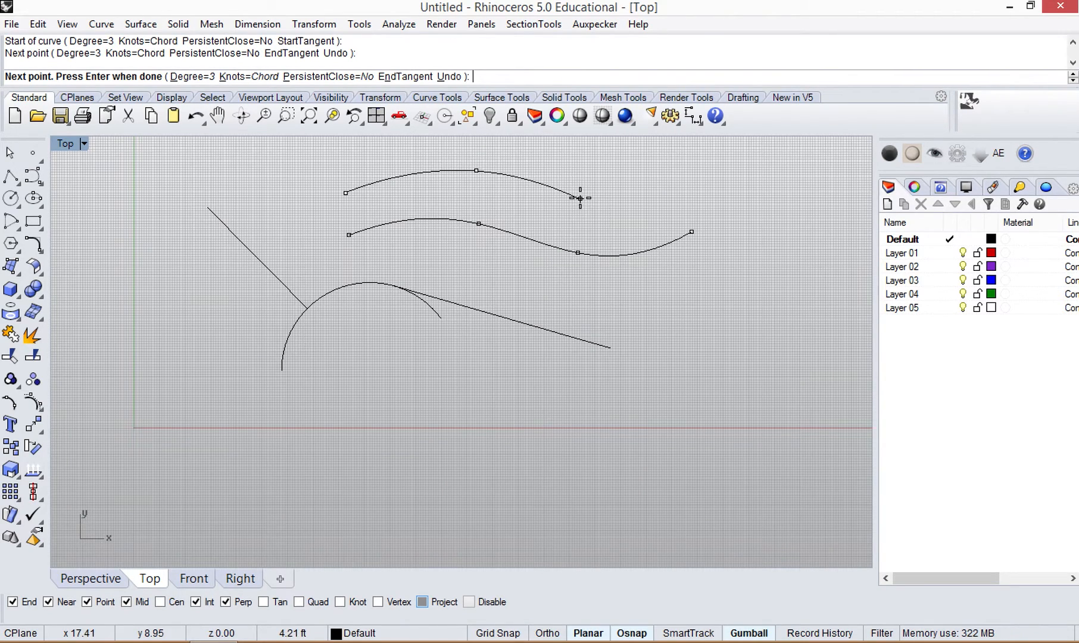
pyautogui.click(579, 197)
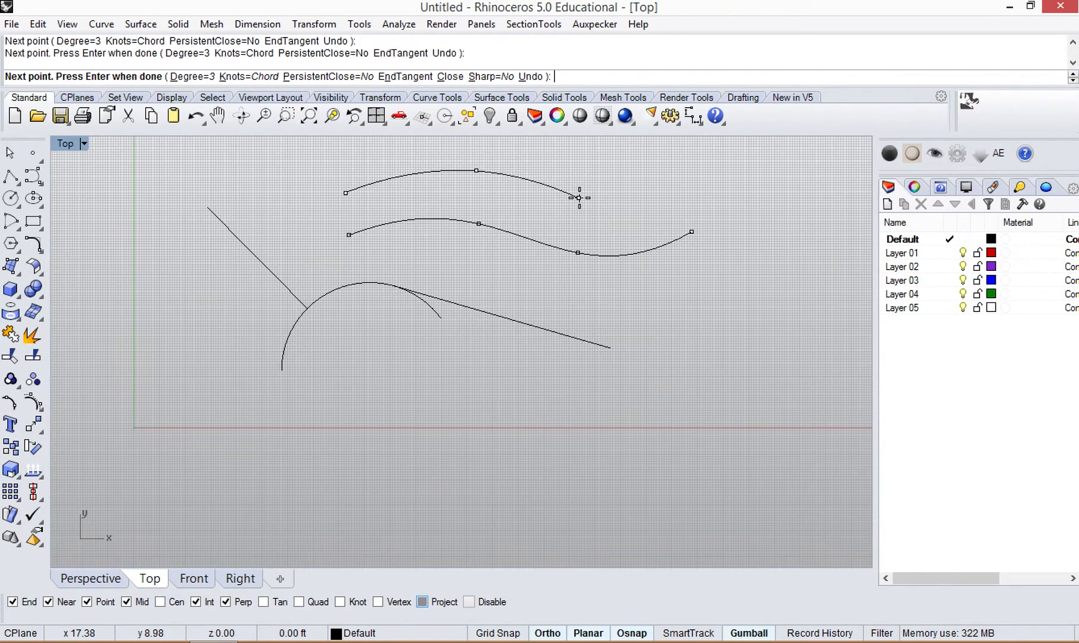
pyautogui.click(688, 176)
pyautogui.press('F8')
pyautogui.press('Return')
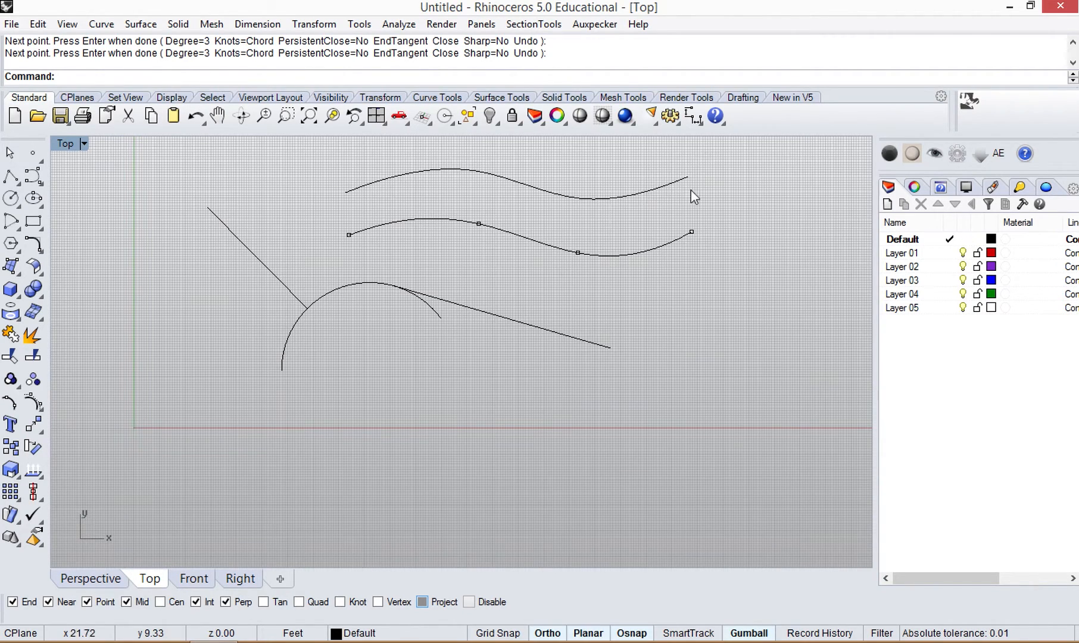
# - Show the control points of the interpolated curve to examine its control polygon, and turn all points off
pyautogui.click(625, 195)
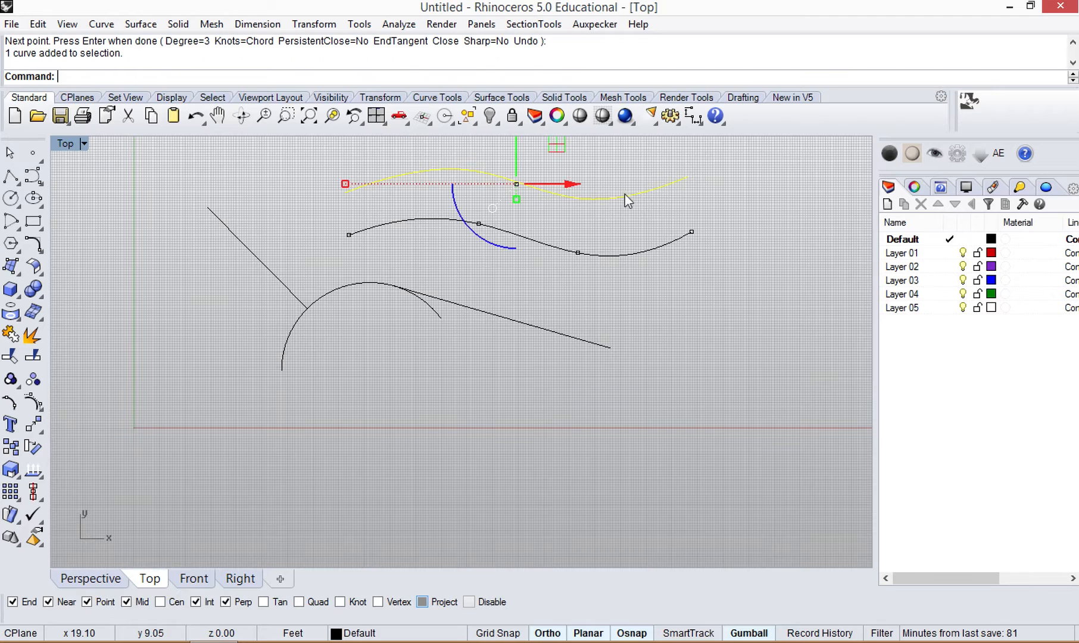
pyautogui.click(731, 222)
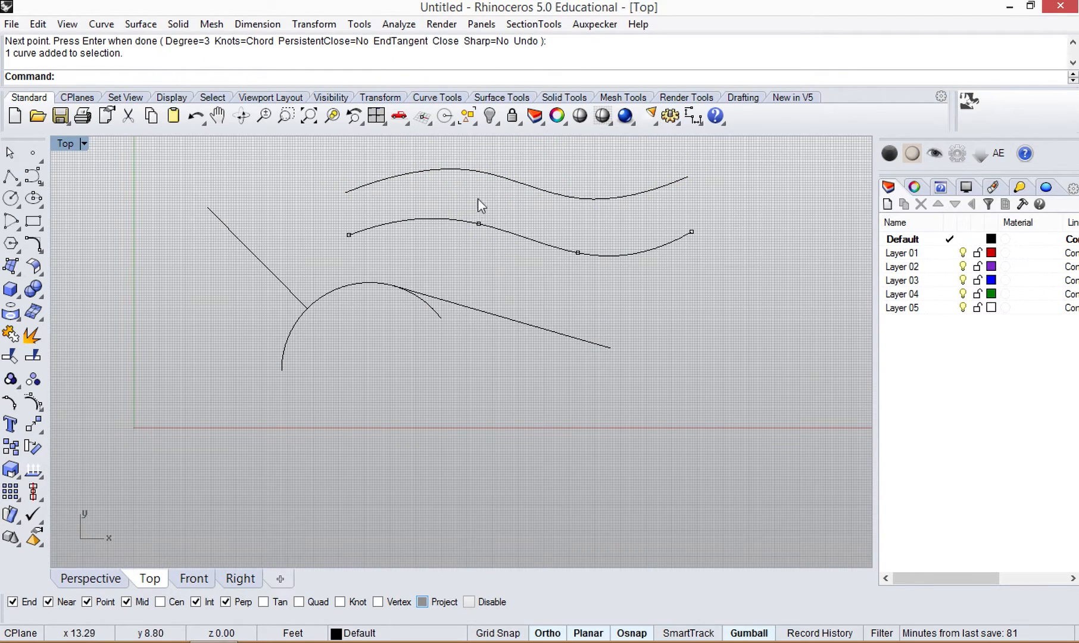
pyautogui.click(525, 186)
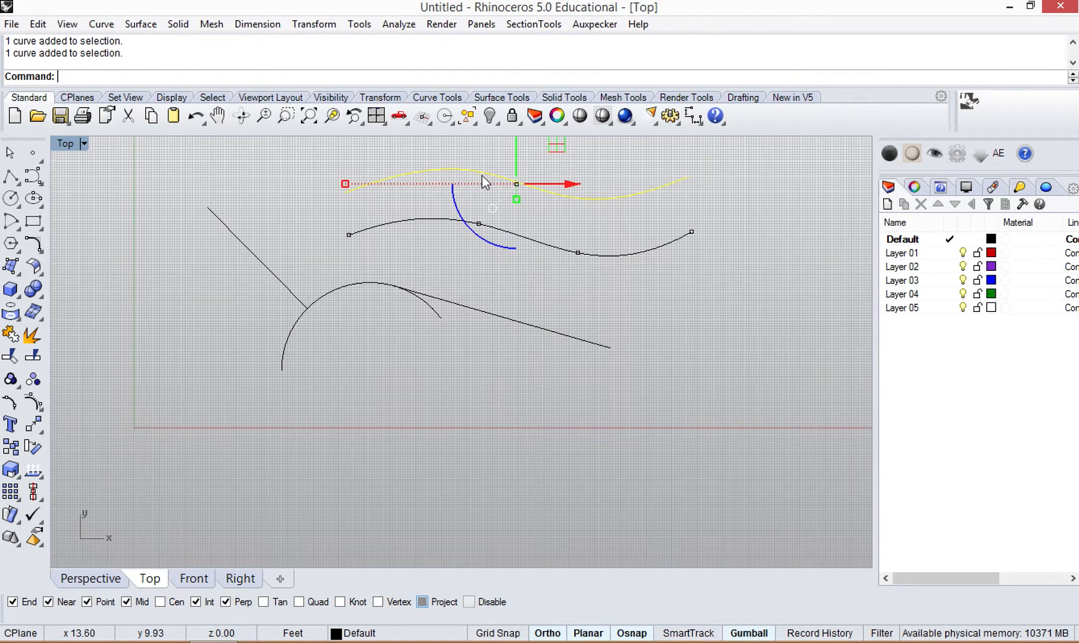
pyautogui.click(34, 405)
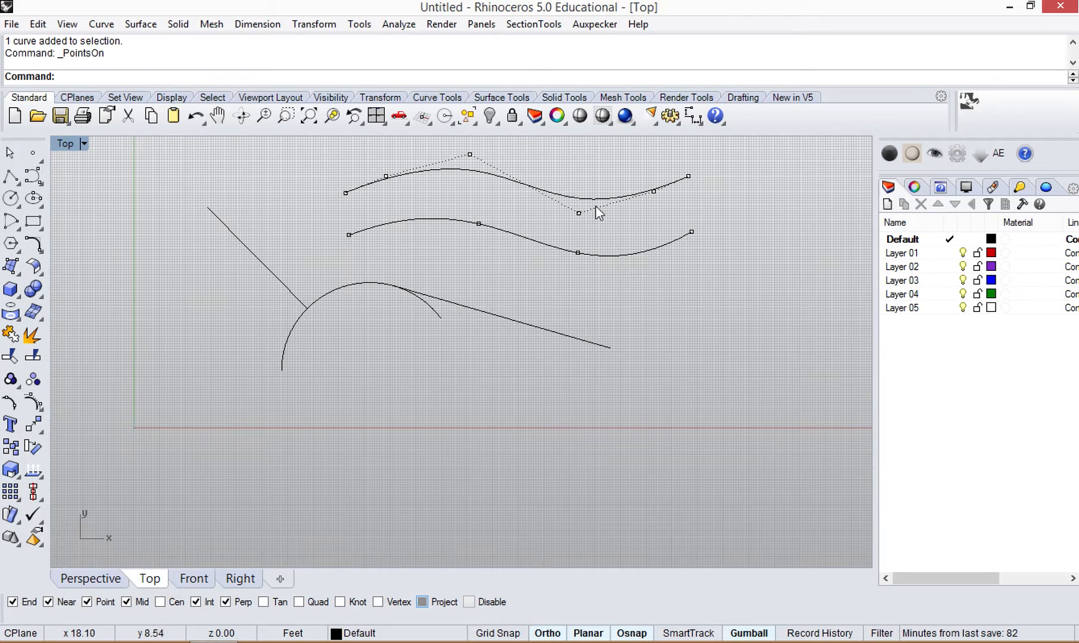
pyautogui.press('Escape')
# - Display edit points on both wavy curves to compare their number and placement, and turn them off
pyautogui.click(556, 191)
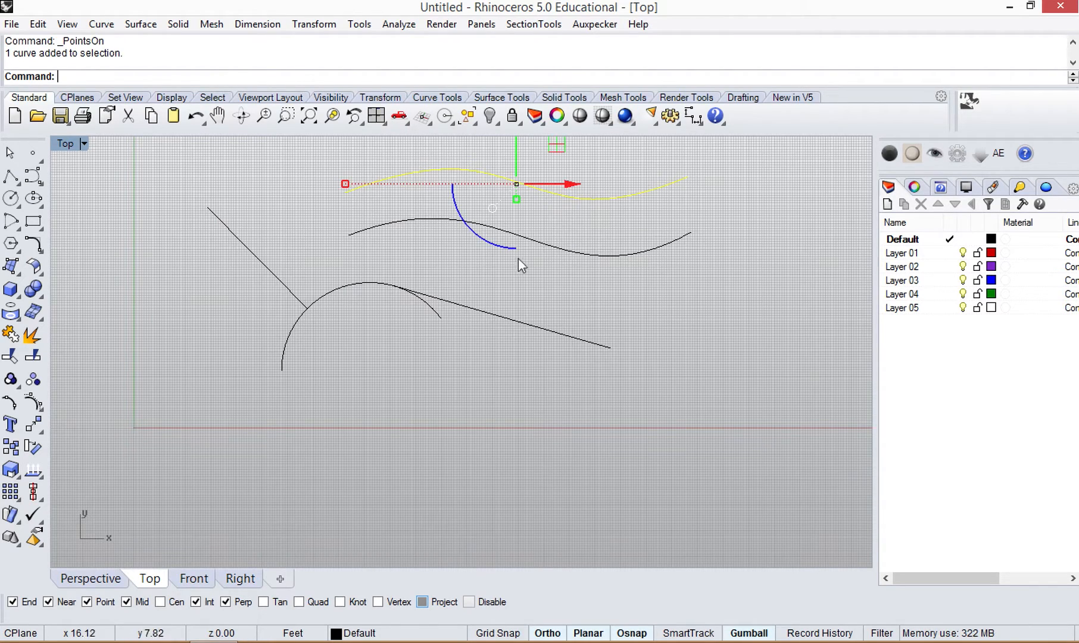
pyautogui.rightClick(11, 379)
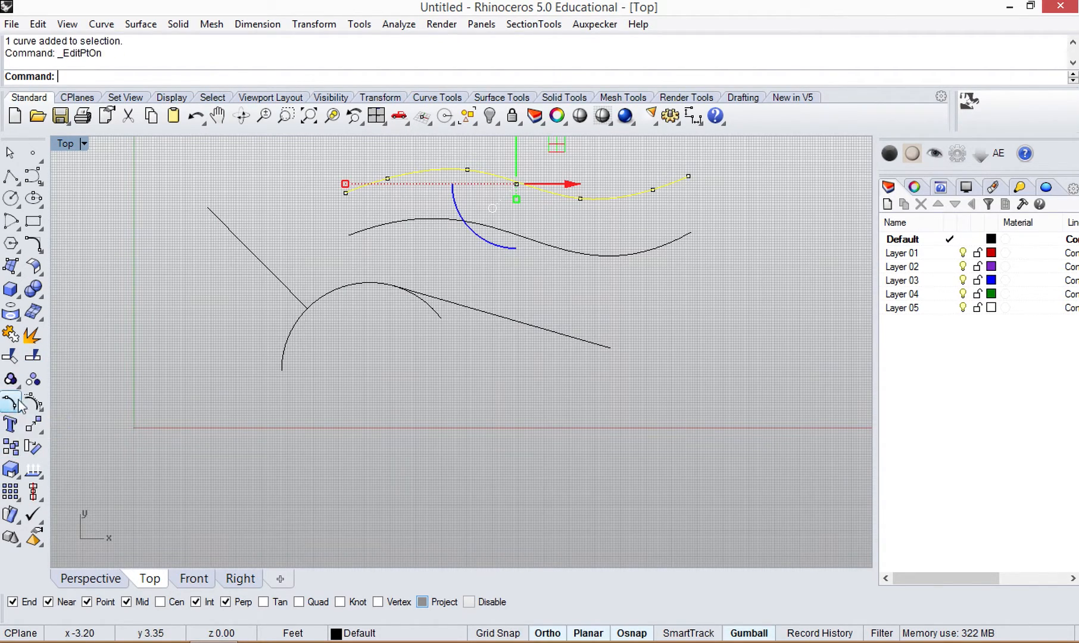
pyautogui.click(587, 251)
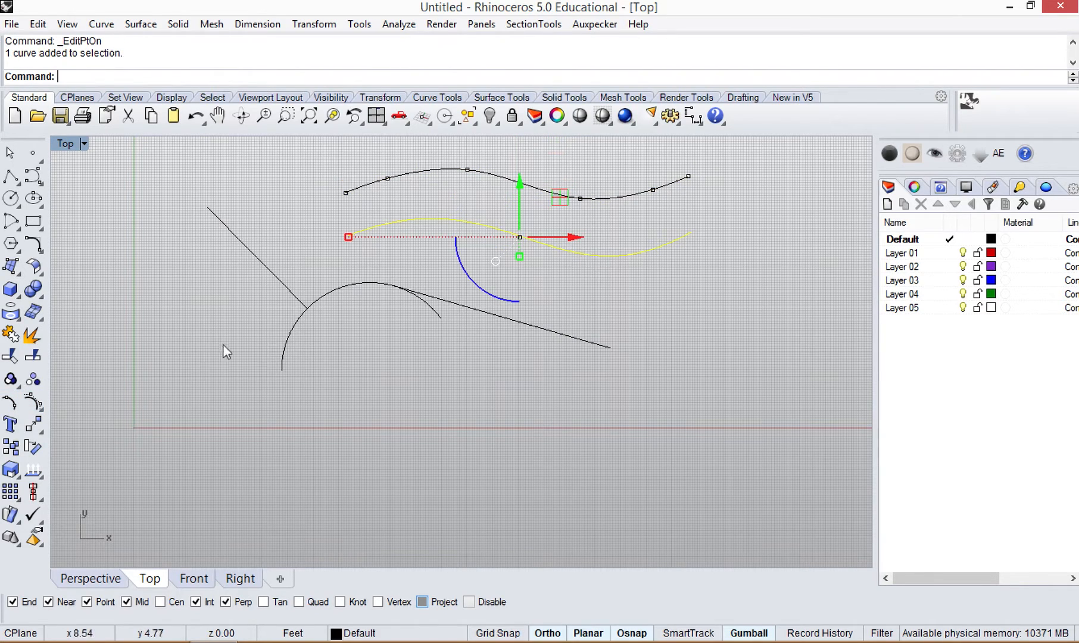
pyautogui.click(12, 402)
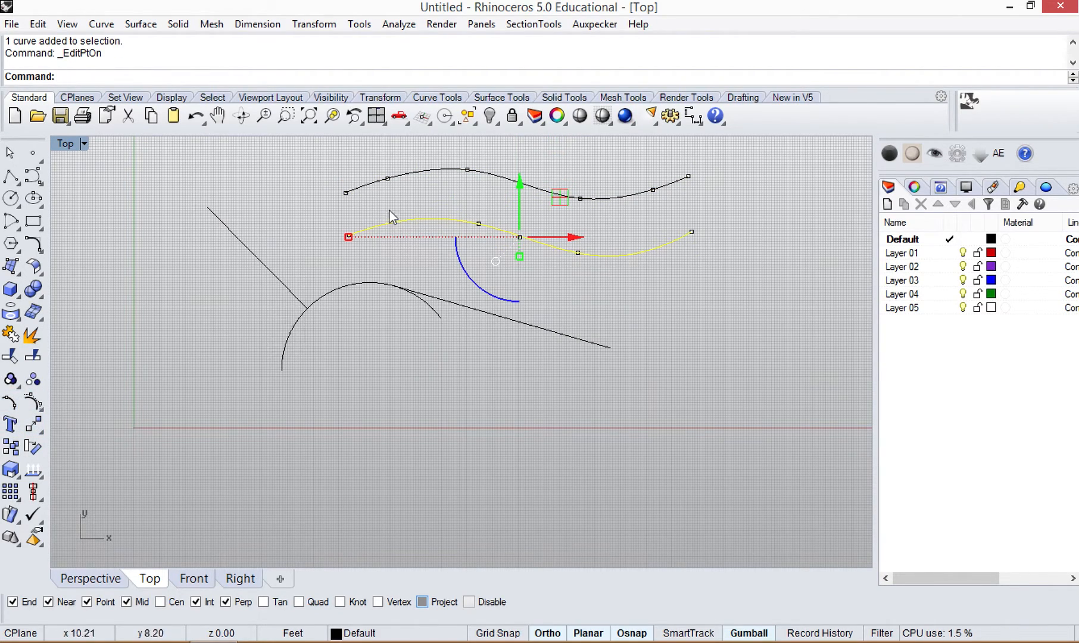
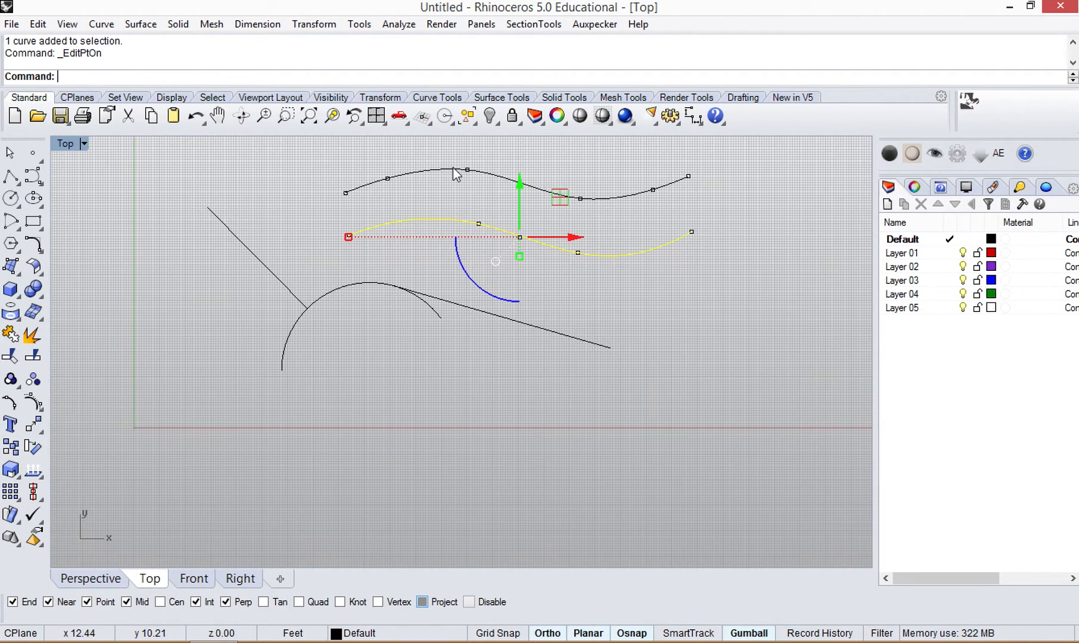
pyautogui.click(681, 321)
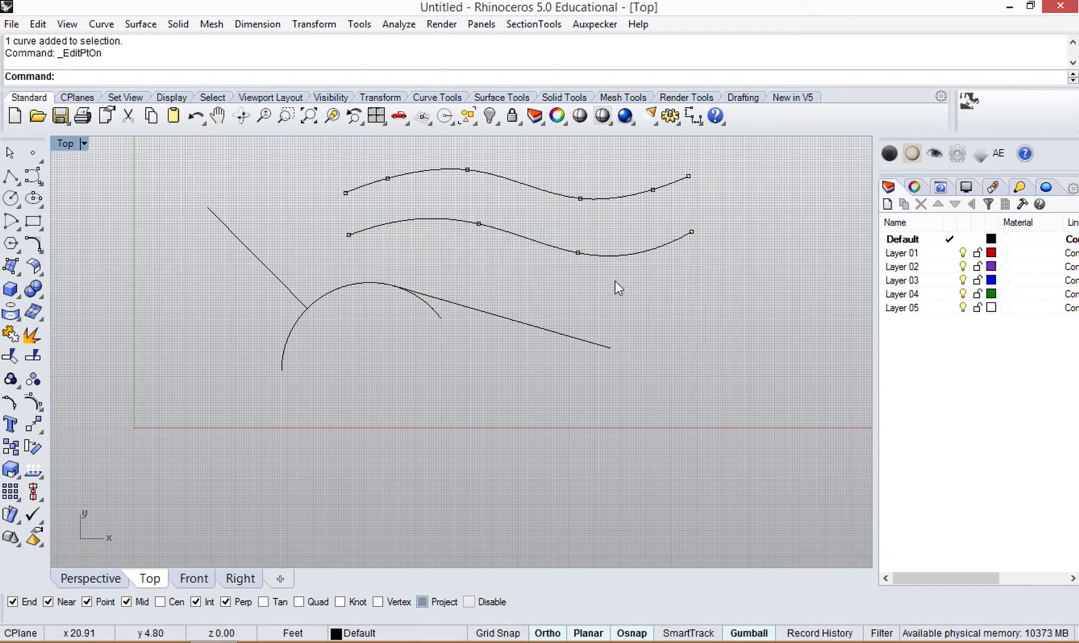
pyautogui.press('Escape')
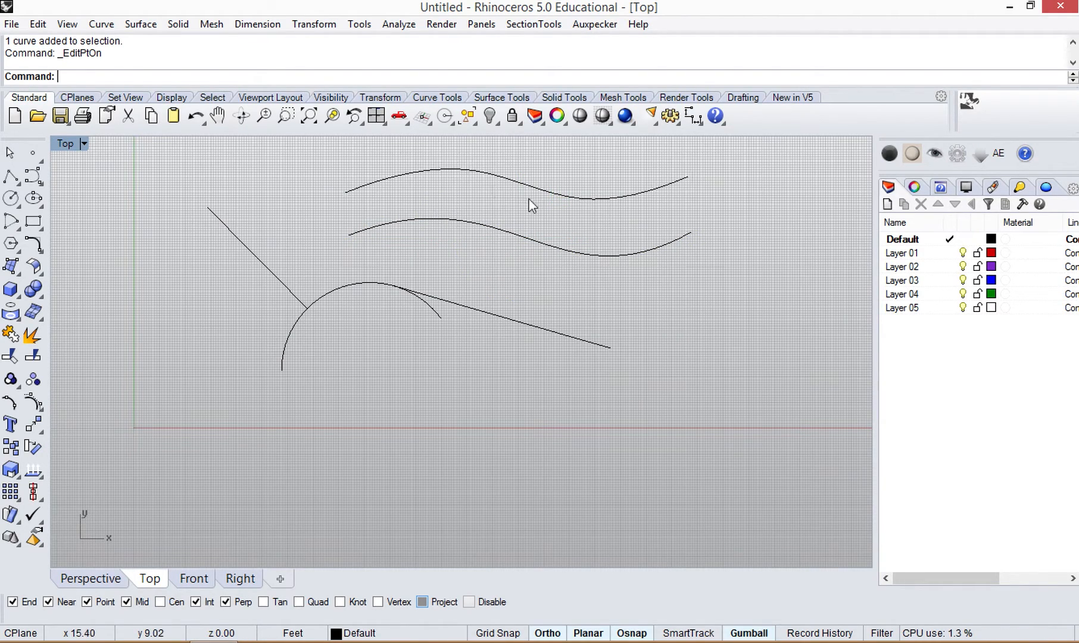
# - Show the control points of the upper wavy curve to inspect its control polygon, and turn them off
pyautogui.click(517, 180)
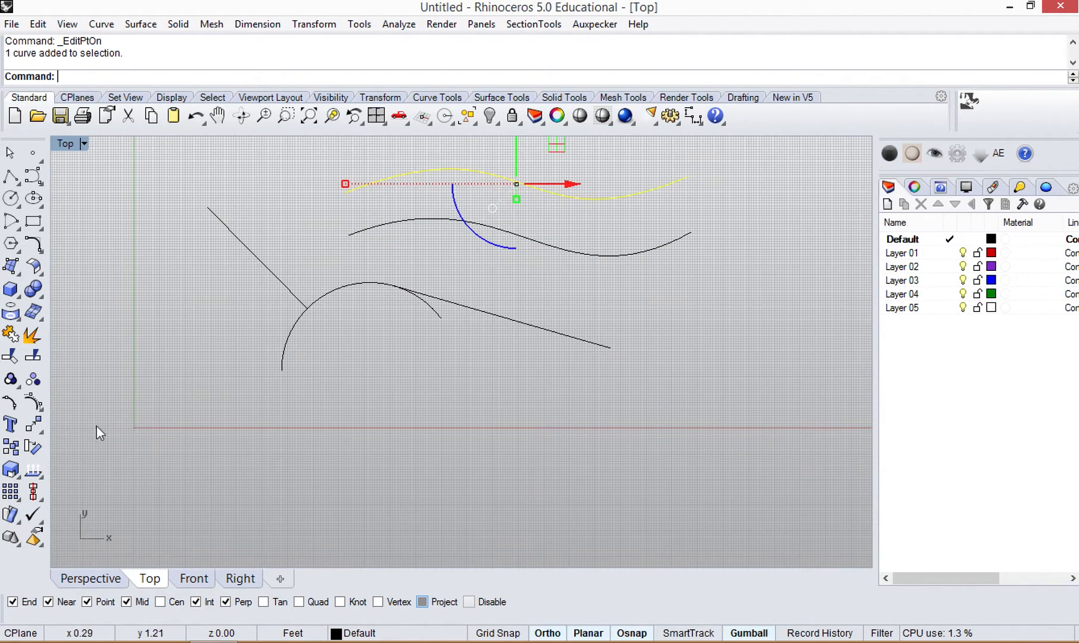
pyautogui.click(43, 401)
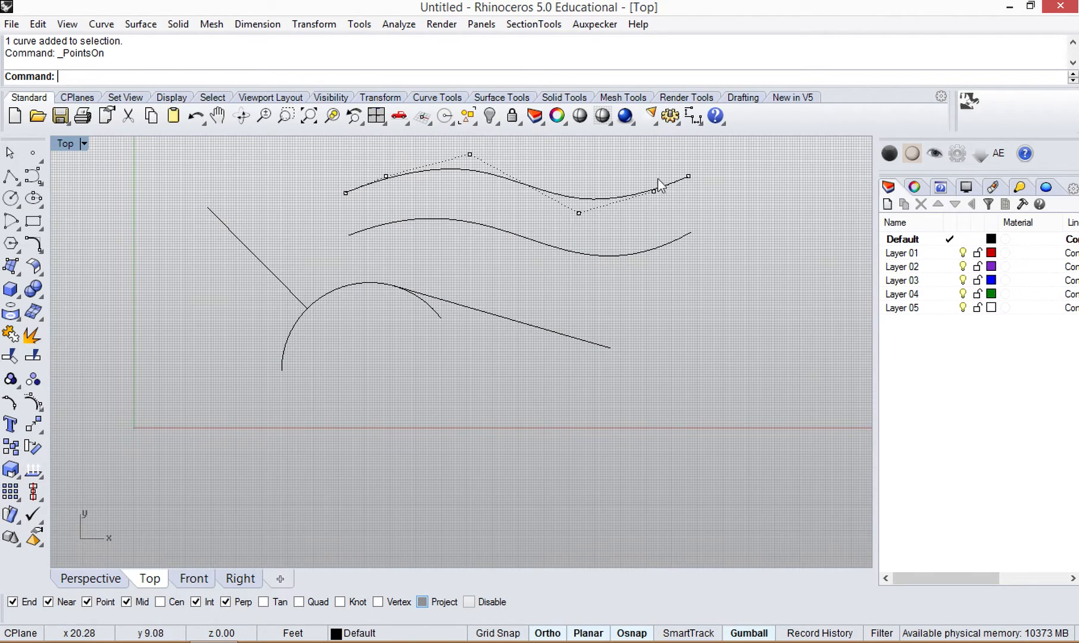
pyautogui.press('Escape')
# - Highlight the upper and lower wavy curves in turn to compare them, and clear the selection
pyautogui.click(604, 200)
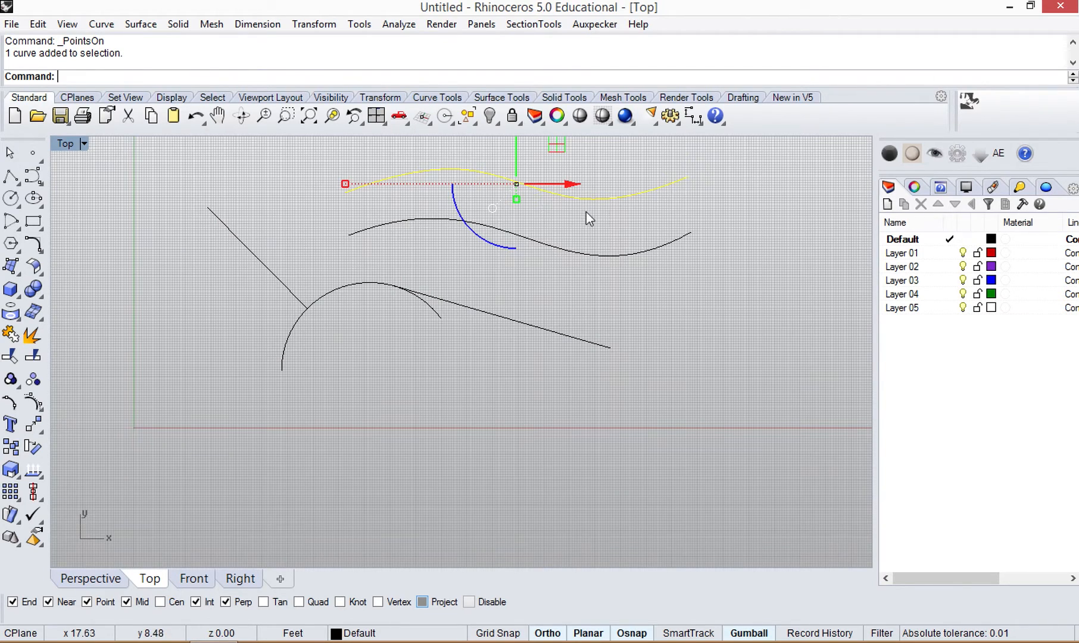
pyautogui.click(614, 256)
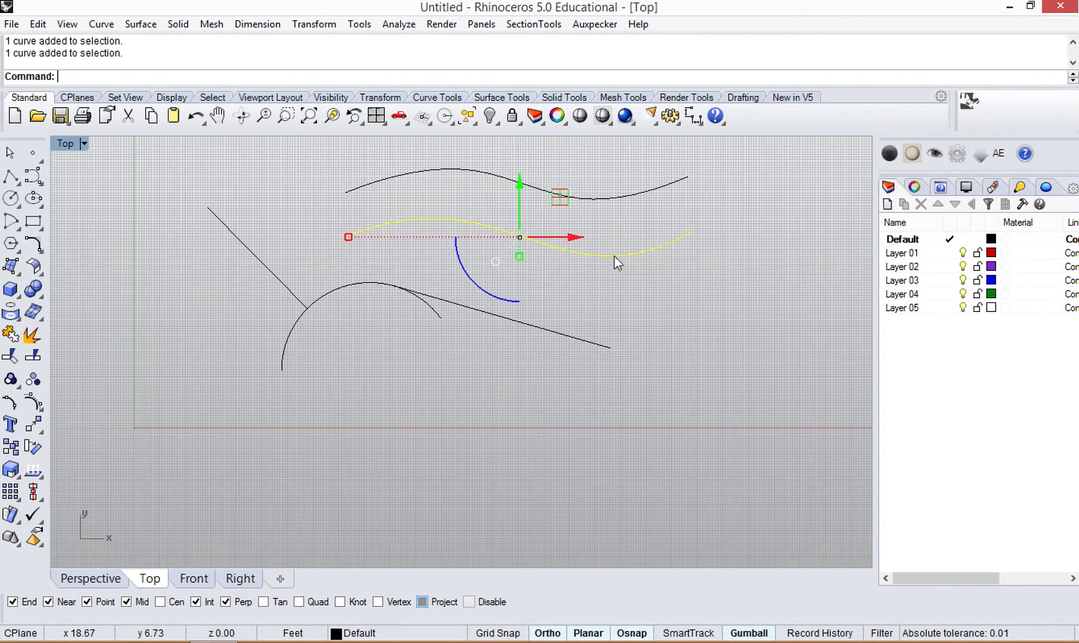
pyautogui.click(606, 197)
pyautogui.click(641, 253)
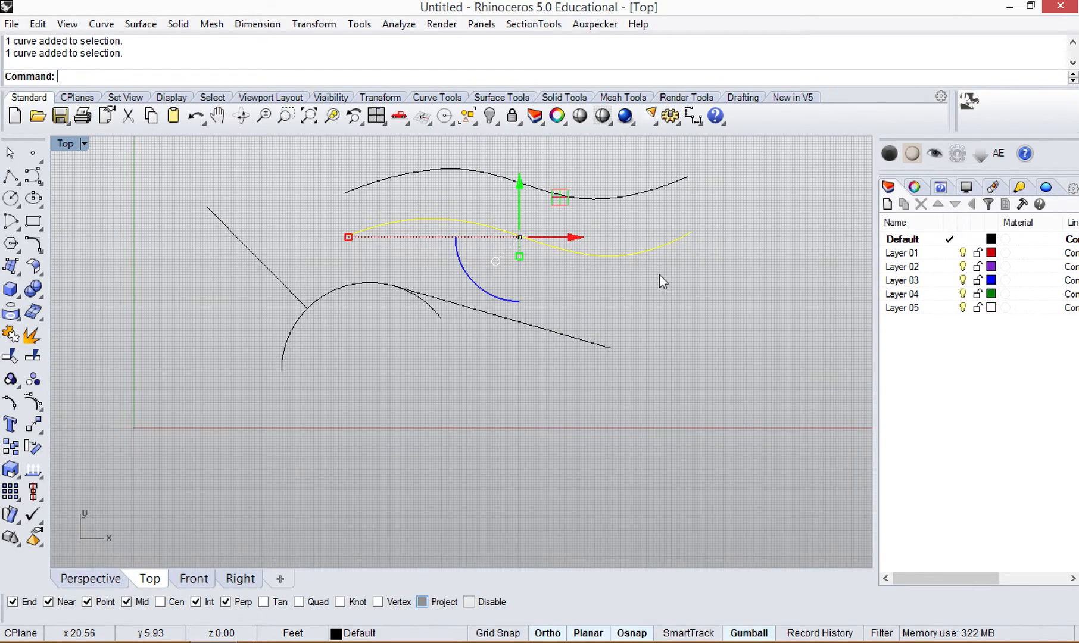
pyautogui.click(605, 300)
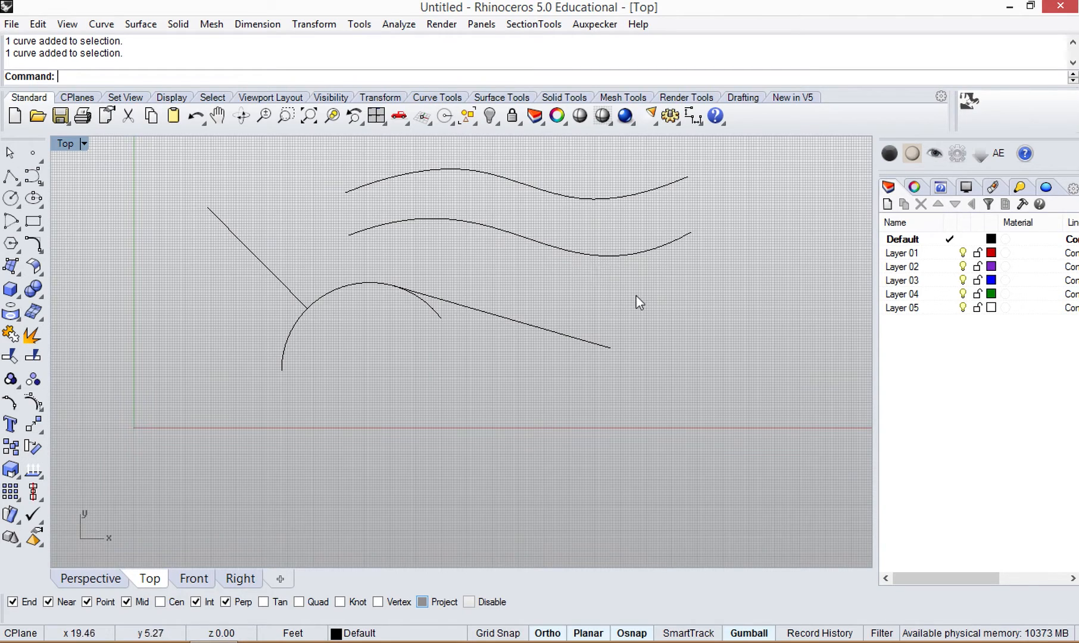
pyautogui.click(42, 188)
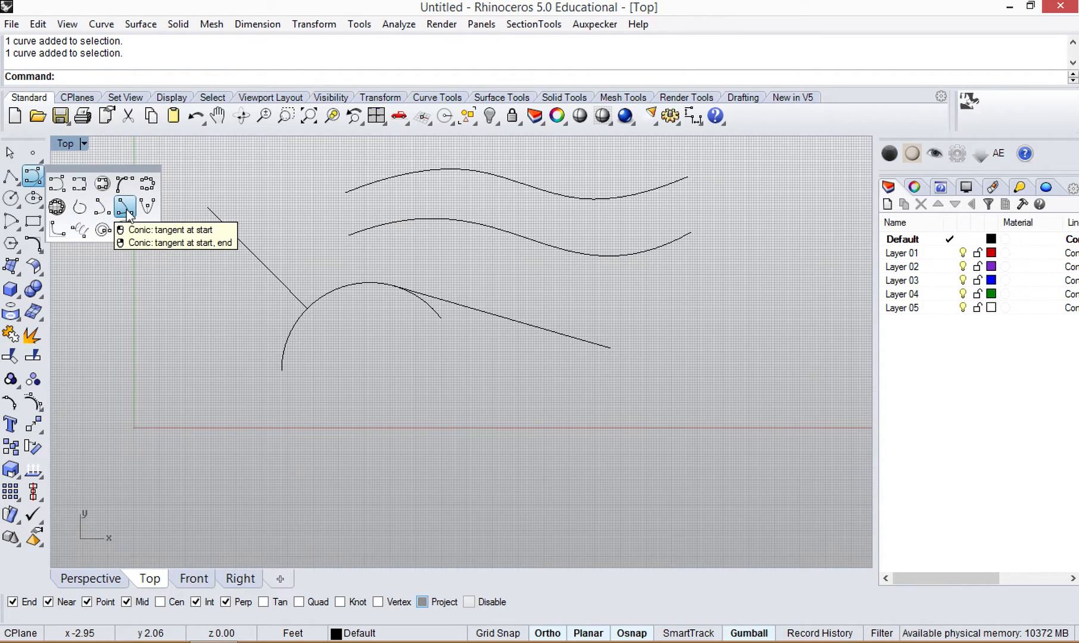
pyautogui.click(101, 231)
pyautogui.click(511, 374)
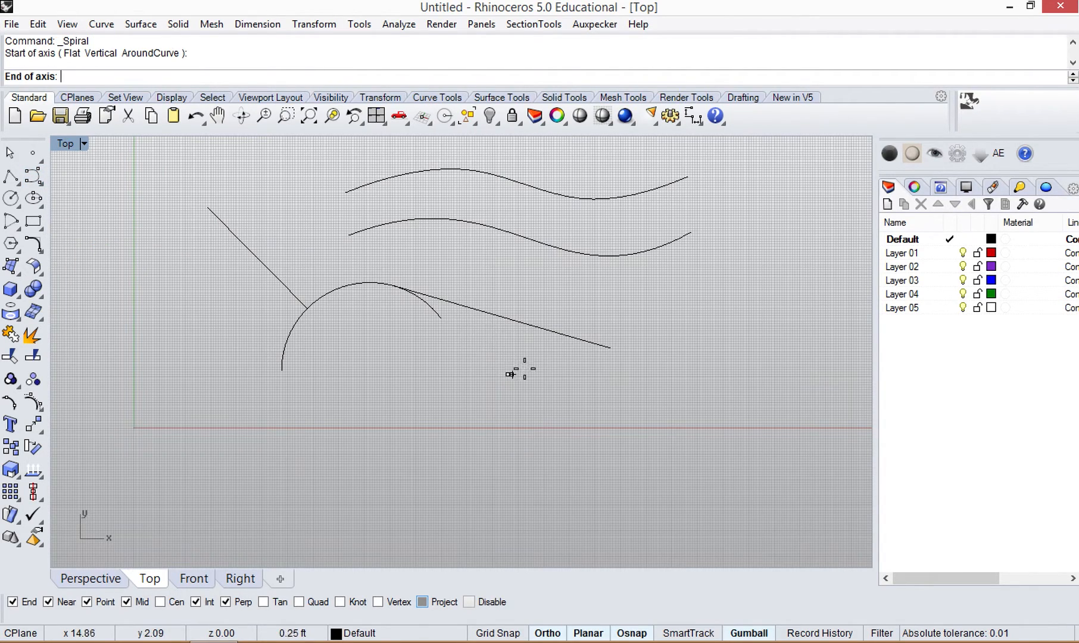
pyautogui.click(576, 374)
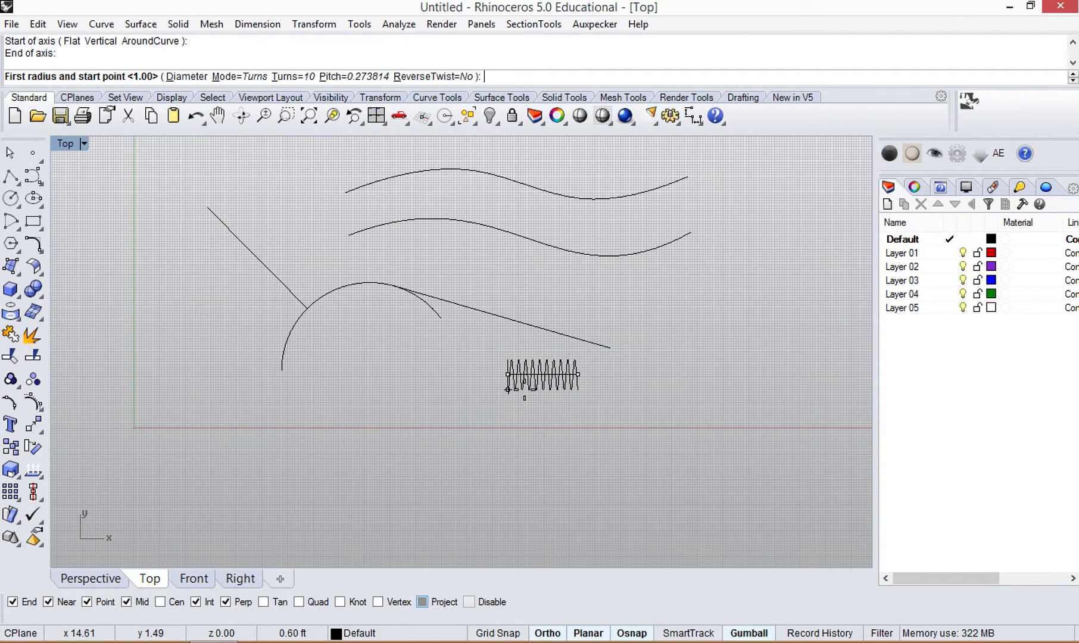
pyautogui.press('Escape')
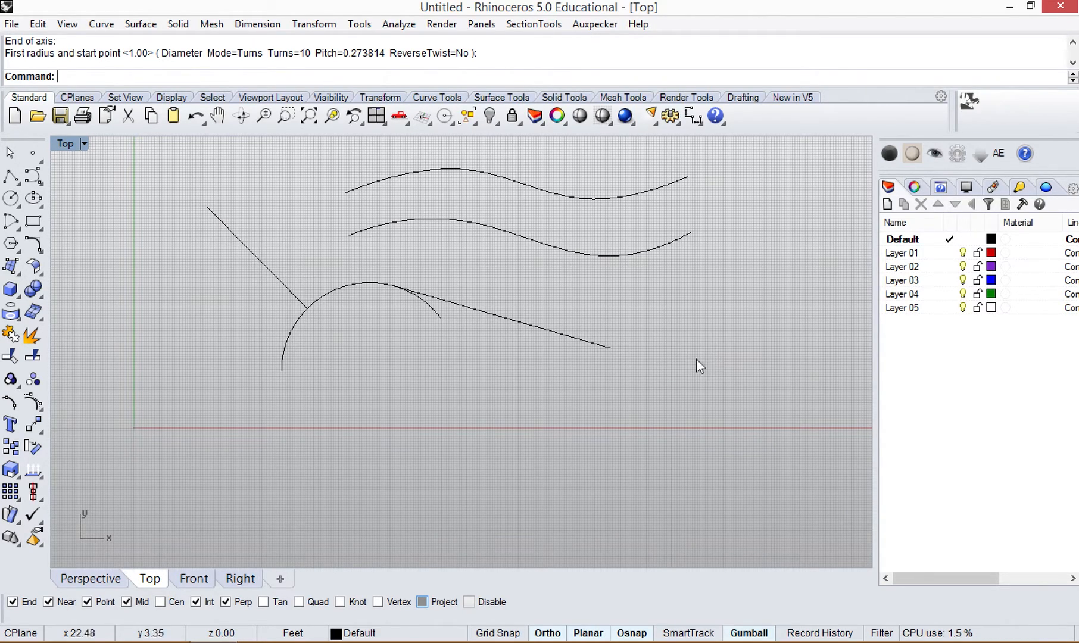
# - Delete both wavy curves above the arc and lines
pyautogui.press('ctrl')
pyautogui.moveTo(539, 262); pyautogui.dragTo(499, 162)
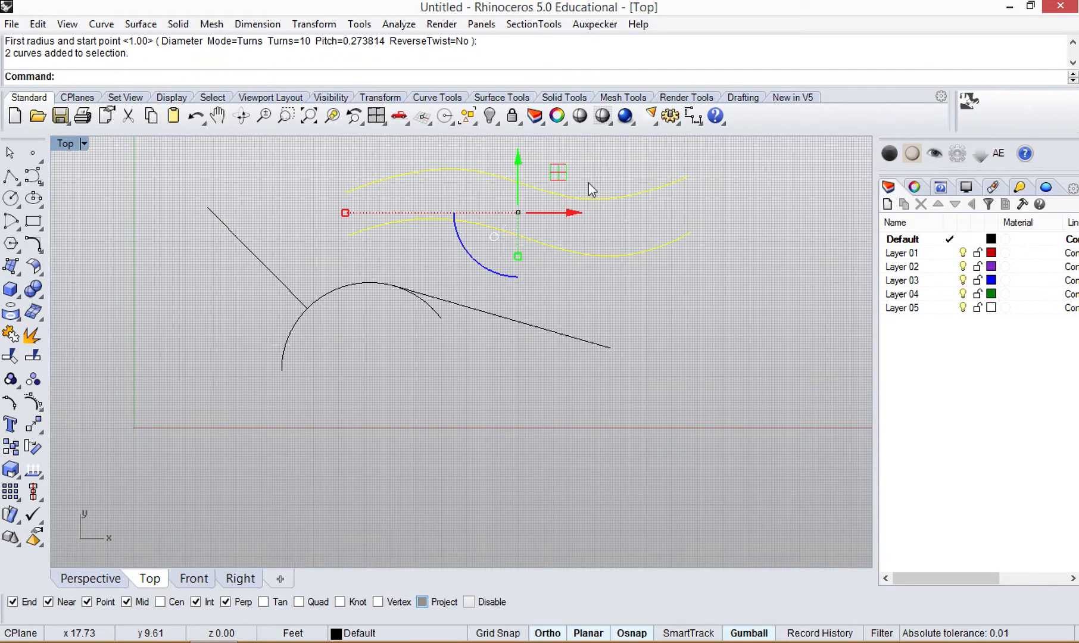
pyautogui.press('Delete')
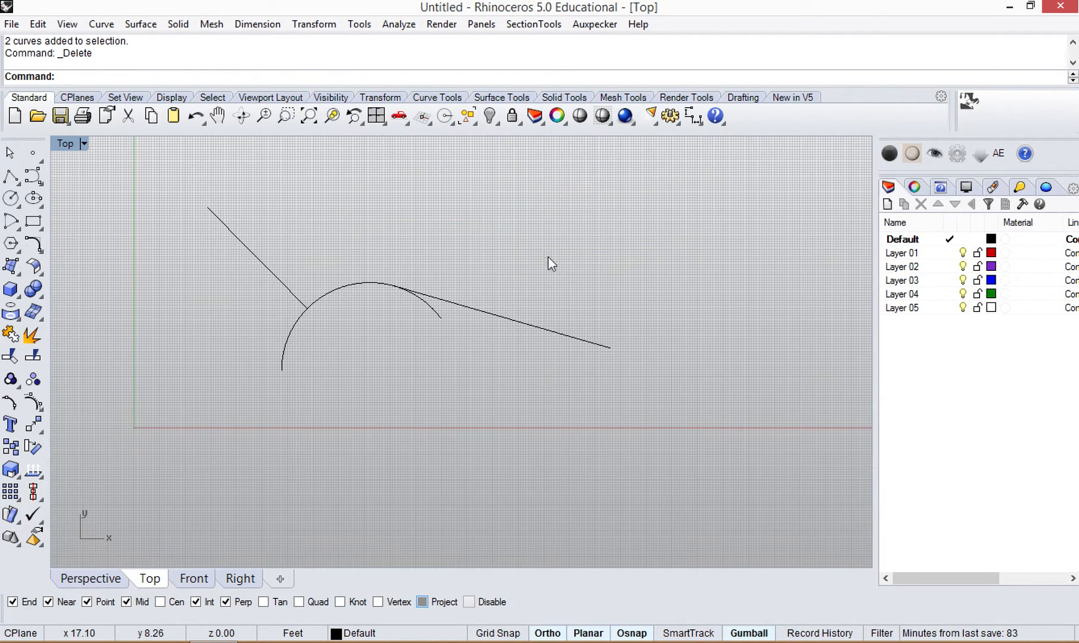
# - Draw a degree-3 control point curve through six alternating high and low points above the arc and tangent line
pyautogui.moveTo(413, 325); pyautogui.dragTo(411, 393, button='right')
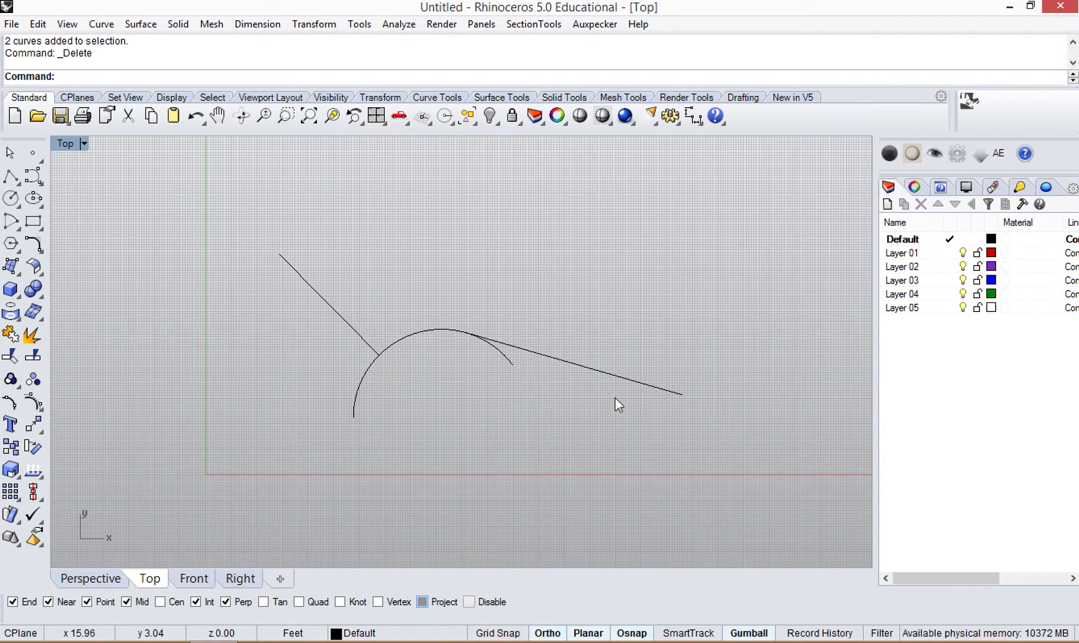
pyautogui.moveTo(611, 402); pyautogui.dragTo(572, 380, button='right')
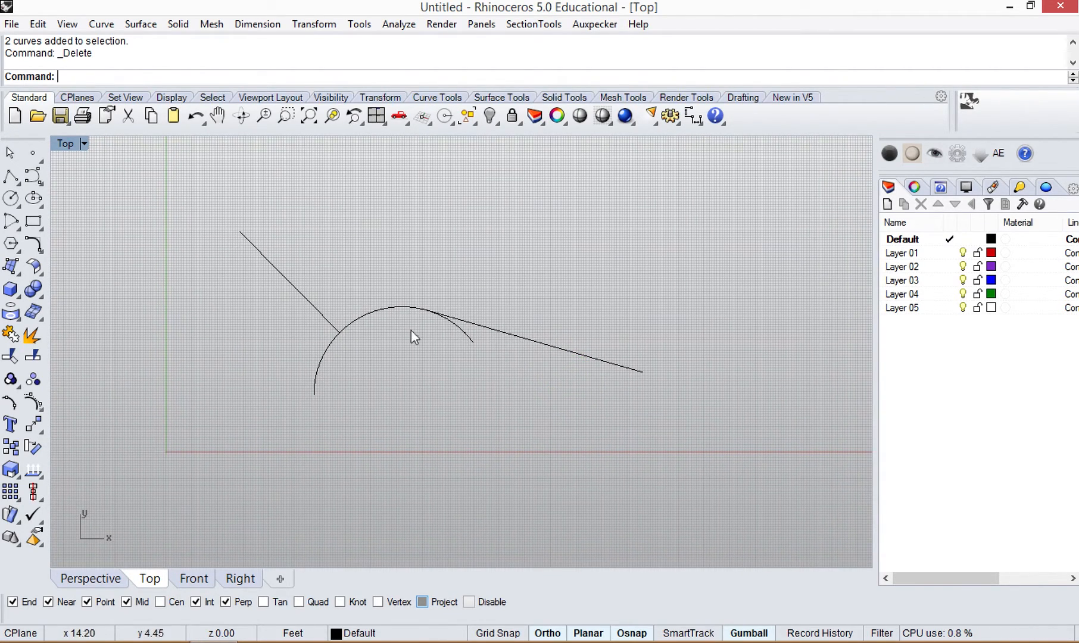
pyautogui.click(32, 176)
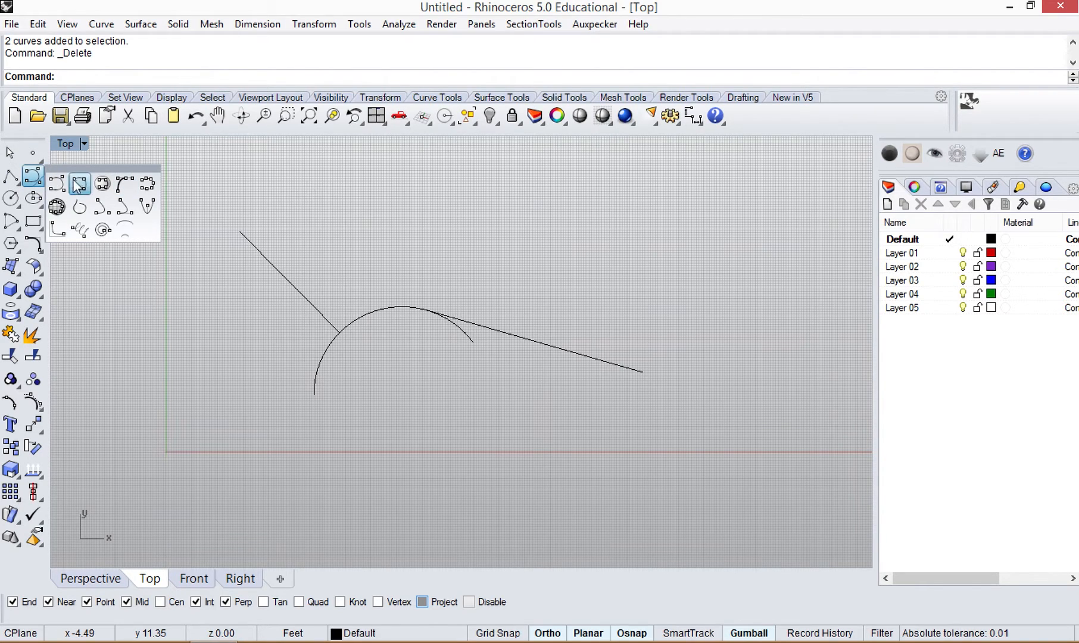
pyautogui.click(57, 183)
pyautogui.click(353, 233)
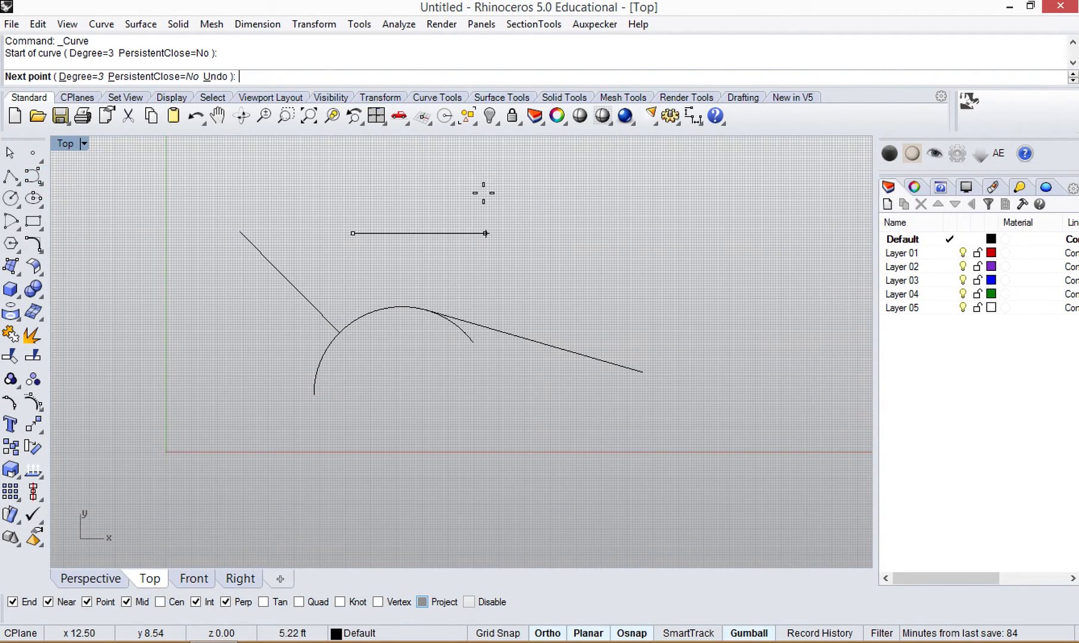
pyautogui.click(473, 184)
pyautogui.click(596, 285)
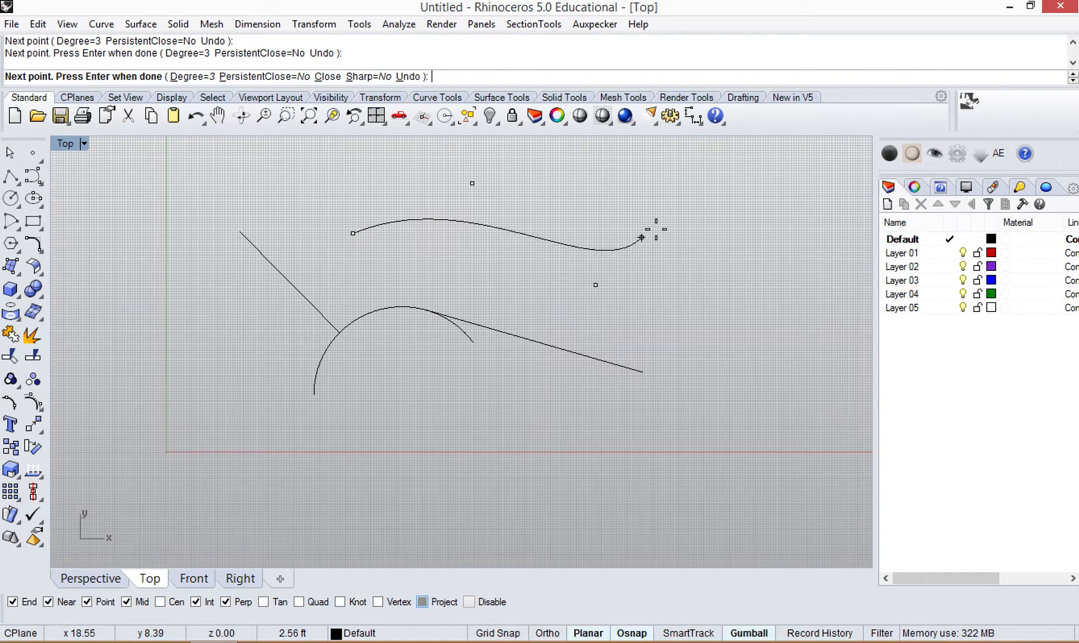
pyautogui.click(676, 216)
pyautogui.click(776, 281)
pyautogui.click(809, 187)
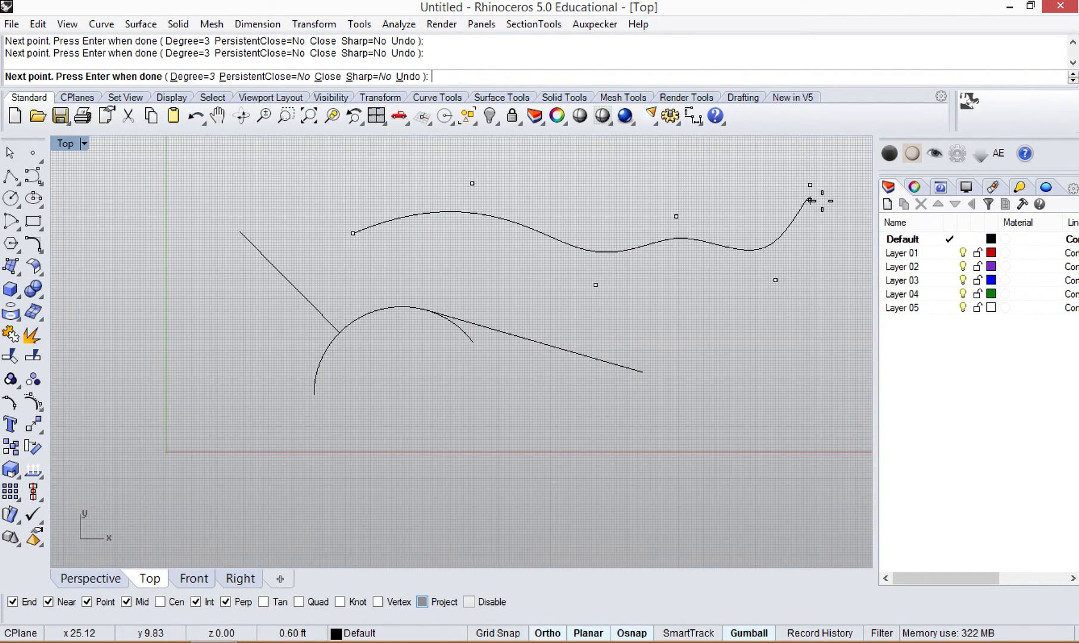
pyautogui.press('Return')
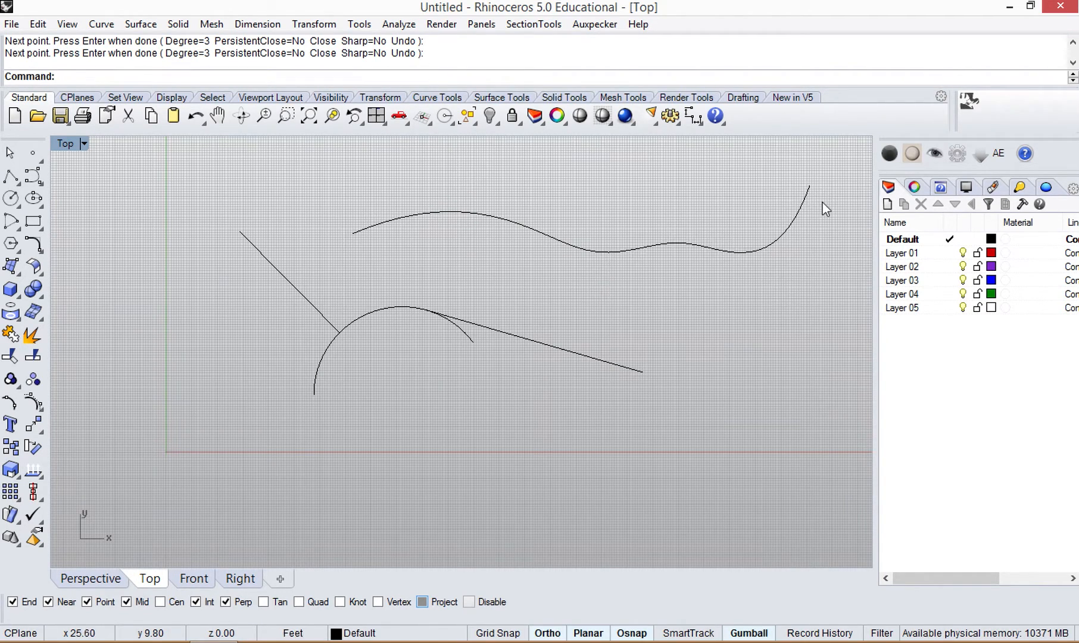
# - Turn on the edit points of the new wavy control point curve
pyautogui.click(496, 219)
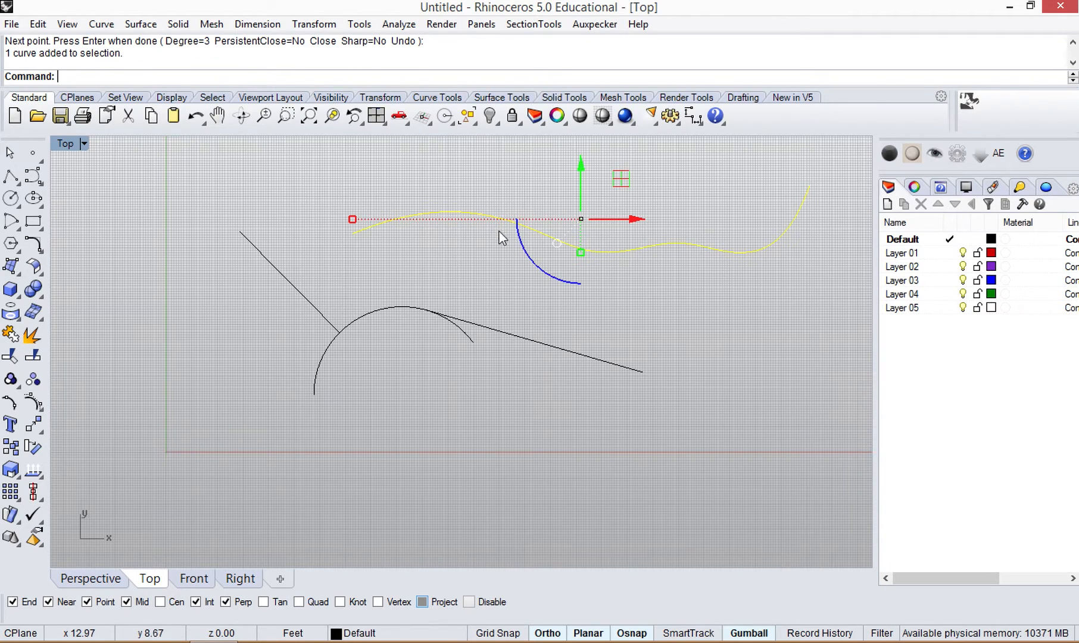
pyautogui.click(10, 404)
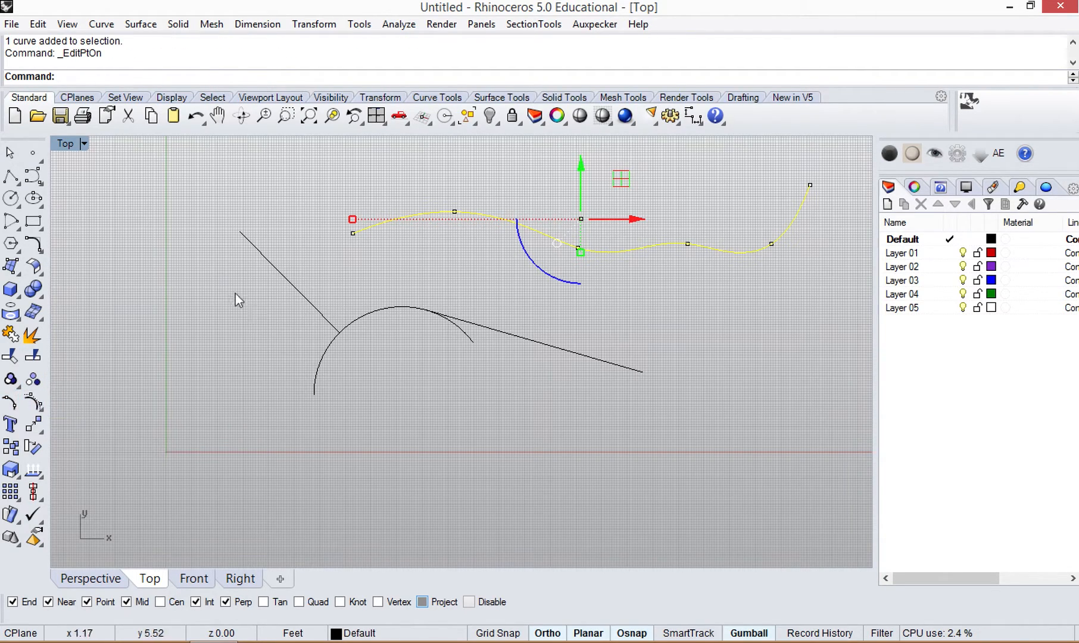
# - Try deleting the edit point at the curve's first crest, undo the deletion, and clear the point selection
pyautogui.click(455, 214)
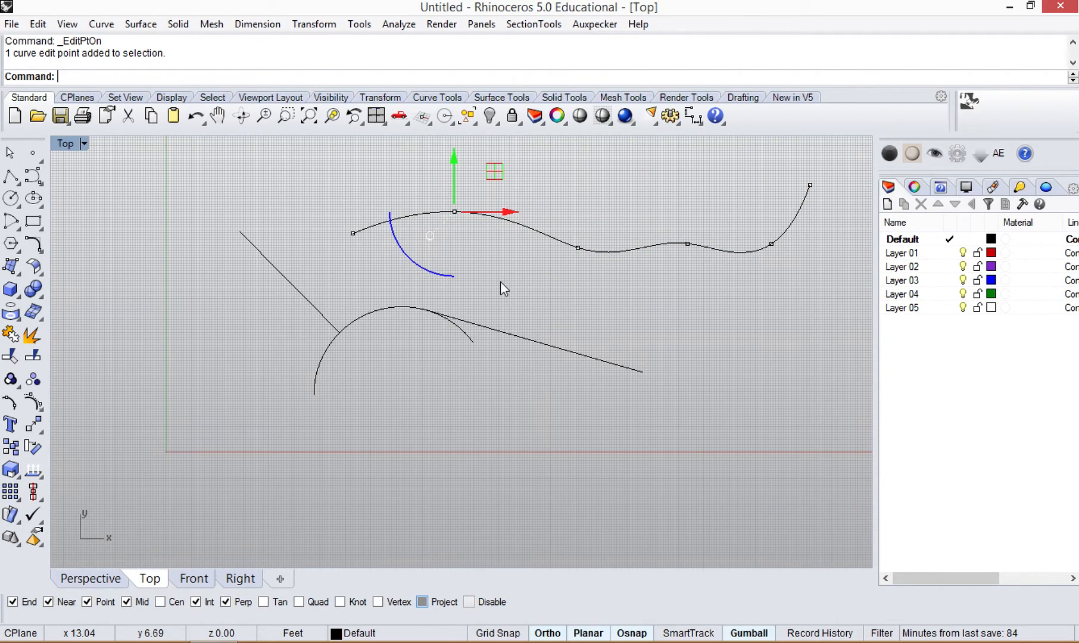
pyautogui.press('Delete')
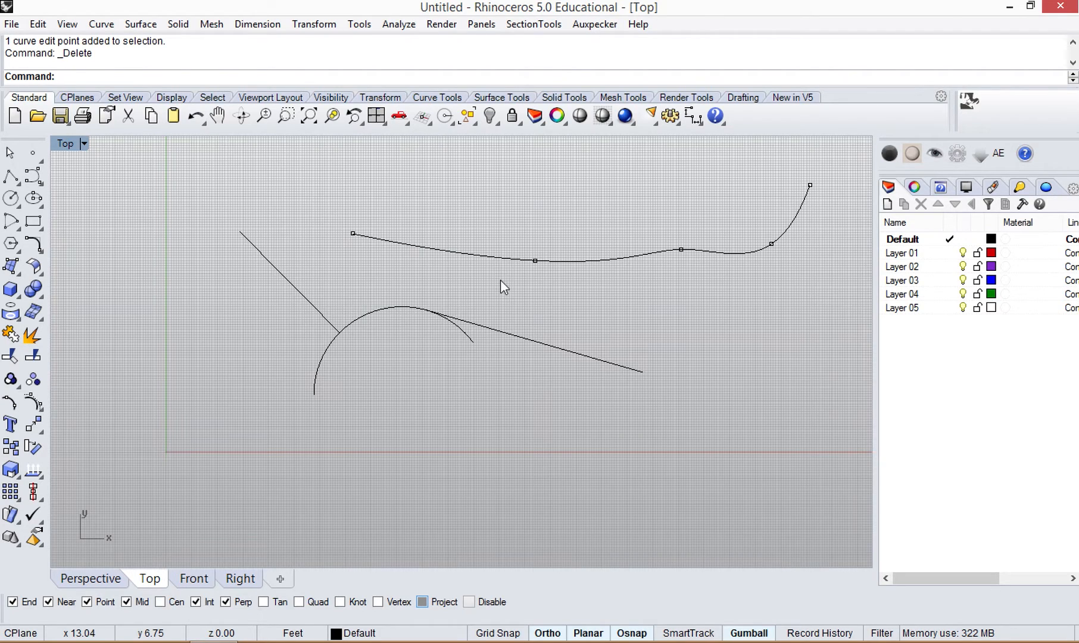
pyautogui.hotkey('ctrl', 'z')
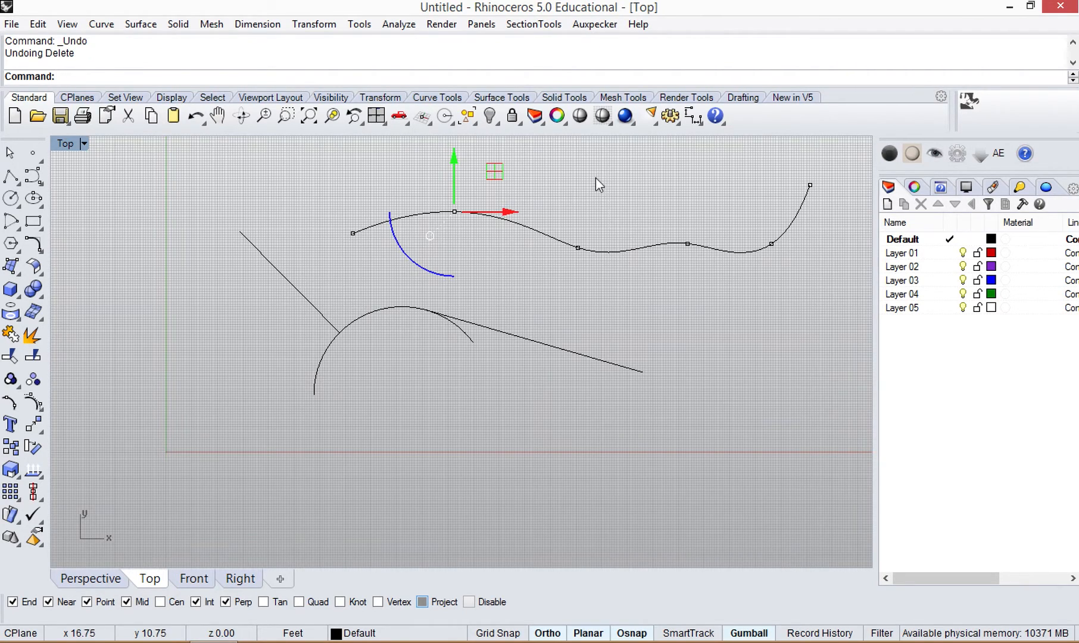
pyautogui.click(568, 202)
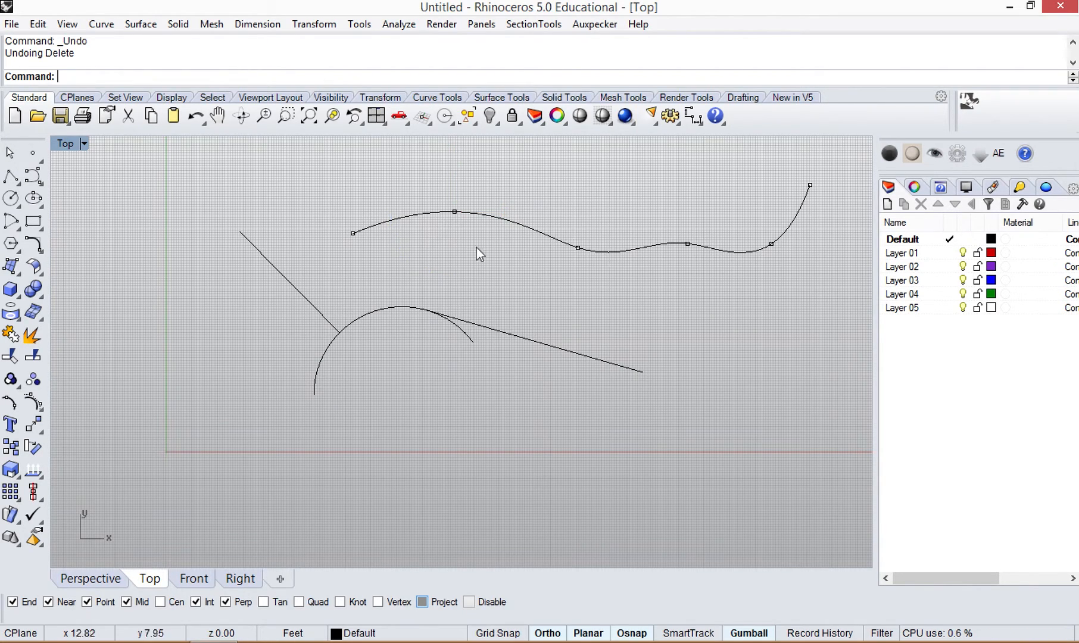
pyautogui.click(455, 216)
pyautogui.click(600, 209)
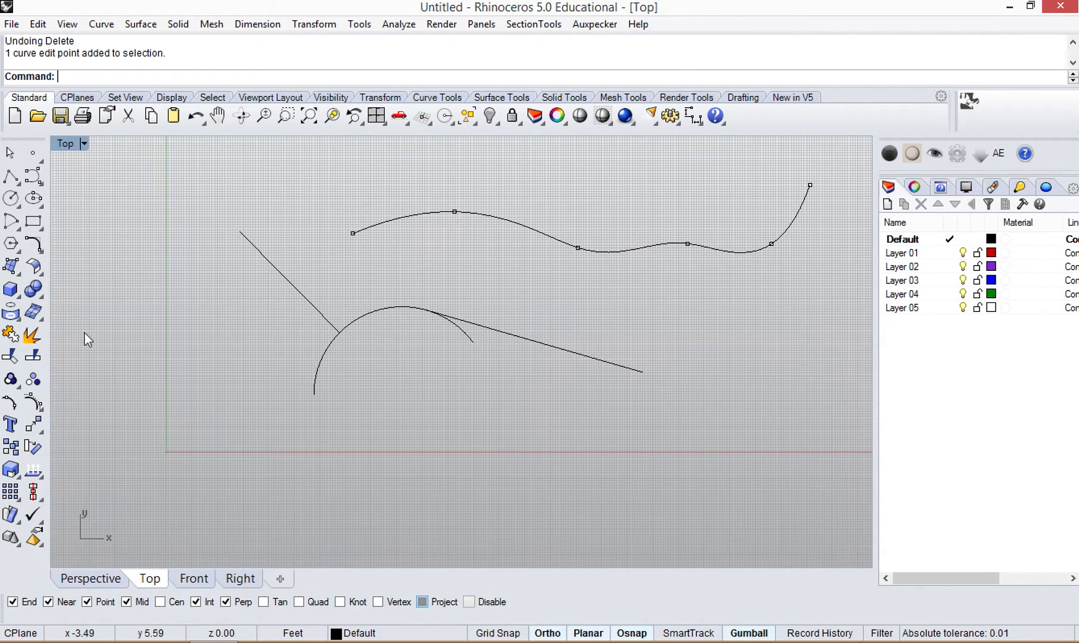
# - Insert two knots into the wavy curve, one on each side of its first crest
pyautogui.click(40, 409)
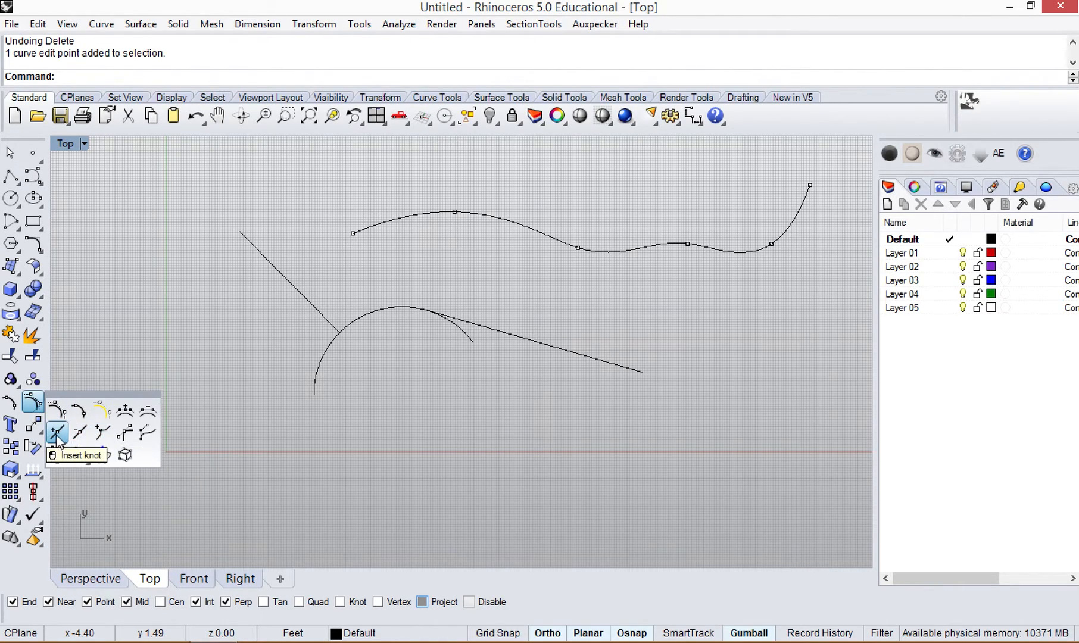
pyautogui.click(57, 433)
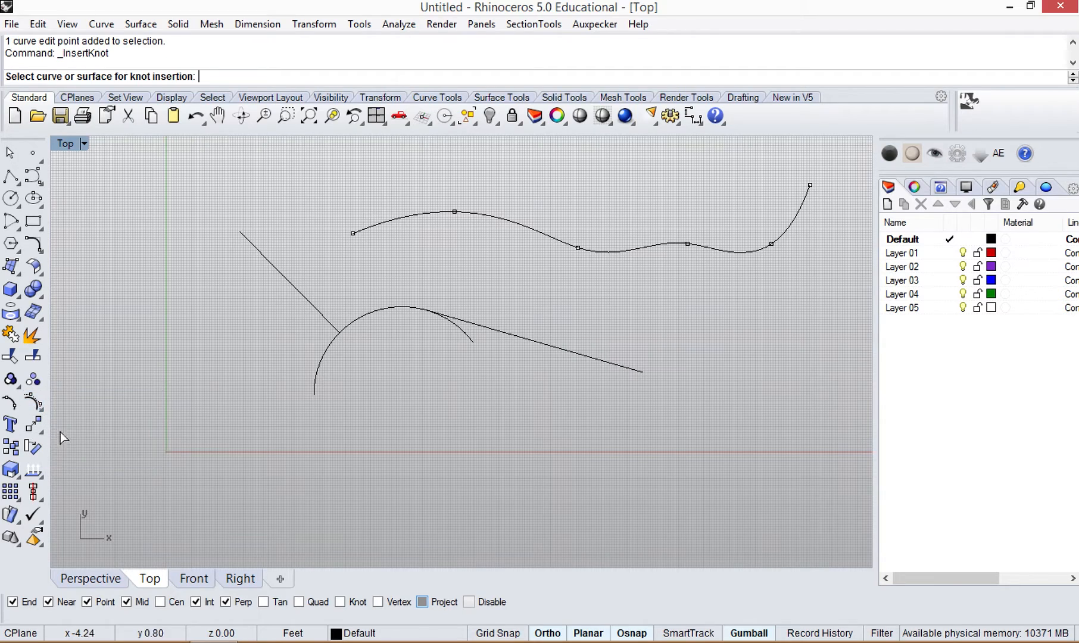
pyautogui.click(409, 218)
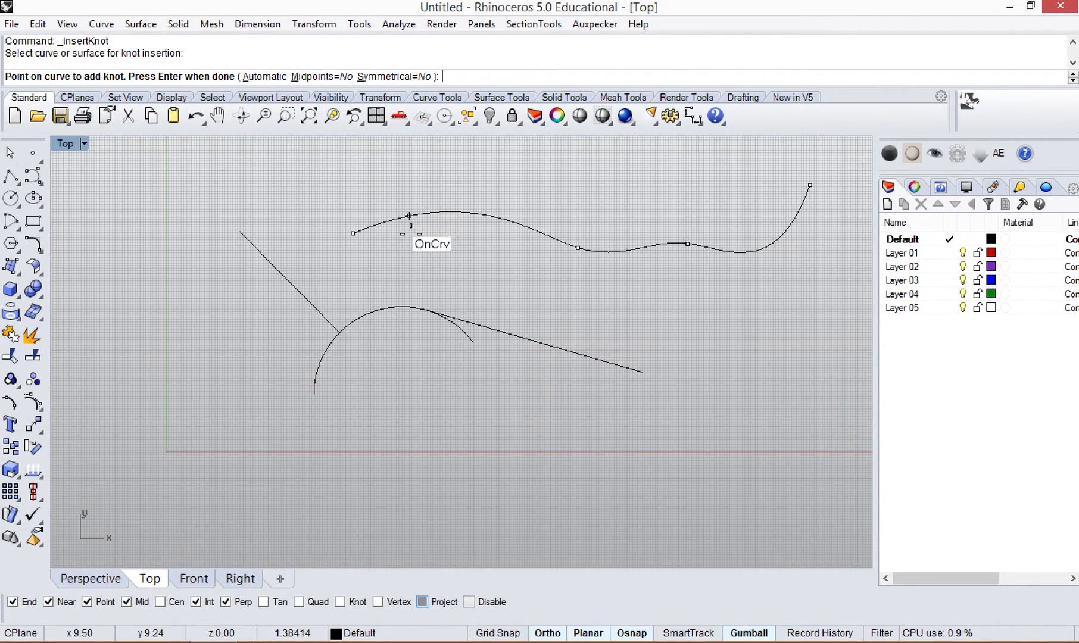
pyautogui.click(394, 220)
pyautogui.click(508, 220)
pyautogui.rightClick(515, 289)
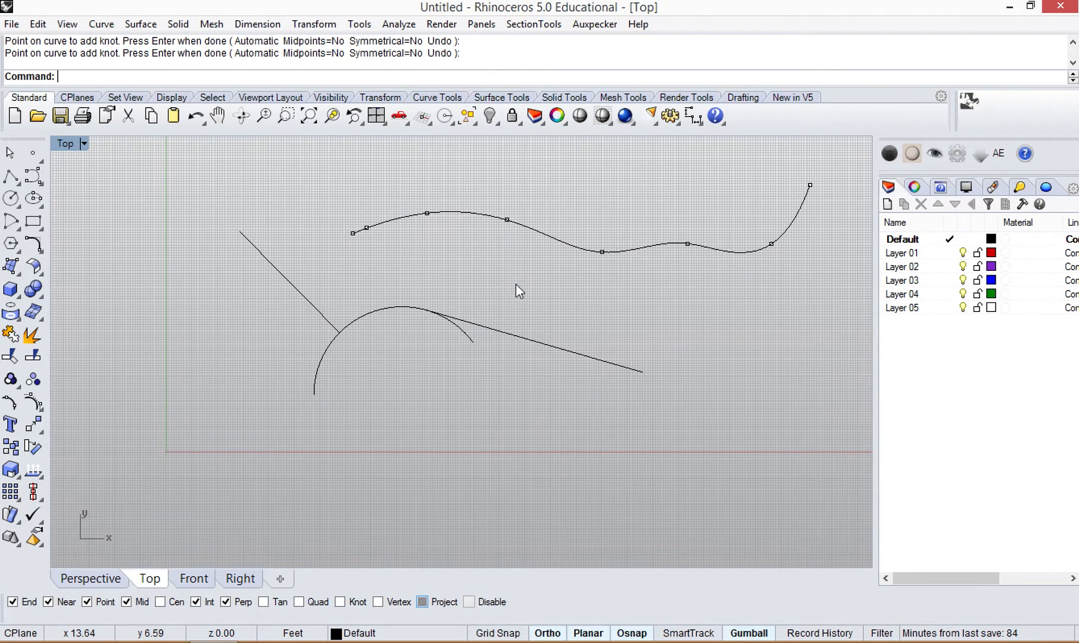
# - Reshape the wavy curve by moving its second edit point down and its fourth up, both slightly right, and turn the points off
pyautogui.click(366, 228)
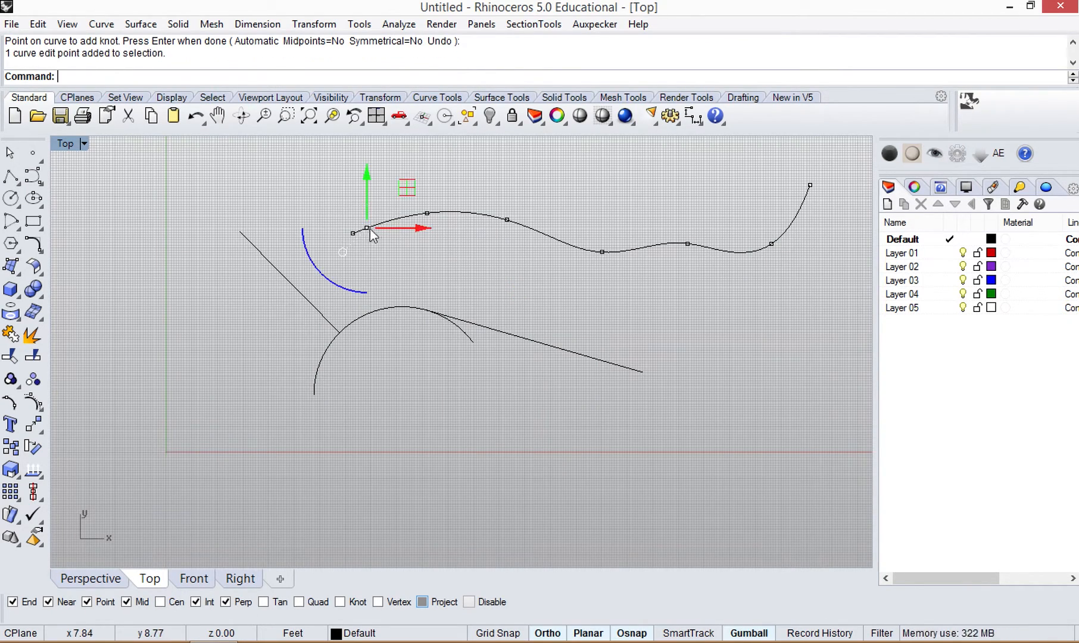
pyautogui.moveTo(408, 195); pyautogui.dragTo(426, 217)
pyautogui.click(507, 219)
pyautogui.moveTo(549, 179); pyautogui.dragTo(566, 163)
pyautogui.press('Escape')
pyautogui.click(33, 403)
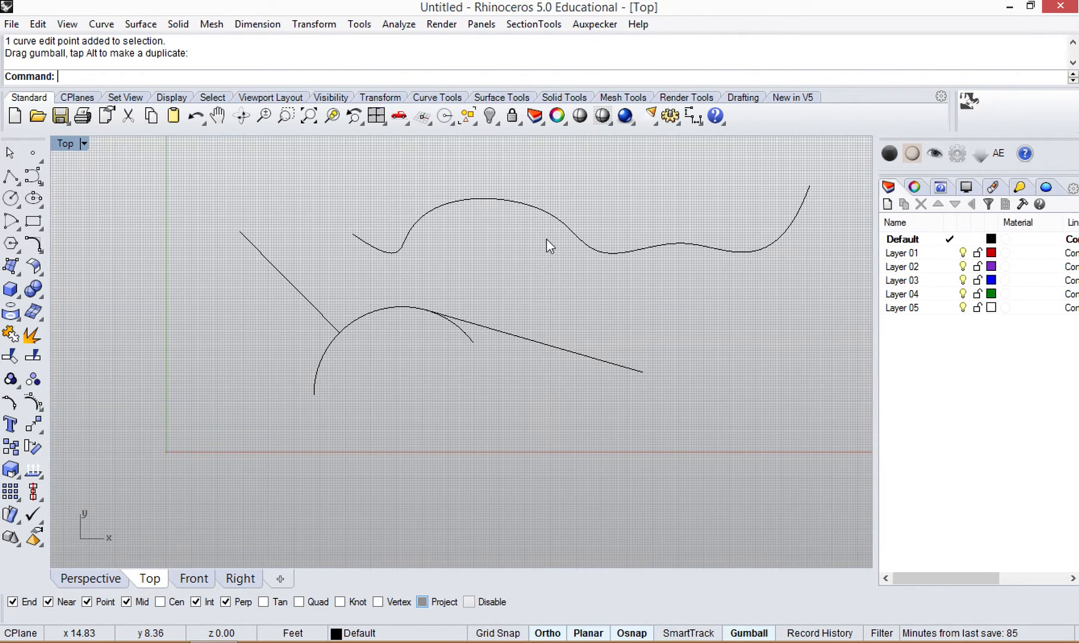
# - Move the wavy curve freely up and slightly right with the gumball's planar handle, and clear the selection
pyautogui.click(606, 254)
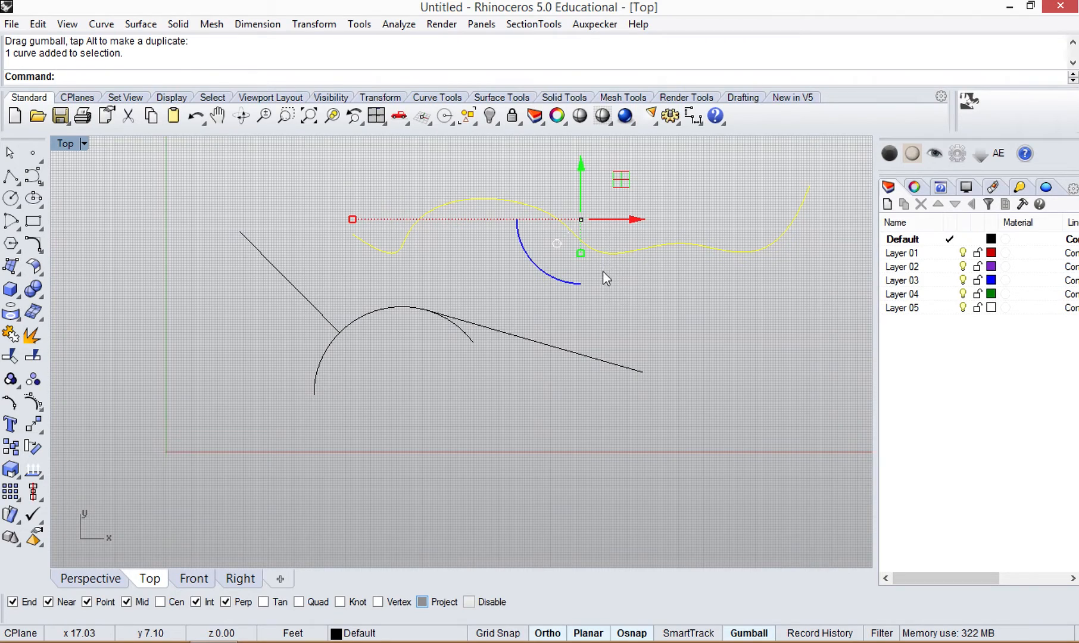
pyautogui.click(616, 304)
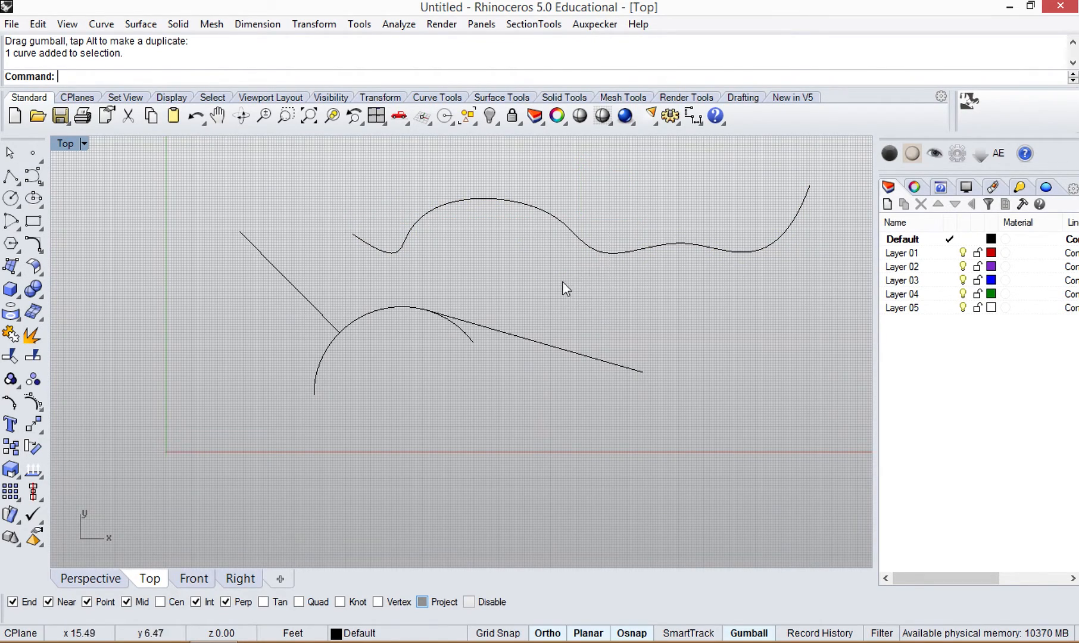
pyautogui.click(601, 261)
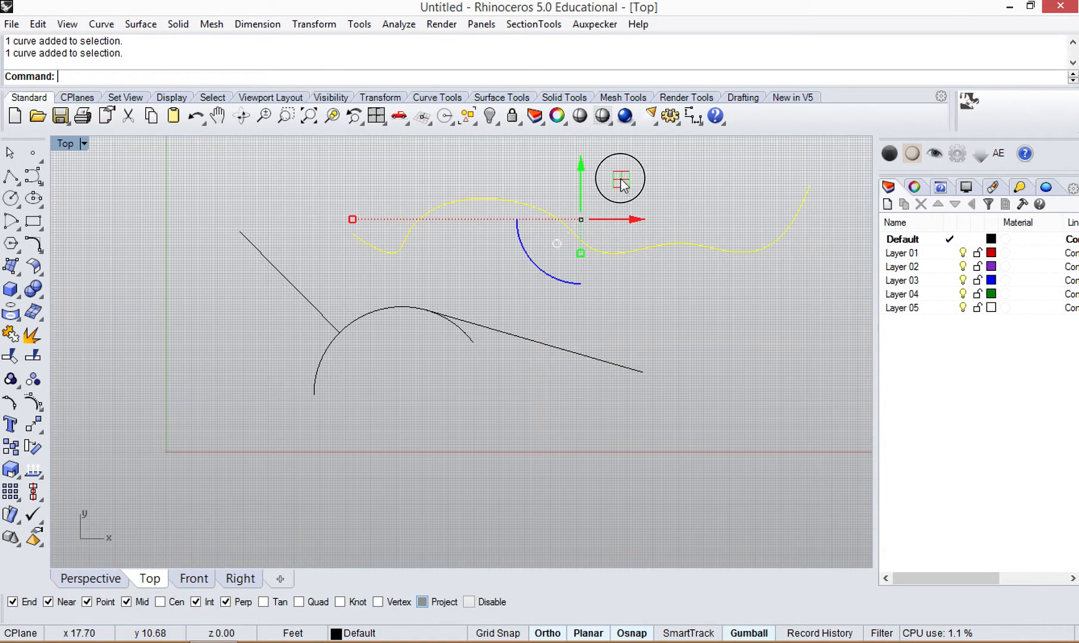
pyautogui.moveTo(621, 184); pyautogui.dragTo(630, 159)
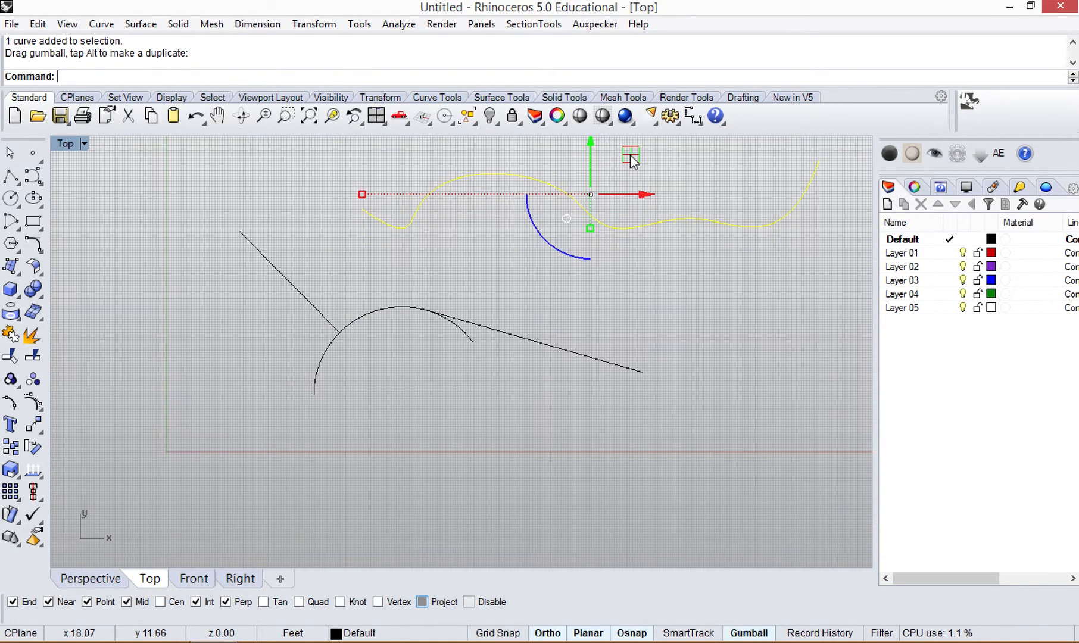
pyautogui.click(628, 318)
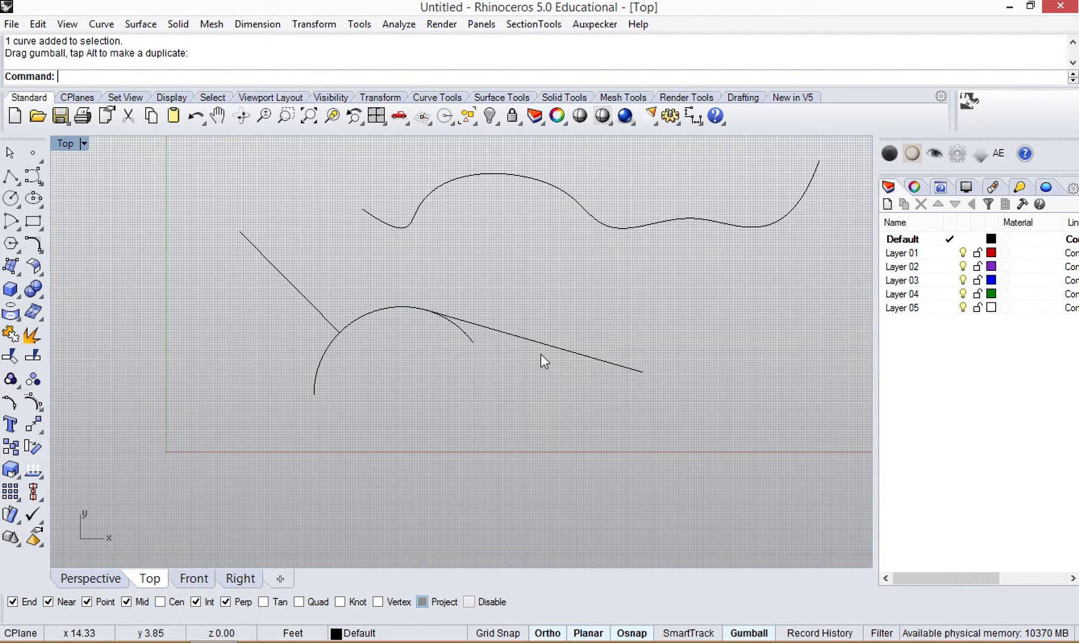
# - Move the wavy curve 6 ft right and slightly downward, using the upper end of the diagonal line as base point with Ortho overridden
pyautogui.click(545, 183)
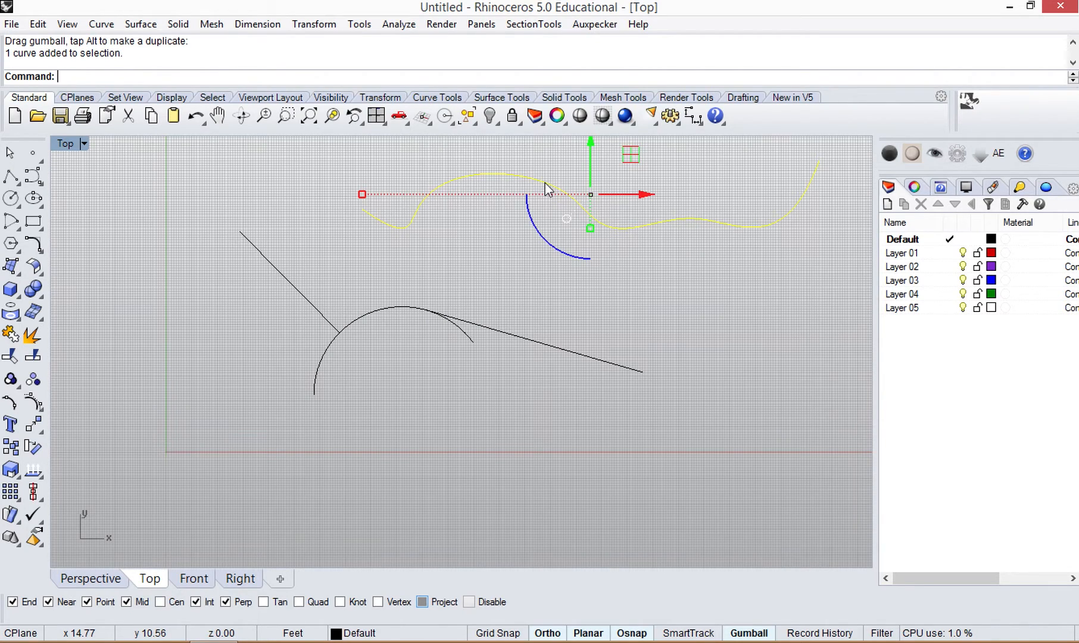
pyautogui.write('Move')
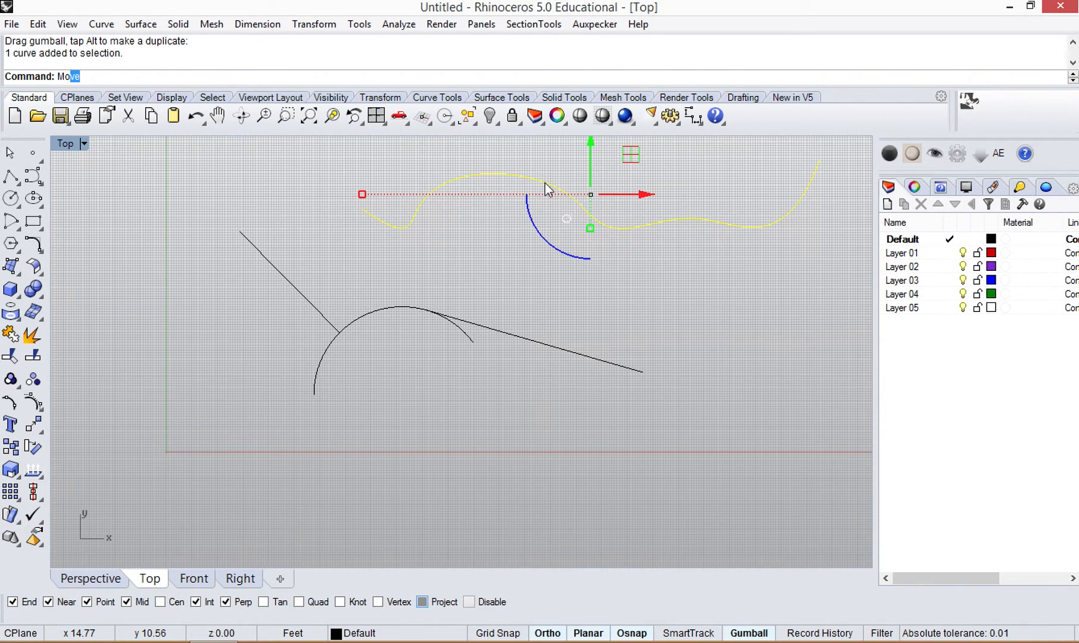
pyautogui.press('Return')
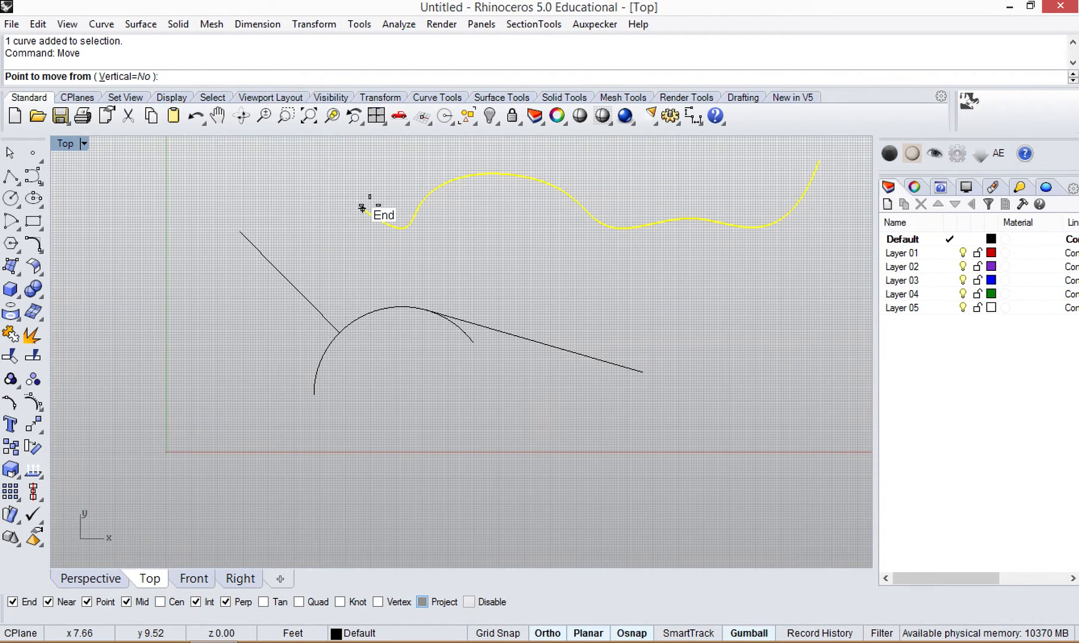
pyautogui.click(238, 231)
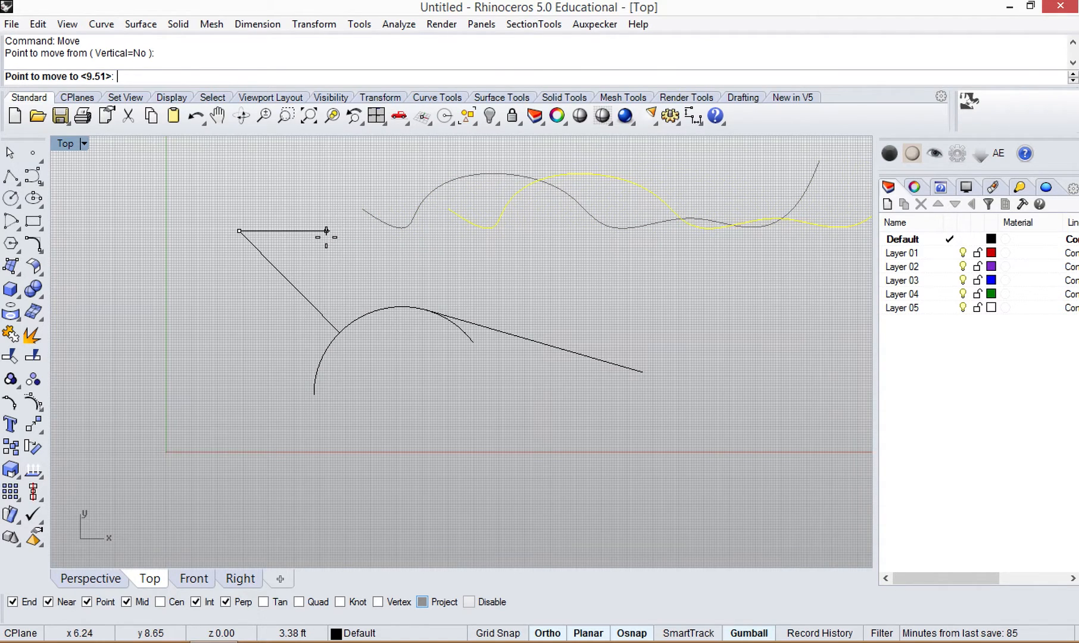
pyautogui.press('F8')
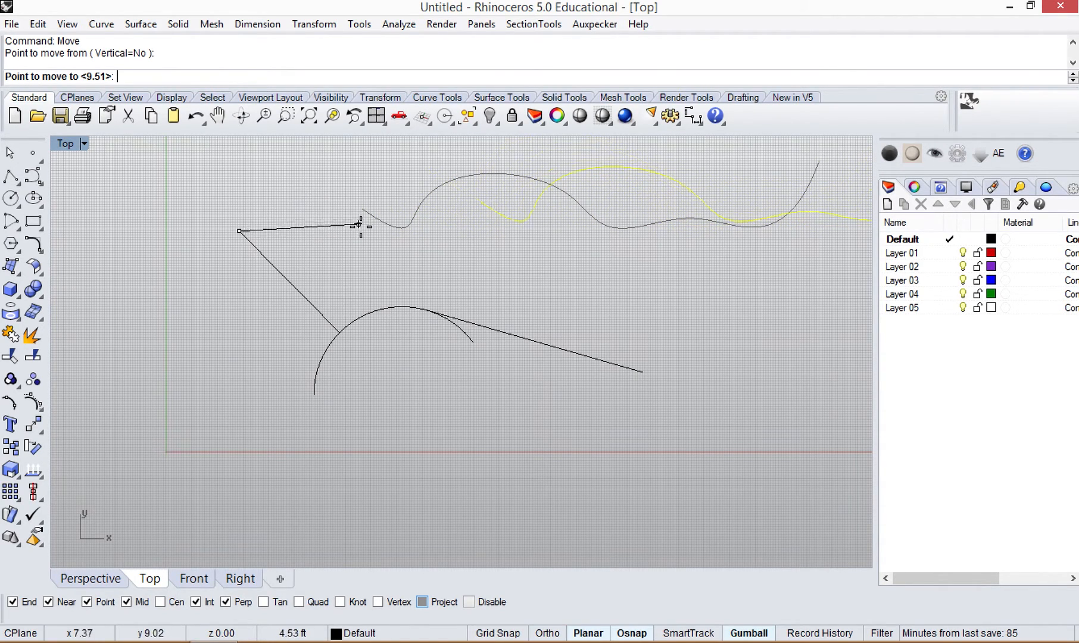
pyautogui.press('F8')
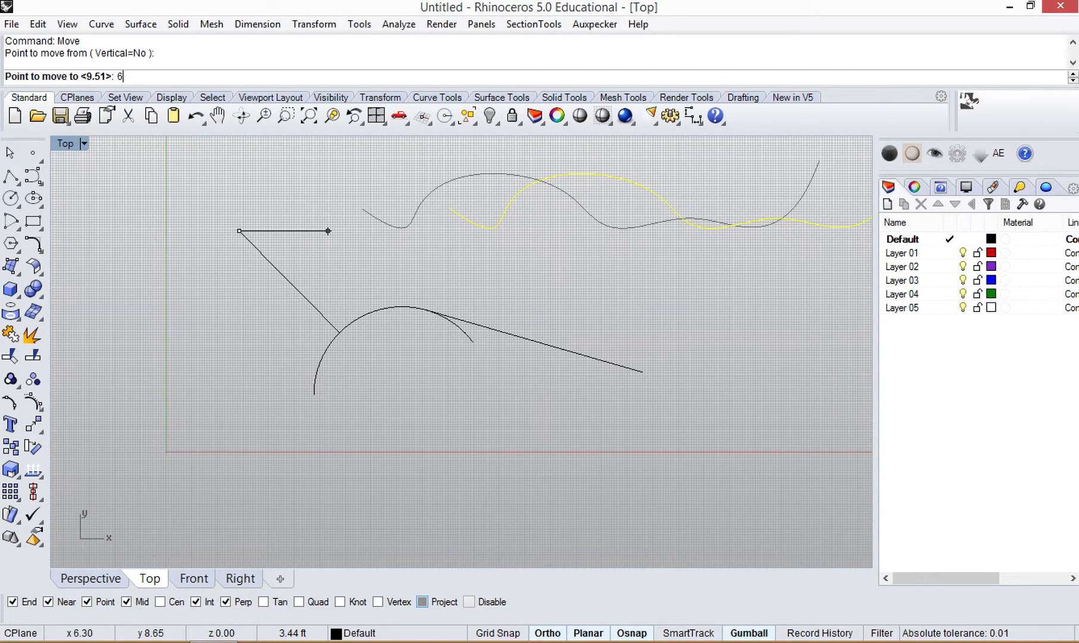
pyautogui.press('Return')
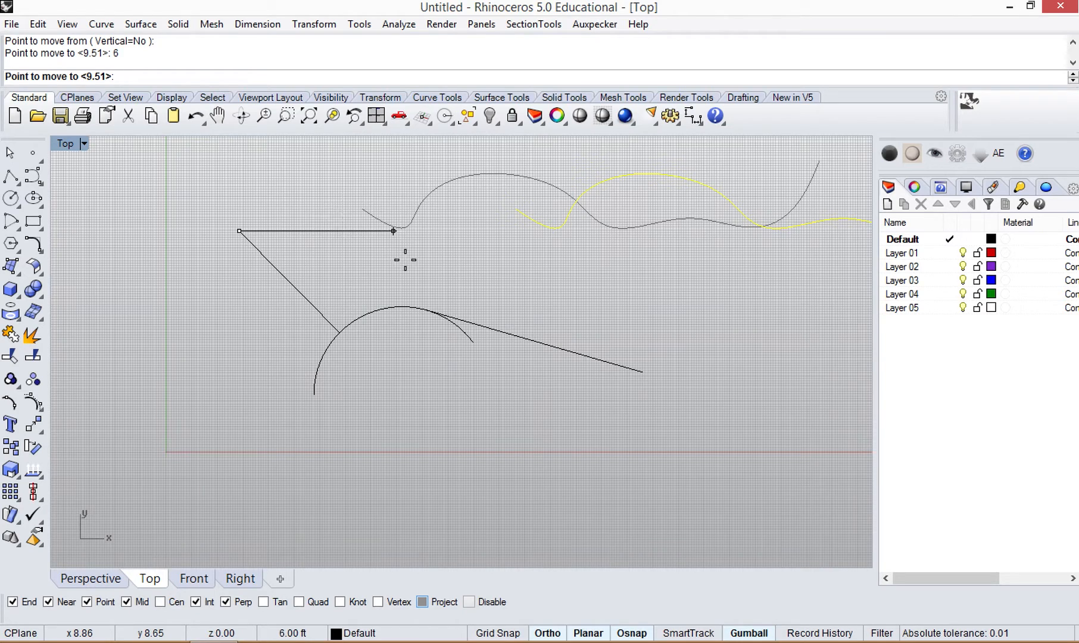
pyautogui.press('F8')
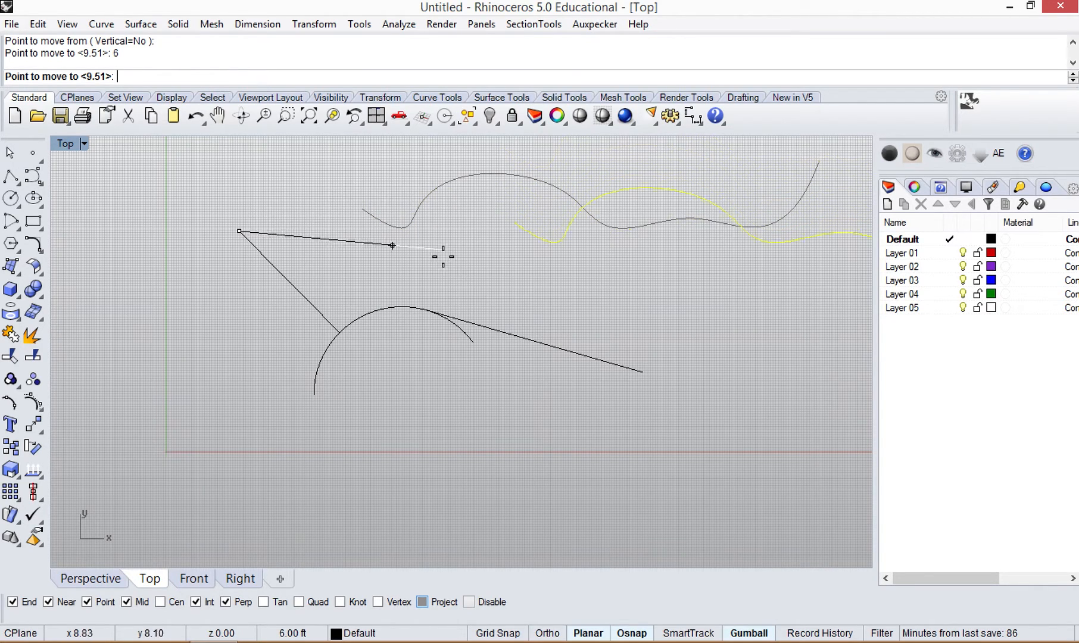
pyautogui.press('F8')
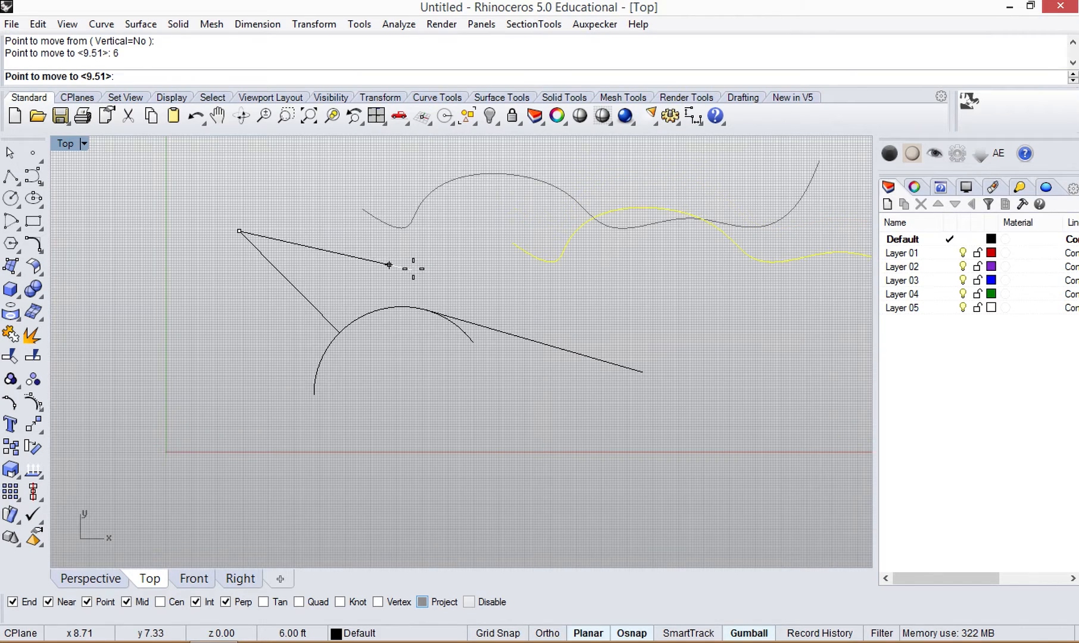
pyautogui.press('Escape')
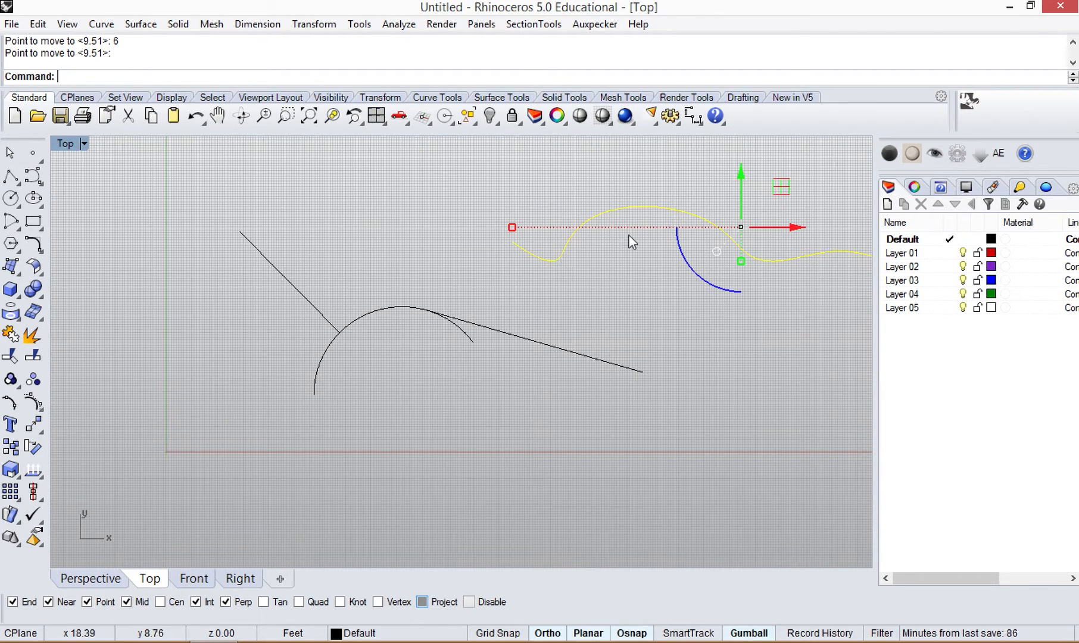
# - Shift the wavy curve horizontally left, move it back right and slightly up with the Move command, and deselect it
pyautogui.moveTo(598, 224); pyautogui.dragTo(515, 175)
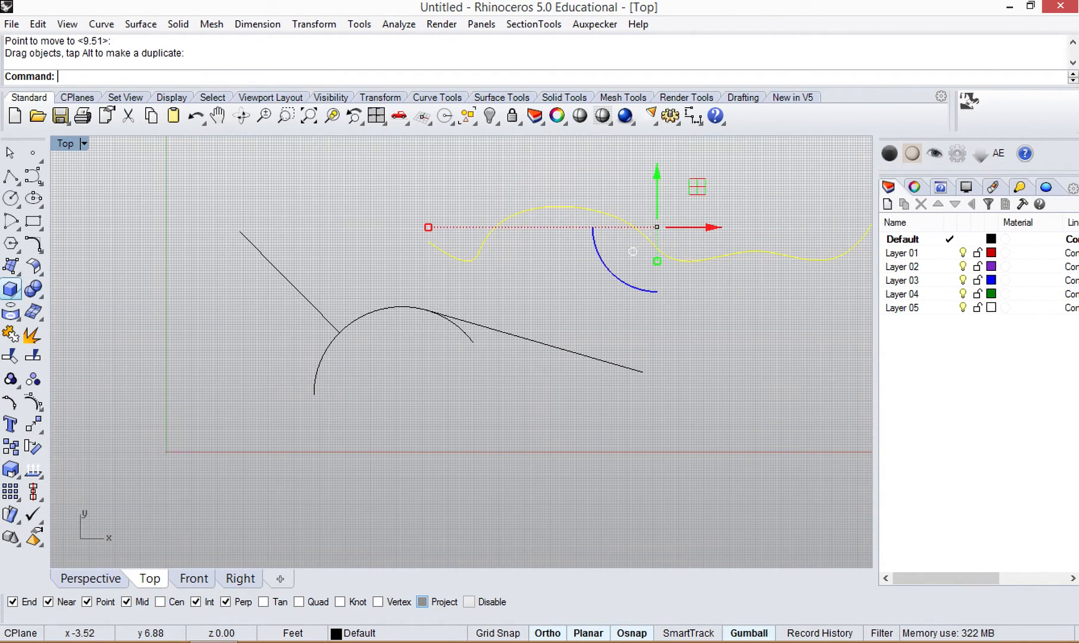
pyautogui.click(34, 425)
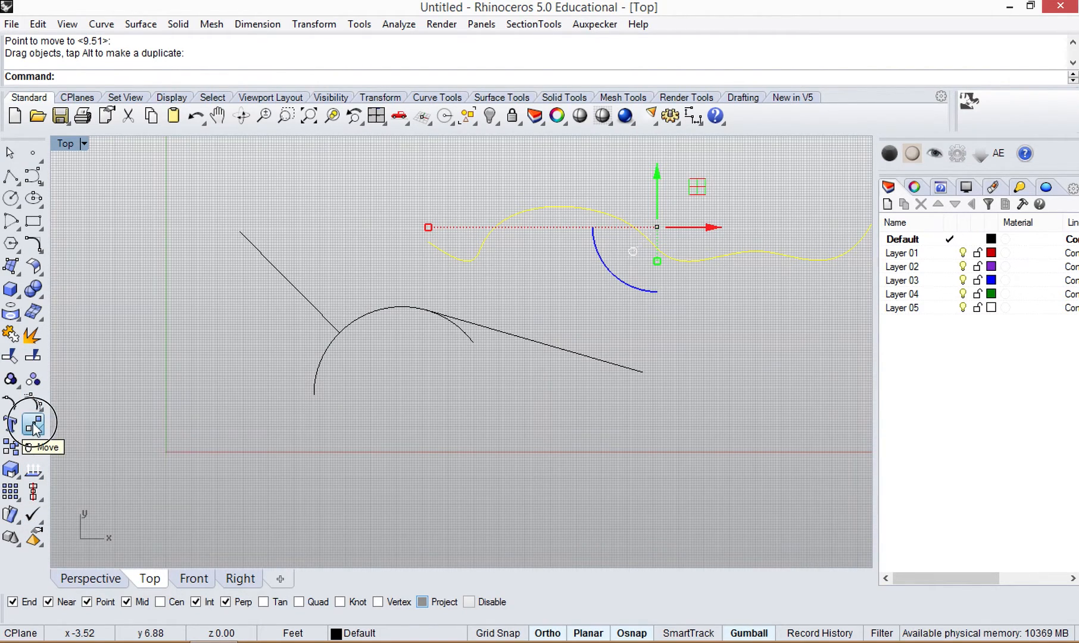
pyautogui.click(396, 267)
pyautogui.click(473, 270)
pyautogui.press('Escape')
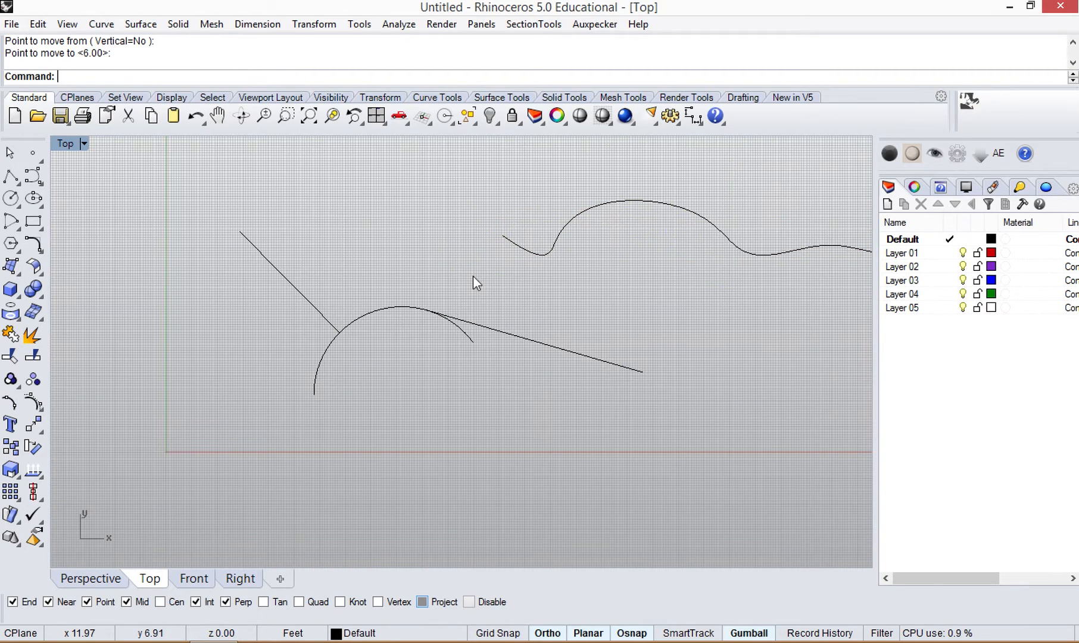
# - Reposition the wavy curve freehand to the left and then upward, clear of the arc and the straight lines
pyautogui.moveTo(563, 229); pyautogui.dragTo(462, 205)
pyautogui.press('Escape')
pyautogui.moveTo(544, 204); pyautogui.dragTo(544, 164)
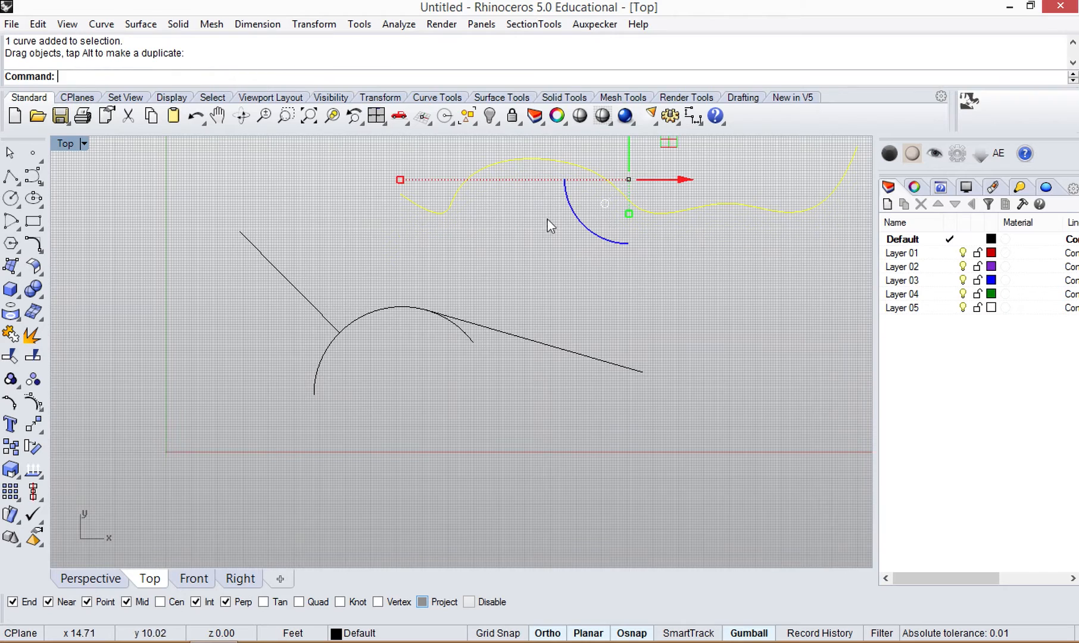
# - Copy the wavy curve twice straight down with the Copy command, placing the second copy about 7.24 ft below the original
pyautogui.write('copy')
pyautogui.press('Return')
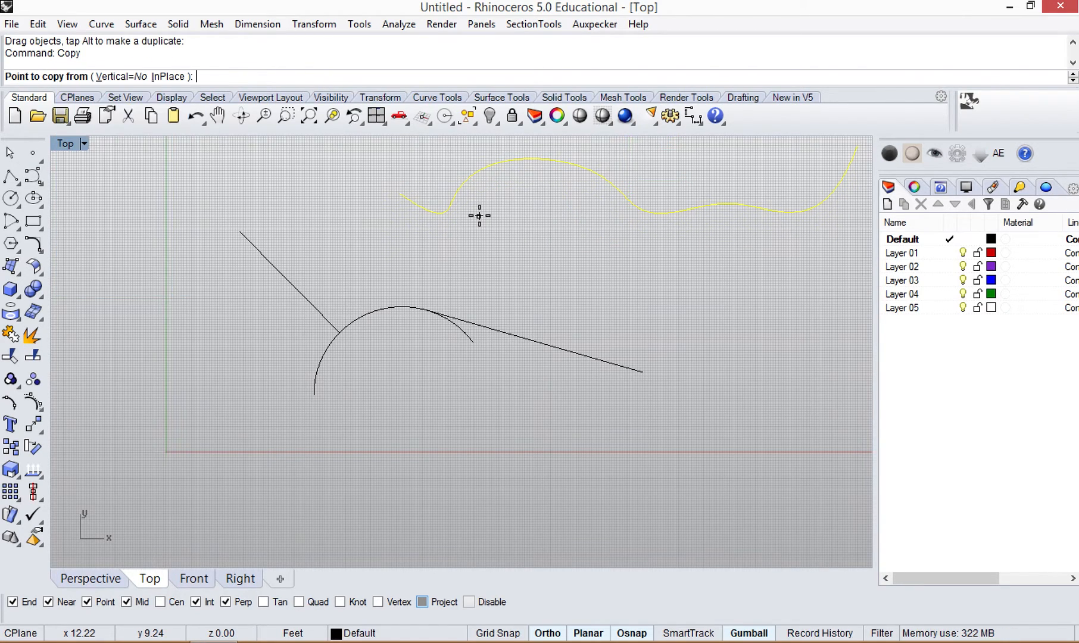
pyautogui.click(480, 217)
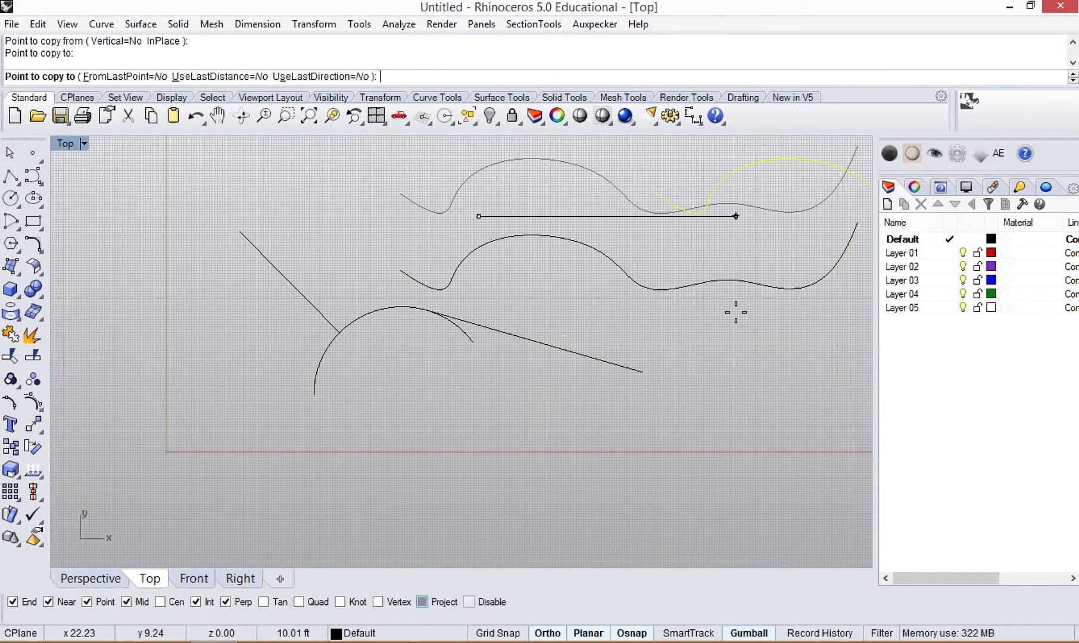
pyautogui.click(486, 399)
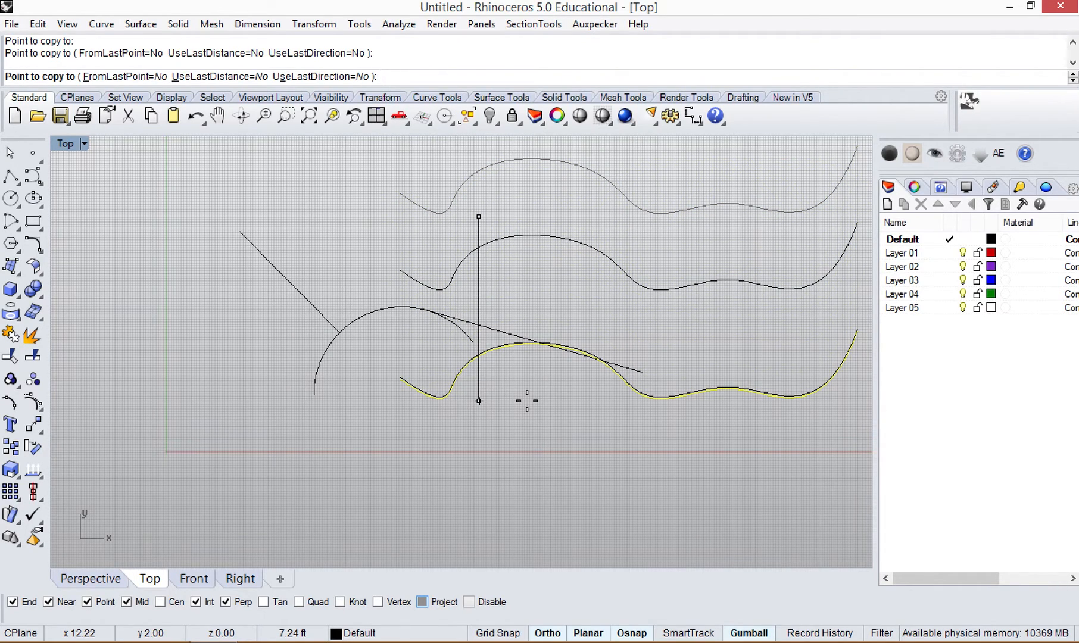
pyautogui.press('Return')
pyautogui.press('Escape')
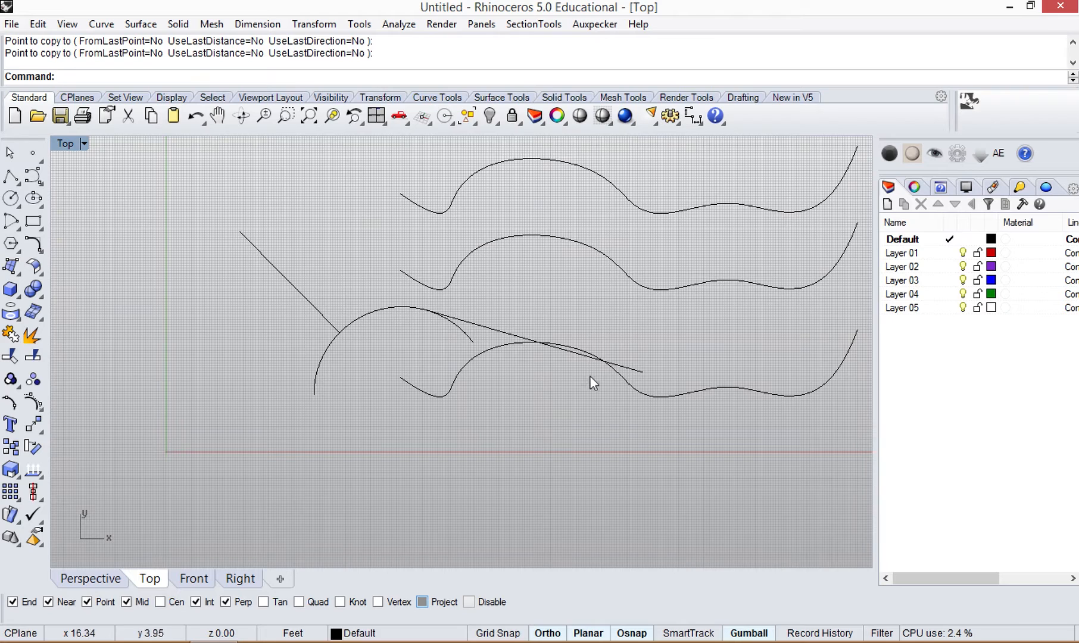
# - Delete the two copies below the original wavy curve
pyautogui.click(665, 394)
pyautogui.moveTo(665, 394); pyautogui.dragTo(665, 329)
pyautogui.click(725, 392)
pyautogui.moveTo(739, 379); pyautogui.dragTo(687, 272)
pyautogui.press('Delete')
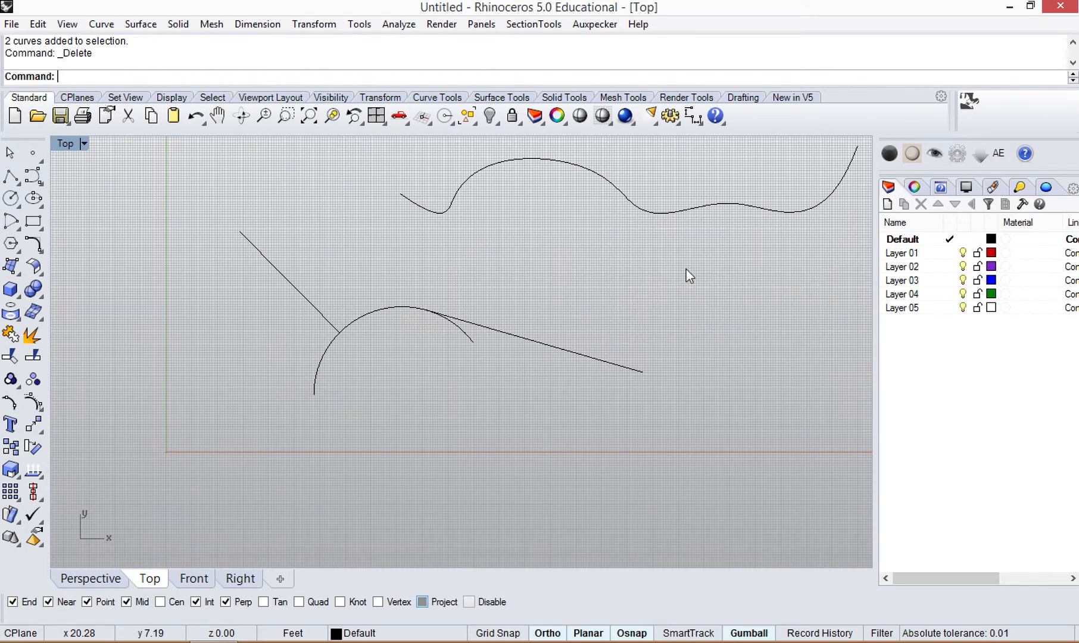
# - Duplicate the wavy curve downward with the gumball, and delete the two copies
pyautogui.click(628, 204)
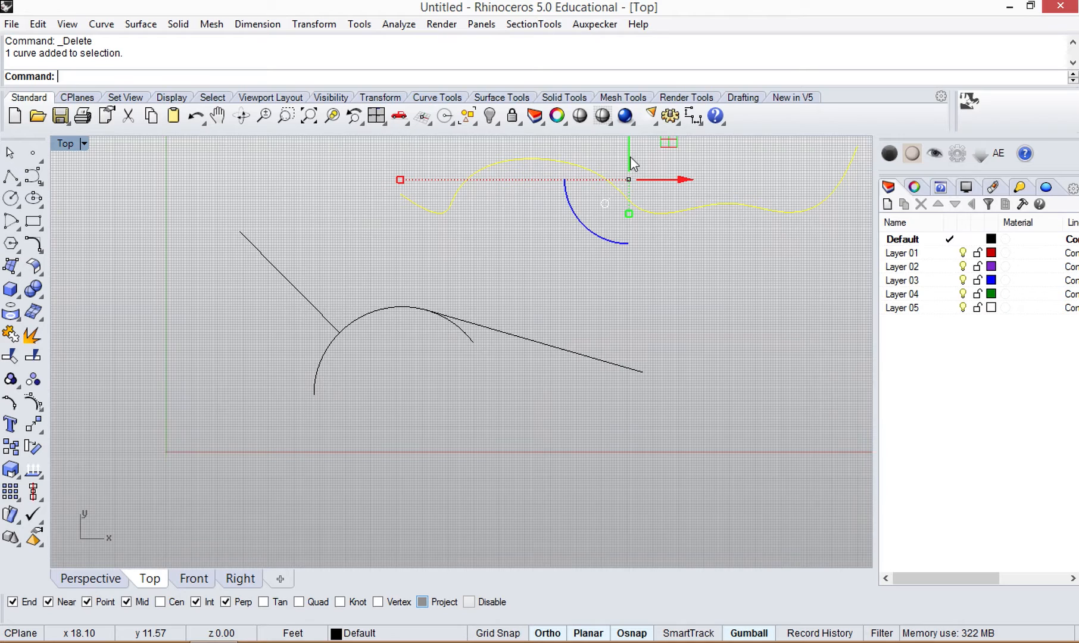
pyautogui.moveTo(629, 154); pyautogui.dragTo(639, 297)
pyautogui.click(769, 430)
pyautogui.moveTo(706, 279); pyautogui.dragTo(707, 262)
pyautogui.press('Delete')
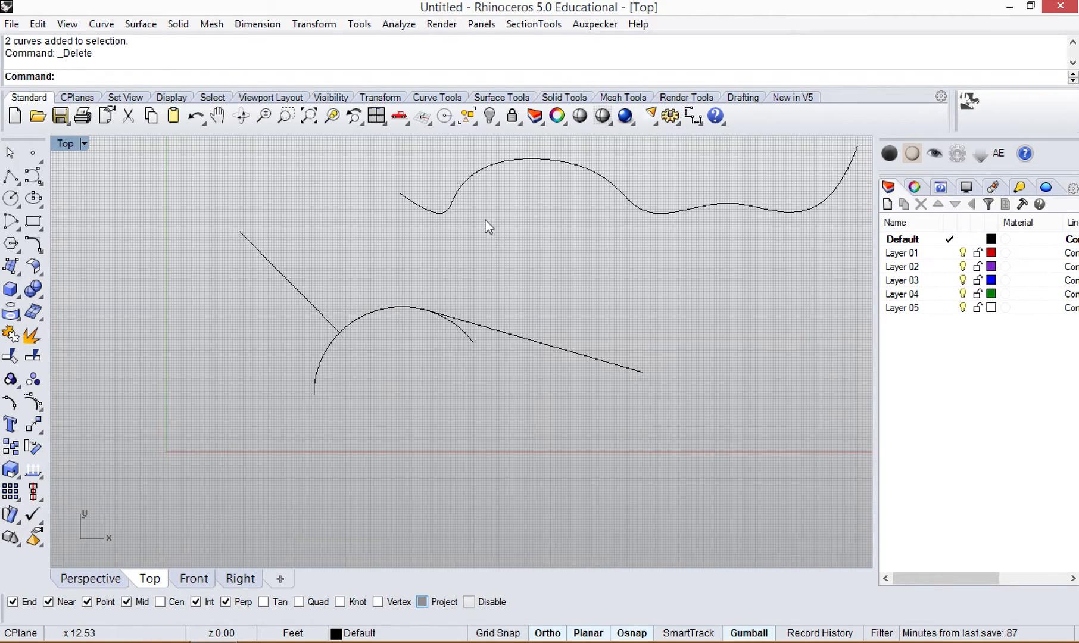
# - Shift the wavy curve left and rotate it by about 321.27° around a point just below its first crest
pyautogui.click(493, 171)
pyautogui.moveTo(477, 178)
pyautogui.mouseDown()
pyautogui.moveTo(550, 265)
pyautogui.moveTo(505, 222)
pyautogui.mouseUp()
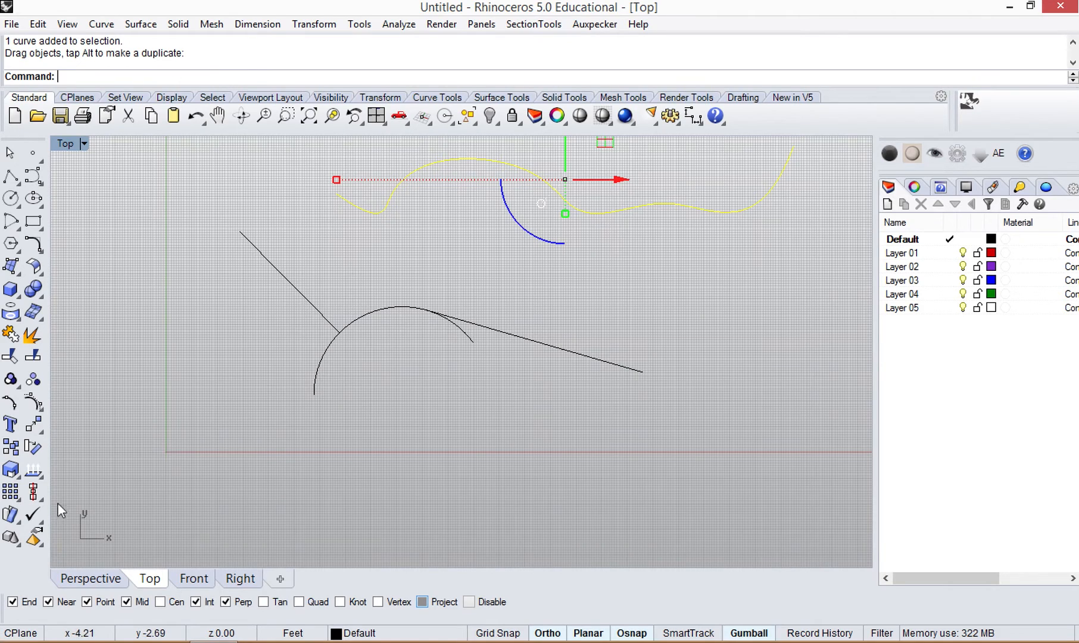
pyautogui.write('Rotate')
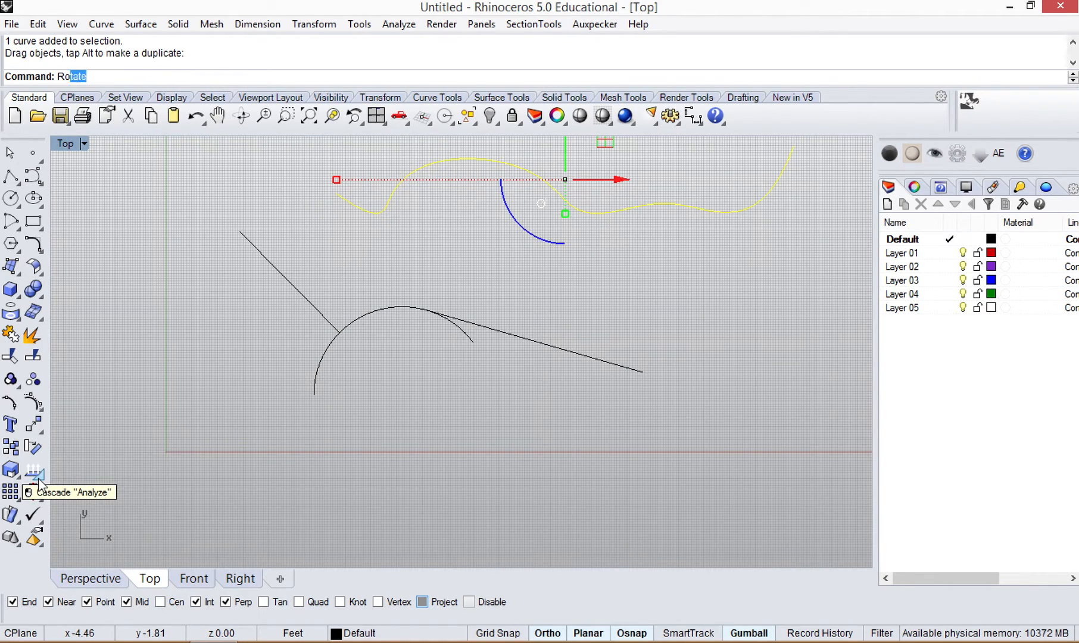
pyautogui.press('Return')
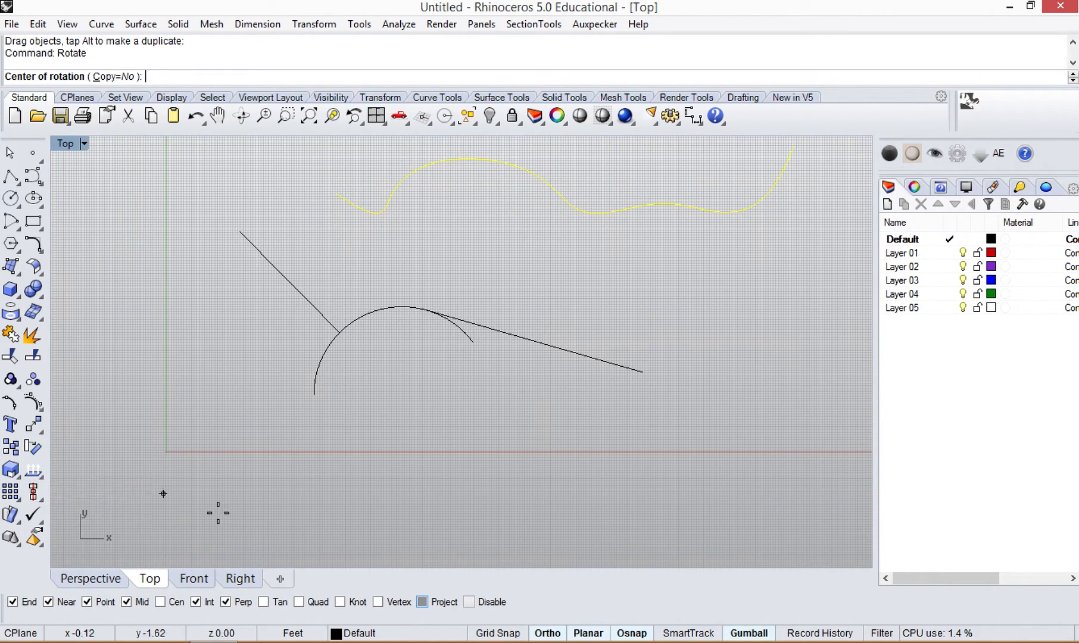
pyautogui.click(478, 224)
pyautogui.click(560, 223)
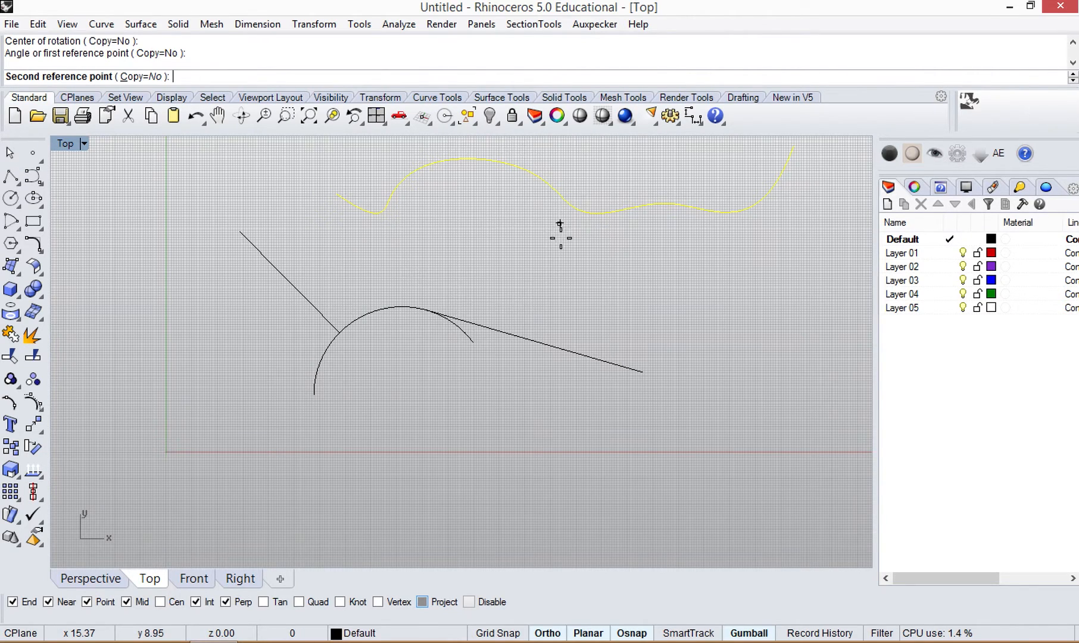
pyautogui.click(560, 286)
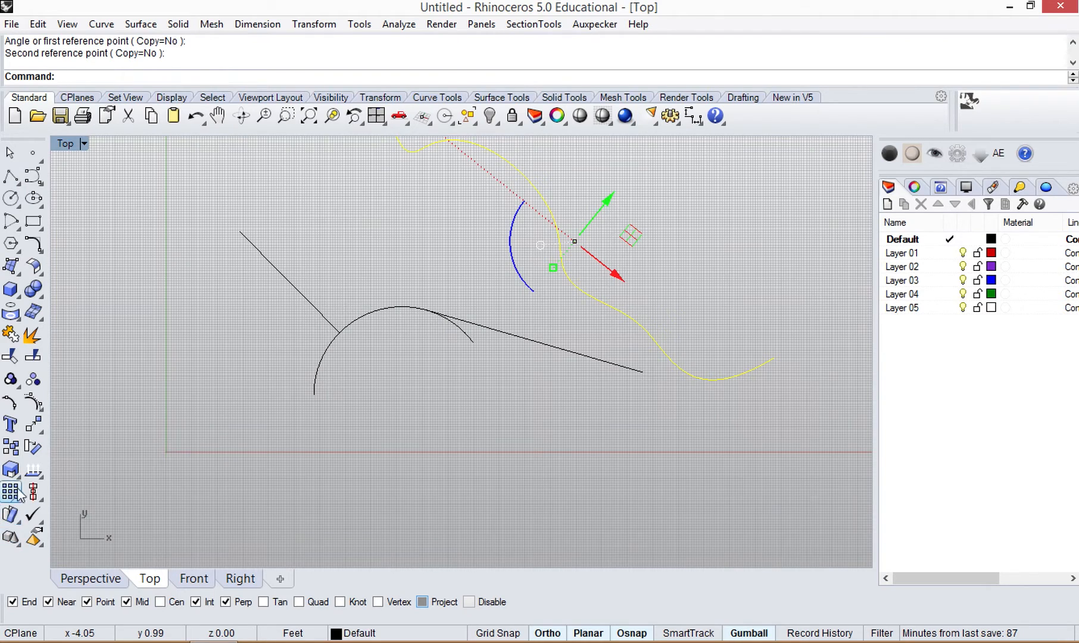
# - Rotate the wavy curve back to its level orientation by reference points around a point below its first crest, and deselect it
pyautogui.click(31, 449)
pyautogui.click(497, 260)
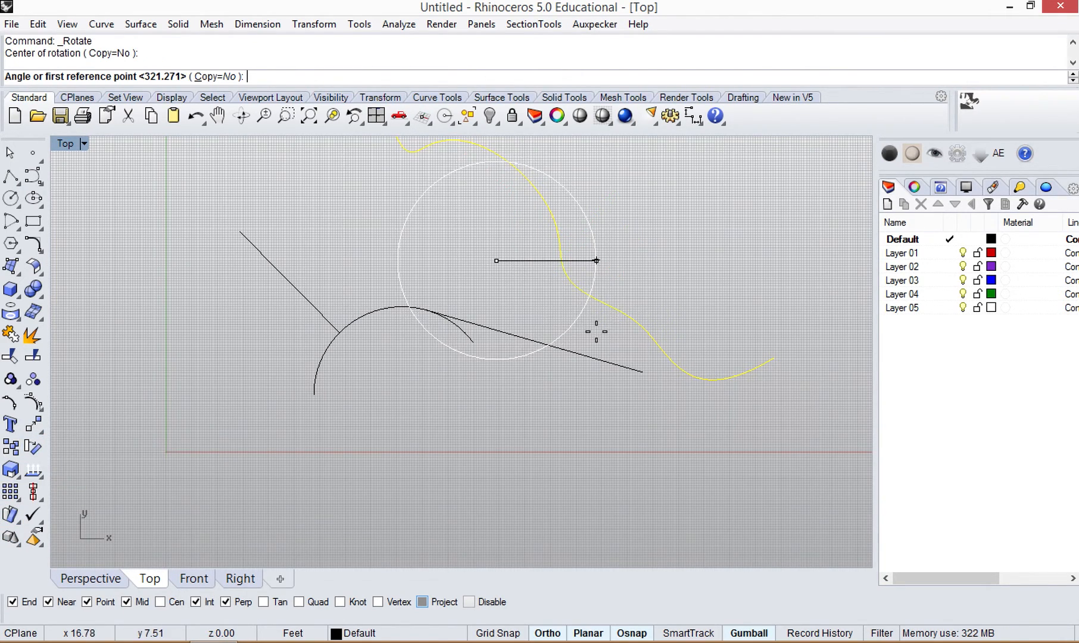
pyautogui.click(591, 291)
pyautogui.click(572, 200)
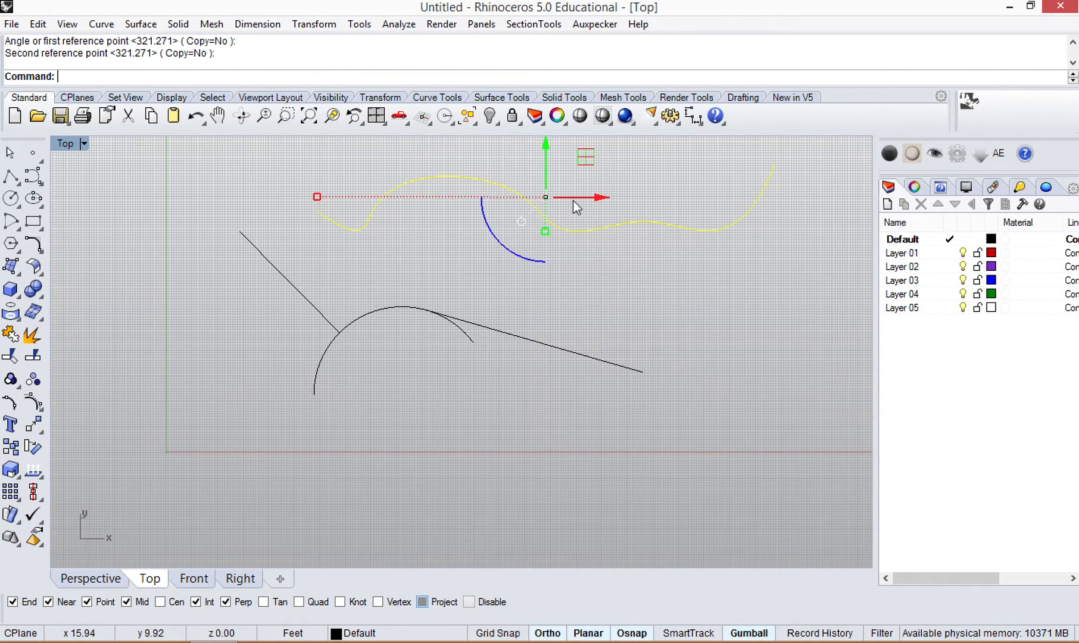
pyautogui.press('Escape')
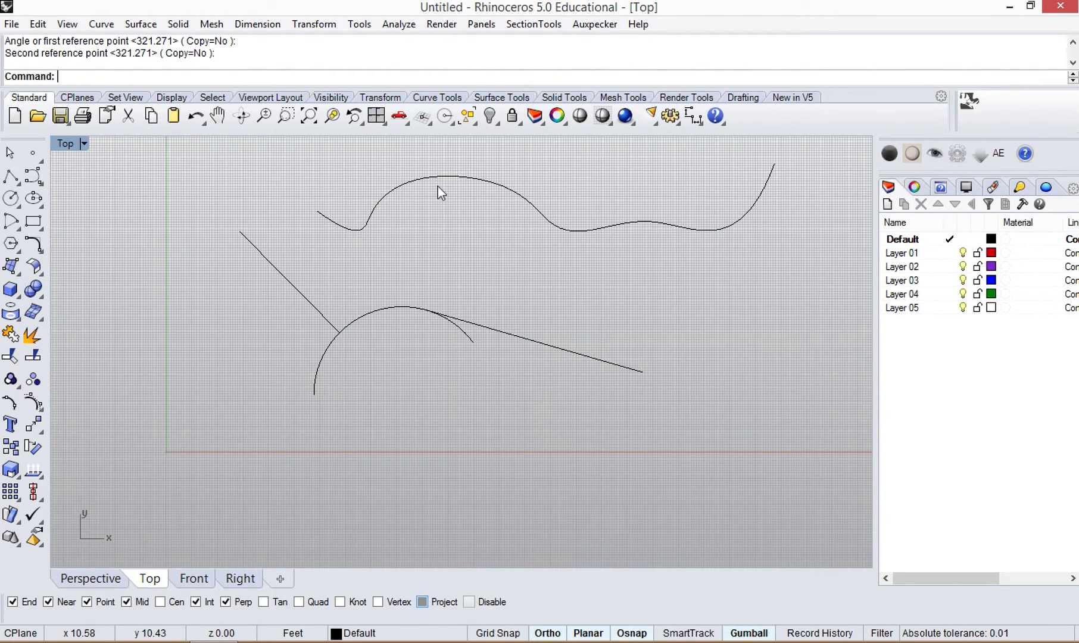
pyautogui.moveTo(559, 278); pyautogui.dragTo(525, 342, button='right')
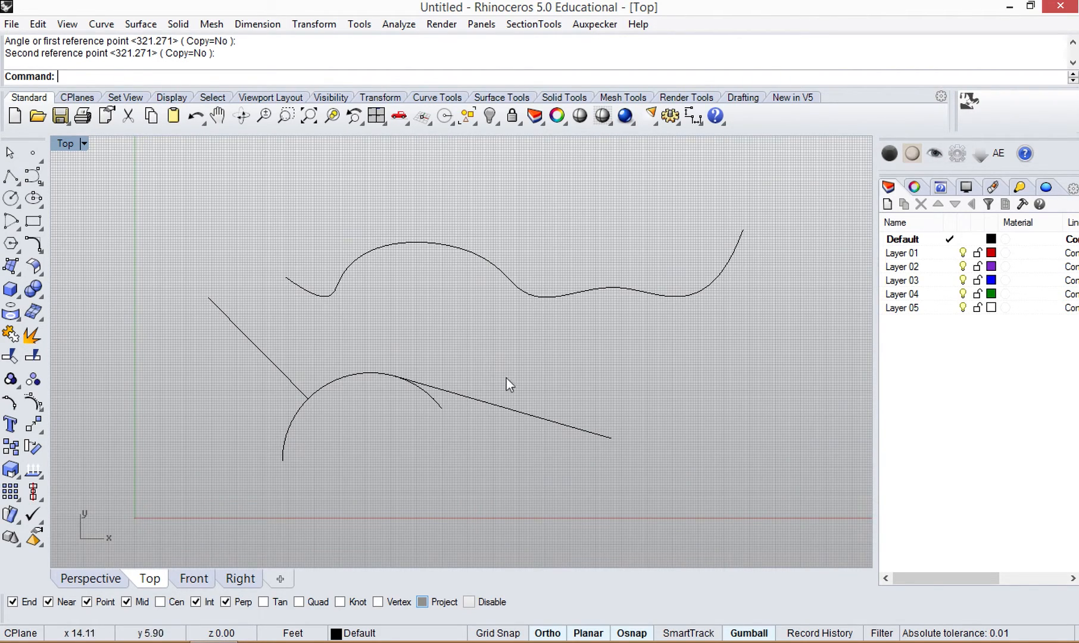
# - Delete the wavy curve above the arc and the two lines, leaving nothing selected
pyautogui.click(570, 278)
pyautogui.press('Delete')
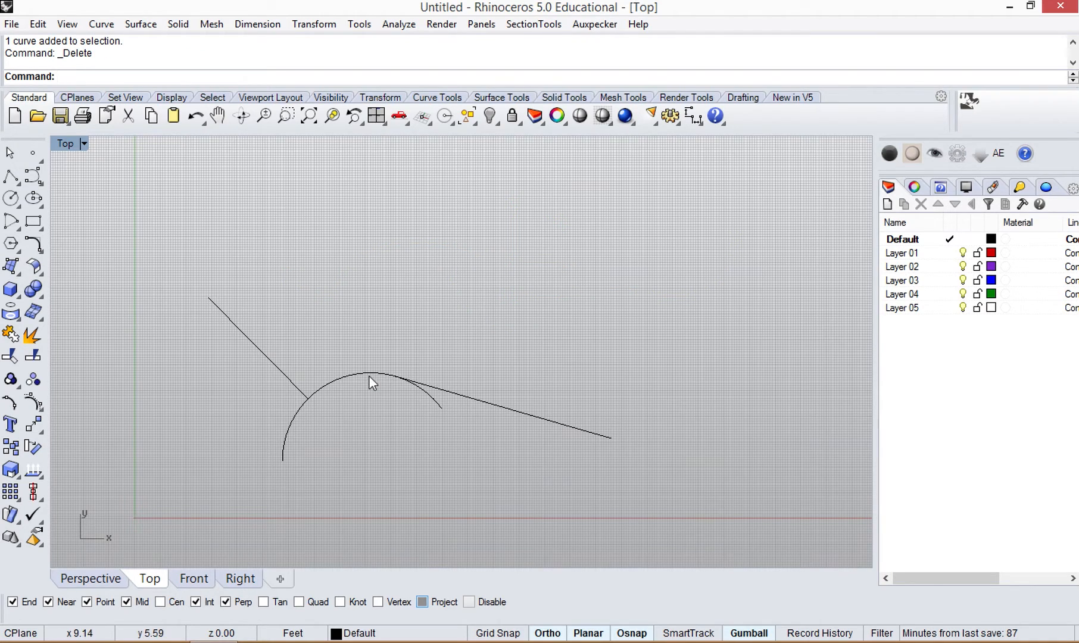
pyautogui.click(327, 385)
pyautogui.click(475, 449)
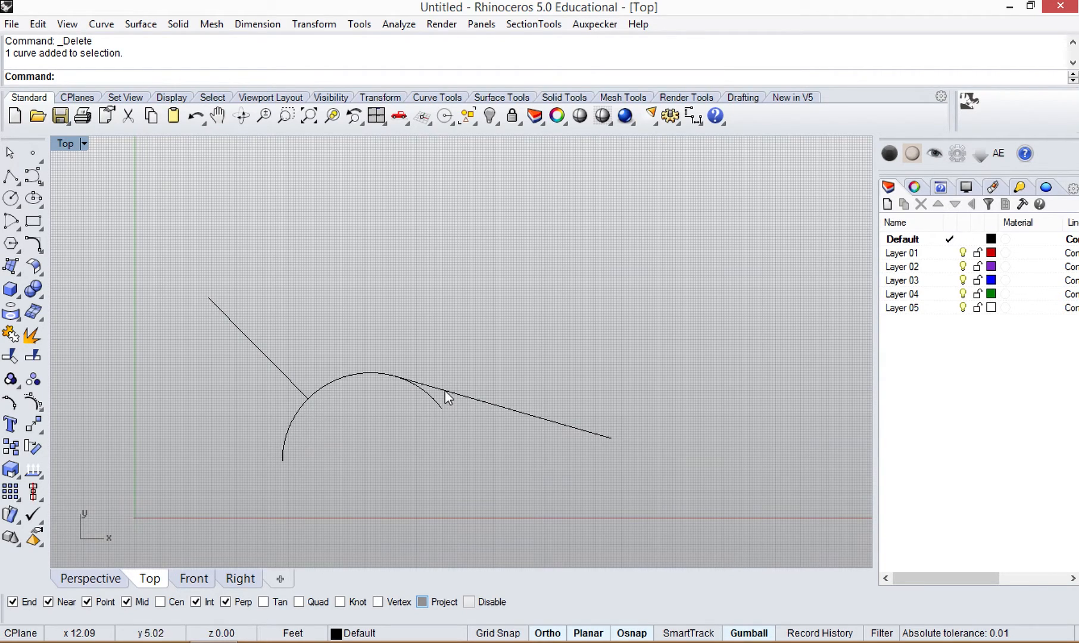
# - Split the arc using the two straight lines as cutting objects
pyautogui.write('Split')
pyautogui.press('Return')
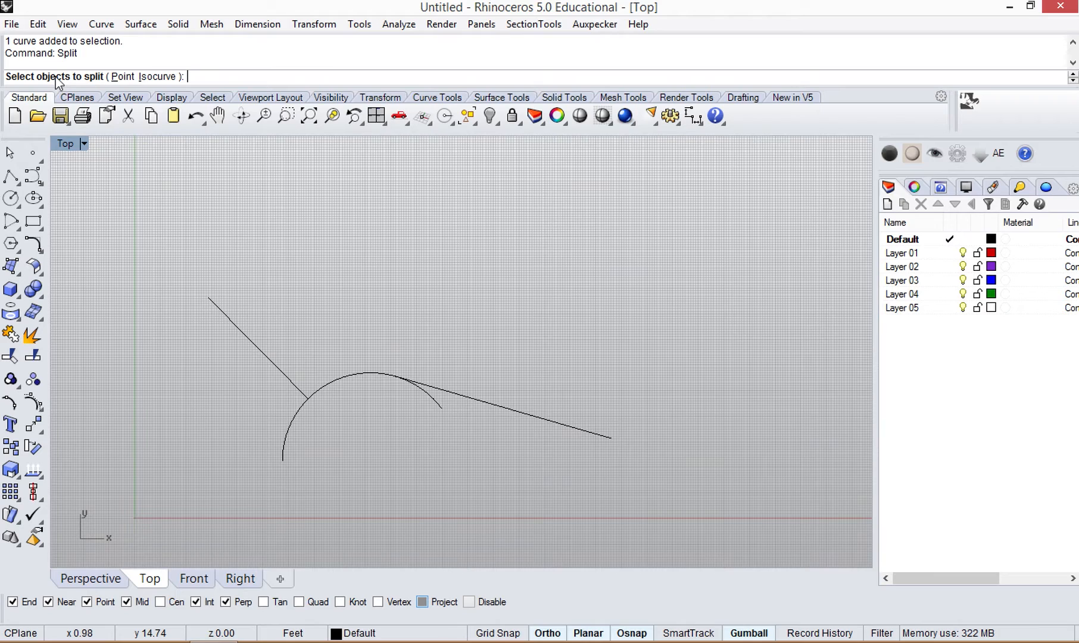
pyautogui.click(330, 384)
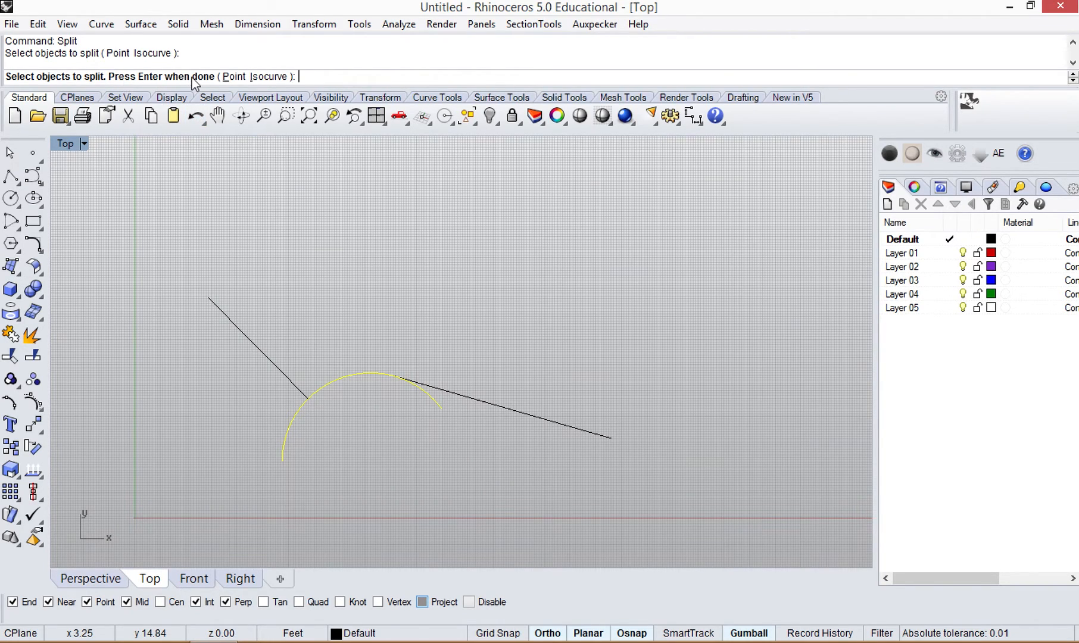
pyautogui.press('Return')
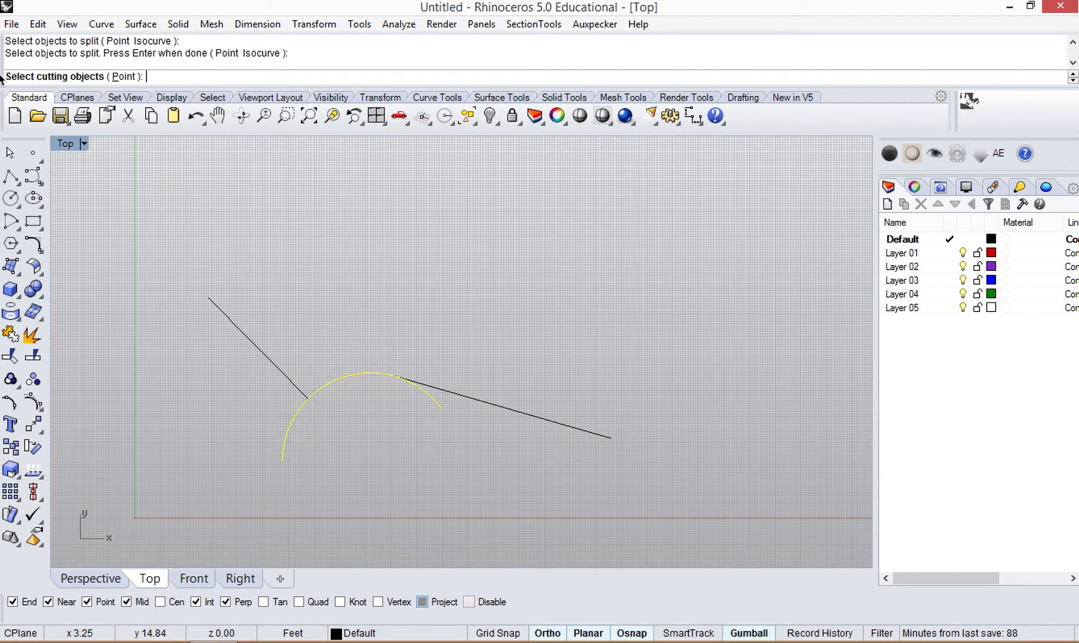
pyautogui.click(277, 367)
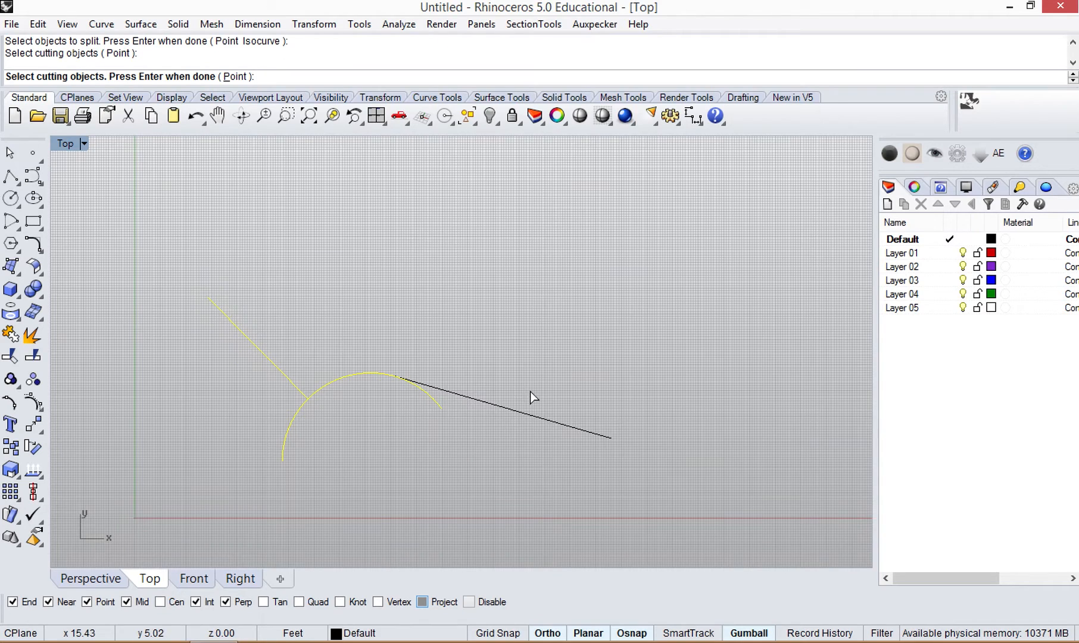
pyautogui.click(510, 410)
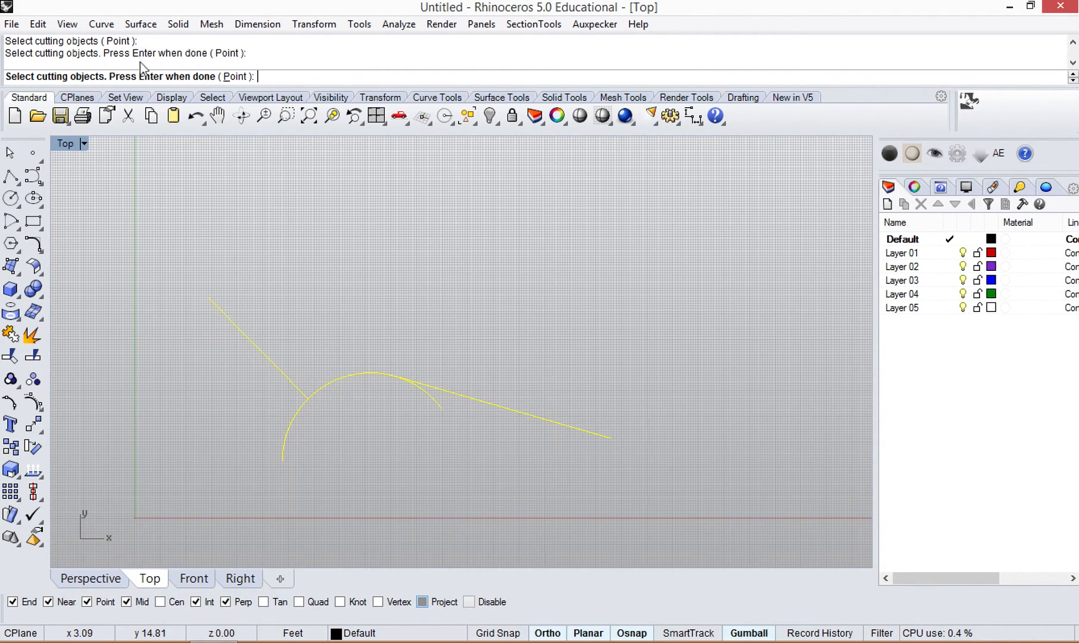
pyautogui.press('Return')
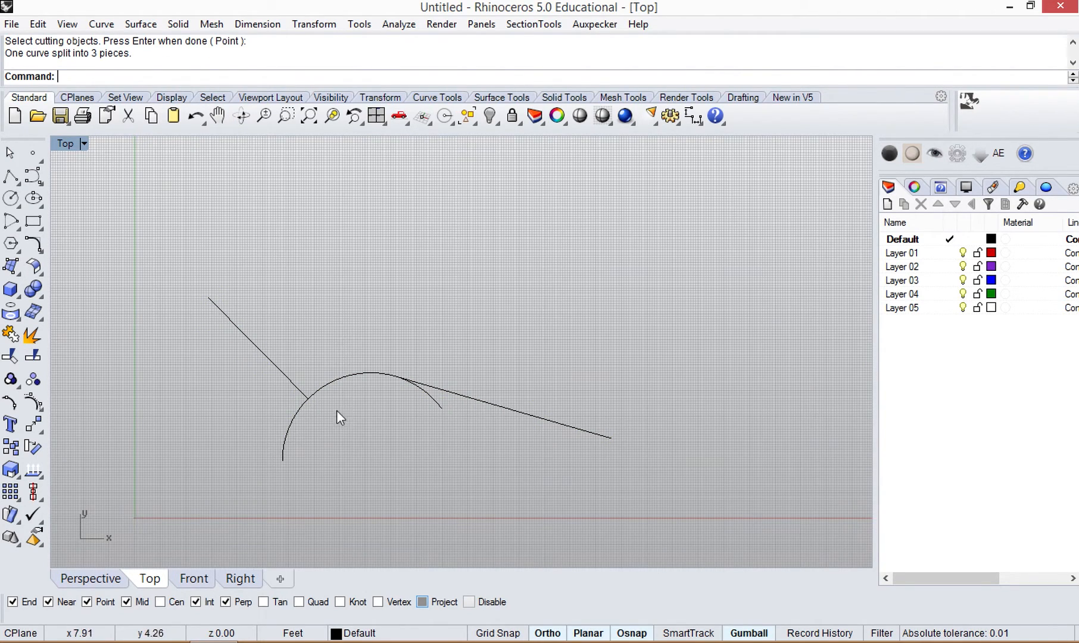
# - Examine the split arc by selecting its segments individually and together, and clear the selection
pyautogui.click(299, 415)
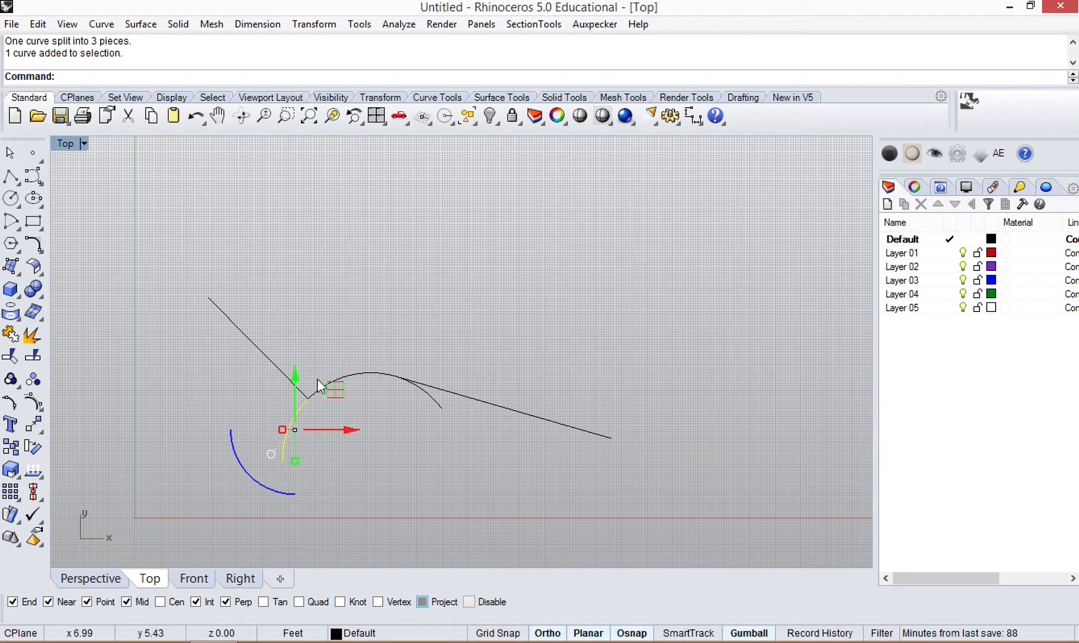
pyautogui.click(374, 372)
pyautogui.click(429, 394)
pyautogui.click(464, 318)
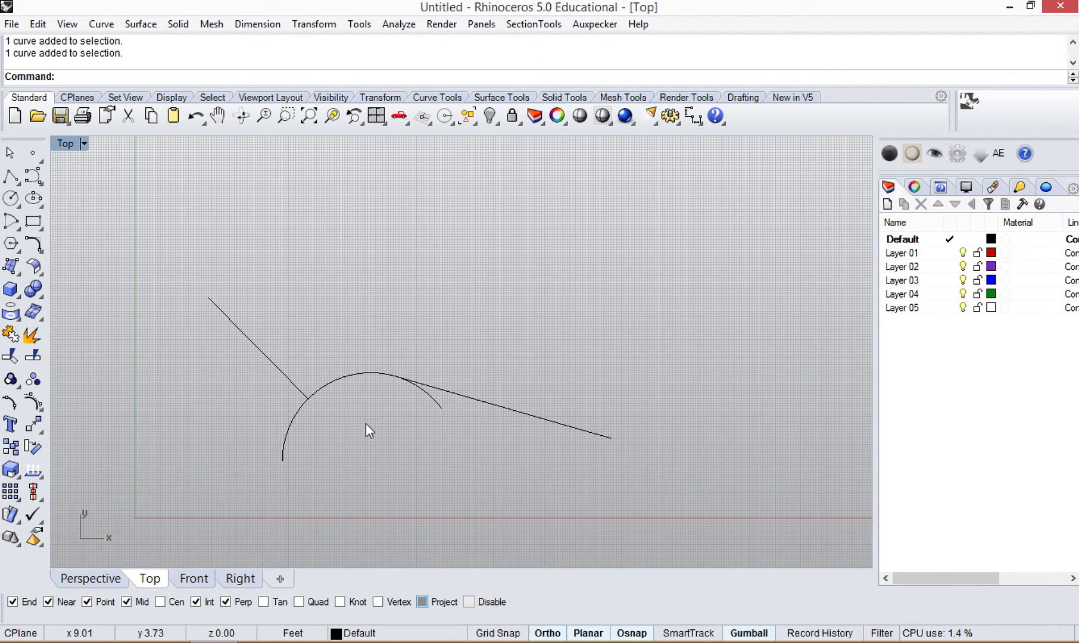
pyautogui.click(295, 413)
pyautogui.click(357, 374)
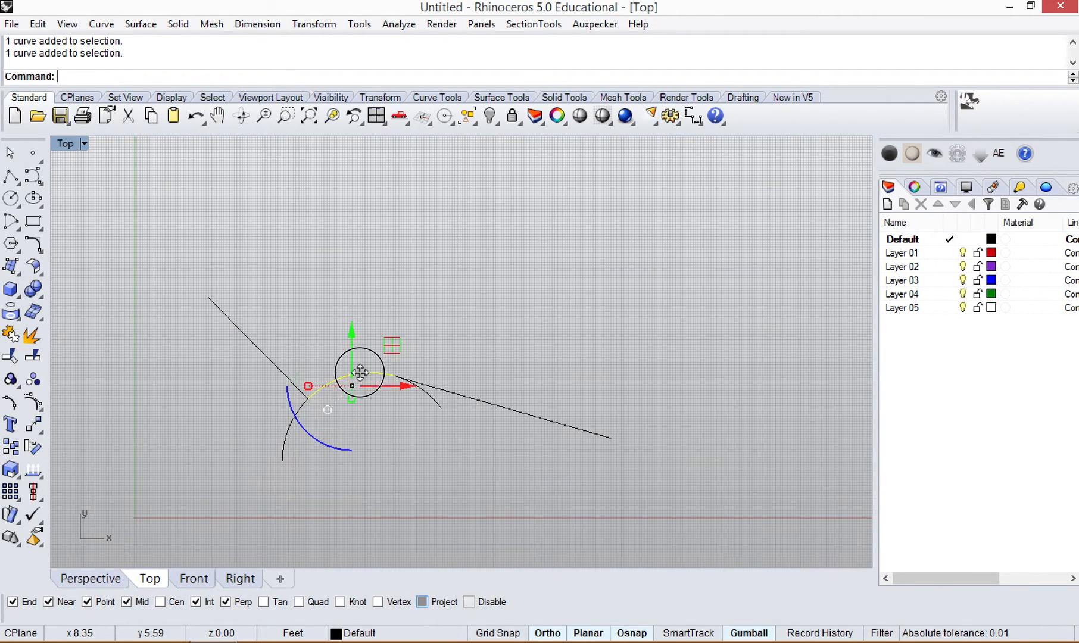
pyautogui.click(434, 398)
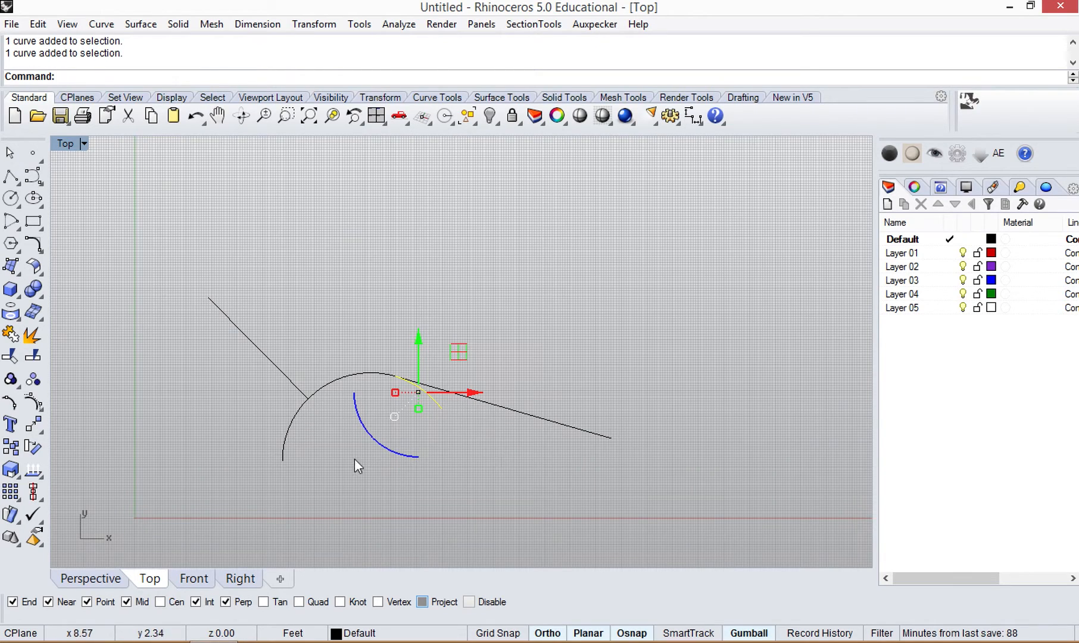
pyautogui.keyDown('shift'); pyautogui.click(321, 391); pyautogui.keyUp('shift')
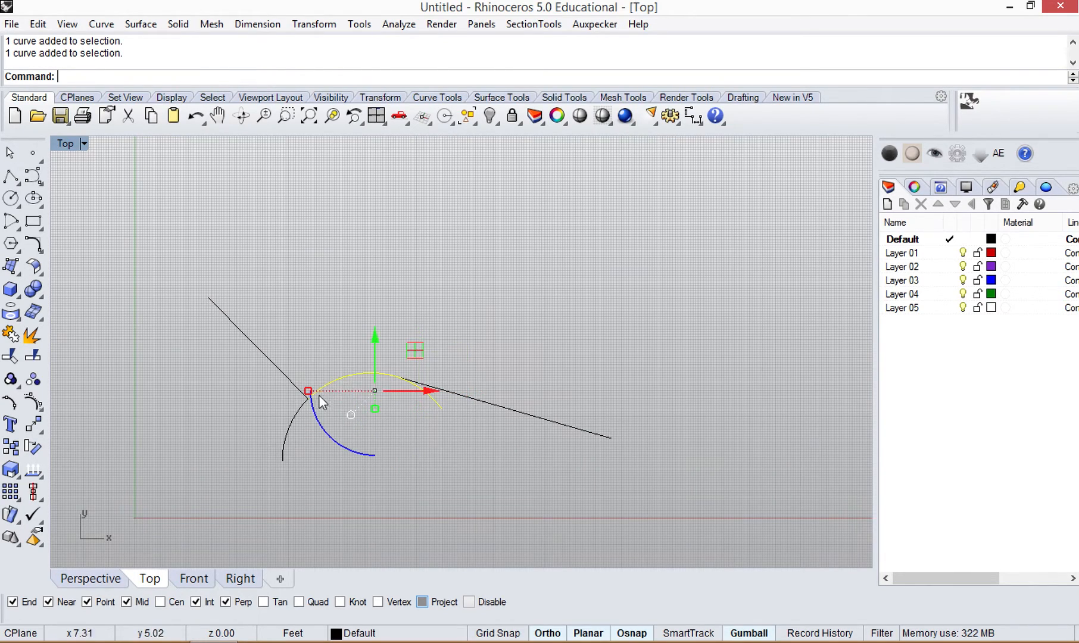
pyautogui.click(463, 471)
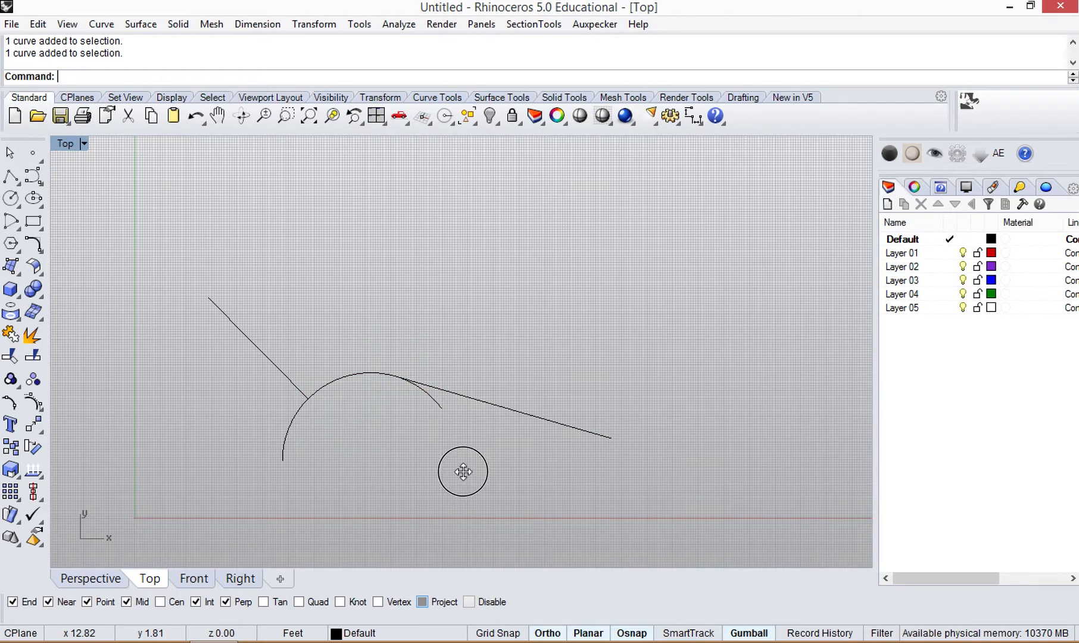
# - Select the three arc segments, join them into one curve, and check the joined arc by selecting it
pyautogui.click(295, 423)
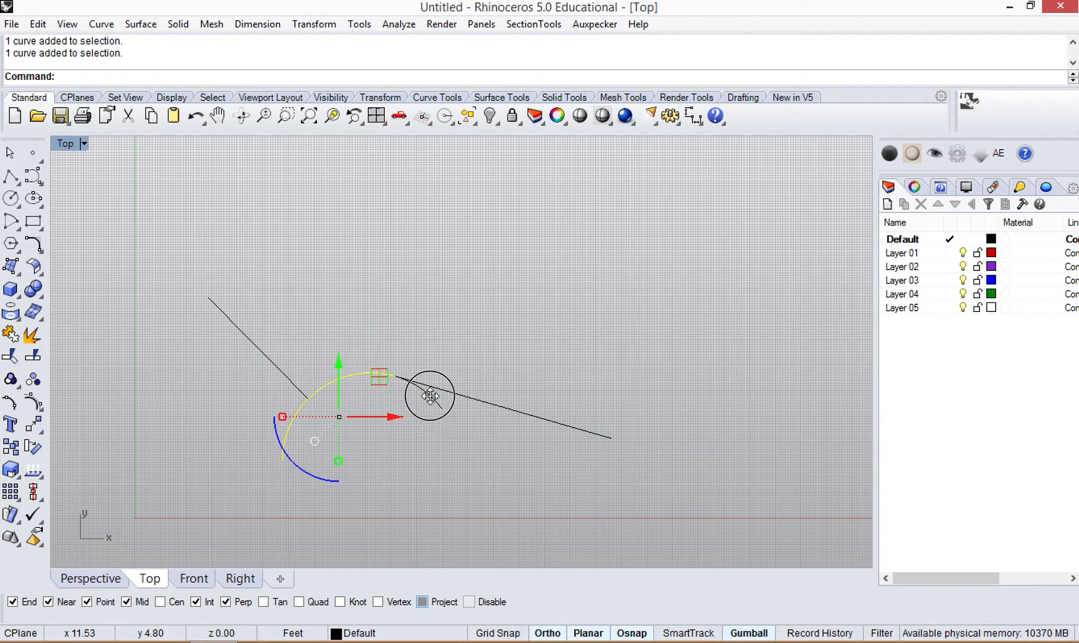
pyautogui.write('Joi')
pyautogui.press('Return')
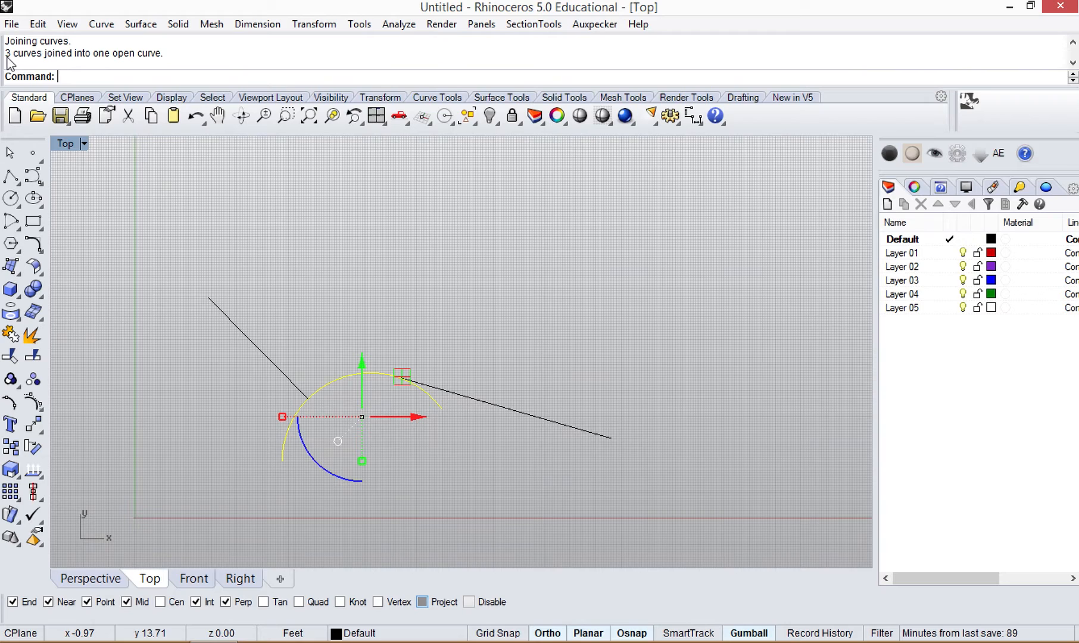
pyautogui.click(457, 344)
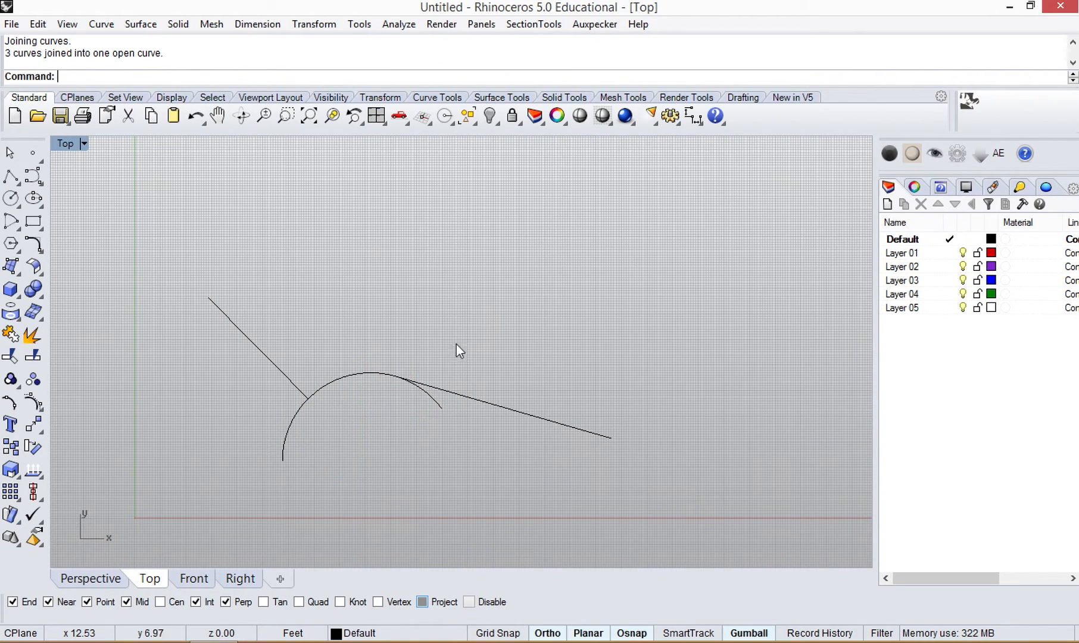
pyautogui.click(350, 374)
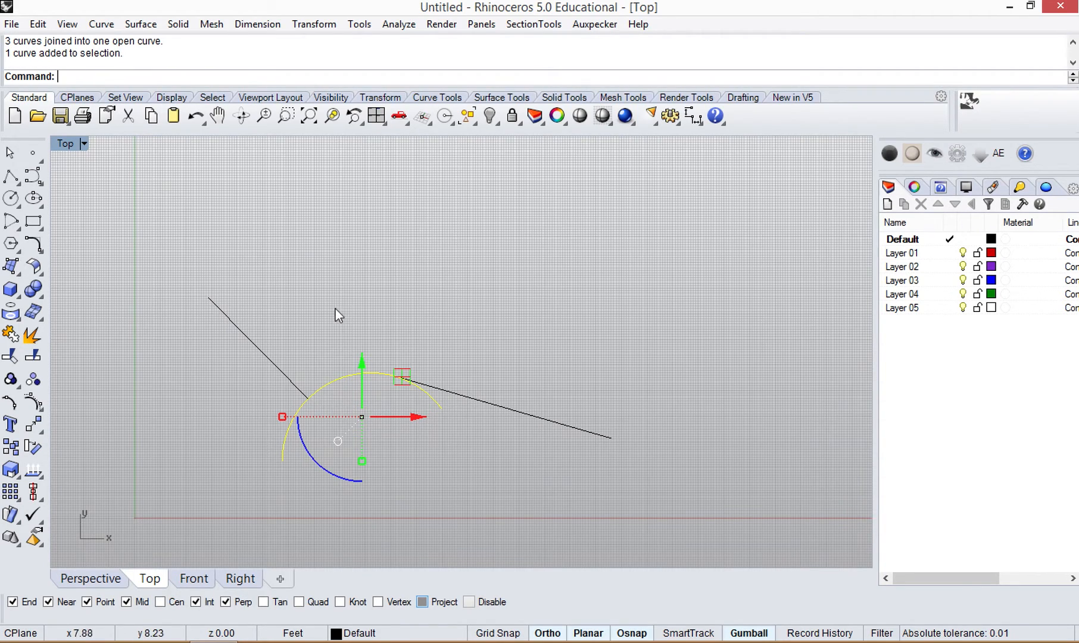
pyautogui.press('Escape')
pyautogui.click(320, 323)
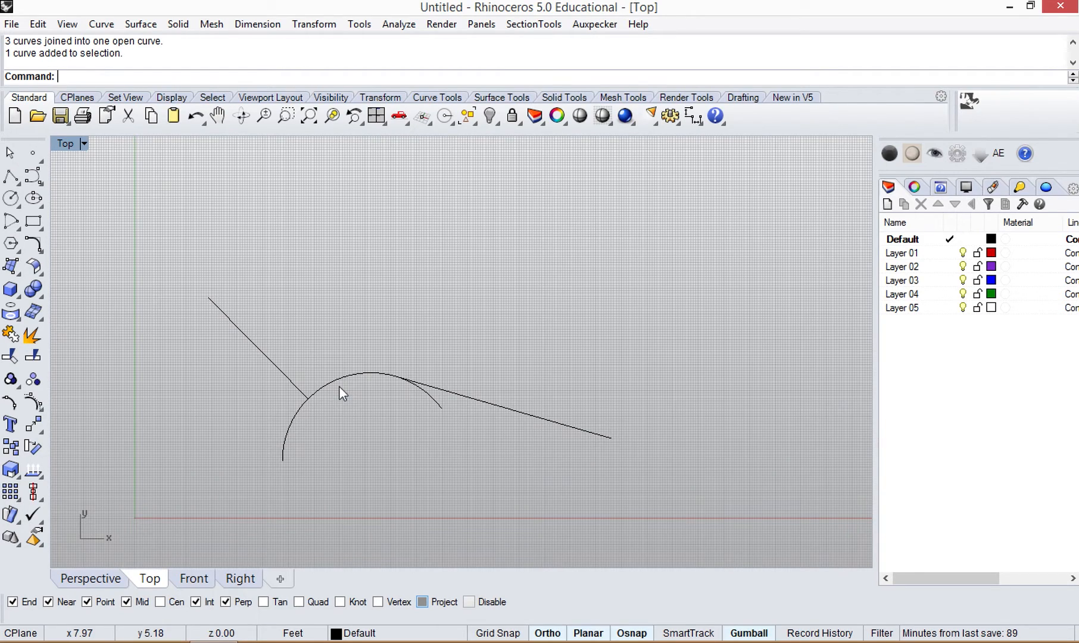
# - Undo the join and check the separate arc segments by selecting them
pyautogui.hotkey('ctrl', 'z')
pyautogui.press('Escape')
pyautogui.click(300, 413)
pyautogui.click(357, 375)
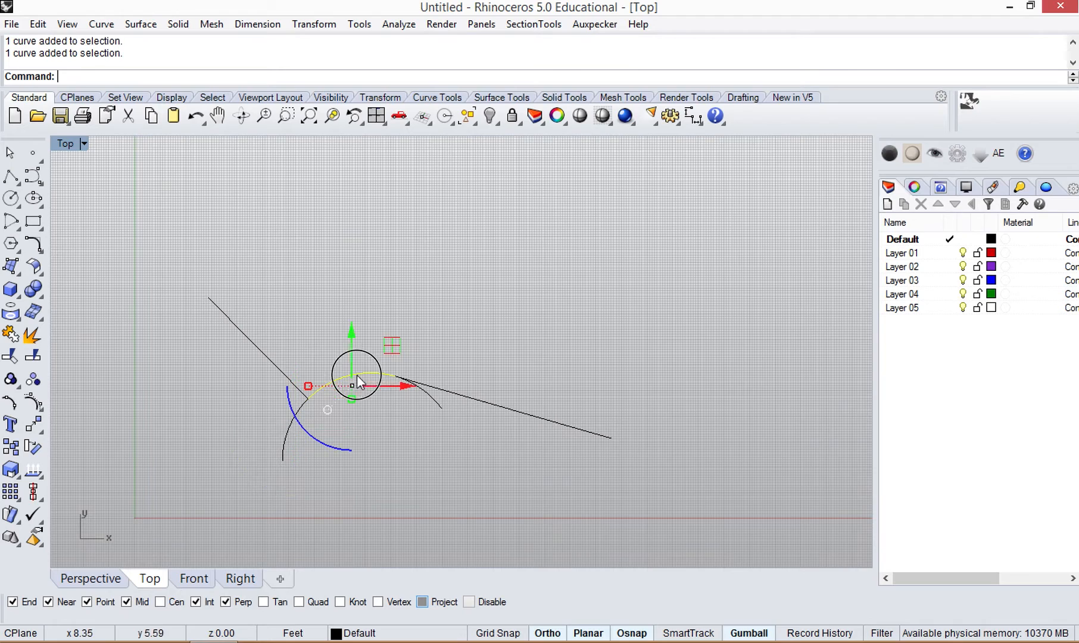
pyautogui.press('Escape')
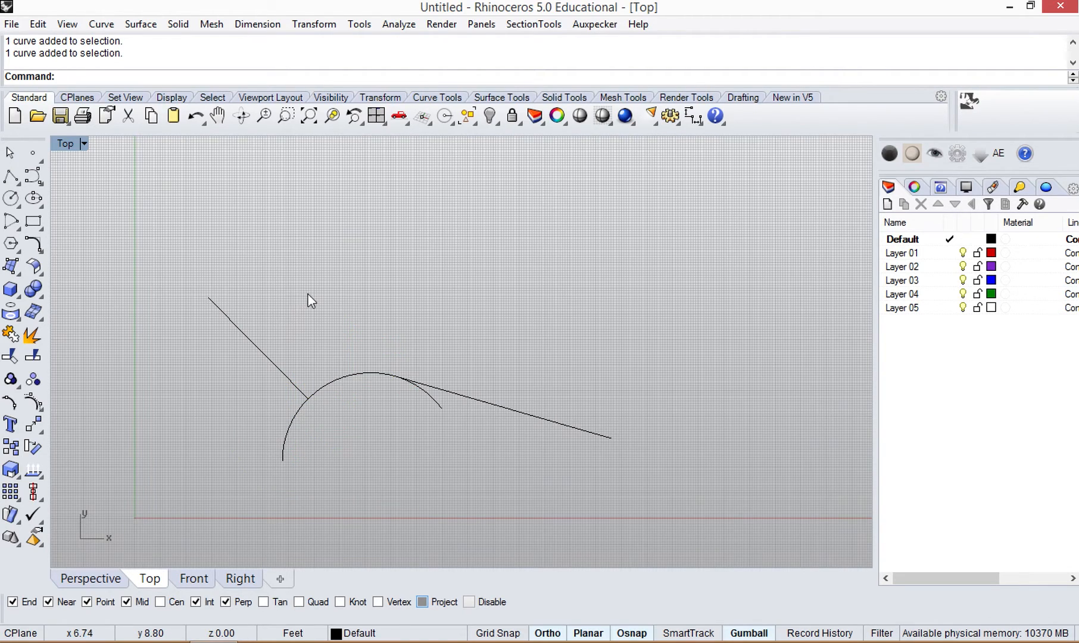
# - Run Join with nothing preselected, pick the three arc segments from right to left, and check the joined curve
pyautogui.write('oi')
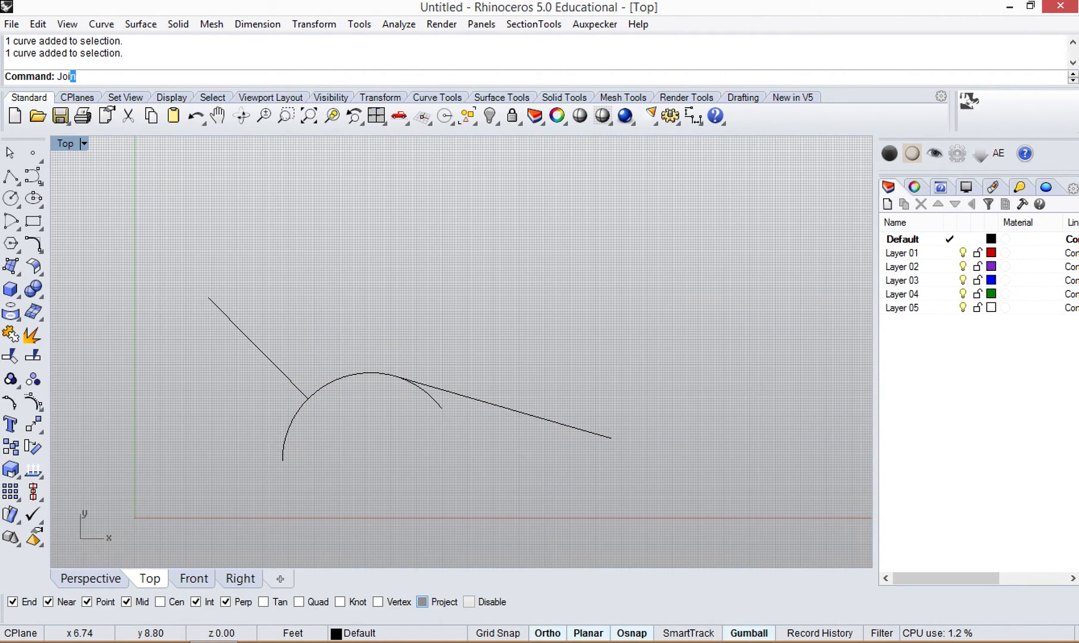
pyautogui.press('Return')
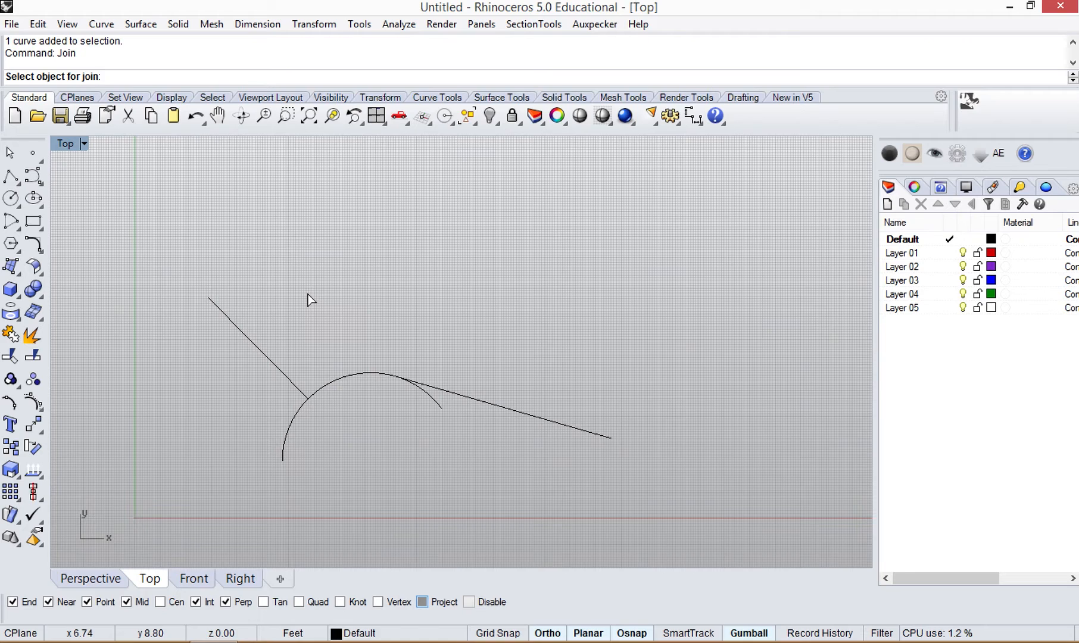
pyautogui.click(427, 394)
pyautogui.click(355, 375)
pyautogui.click(296, 420)
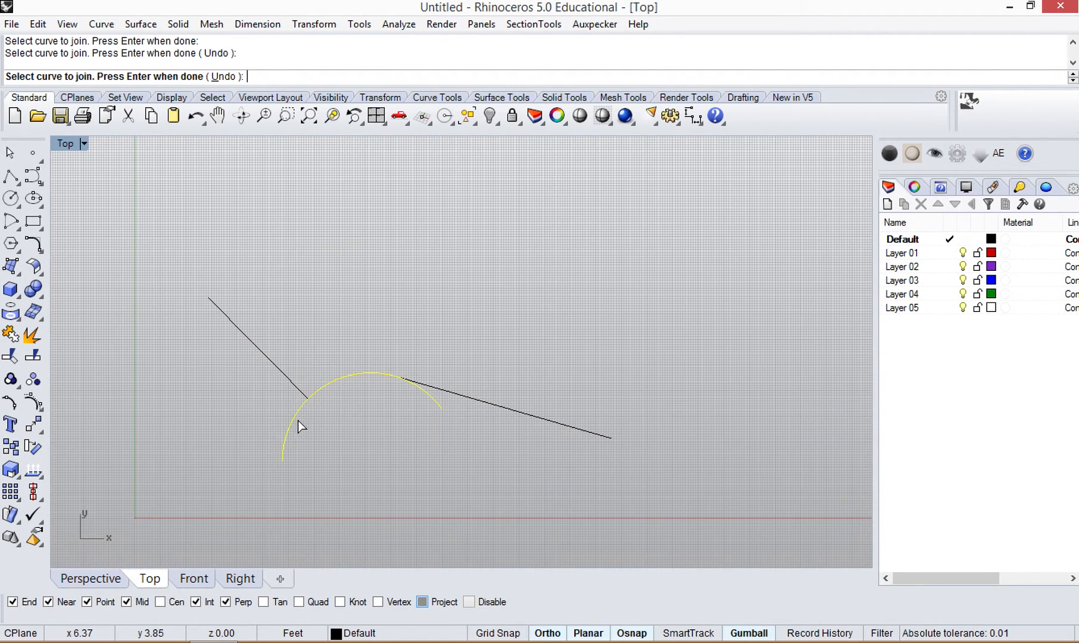
pyautogui.press('Return')
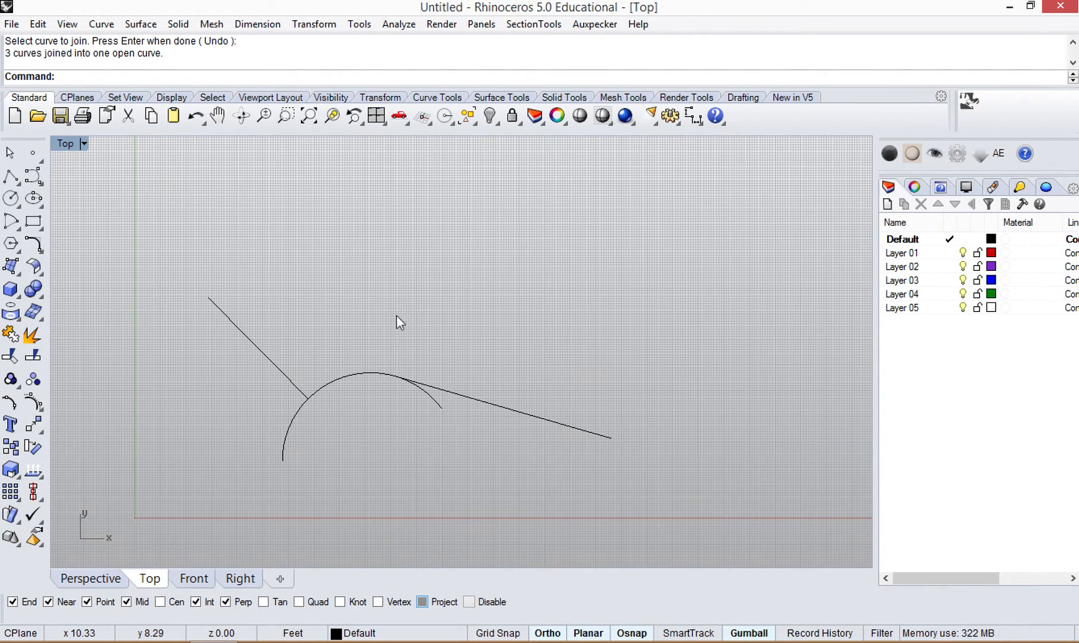
pyautogui.click(349, 373)
pyautogui.click(460, 325)
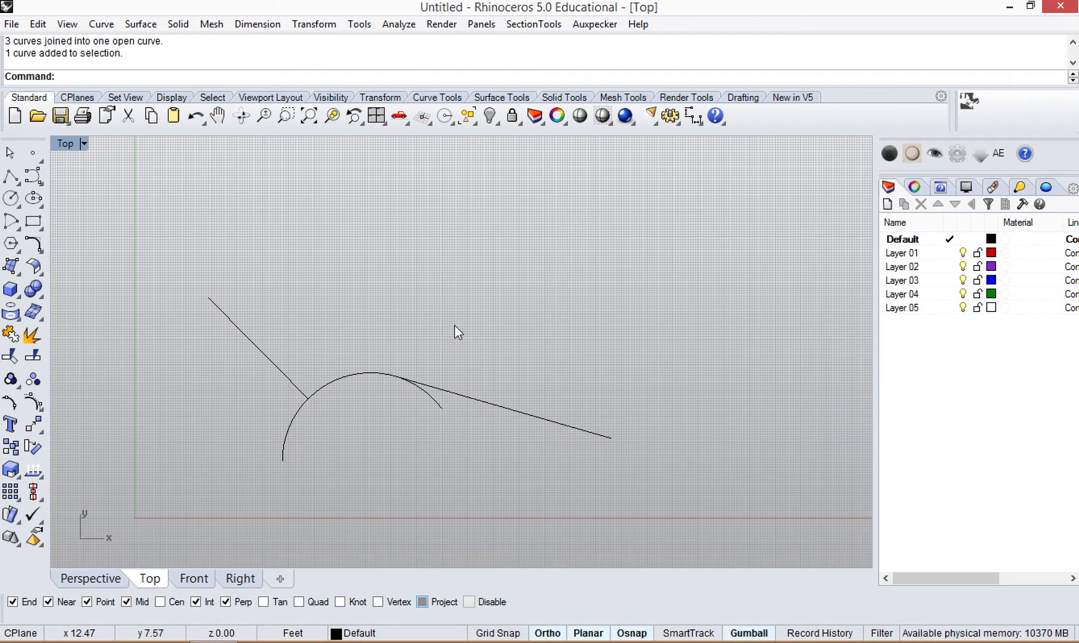
# - Trim away the middle section of the arc using the two straight lines as cutting objects
pyautogui.write('Trim')
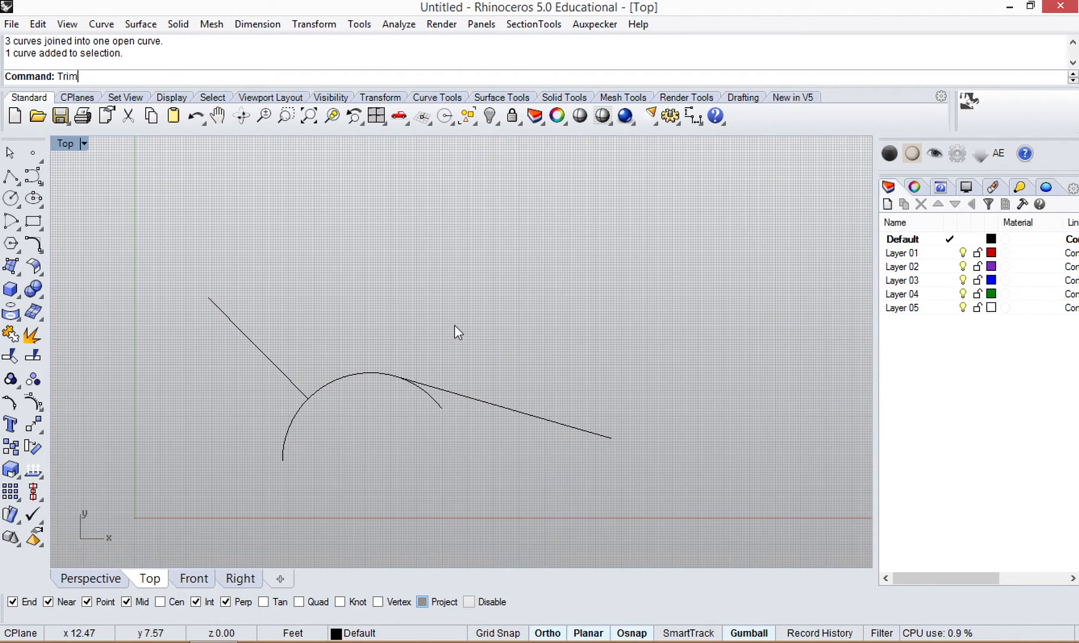
pyautogui.press('Return')
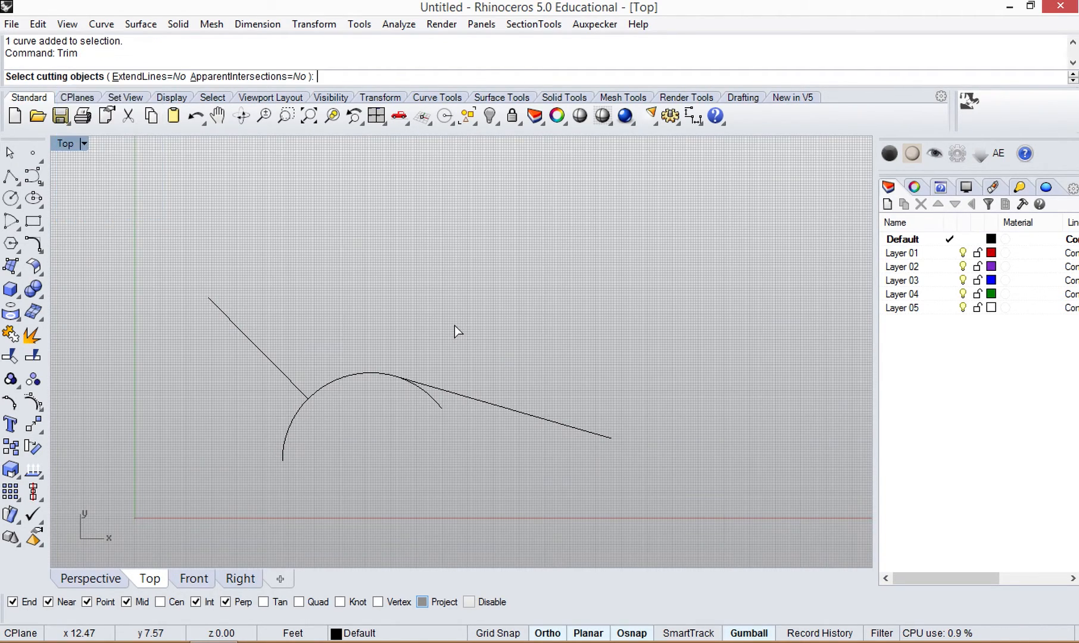
pyautogui.click(297, 385)
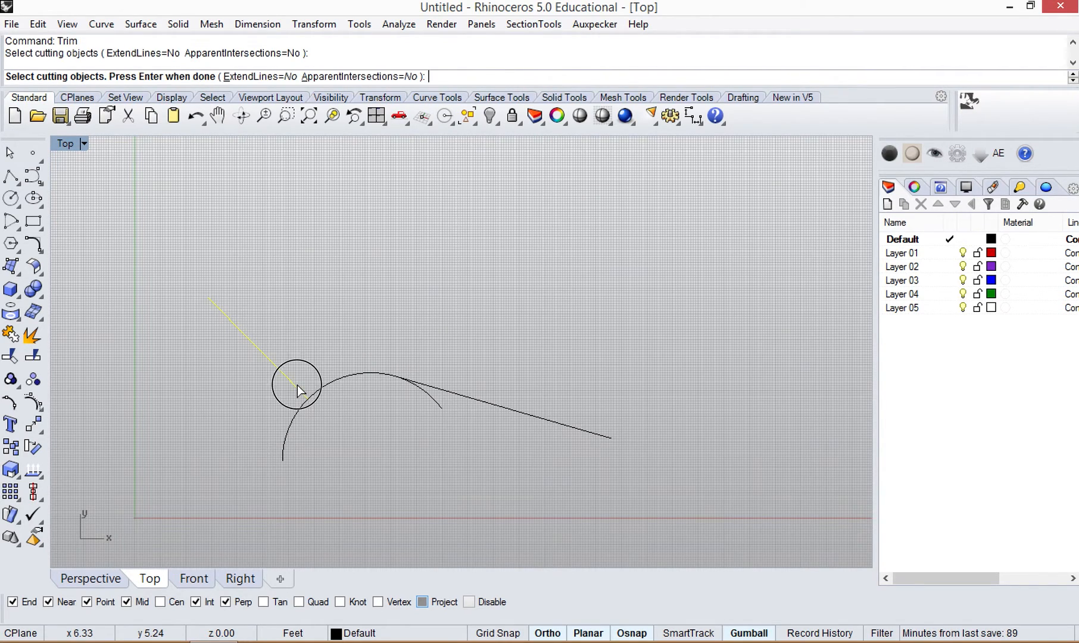
pyautogui.click(465, 397)
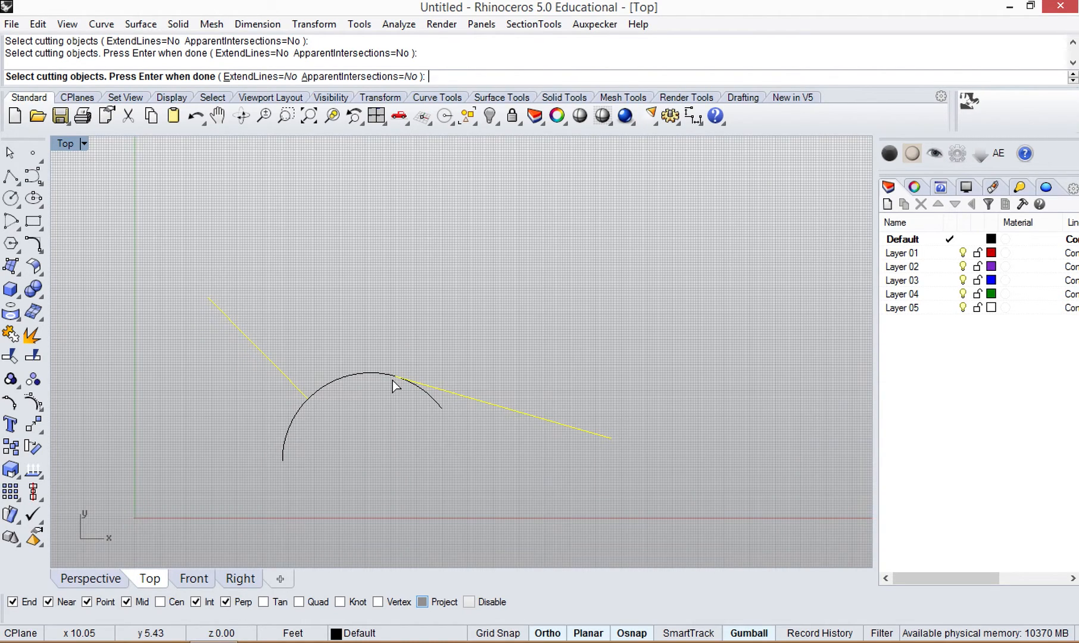
pyautogui.press('Return')
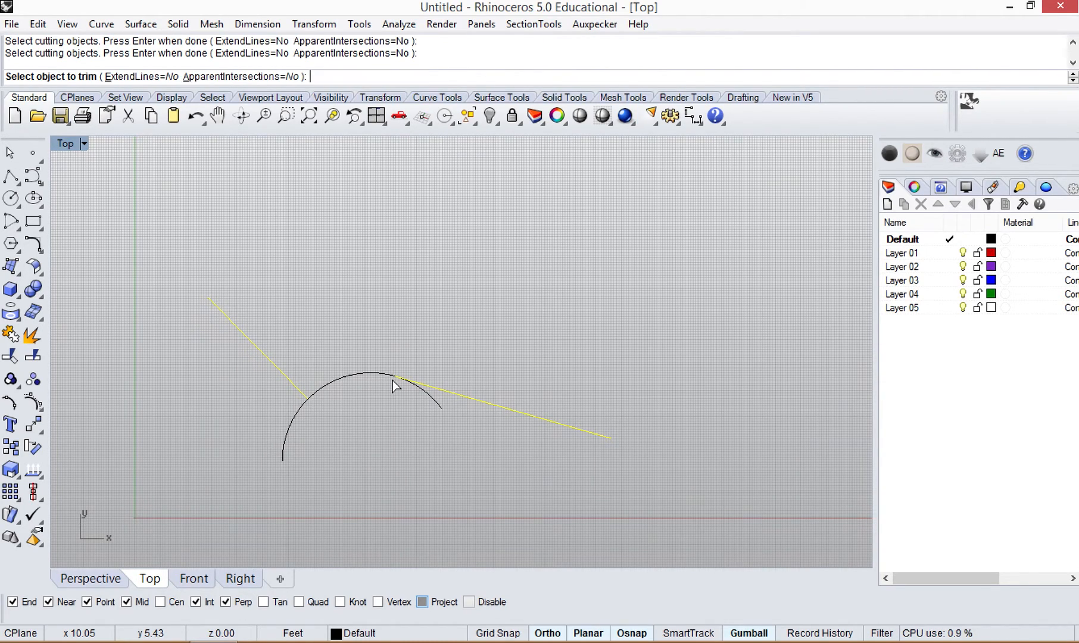
pyautogui.click(341, 380)
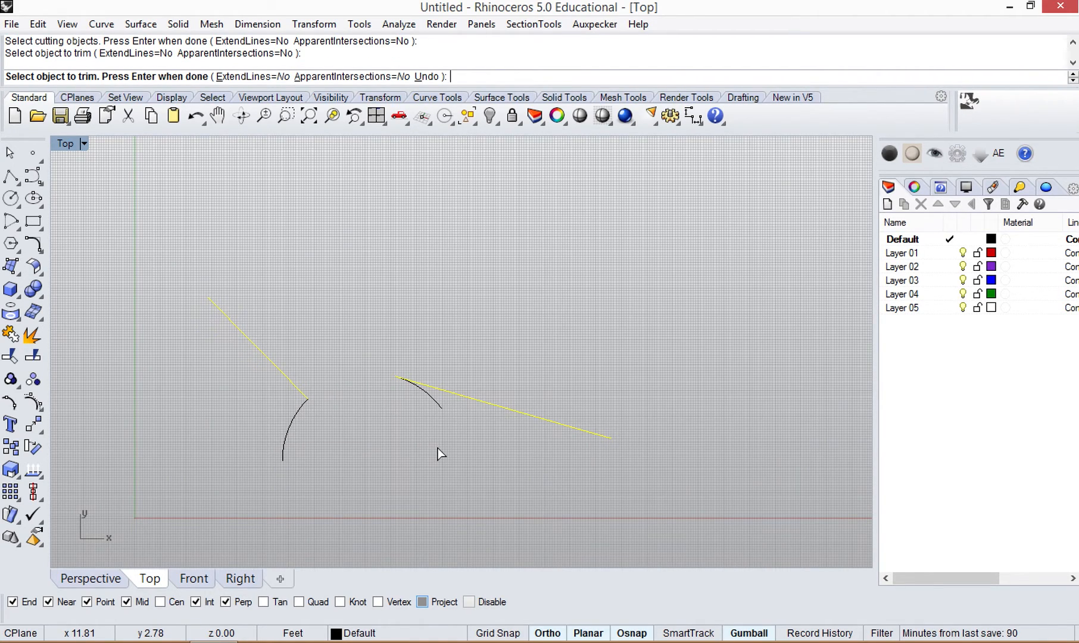
pyautogui.press('Return')
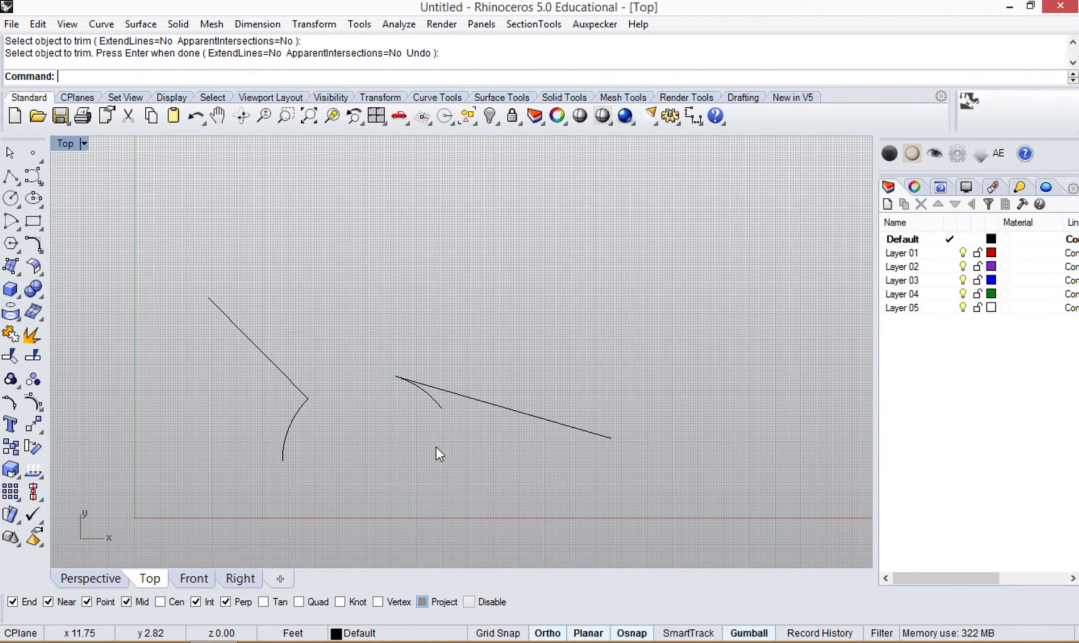
# - Undo the trim of the arc's middle section and leave everything deselected
pyautogui.hotkey('ctrl', 'z')
pyautogui.click(446, 312)
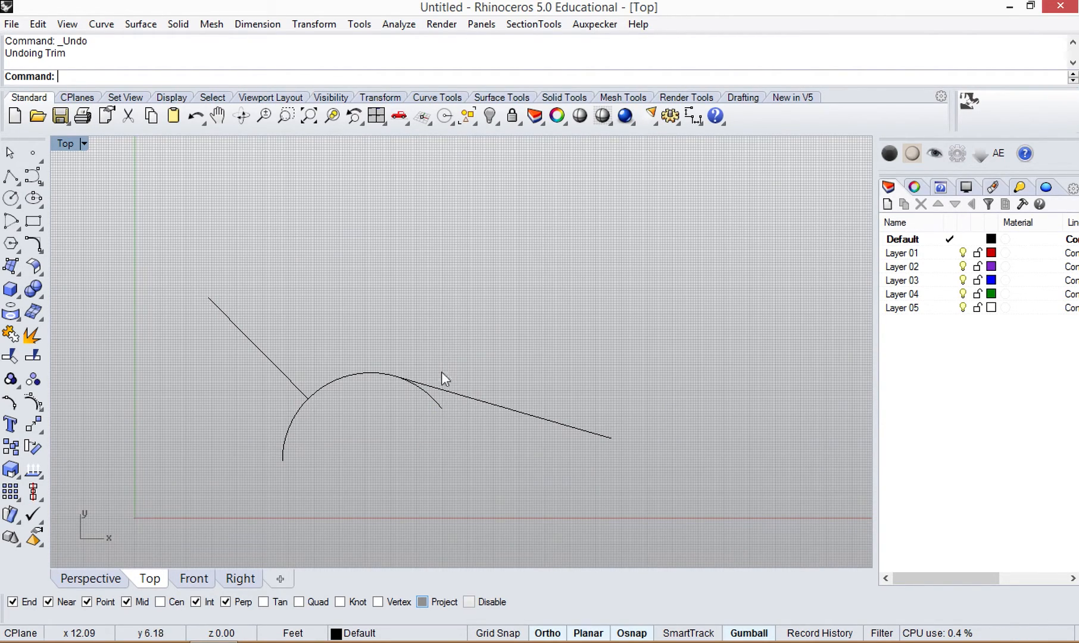
pyautogui.click(325, 329)
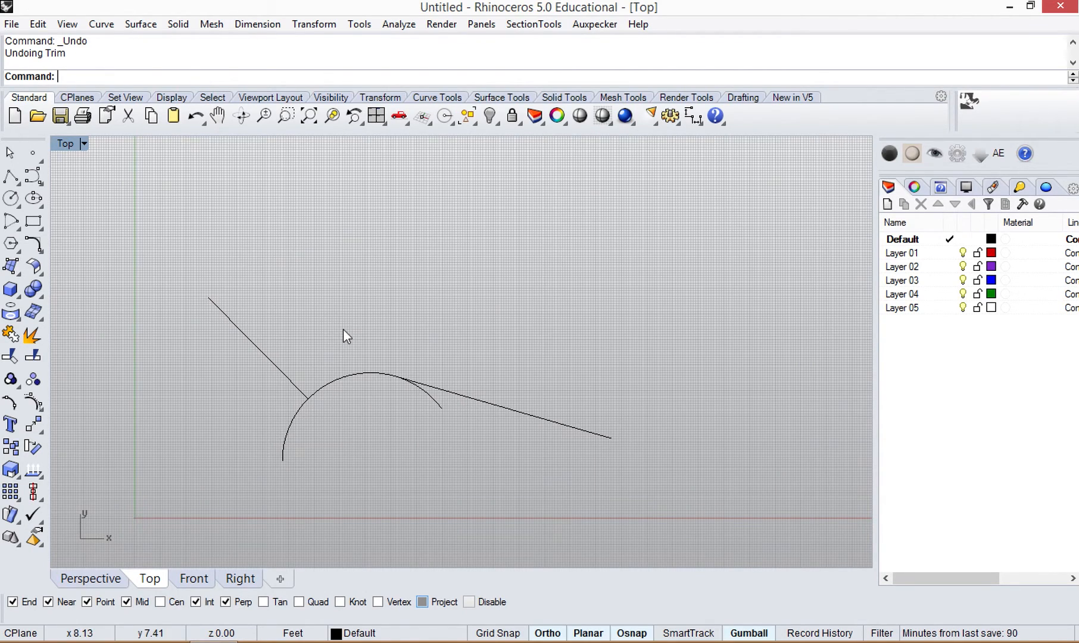
# - Fillet the upper-left straight line with the arc at radius 0, and undo the fillet
pyautogui.write('fil')
pyautogui.press('Return')
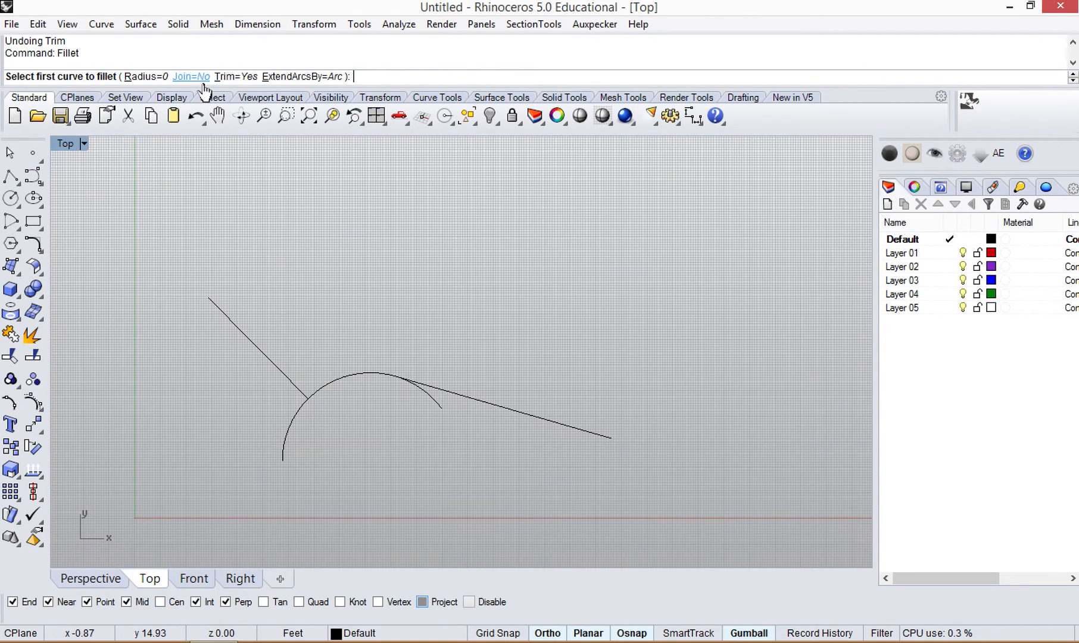
pyautogui.click(295, 390)
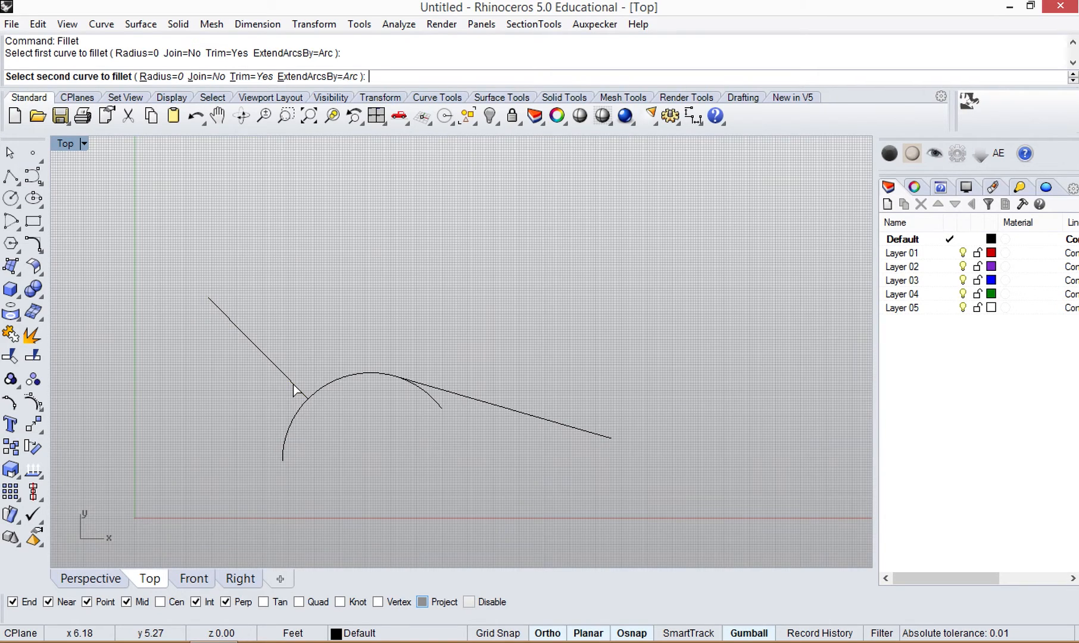
pyautogui.click(326, 385)
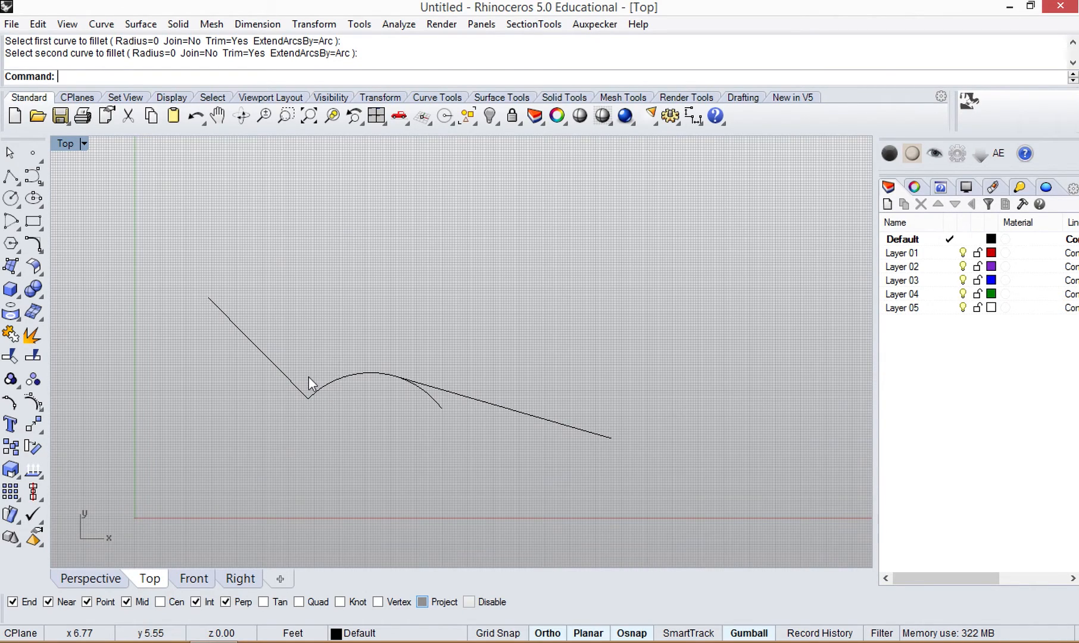
pyautogui.hotkey('ctrl', 'z')
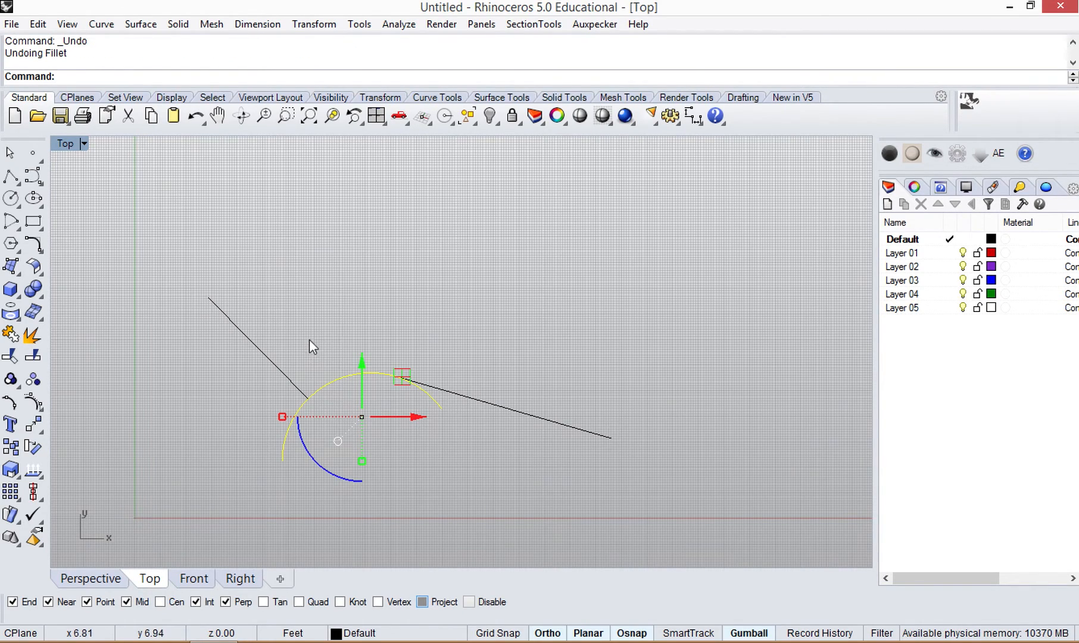
pyautogui.press('Escape')
# - Fillet the upper-left line with the arc at radius 3, and undo that fillet
pyautogui.press('Return')
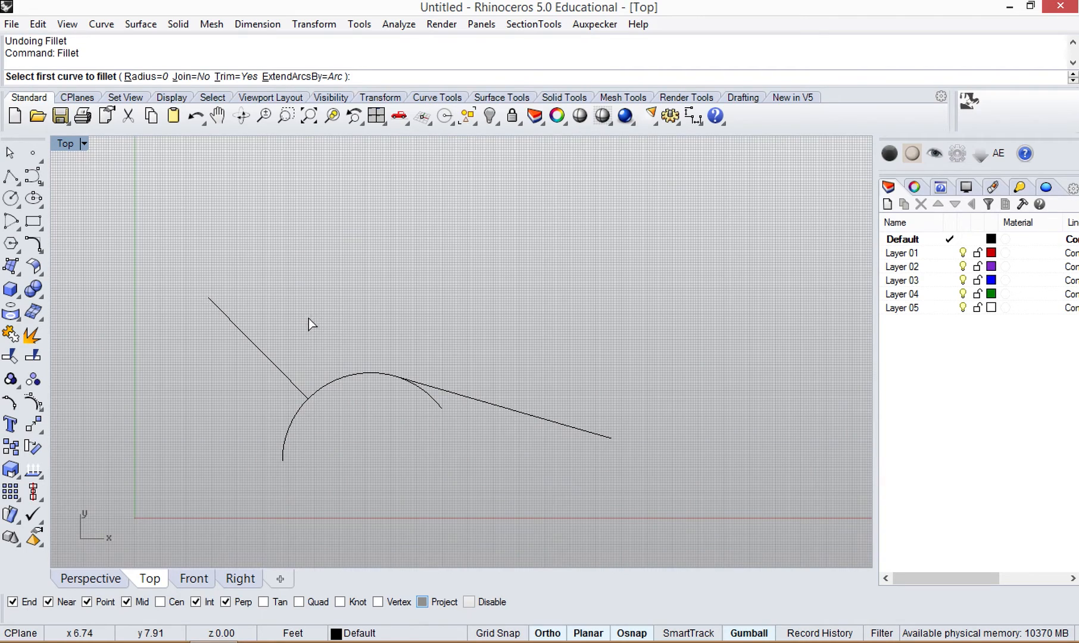
pyautogui.click(142, 75)
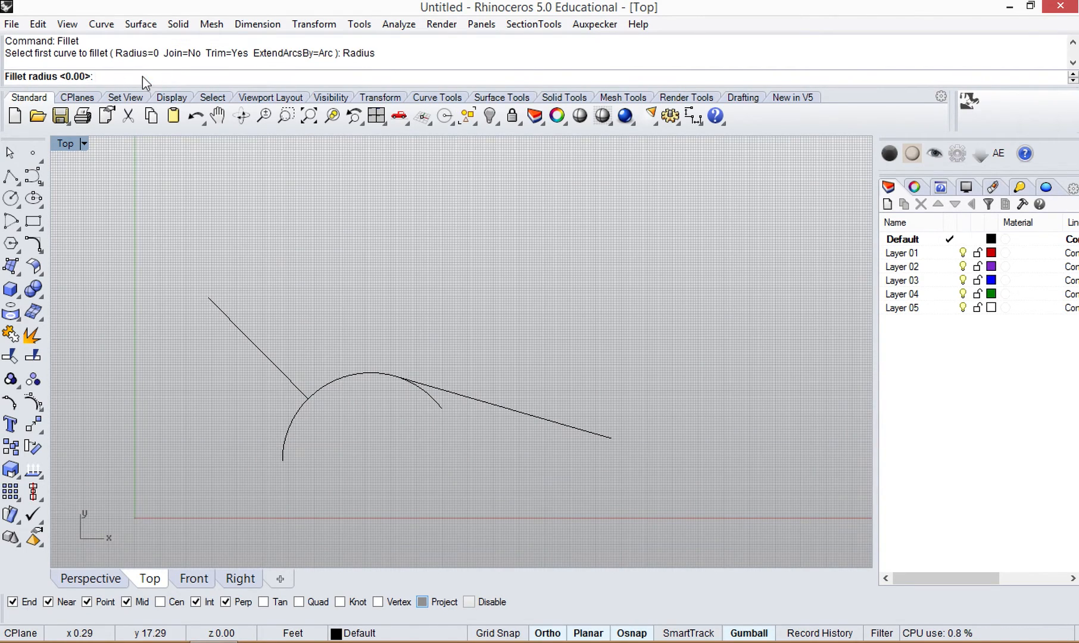
pyautogui.write('3')
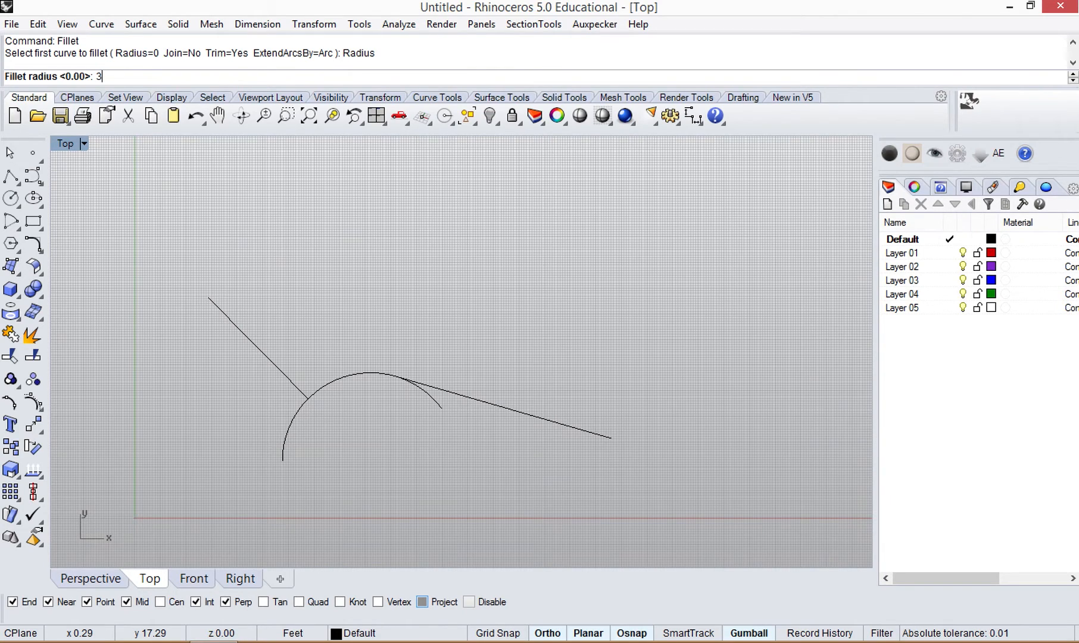
pyautogui.press('Return')
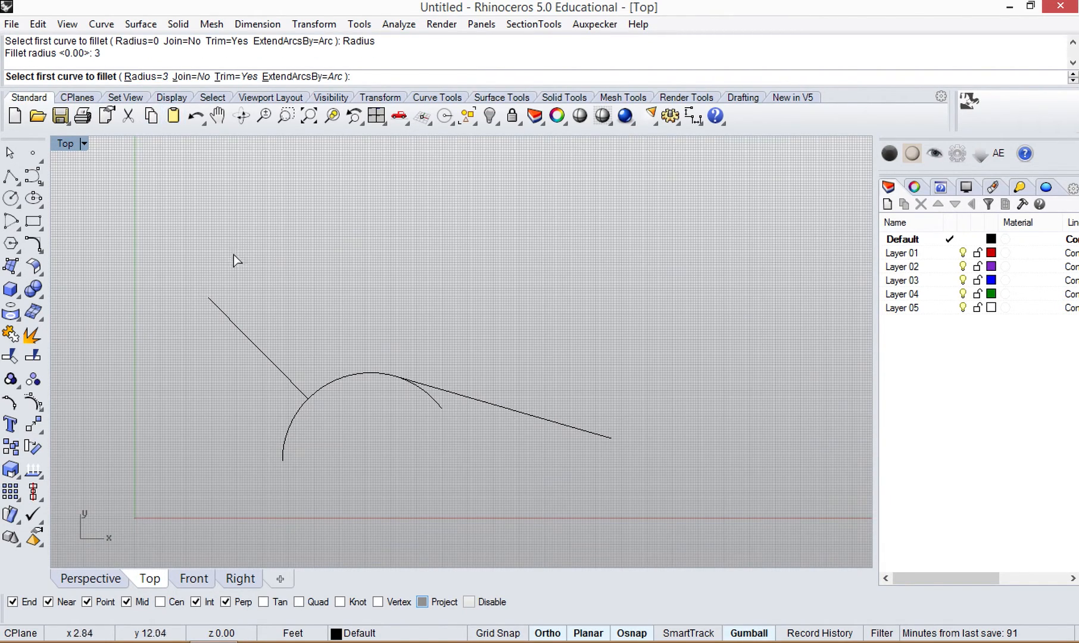
pyautogui.click(298, 387)
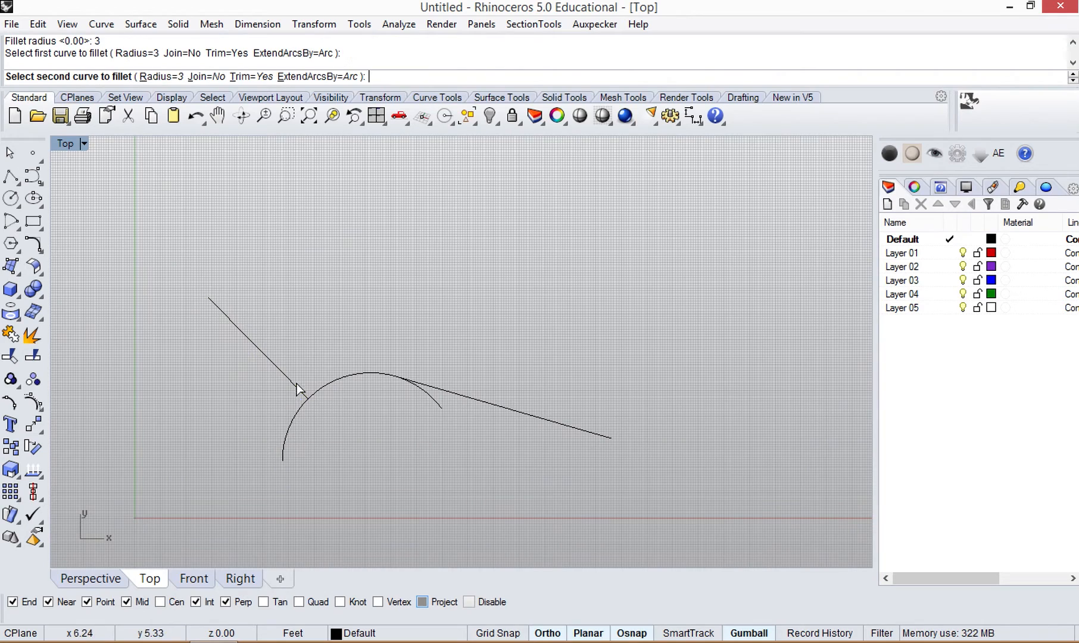
pyautogui.click(327, 383)
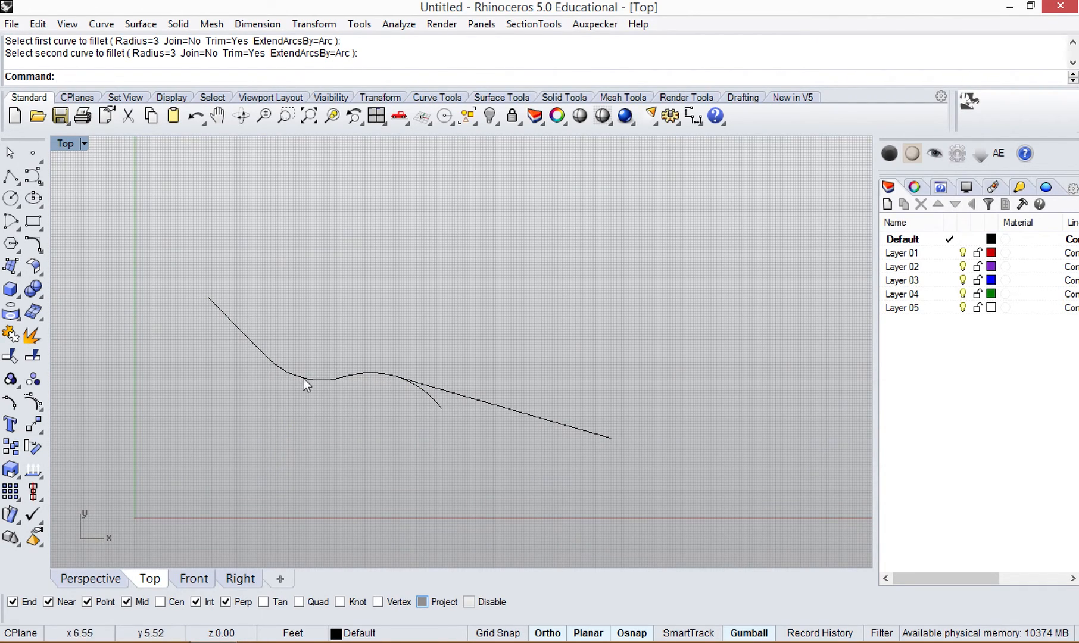
pyautogui.hotkey('ctrl', 'z')
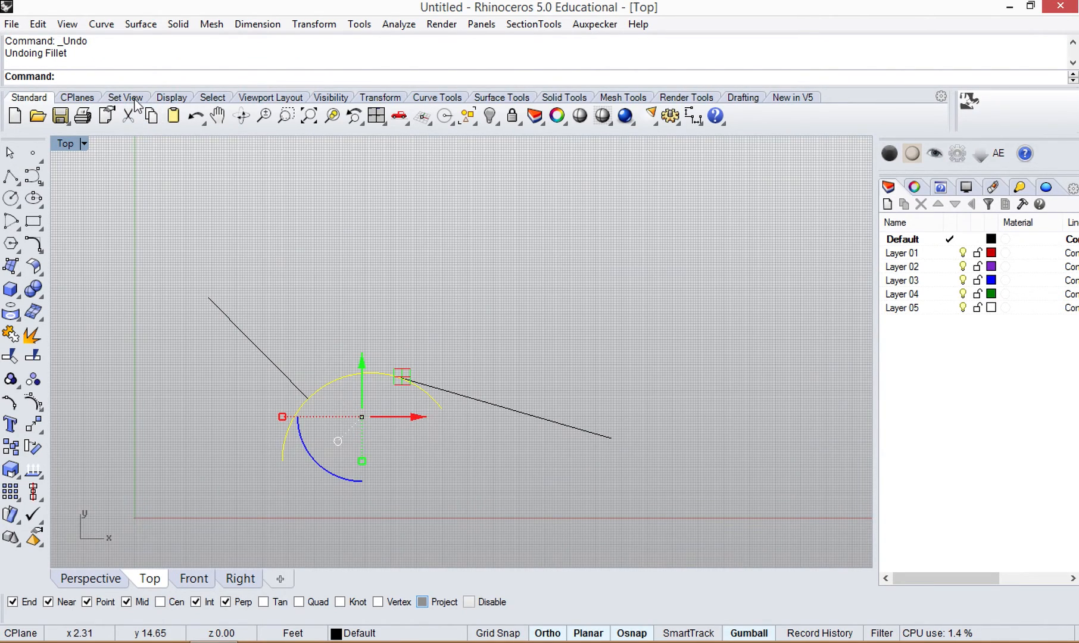
# - Fillet the upper-left line with the arc using a radius of 2 and Join left at No
pyautogui.press('Return')
pyautogui.click(150, 79)
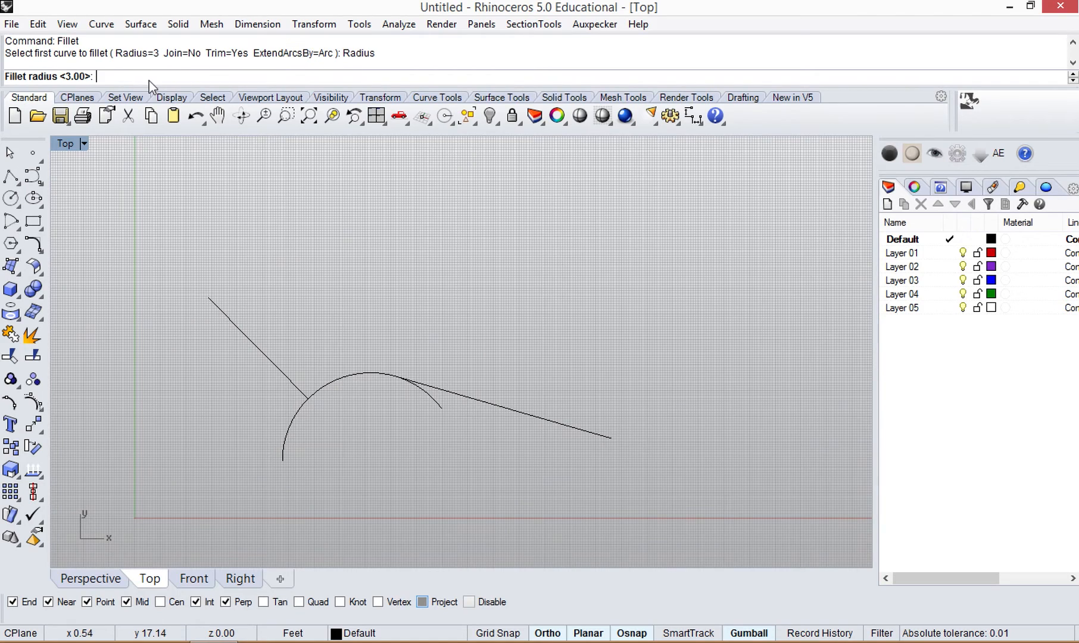
pyautogui.write('2')
pyautogui.press('Return')
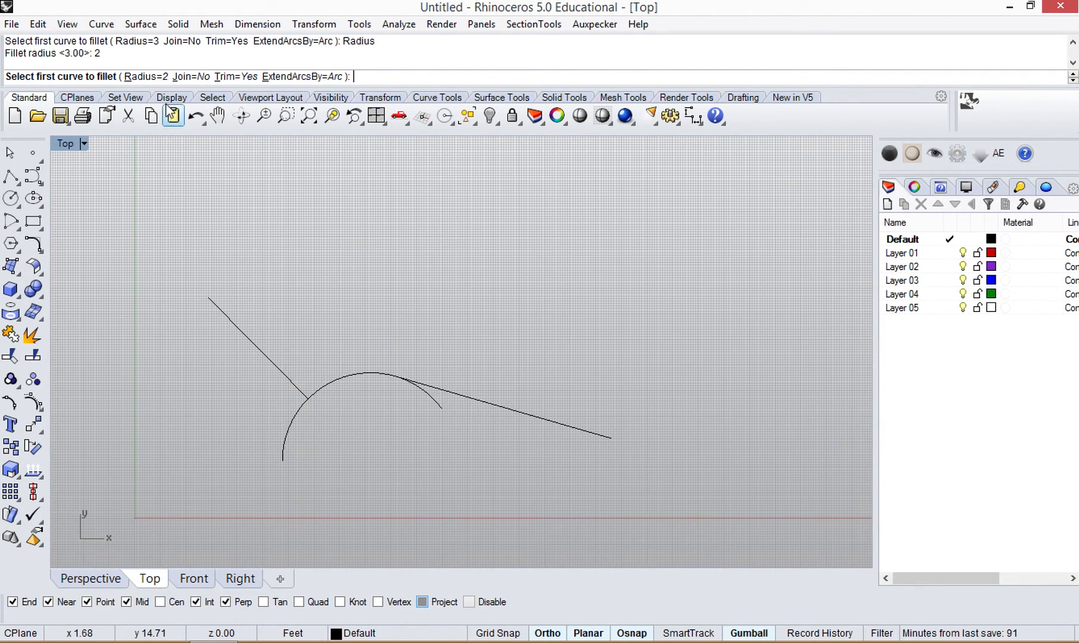
pyautogui.click(301, 384)
pyautogui.click(329, 381)
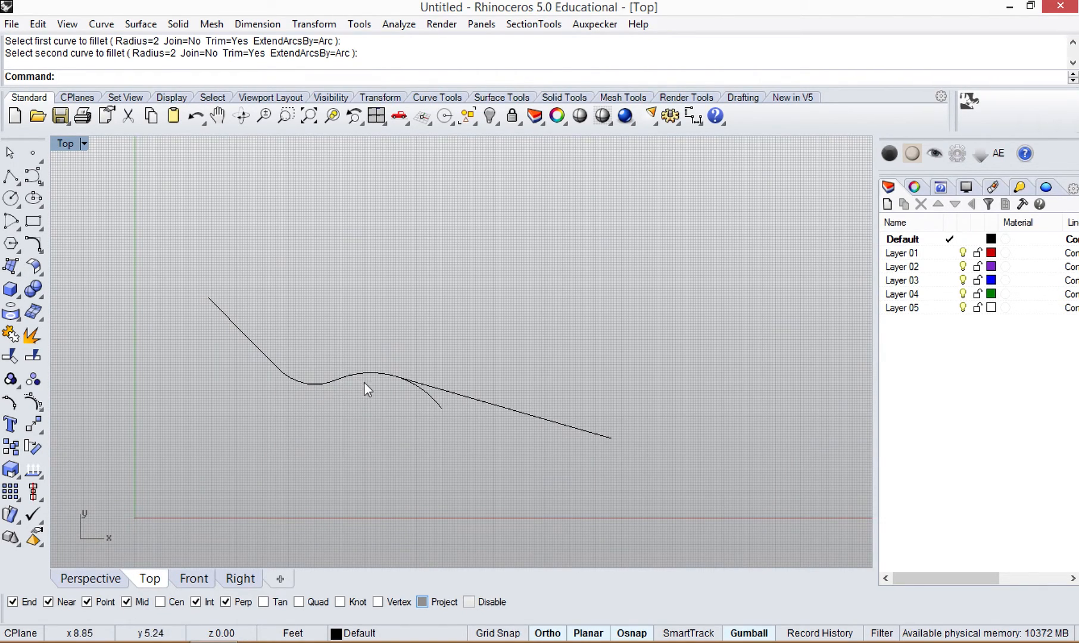
# - Check the separate line, fillet and arc pieces by selecting them, and undo the radius 2 fillet
pyautogui.click(360, 374)
pyautogui.click(318, 384)
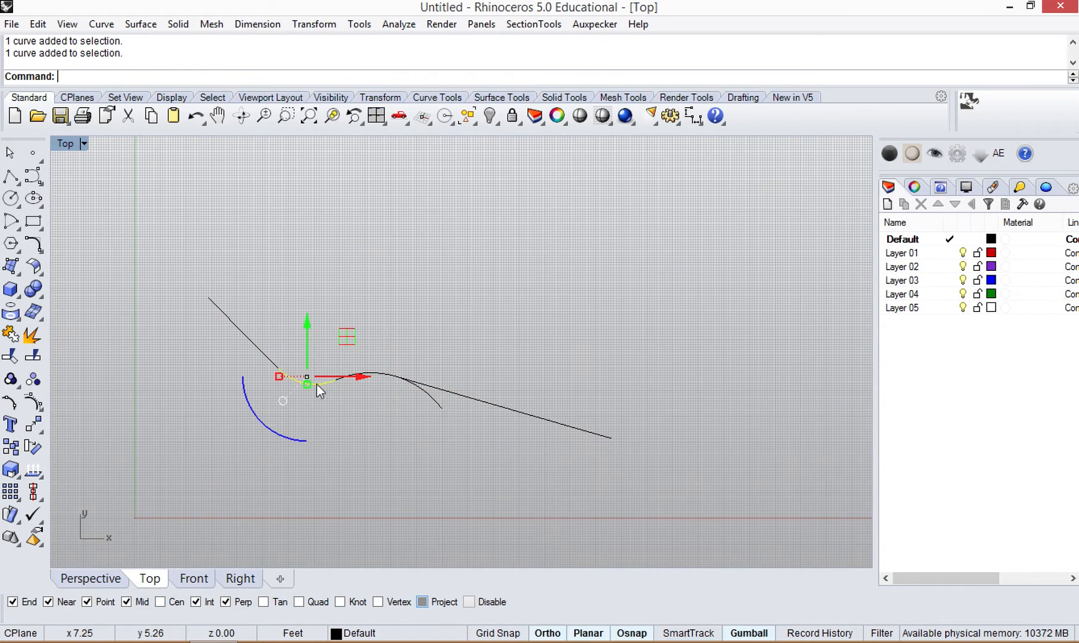
pyautogui.click(272, 359)
pyautogui.click(298, 383)
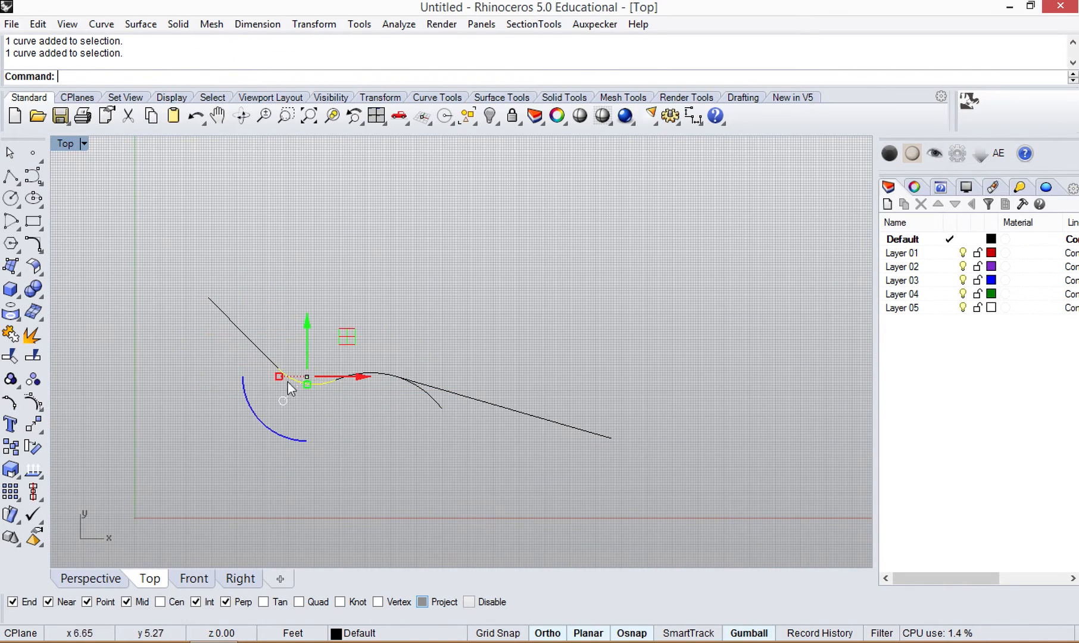
pyautogui.click(356, 418)
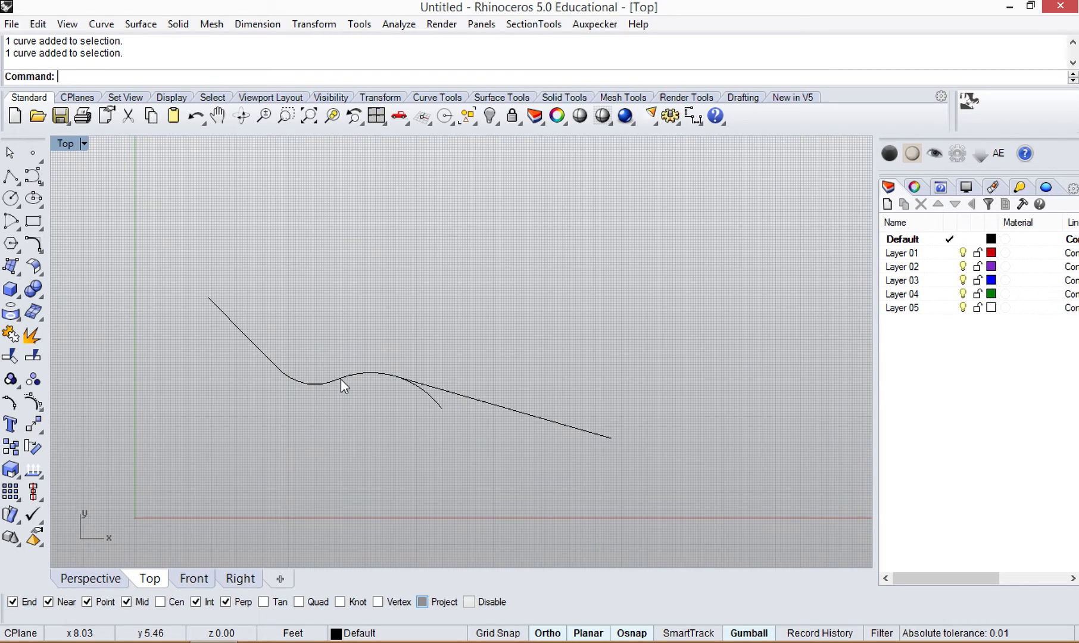
pyautogui.hotkey('ctrl', 'z')
pyautogui.click(310, 350)
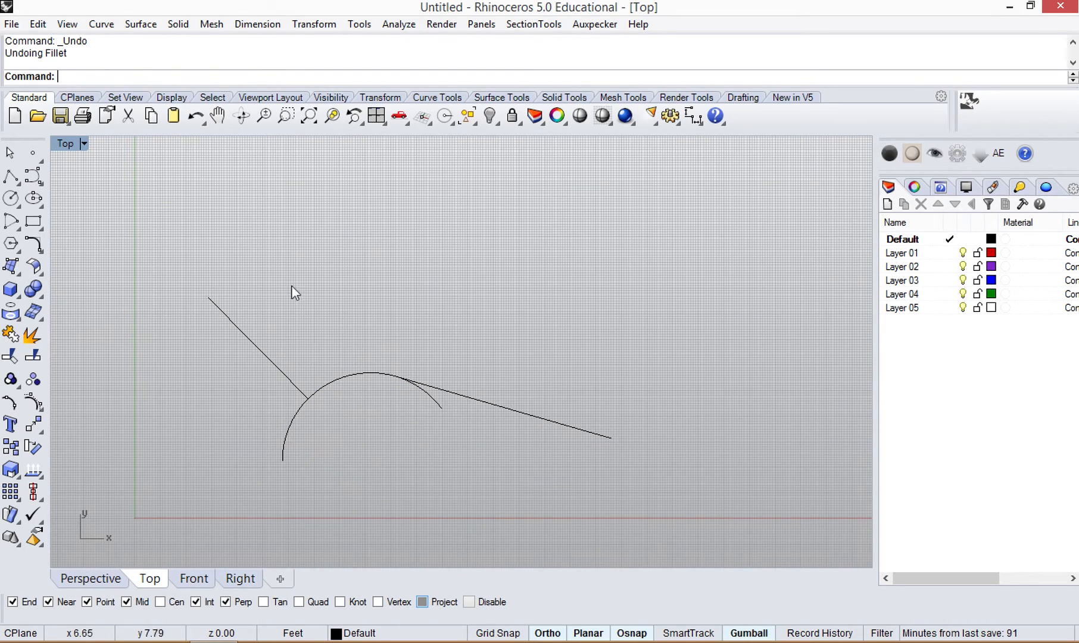
# - Fillet the upper-left line with the arc at radius 2 with Join set to Yes, and undo it after checking the joined curve
pyautogui.rightClick(276, 347)
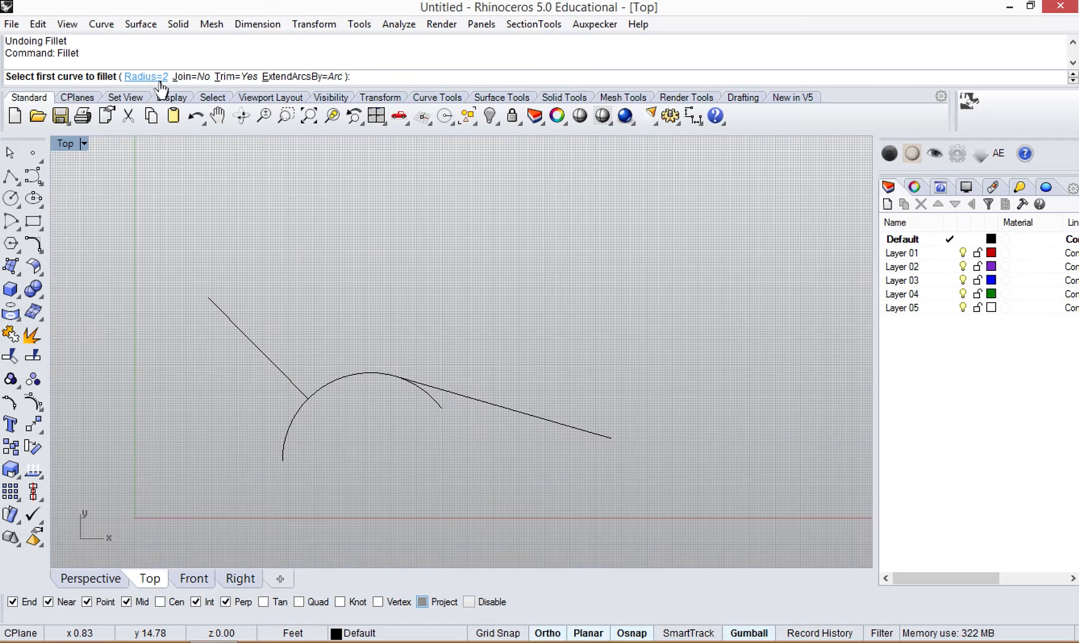
pyautogui.click(189, 76)
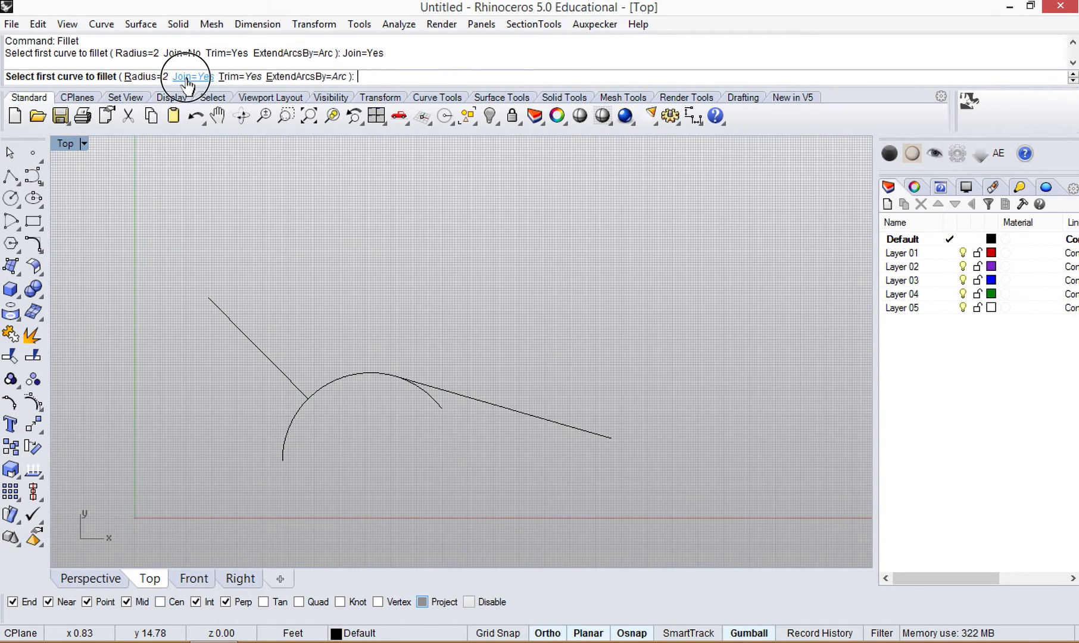
pyautogui.click(313, 383)
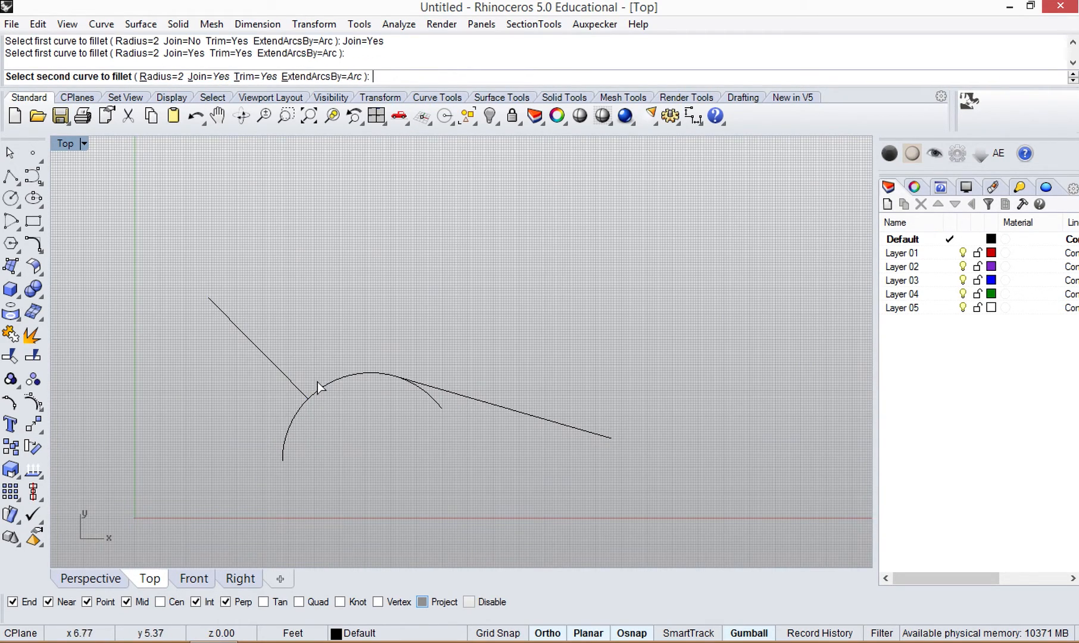
pyautogui.click(328, 381)
pyautogui.click(316, 383)
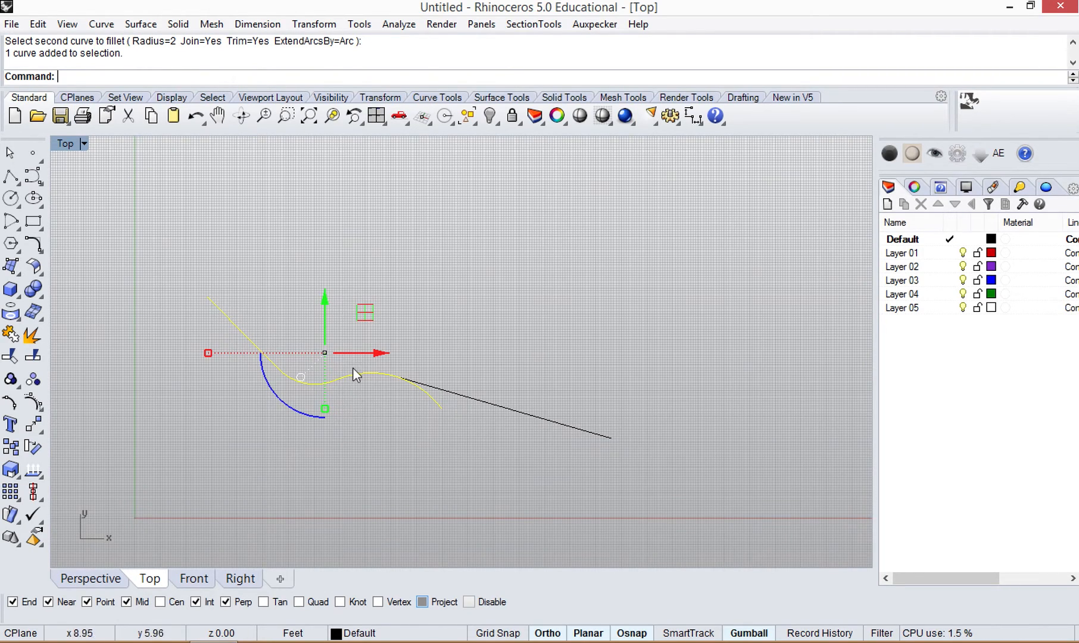
pyautogui.hotkey('ctrl', 'z')
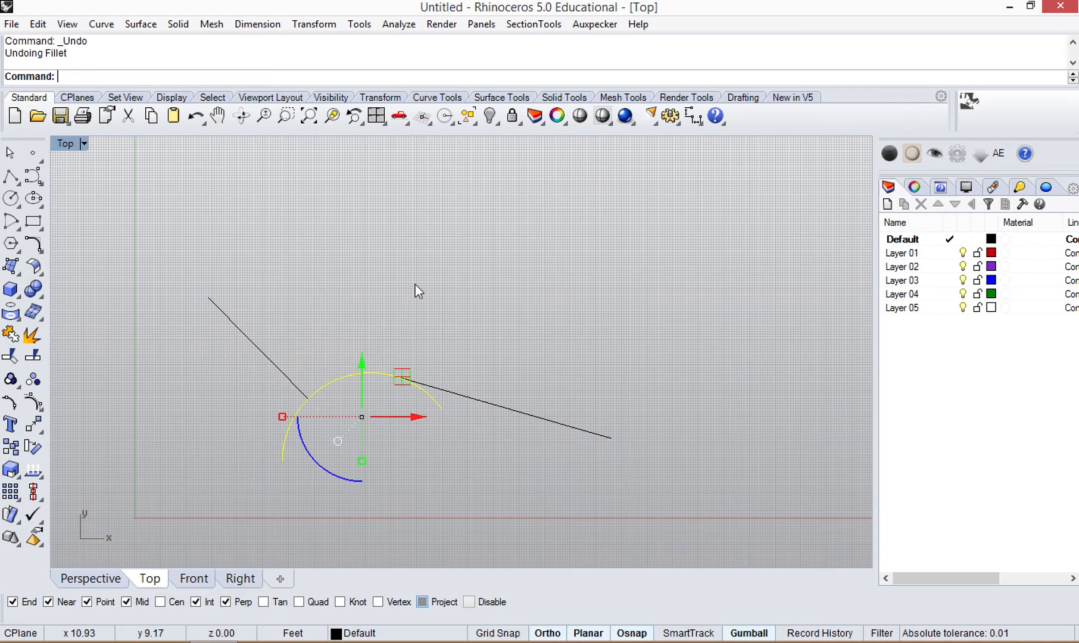
pyautogui.press('Escape')
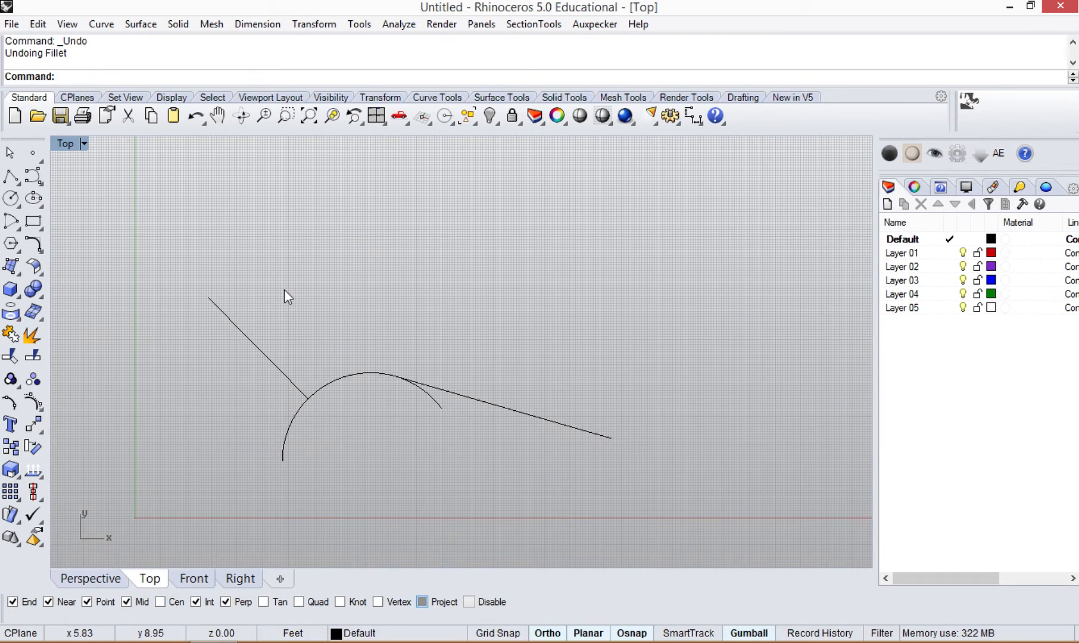
# - Chamfer the upper-left line and the arc with both distances set to 2, and undo the chamfer
pyautogui.write('ch')
pyautogui.press('Return')
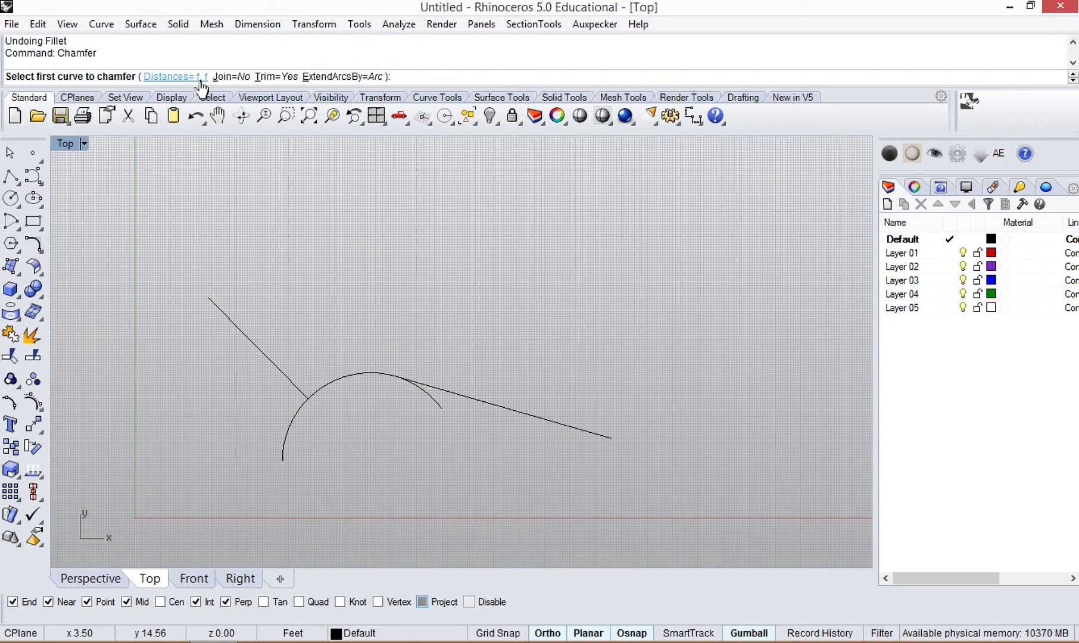
pyautogui.click(177, 76)
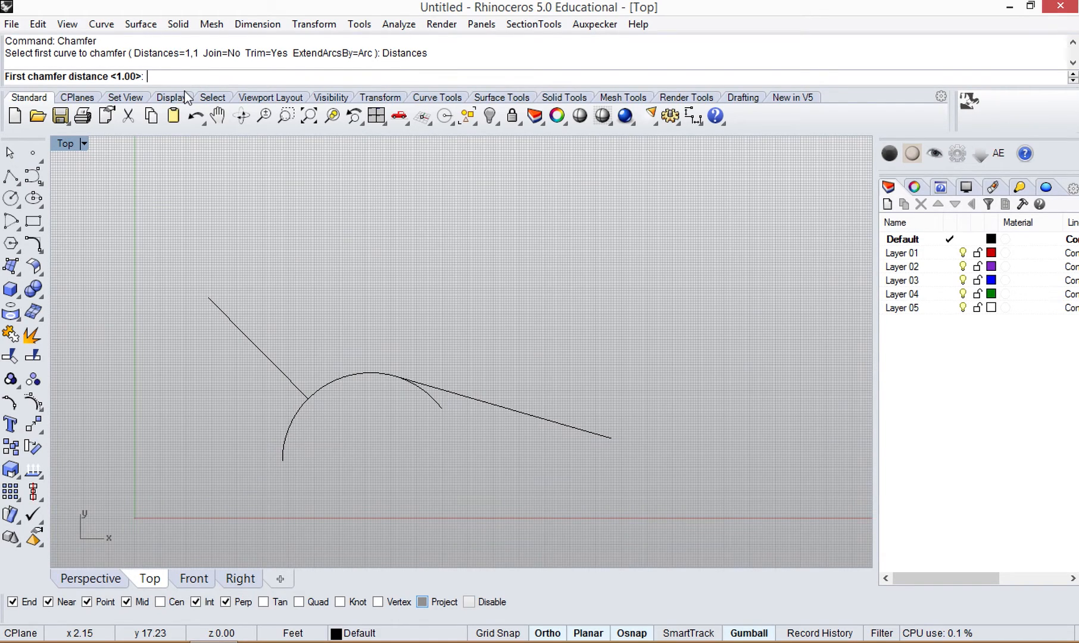
pyautogui.write('2')
pyautogui.press('Return')
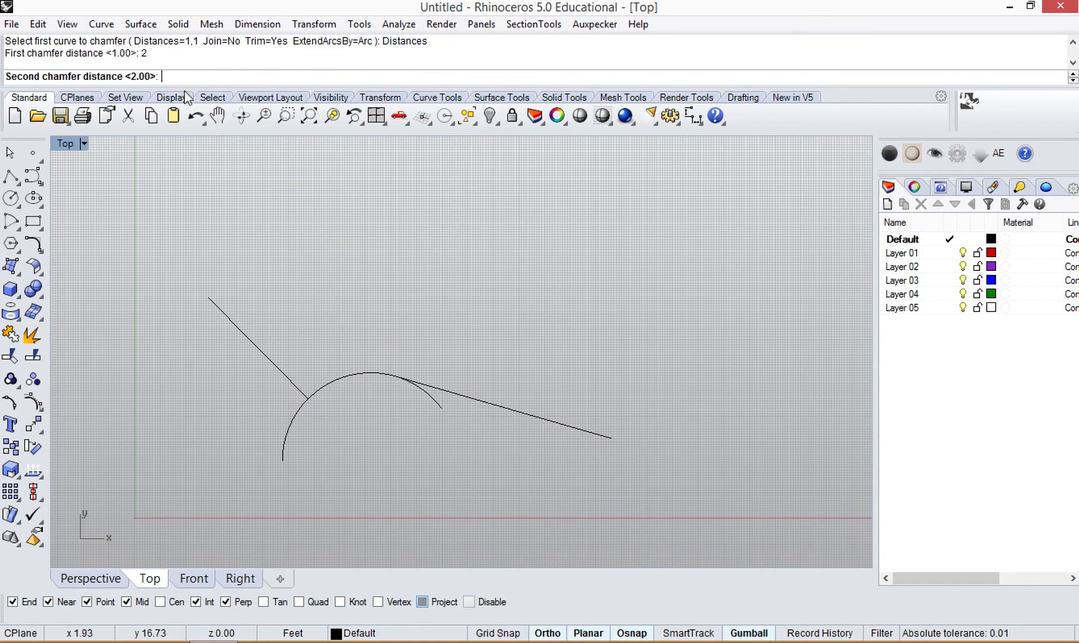
pyautogui.write('2')
pyautogui.press('Return')
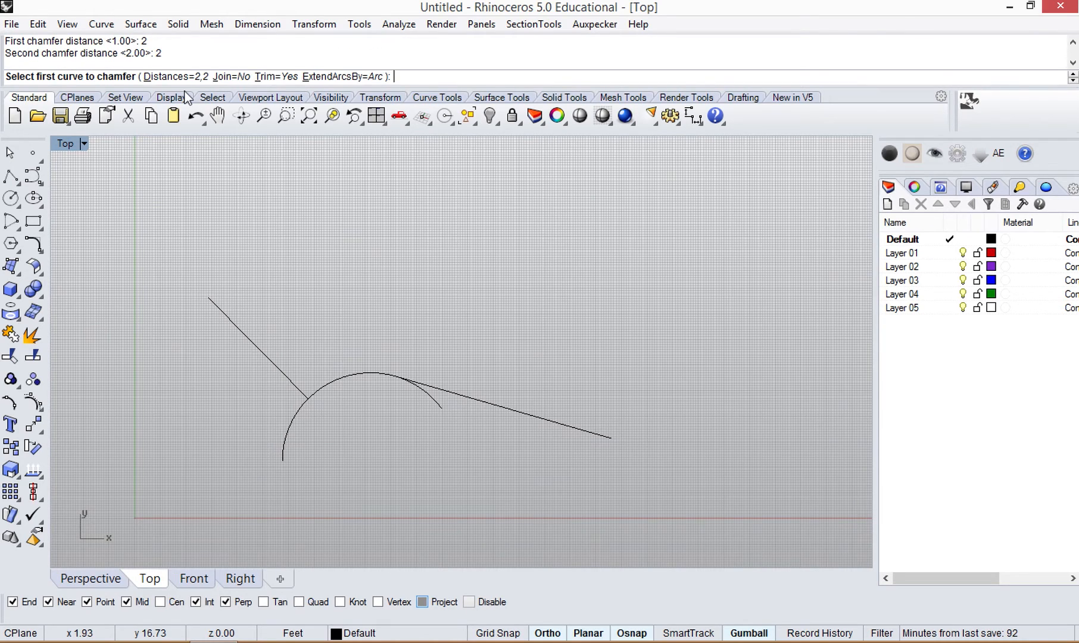
pyautogui.click(295, 384)
pyautogui.click(334, 386)
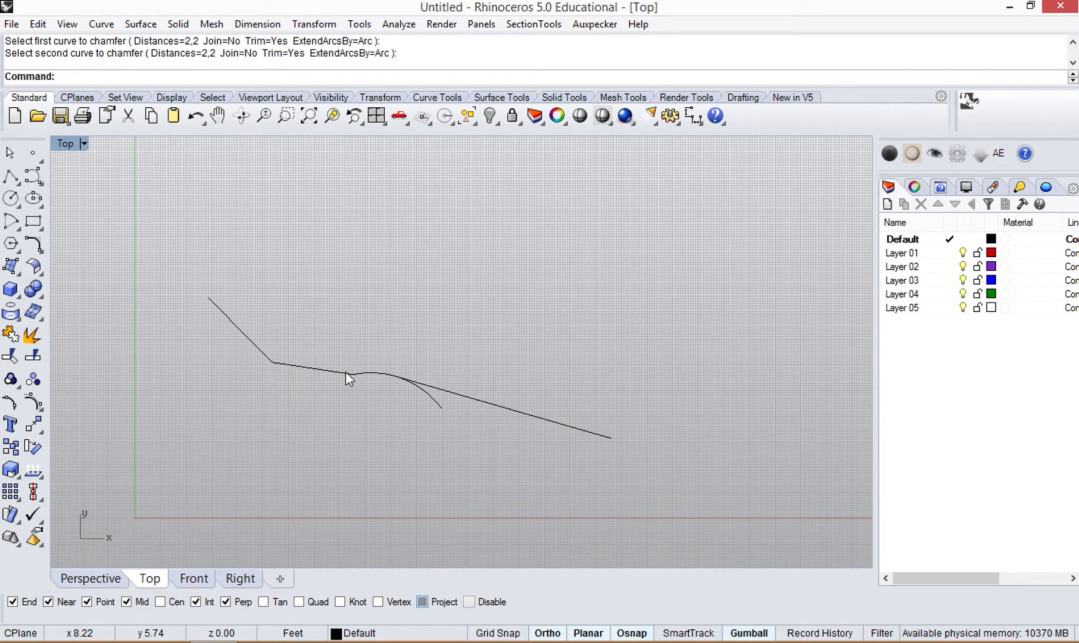
pyautogui.hotkey('ctrl', 'z')
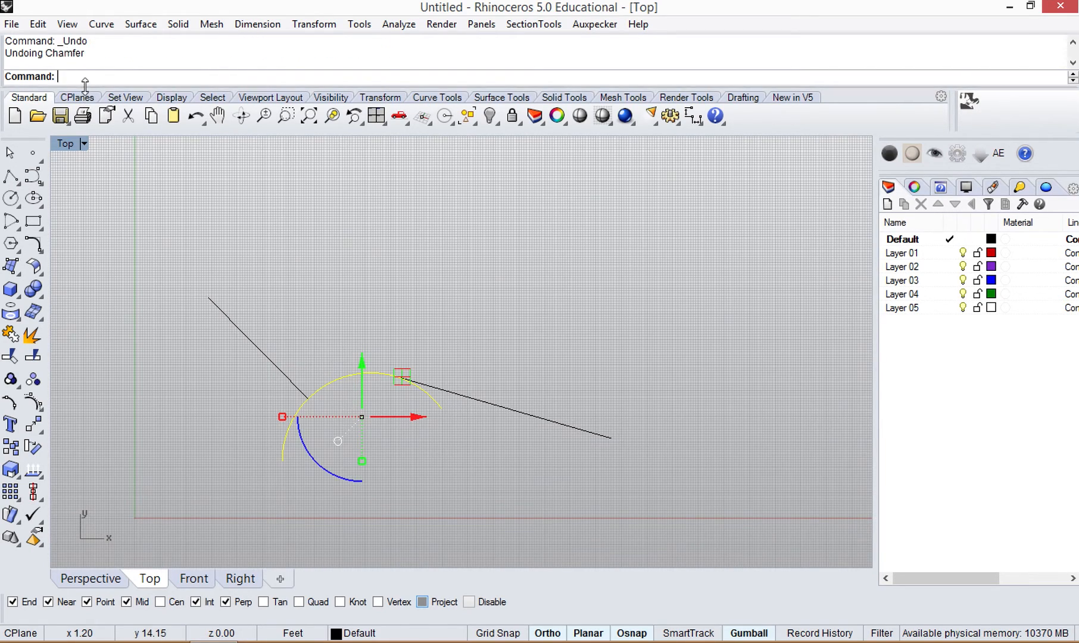
# - Chamfer the upper-left line and the arc with distances 1 and 2, undo the chamfer and leave everything deselected
pyautogui.press('Return')
pyautogui.click(177, 77)
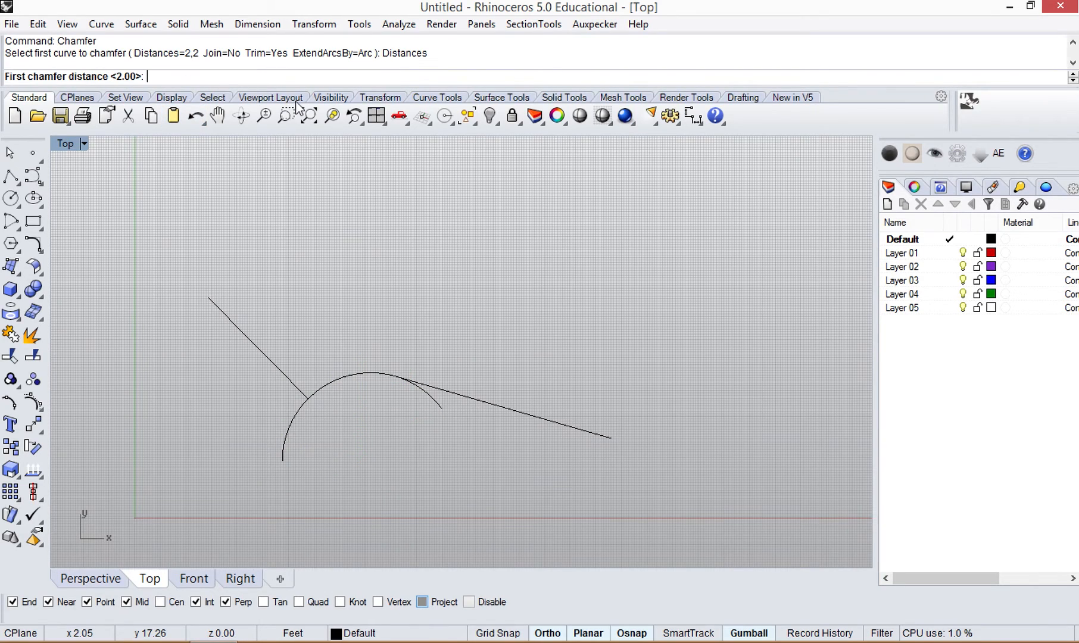
pyautogui.write('1')
pyautogui.press('Return')
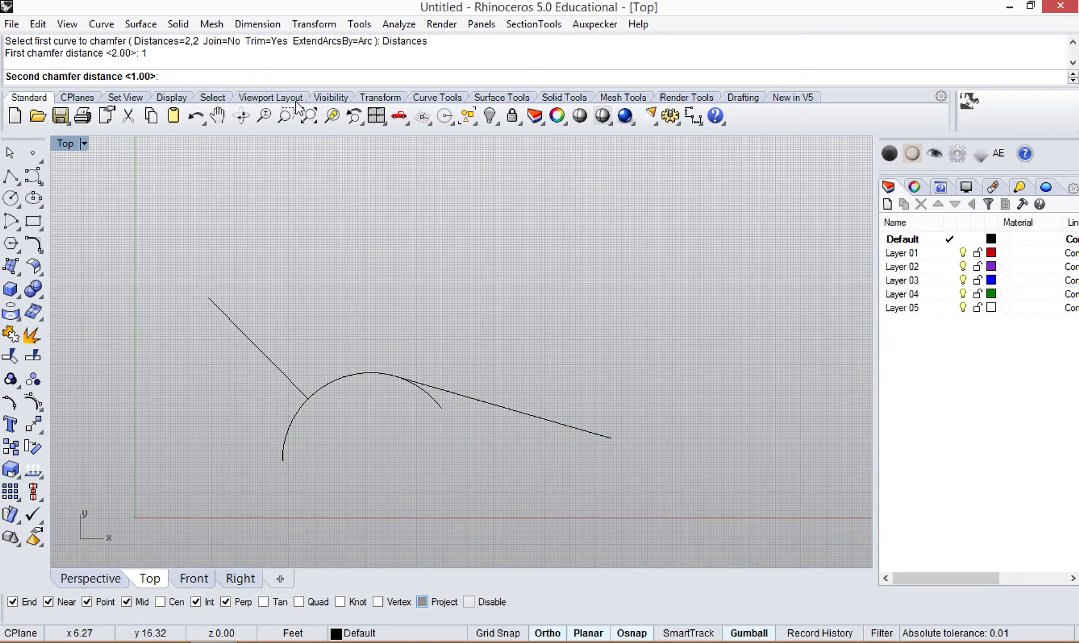
pyautogui.write('2')
pyautogui.press('Return')
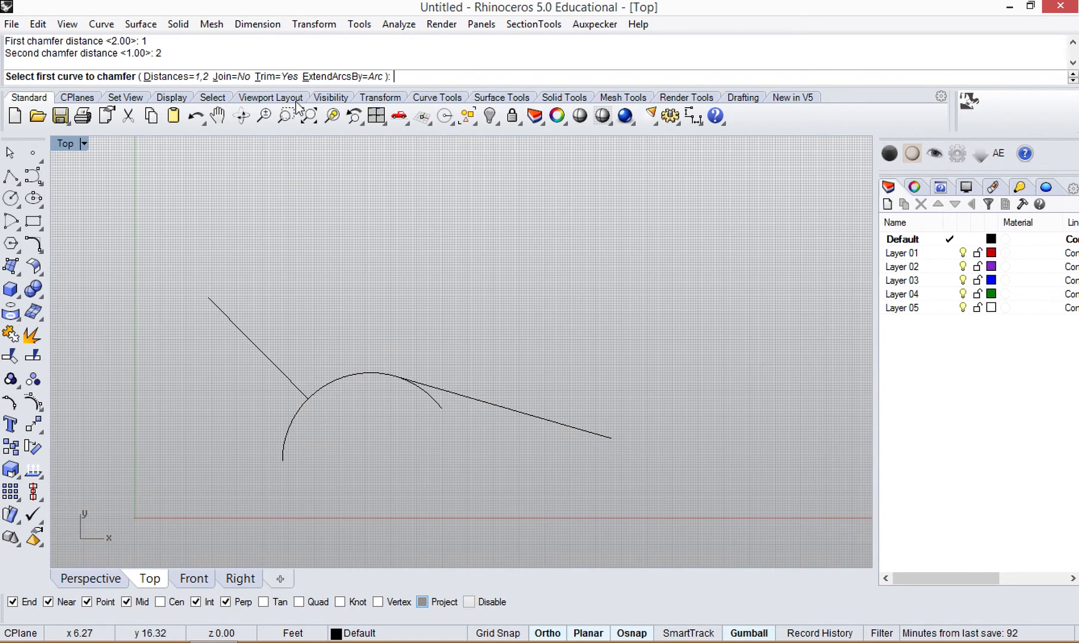
pyautogui.click(294, 383)
pyautogui.click(322, 386)
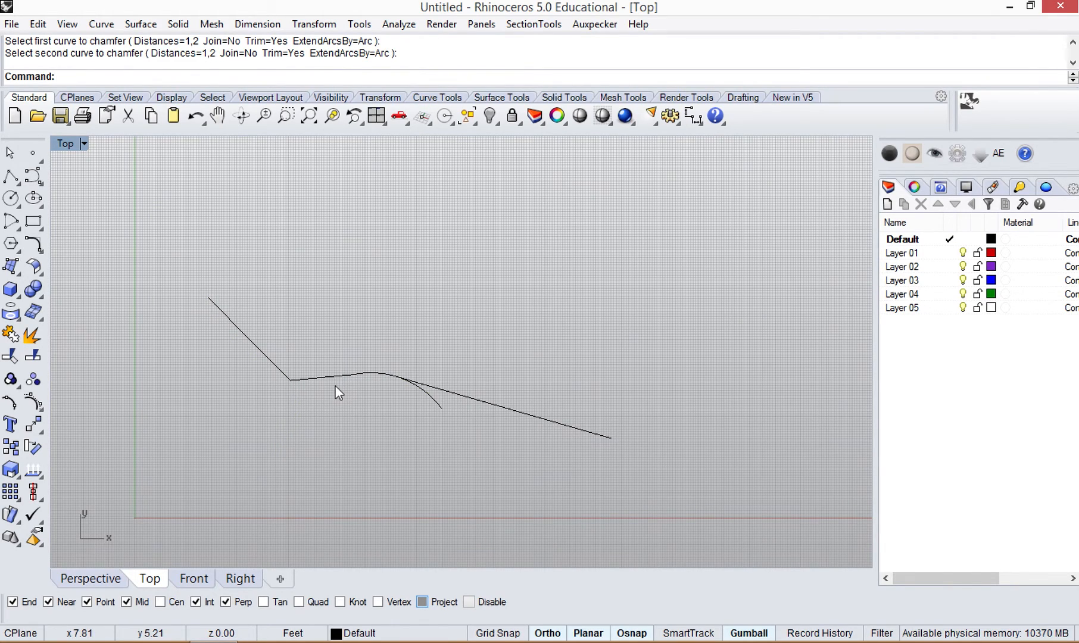
pyautogui.hotkey('ctrl', 'z')
pyautogui.press('Escape')
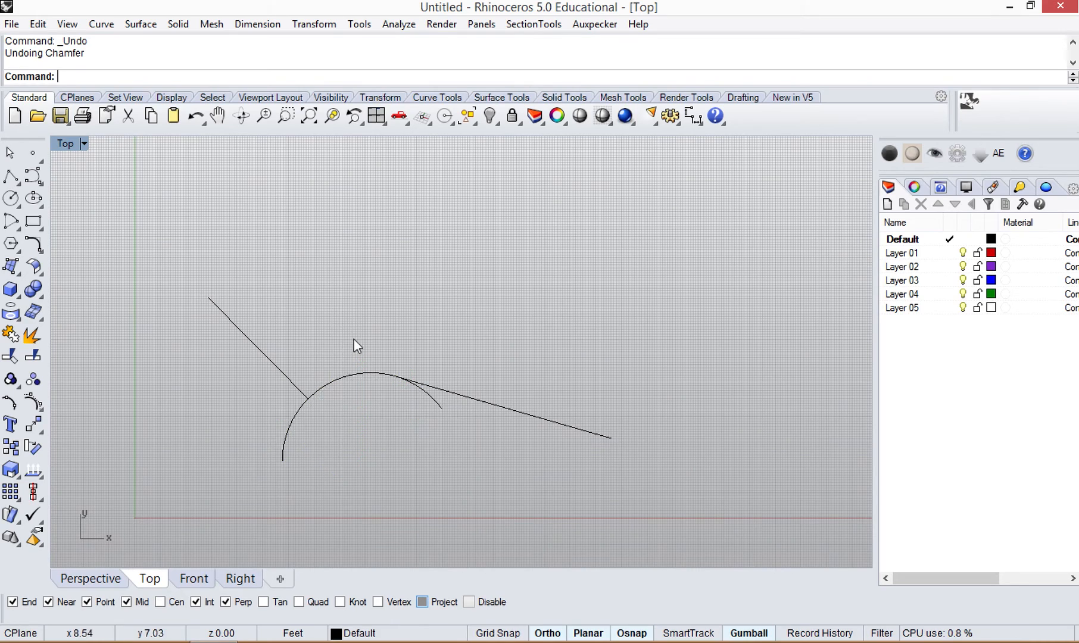
# - Fillet the upper-left line with the arc at radius 2 with Join and Trim on, and undo the fillet
pyautogui.write('Fillet')
pyautogui.press('Return')
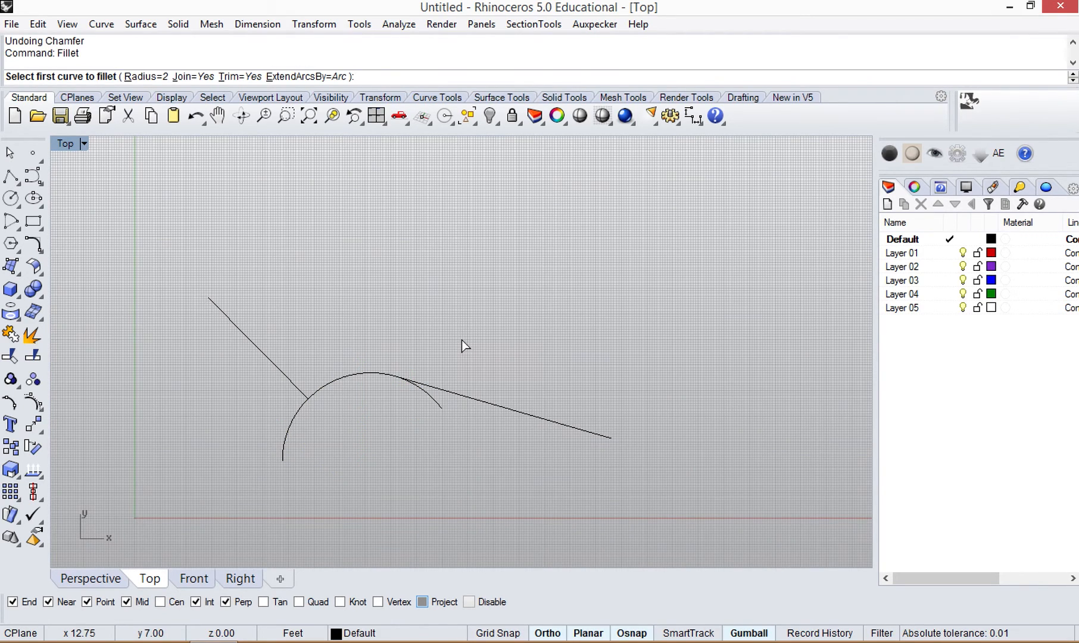
pyautogui.click(317, 390)
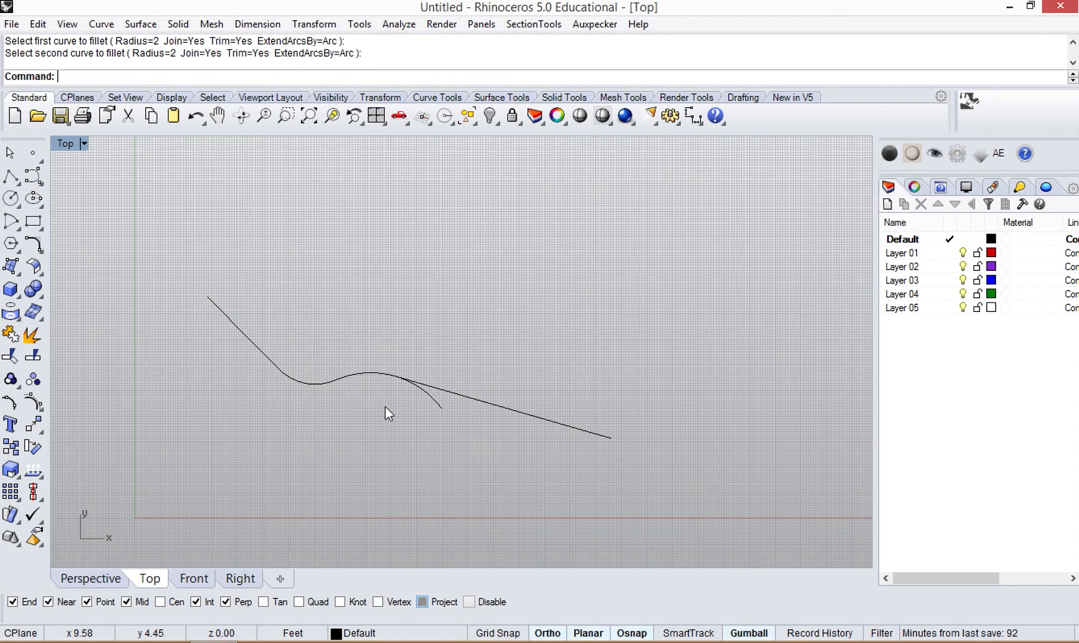
pyautogui.hotkey('ctrl', 'z')
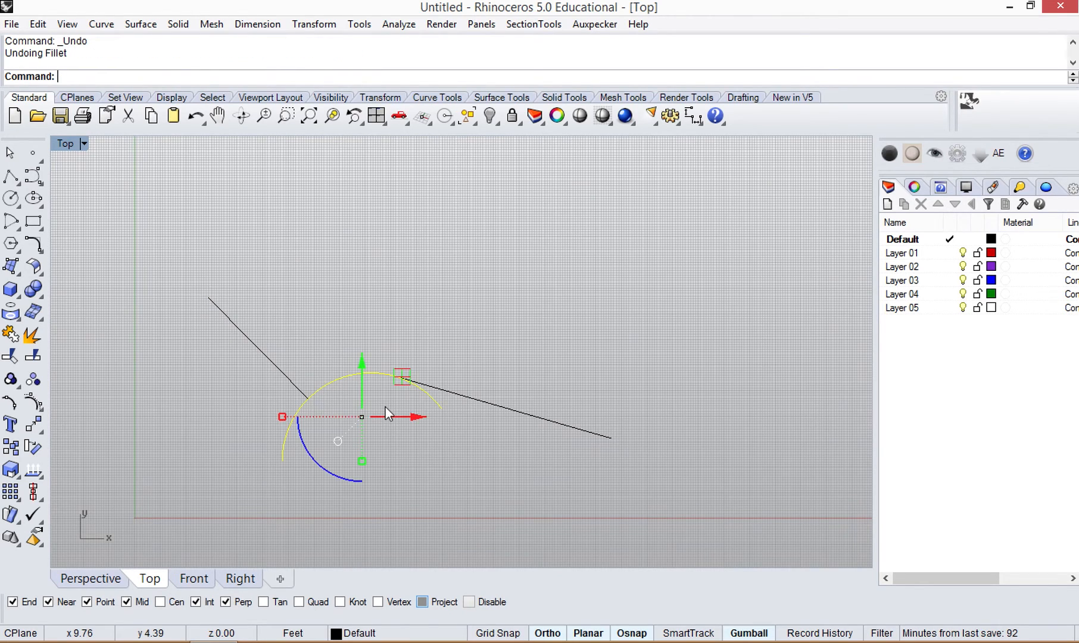
pyautogui.press('Escape')
# - Set the fillet radius to 0, fillet the upper-left line with the arc, and undo the fillet
pyautogui.press('Return')
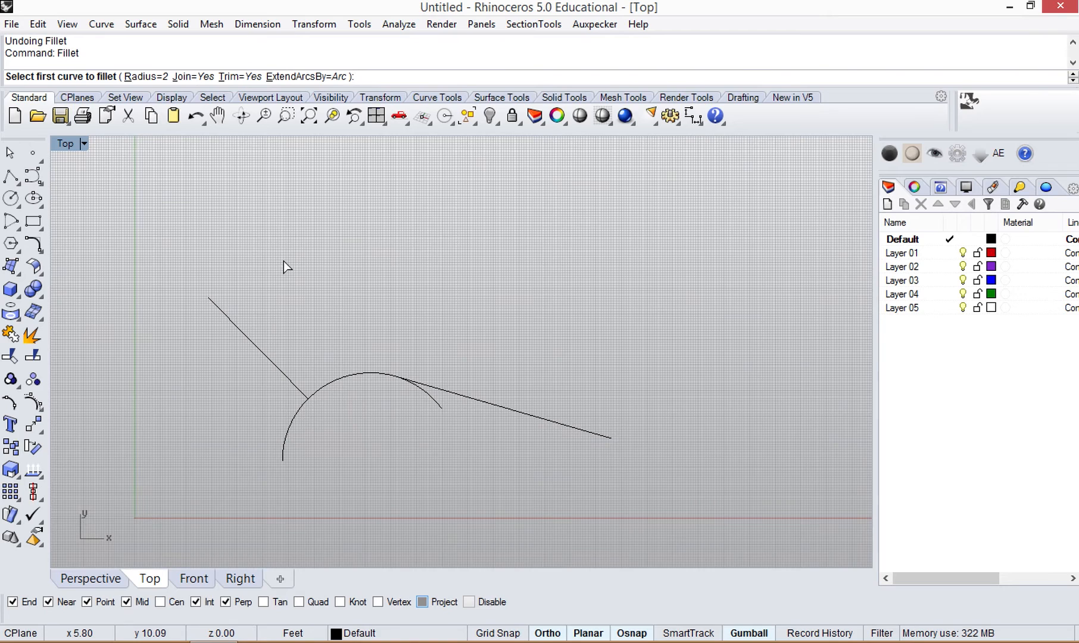
pyautogui.write('r')
pyautogui.press('Return')
pyautogui.write('0')
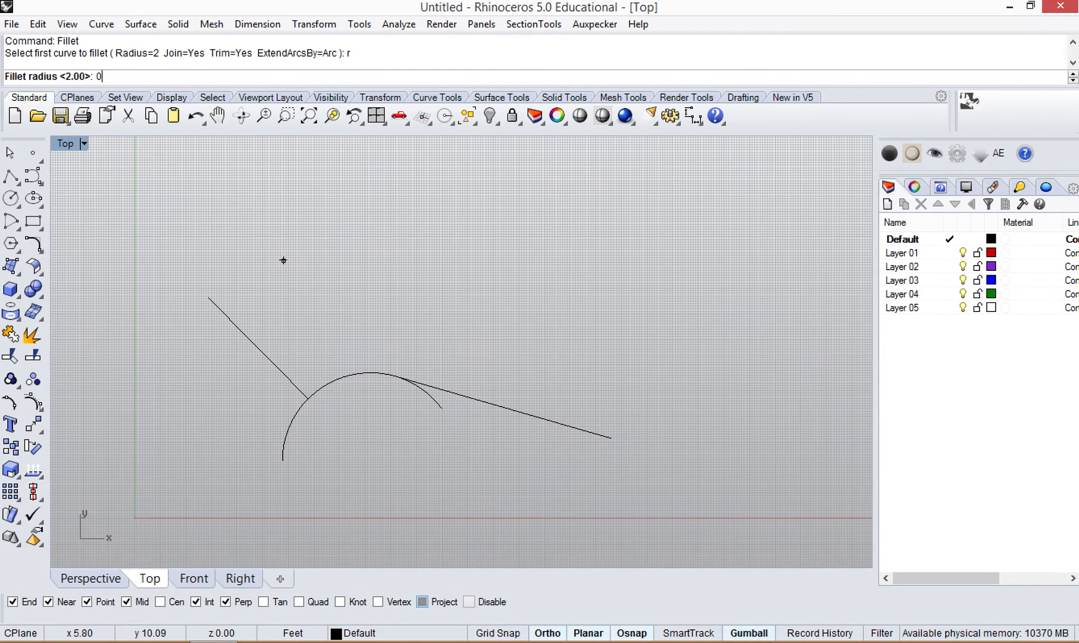
pyautogui.press('Return')
pyautogui.click(300, 398)
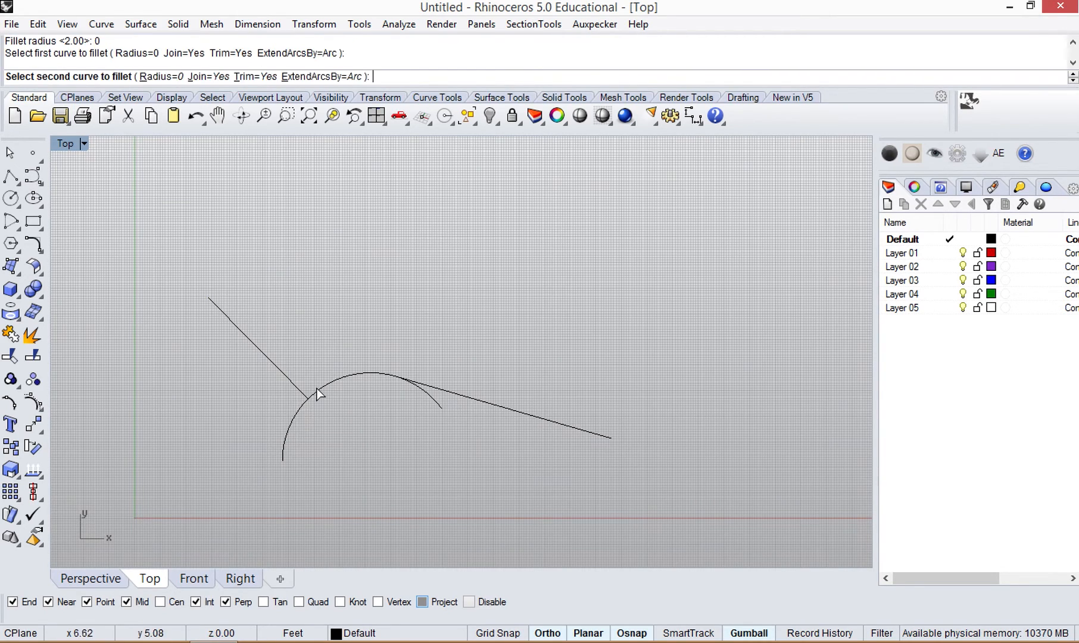
pyautogui.click(313, 390)
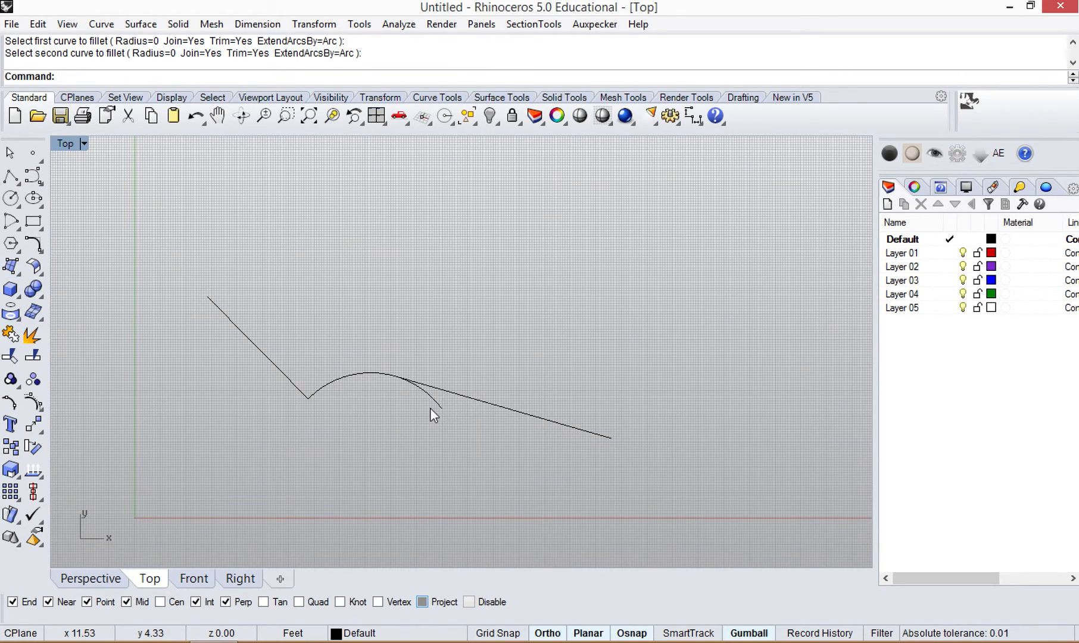
pyautogui.hotkey('ctrl', 'z')
pyautogui.press('Escape')
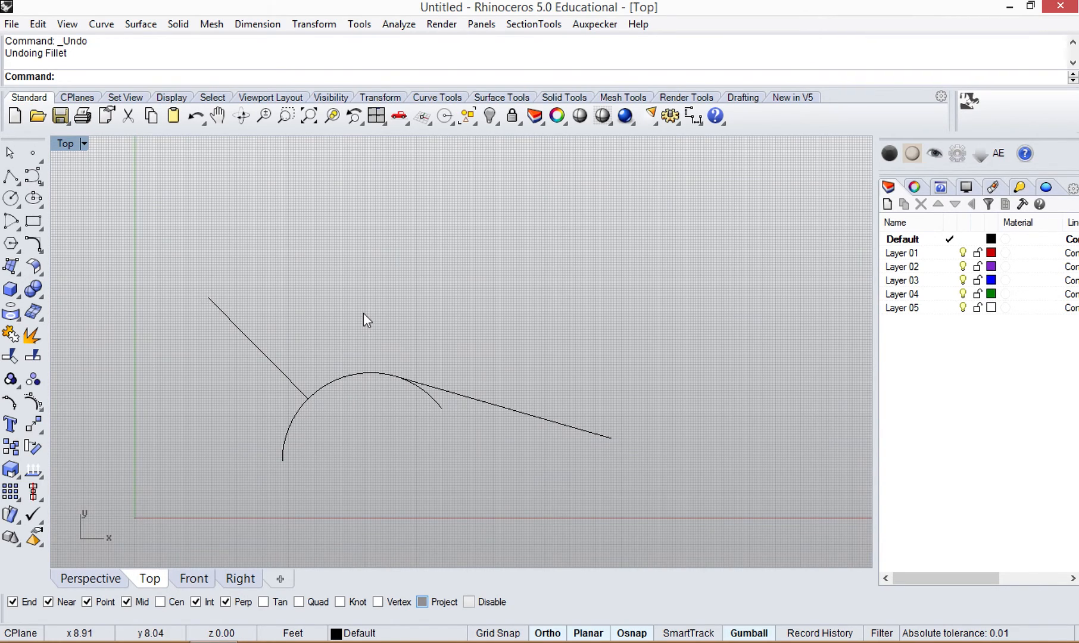
# - Fillet the upper-left line with the arc at radius 0 so they meet in a sharp, joined corner
pyautogui.click(342, 378)
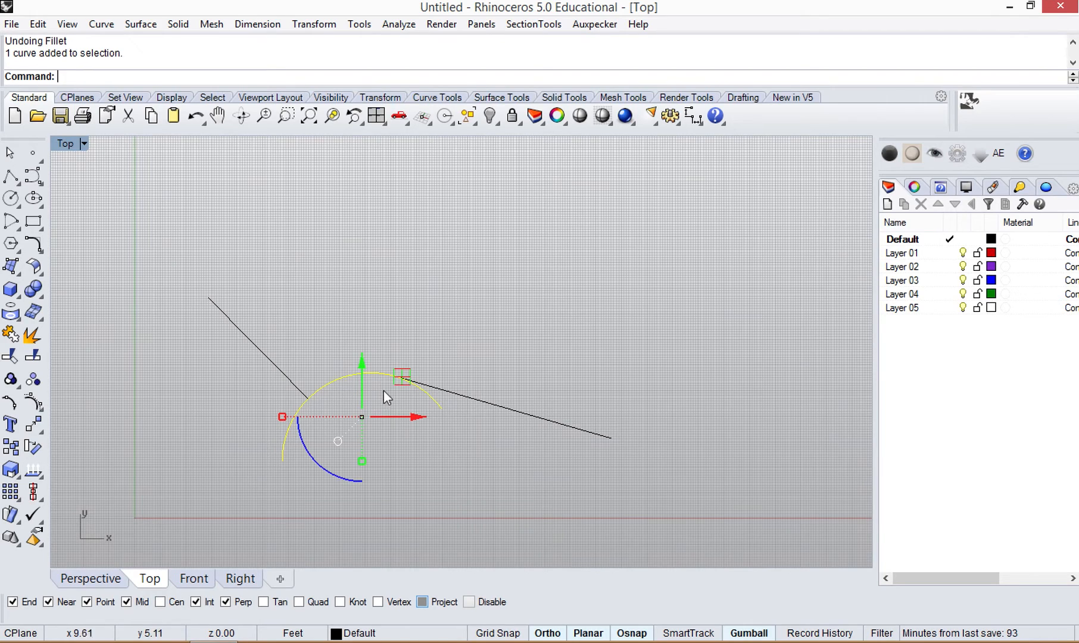
pyautogui.click(457, 256)
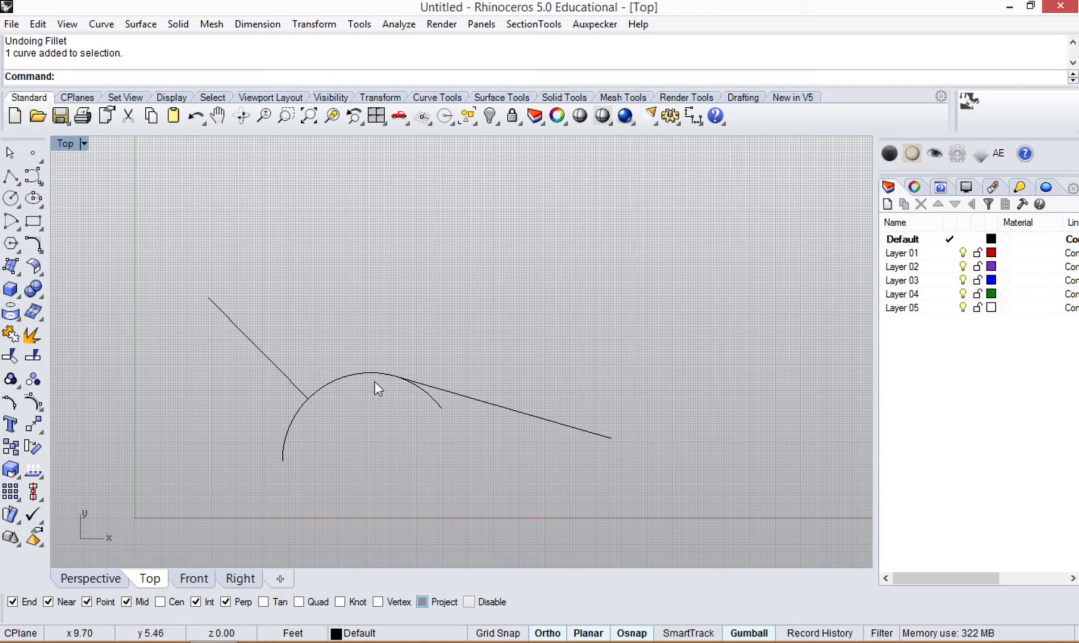
pyautogui.write('Fillet')
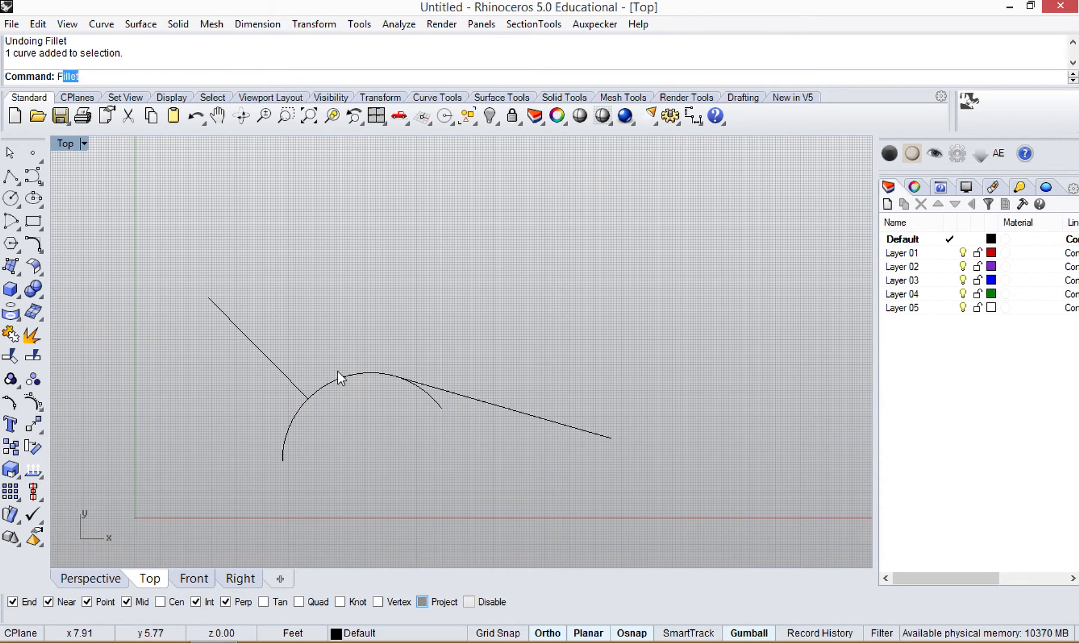
pyautogui.press('Return')
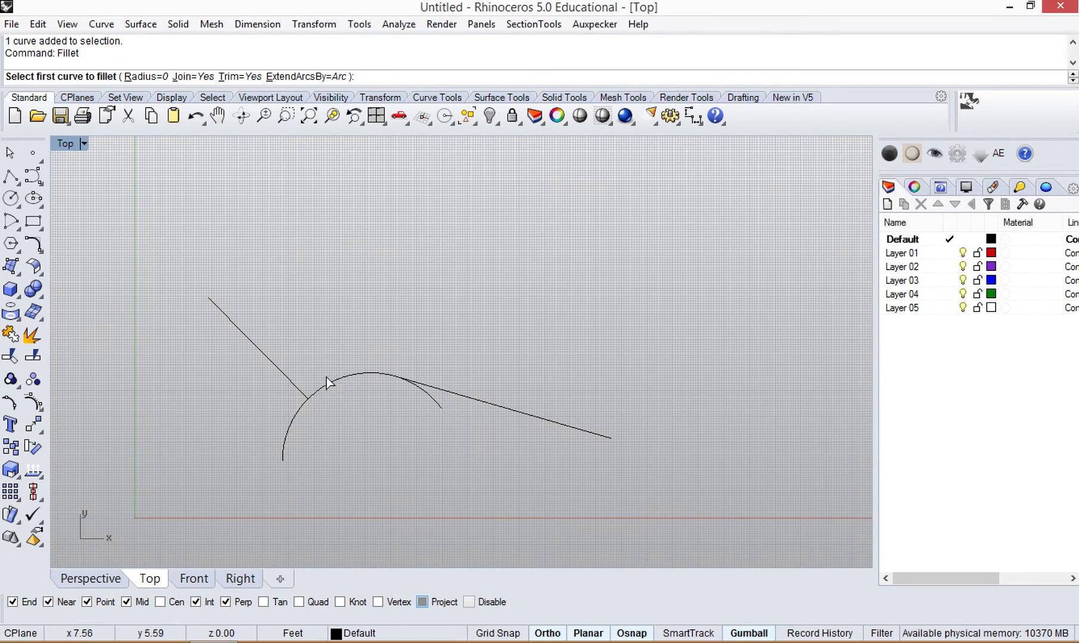
pyautogui.click(309, 392)
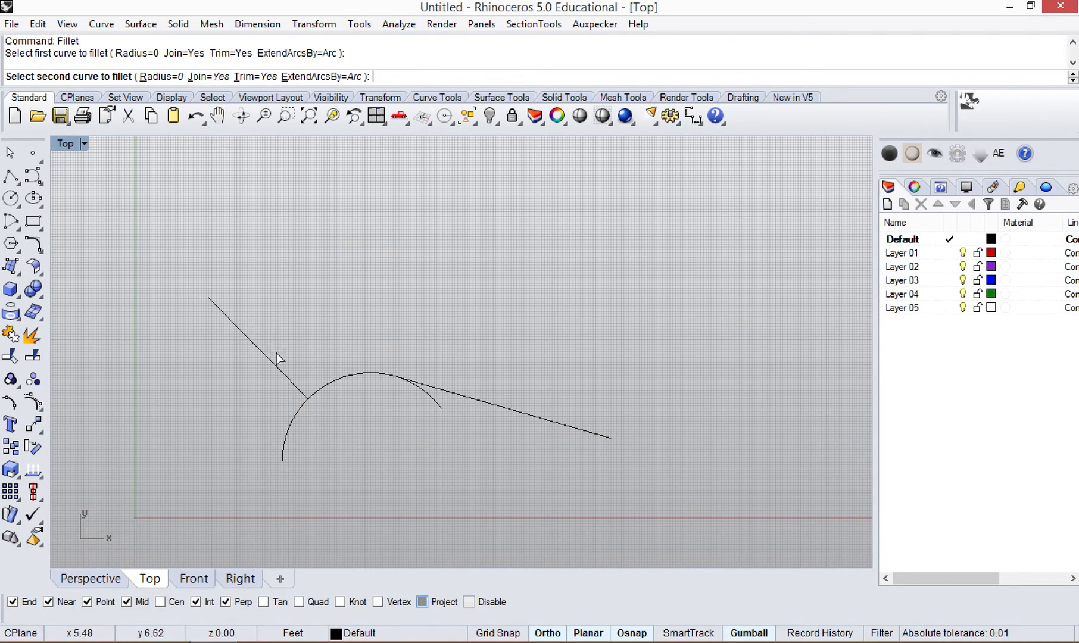
pyautogui.click(327, 390)
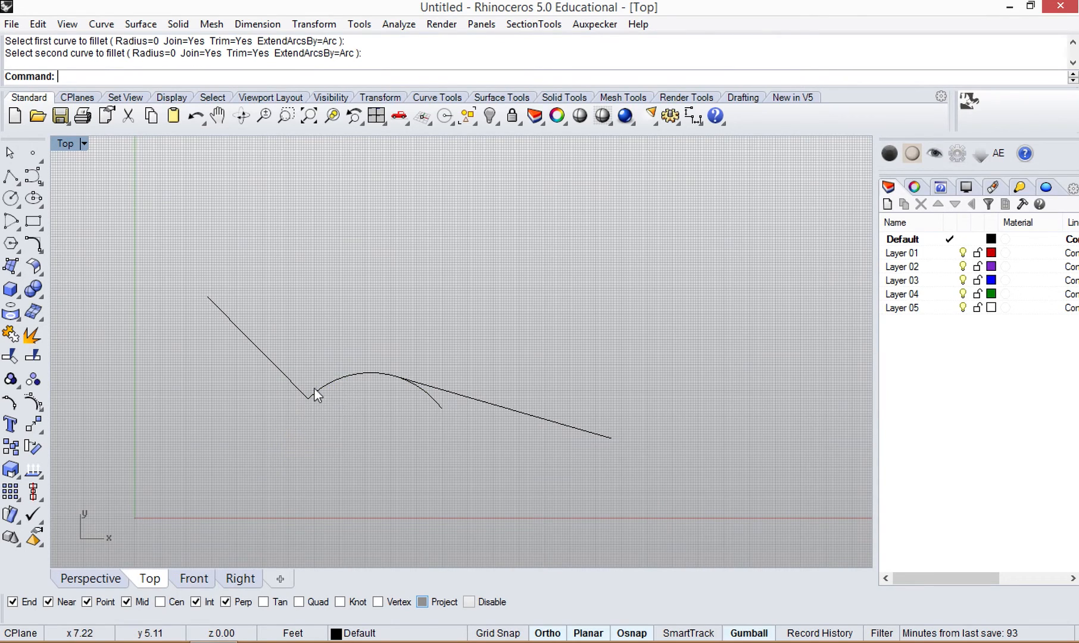
# - Try to fillet the arc with the right-hand sloping line at radius 0
pyautogui.click(373, 377)
pyautogui.click(441, 388)
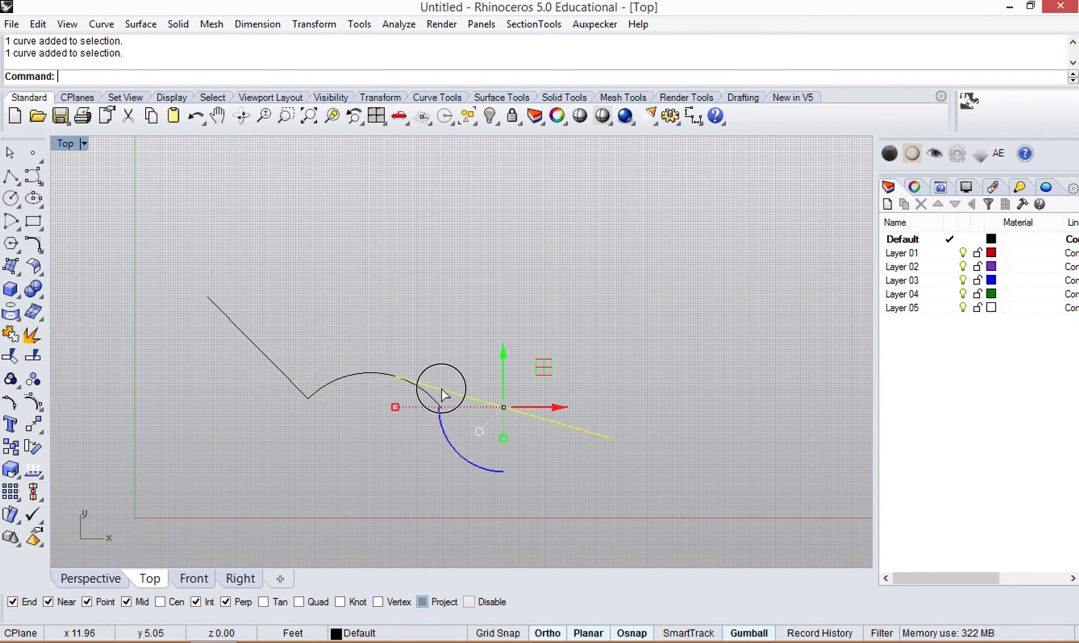
pyautogui.press('Return')
pyautogui.click(374, 372)
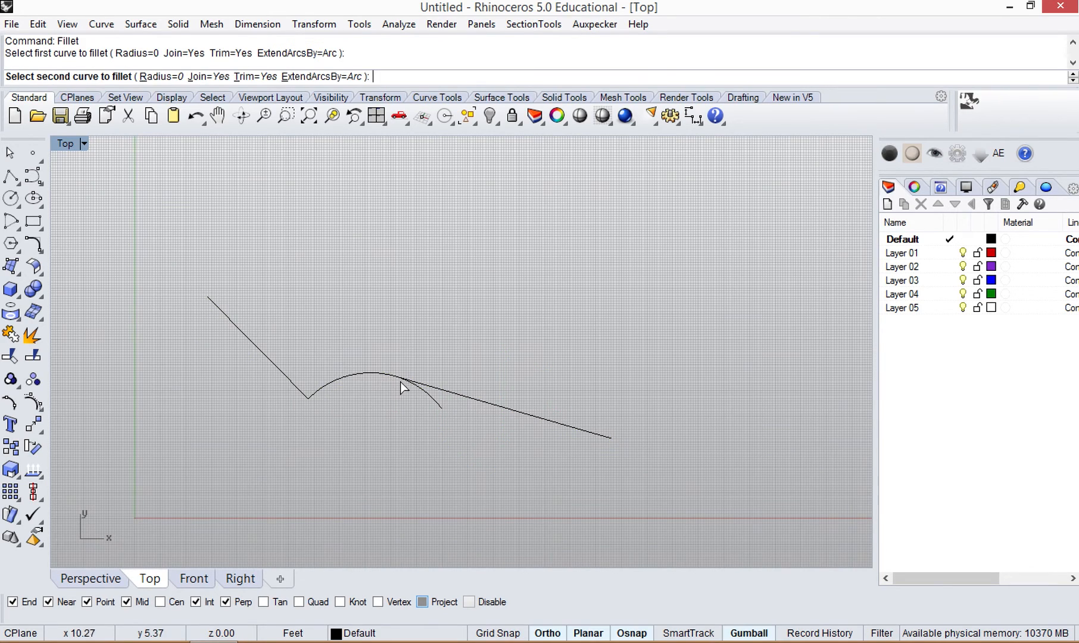
pyautogui.click(426, 386)
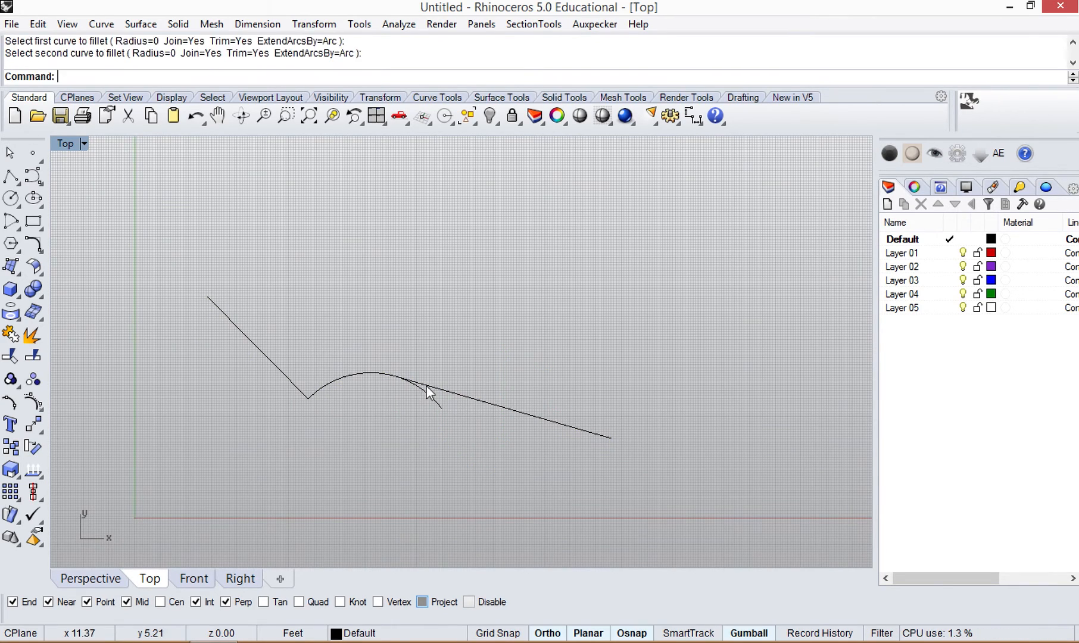
# - Trim off the arc's right end below the sloping line, using that line as the cutting object
pyautogui.write('Trim')
pyautogui.press('Return')
pyautogui.click(427, 385)
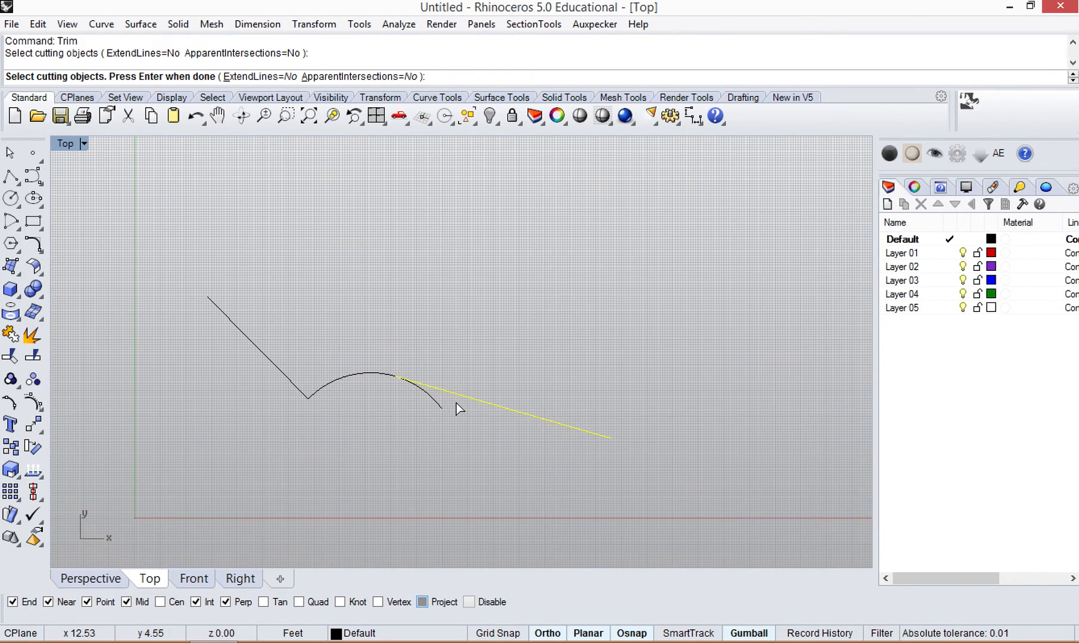
pyautogui.press('Return')
pyautogui.click(440, 406)
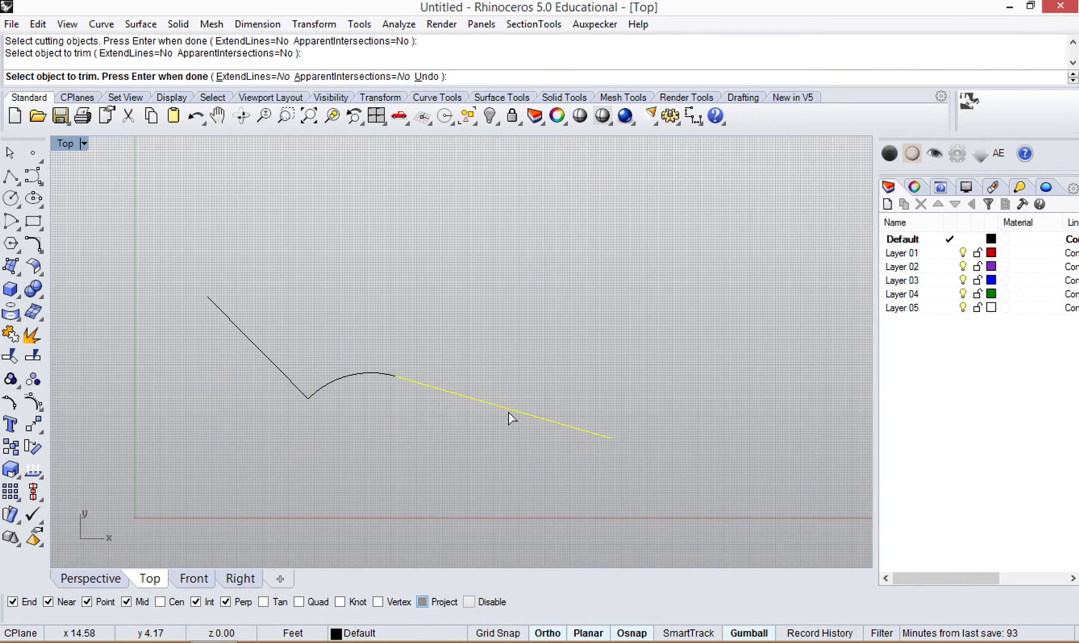
pyautogui.press('Return')
# - Join the line-and-arc curve with the right-hand sloping line and check the joined curve by selecting it
pyautogui.click(377, 373)
pyautogui.click(429, 389)
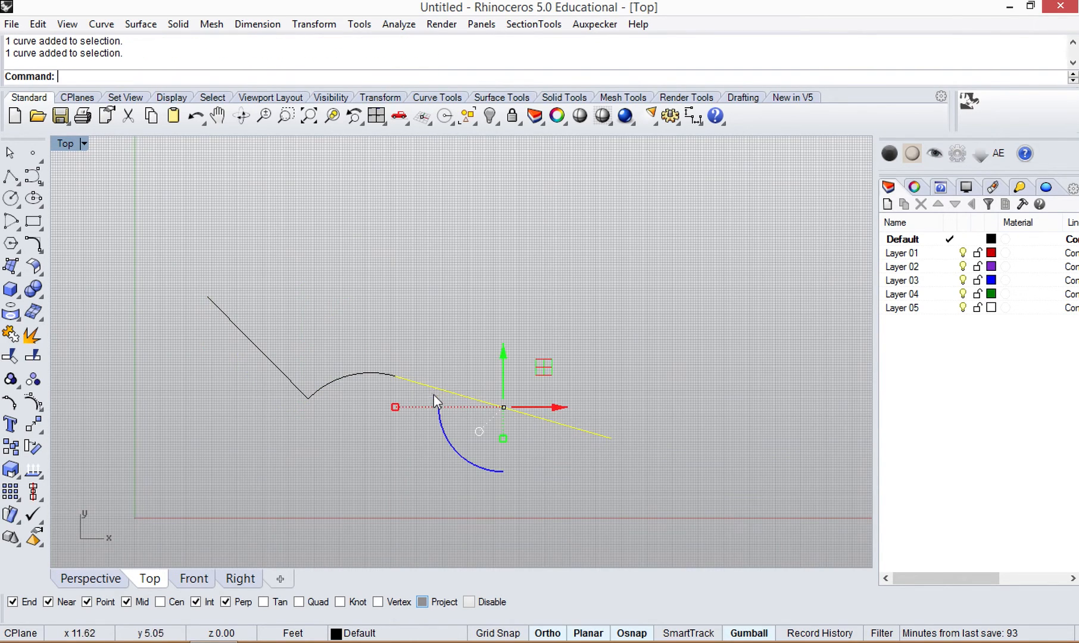
pyautogui.click(411, 448)
pyautogui.moveTo(451, 453); pyautogui.dragTo(244, 323)
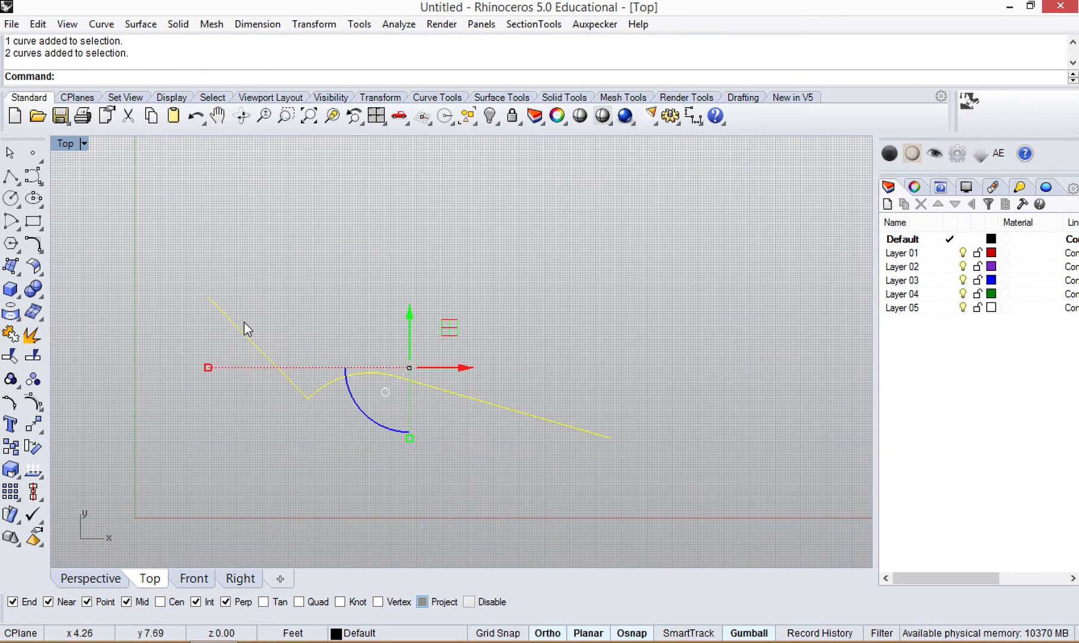
pyautogui.write('Jo')
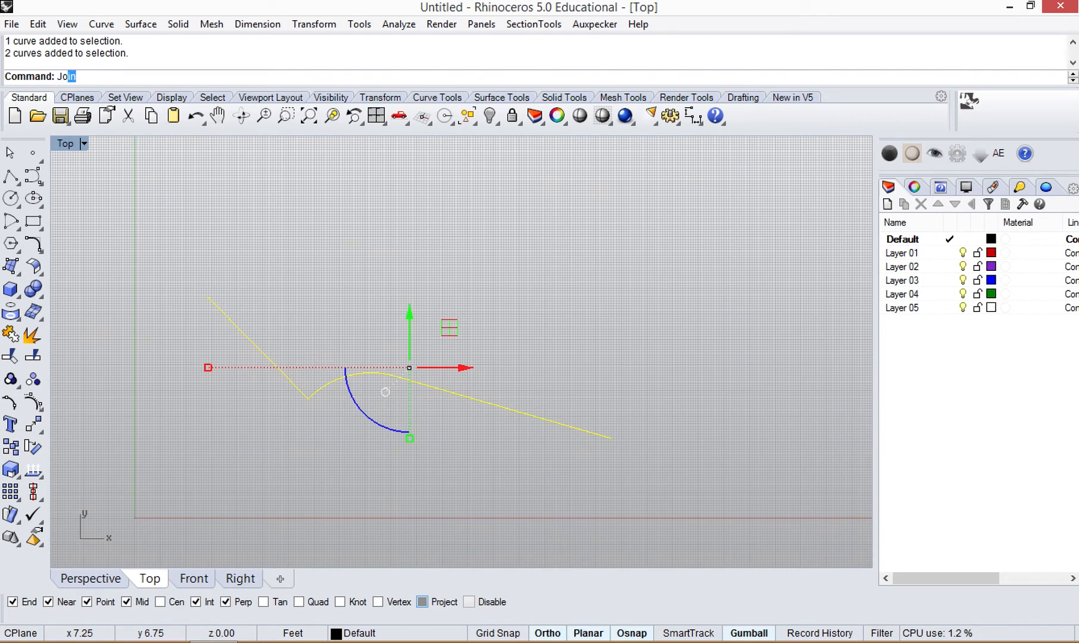
pyautogui.write('i')
pyautogui.press('Return')
pyautogui.click(345, 292)
pyautogui.click(327, 391)
pyautogui.click(419, 226)
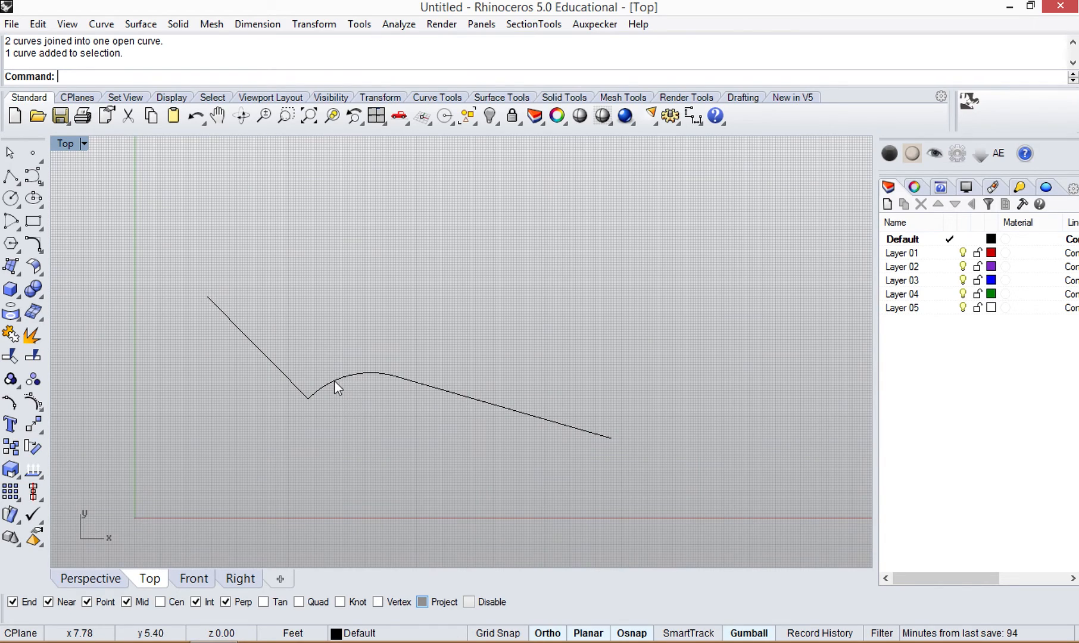
# - Explode the joined curve and check its separate line and arc segments by selecting each one
pyautogui.click(33, 336)
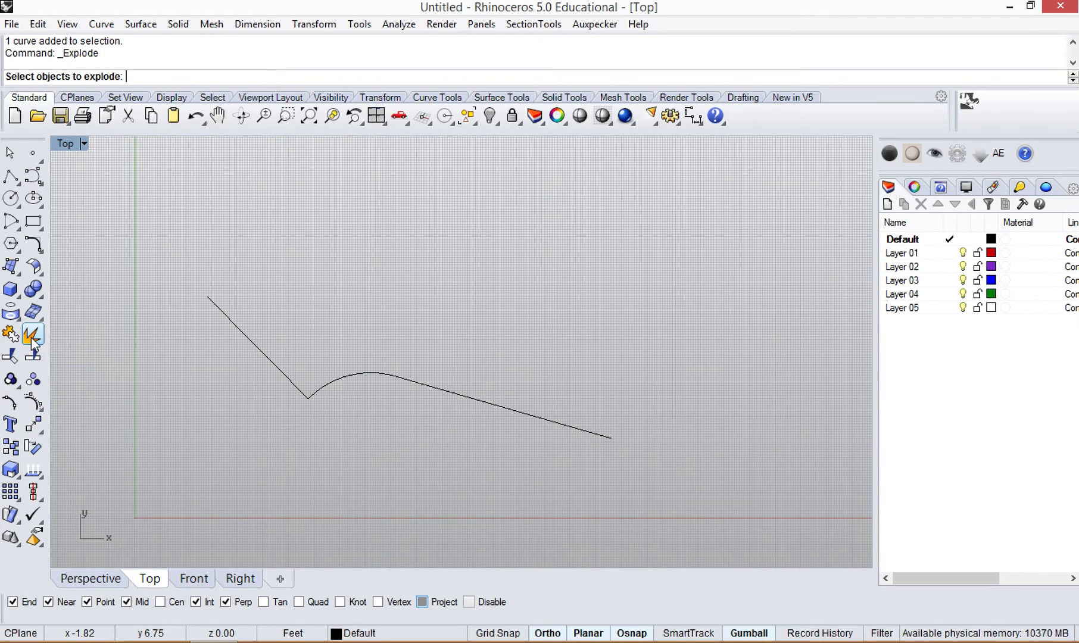
pyautogui.click(273, 365)
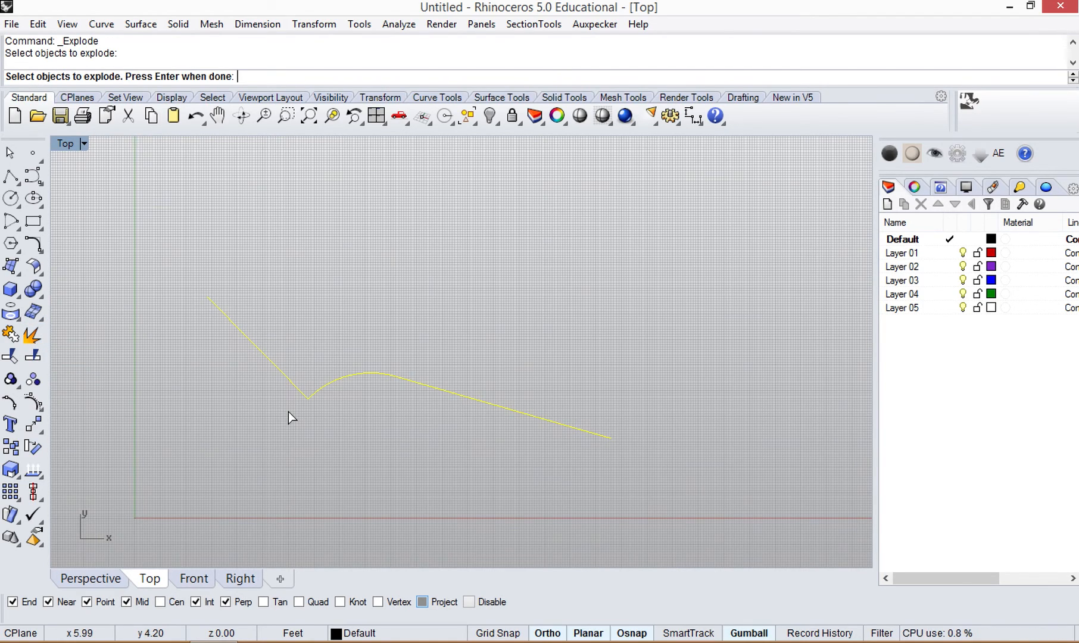
pyautogui.press('Return')
pyautogui.click(287, 372)
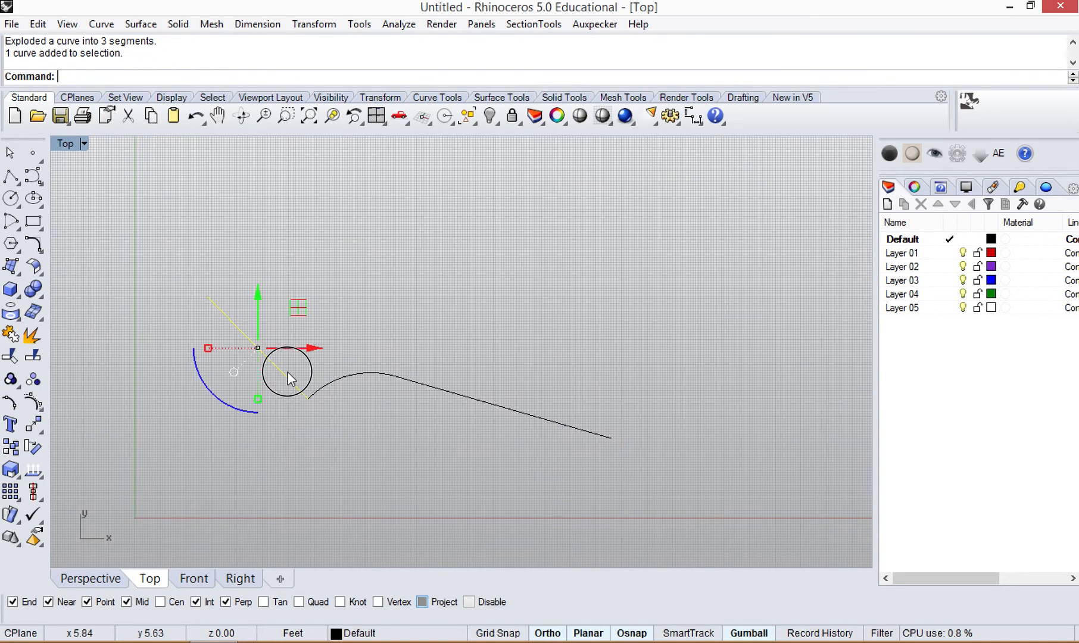
pyautogui.click(339, 382)
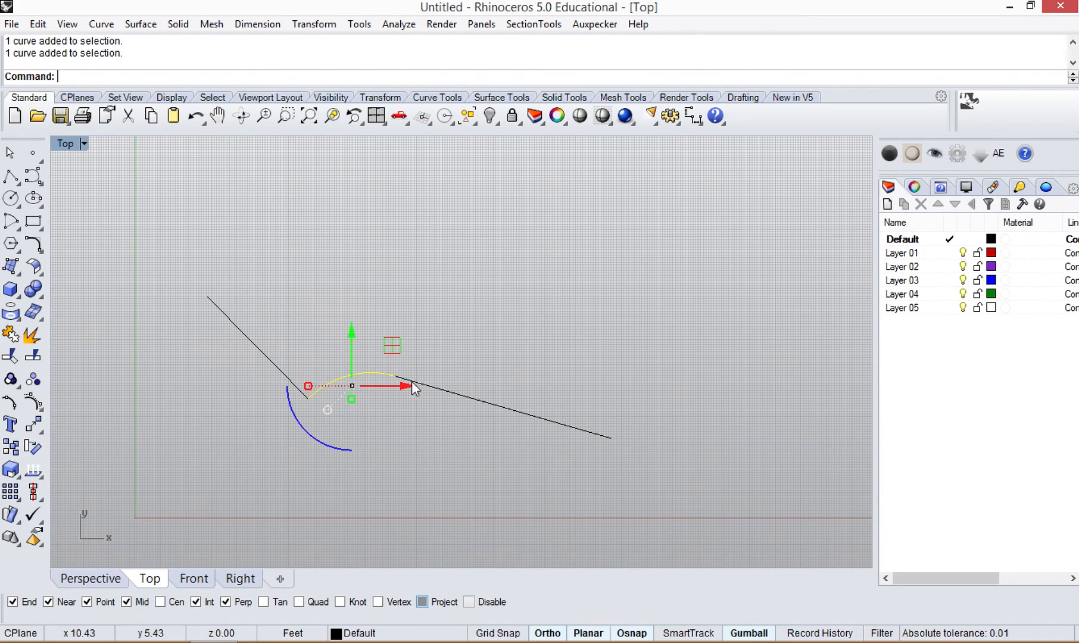
pyautogui.click(500, 406)
pyautogui.click(281, 373)
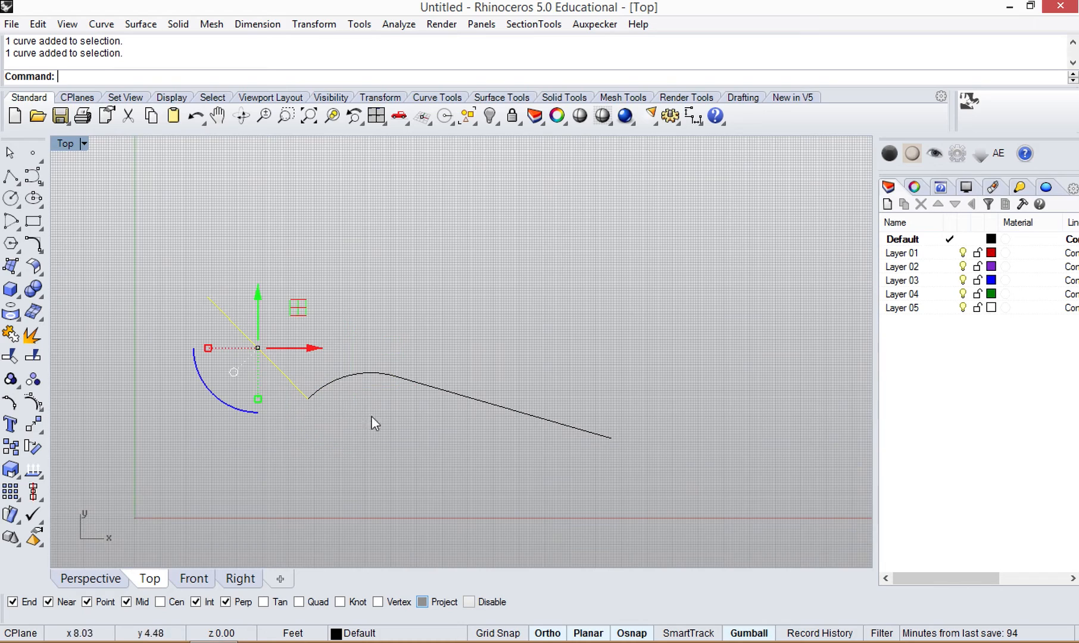
pyautogui.click(540, 482)
# - Rejoin both lines and the arc into one open curve and check it by selecting it
pyautogui.moveTo(270, 314); pyautogui.dragTo(268, 314)
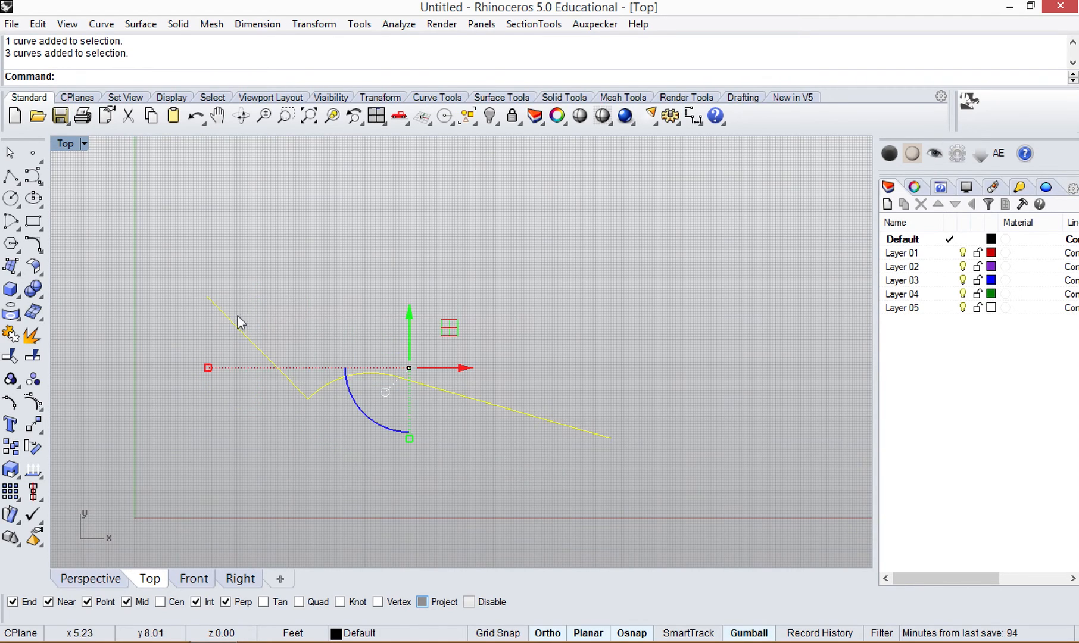
pyautogui.click(11, 337)
pyautogui.click(310, 251)
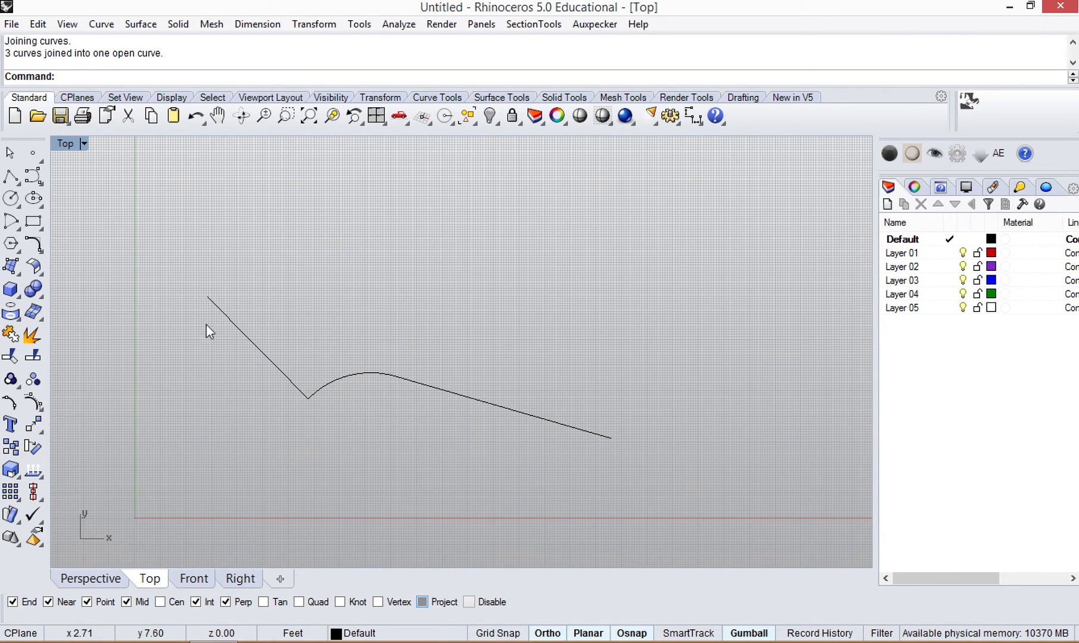
pyautogui.click(241, 330)
pyautogui.click(358, 288)
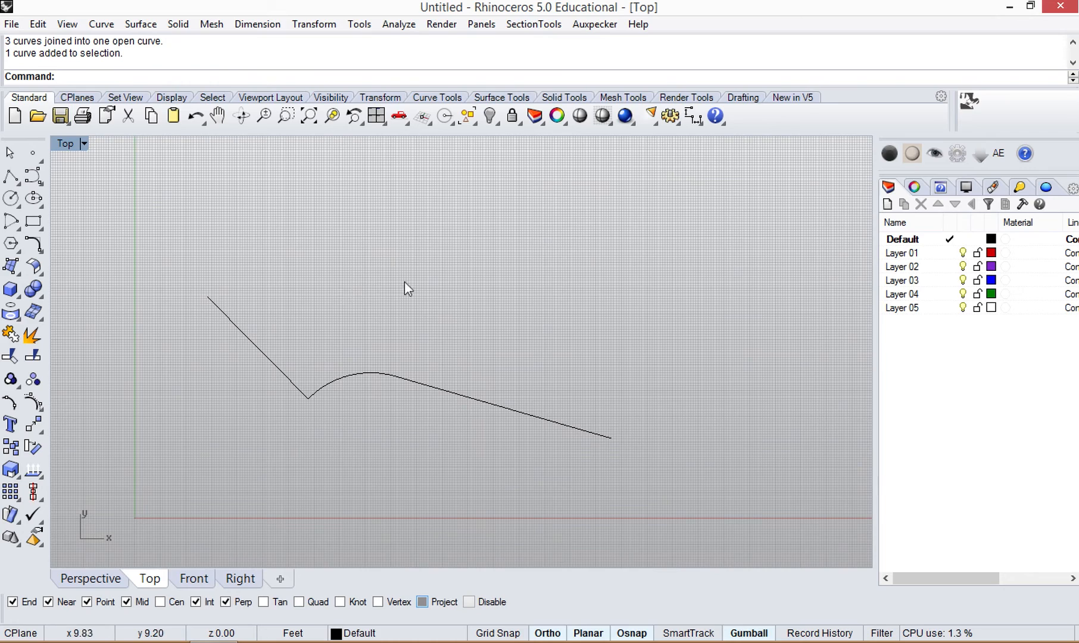
pyautogui.click(356, 376)
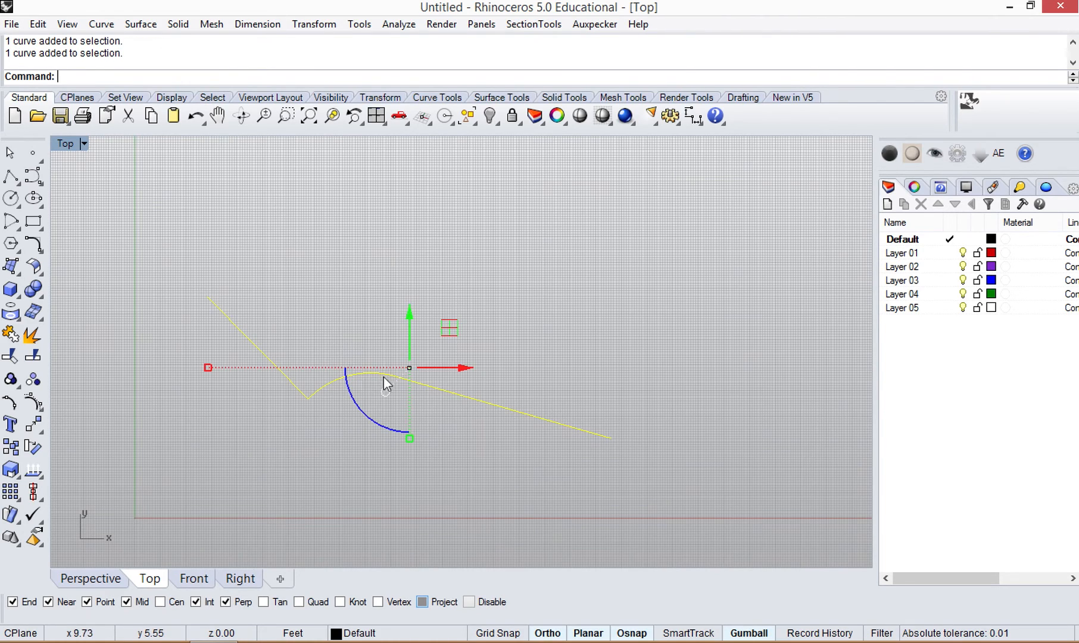
pyautogui.click(514, 271)
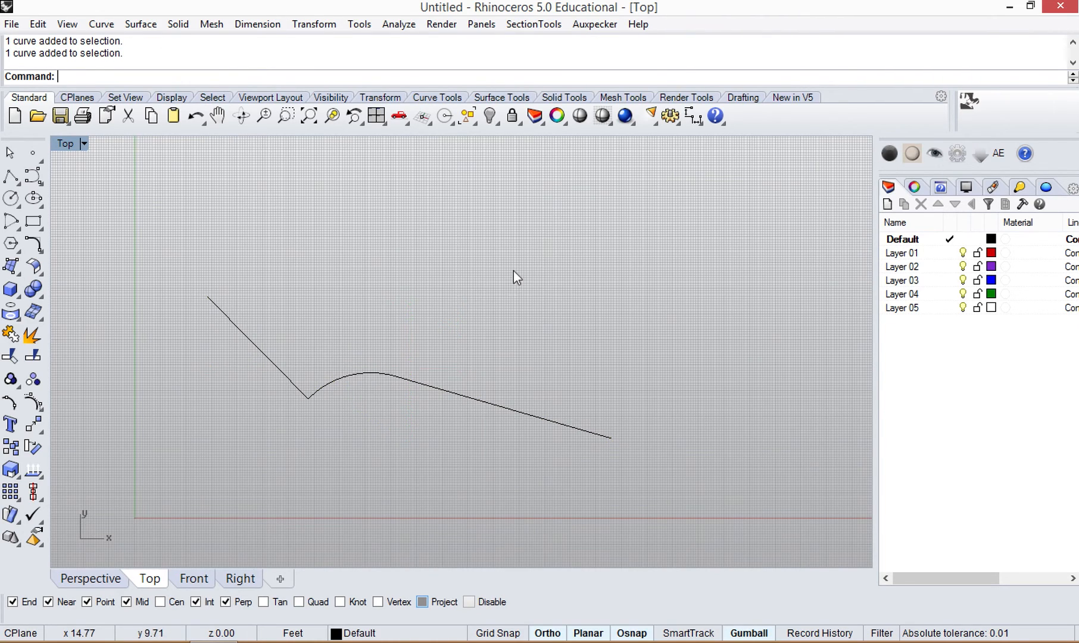
# - Explode the joined line-and-arc curve into its separate segments
pyautogui.click(371, 368)
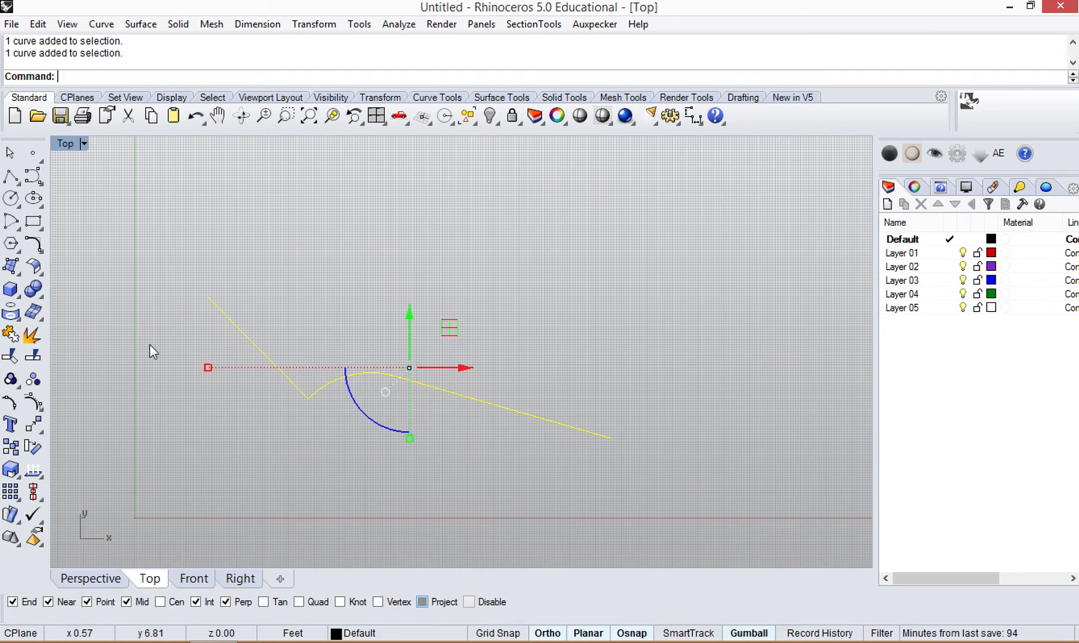
pyautogui.write('Explode')
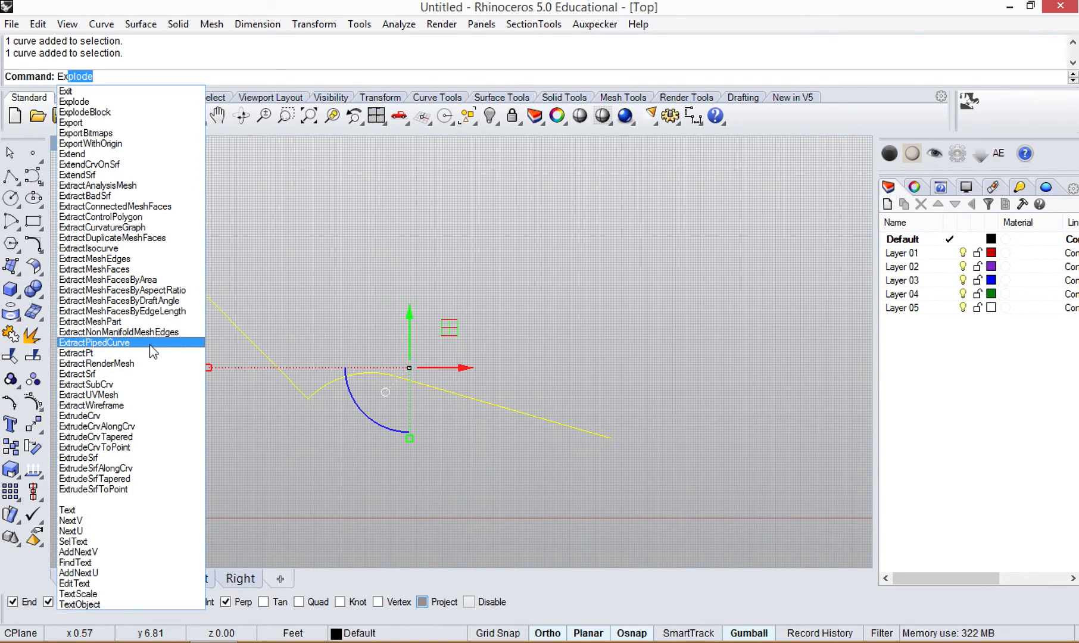
pyautogui.press('Return')
pyautogui.press('Escape')
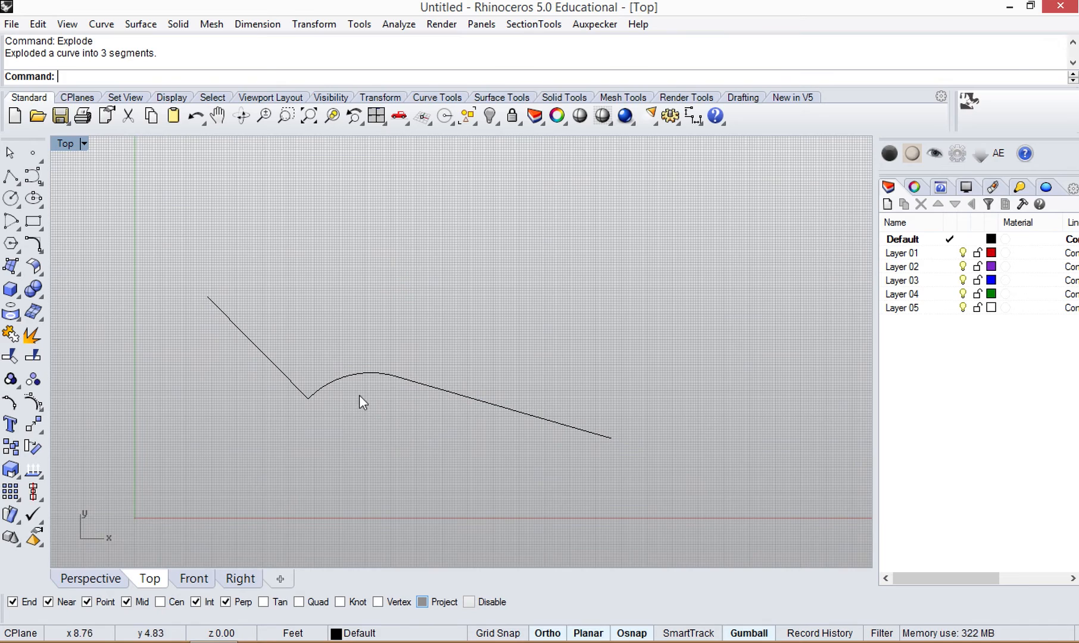
# - Delete the arc segment between the two straight lines
pyautogui.click(352, 376)
pyautogui.click(431, 430)
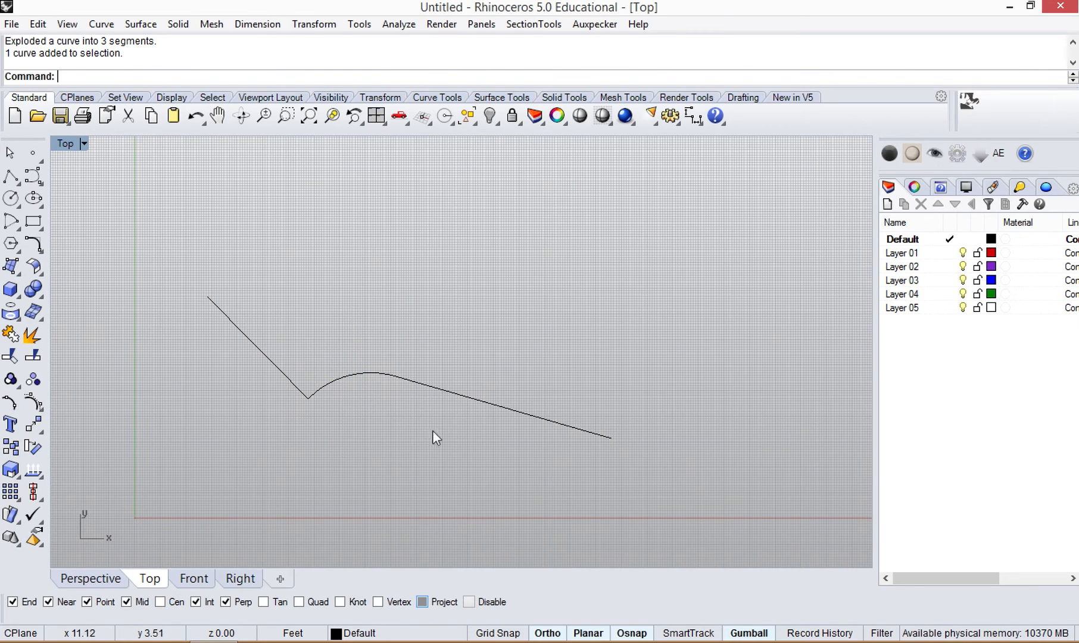
pyautogui.click(351, 376)
pyautogui.press('Delete')
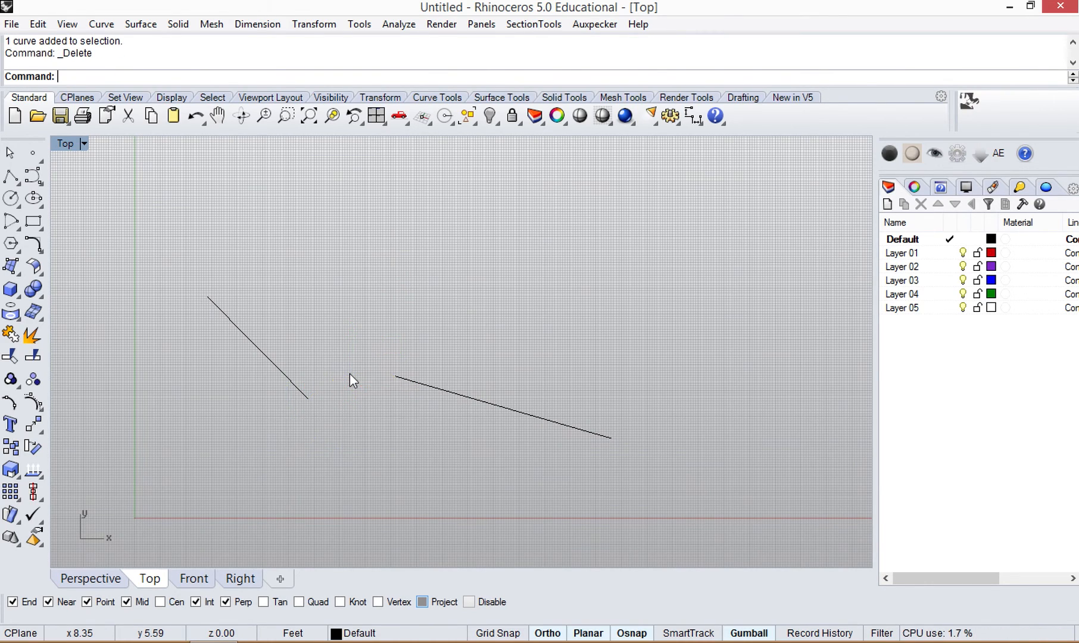
# - Blend the facing ends of the two lines with a curvature-continuous curve
pyautogui.click(415, 385)
pyautogui.click(302, 355)
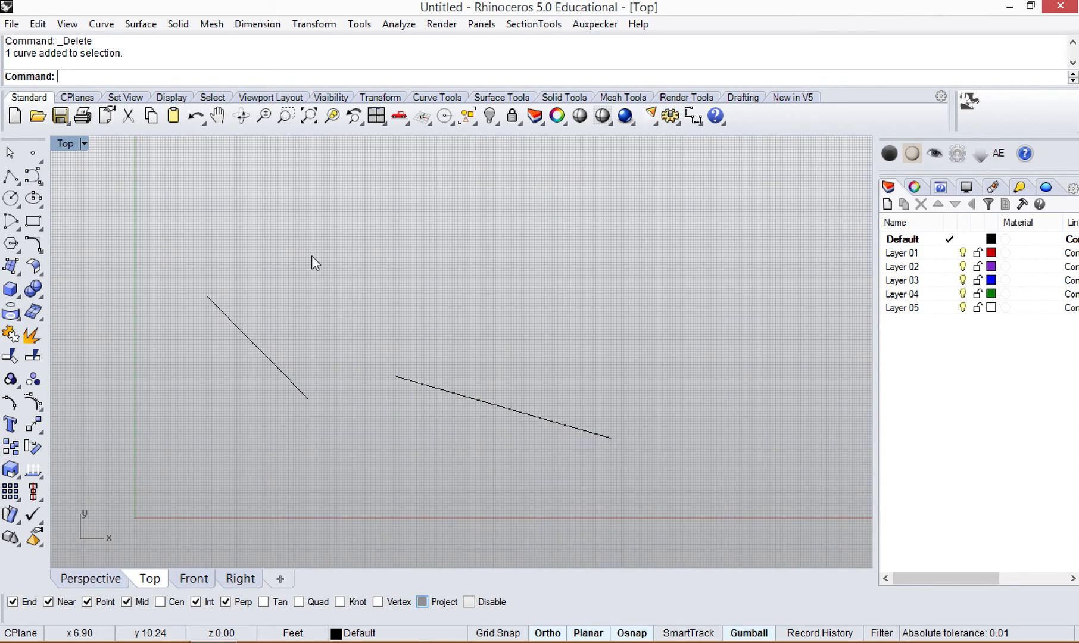
pyautogui.write('Blend')
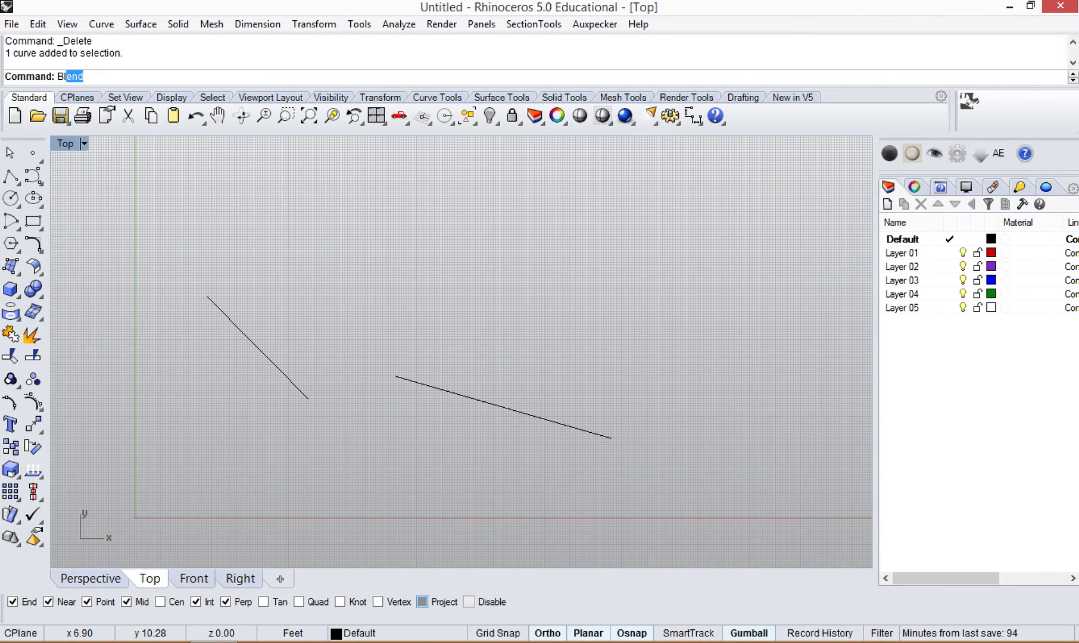
pyautogui.press('Return')
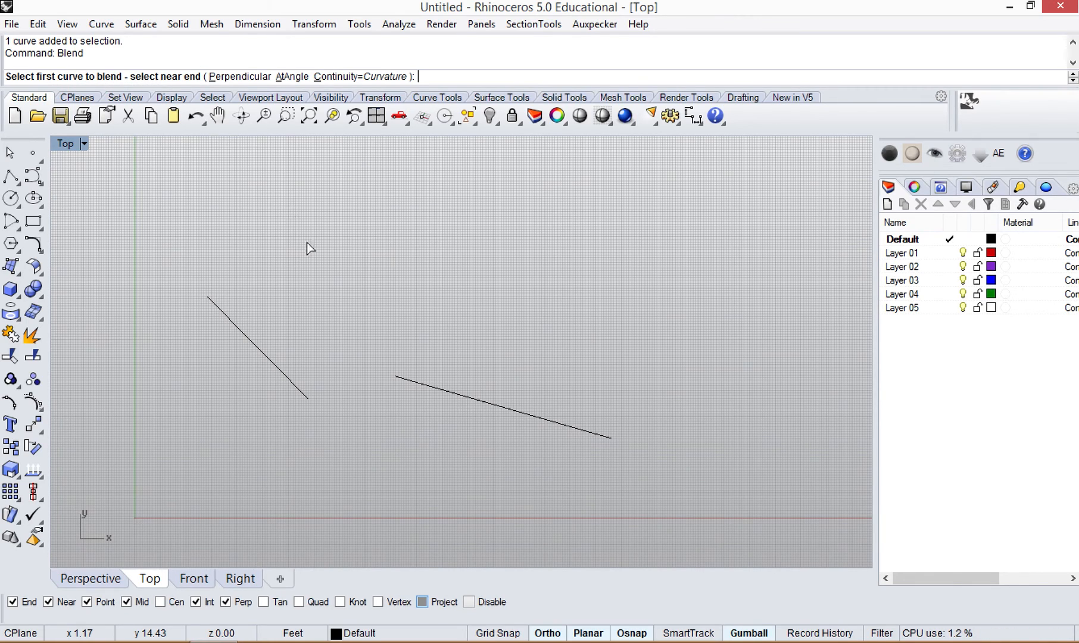
pyautogui.click(303, 395)
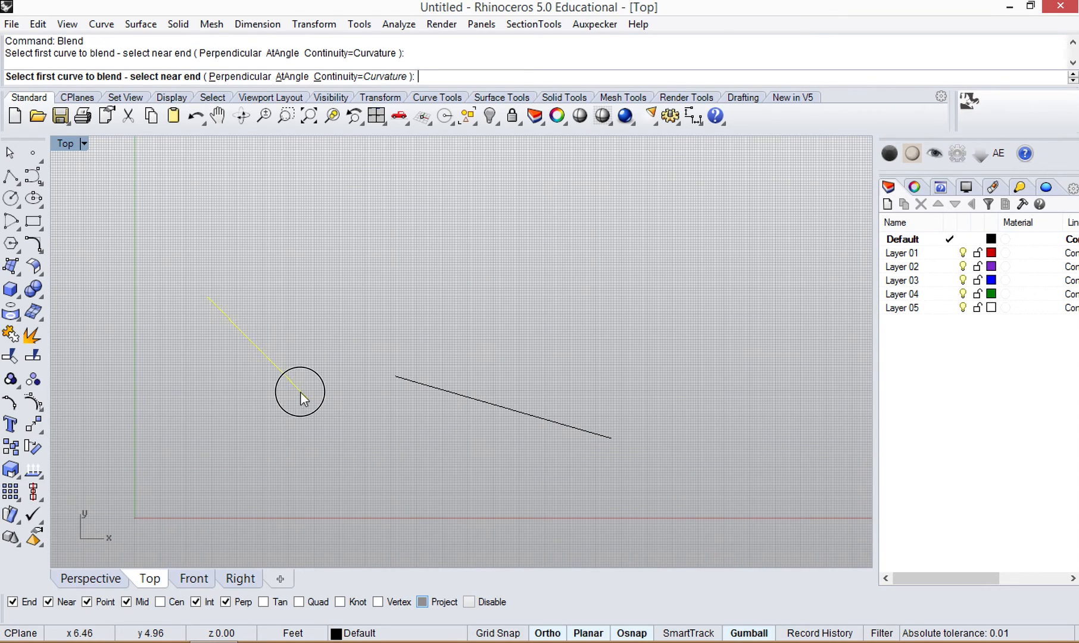
pyautogui.click(402, 379)
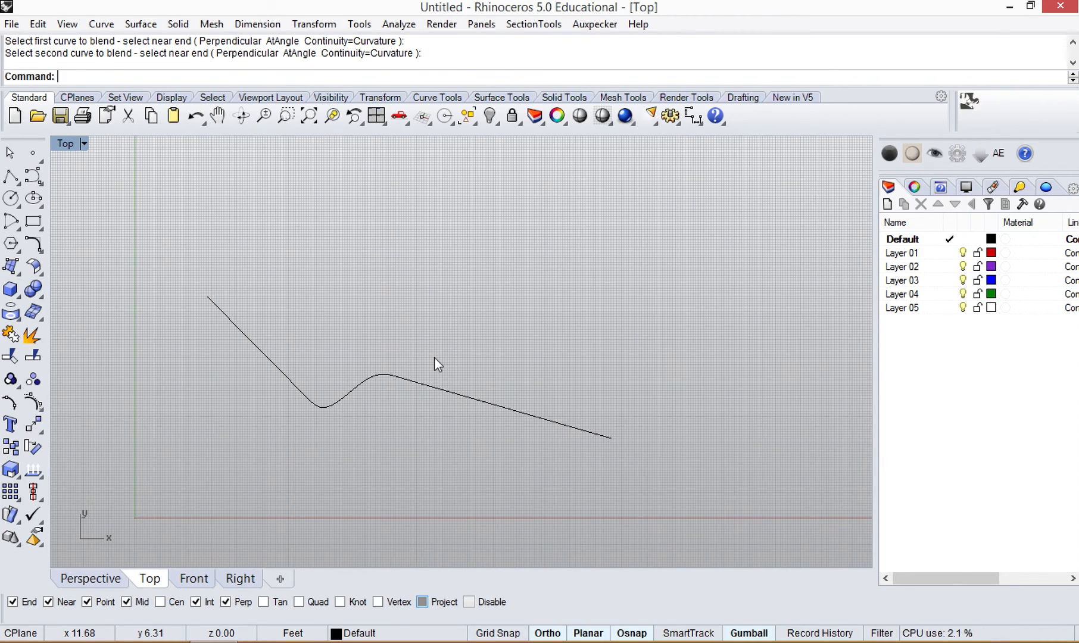
# - Undo the blend, the arc deletion, the explode and the previous join
pyautogui.hotkey('ctrl', 'z')
pyautogui.hotkey('ctrl', 'z')
pyautogui.hotkey('ctrl', 'z')
pyautogui.hotkey('ctrl', 'z')
pyautogui.press('Escape')
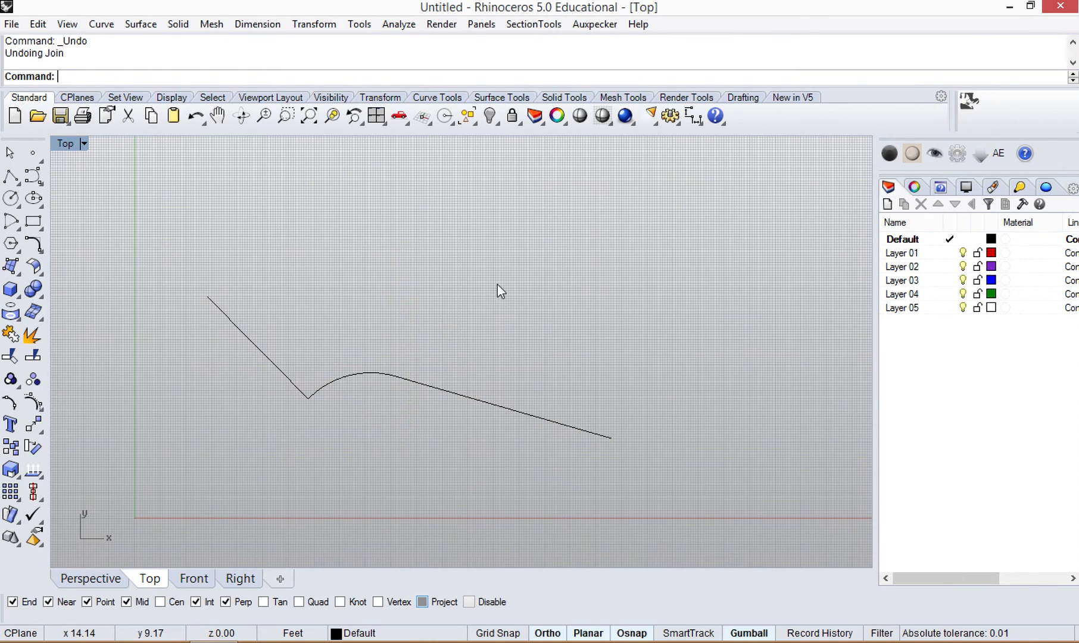
# - Join both lines and the arc into one open curve
pyautogui.click(447, 391)
pyautogui.click(447, 308)
pyautogui.moveTo(444, 434); pyautogui.dragTo(283, 317)
pyautogui.write('Join')
pyautogui.press('Return')
pyautogui.press('Escape')
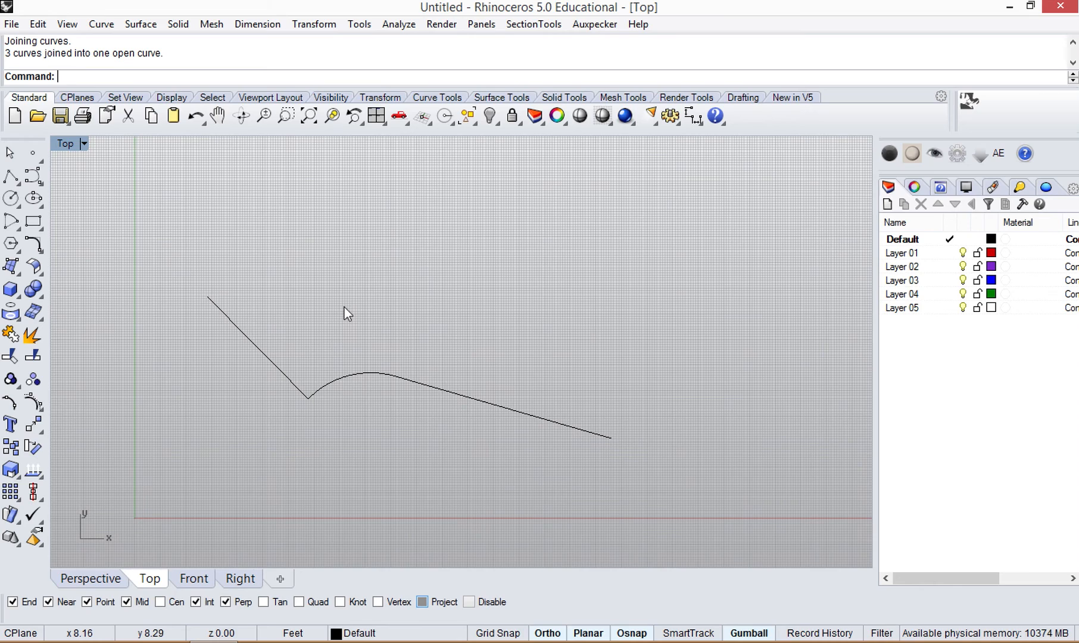
# - Offset the joined curve upward by 4 ft with sharp corners, and delete the offset copy
pyautogui.write('m')
pyautogui.press('Escape')
pyautogui.write('Offset')
pyautogui.press('Return')
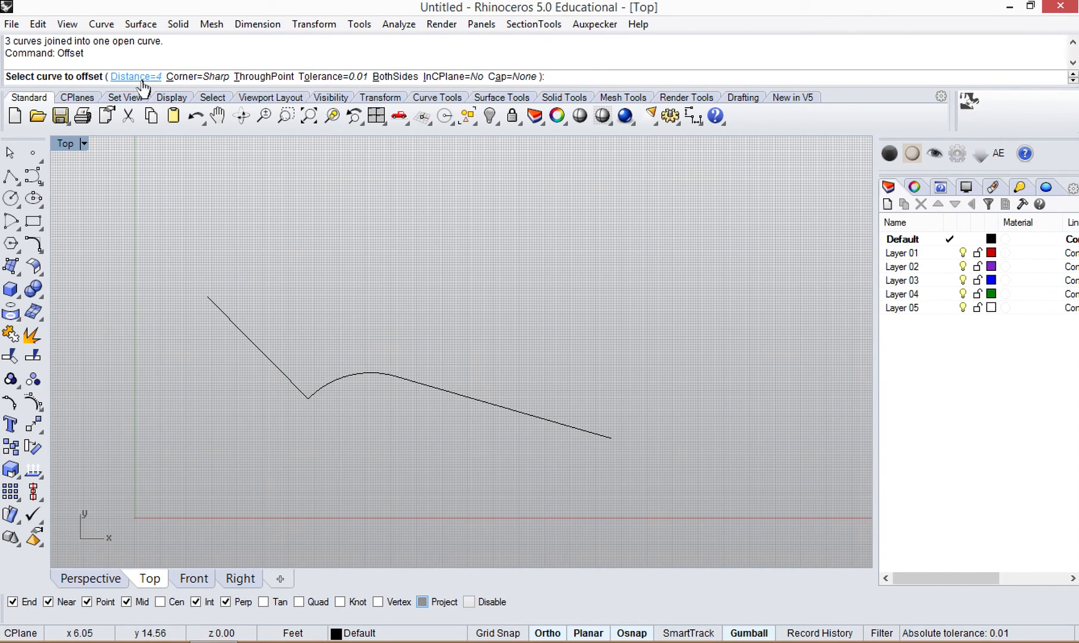
pyautogui.click(199, 78)
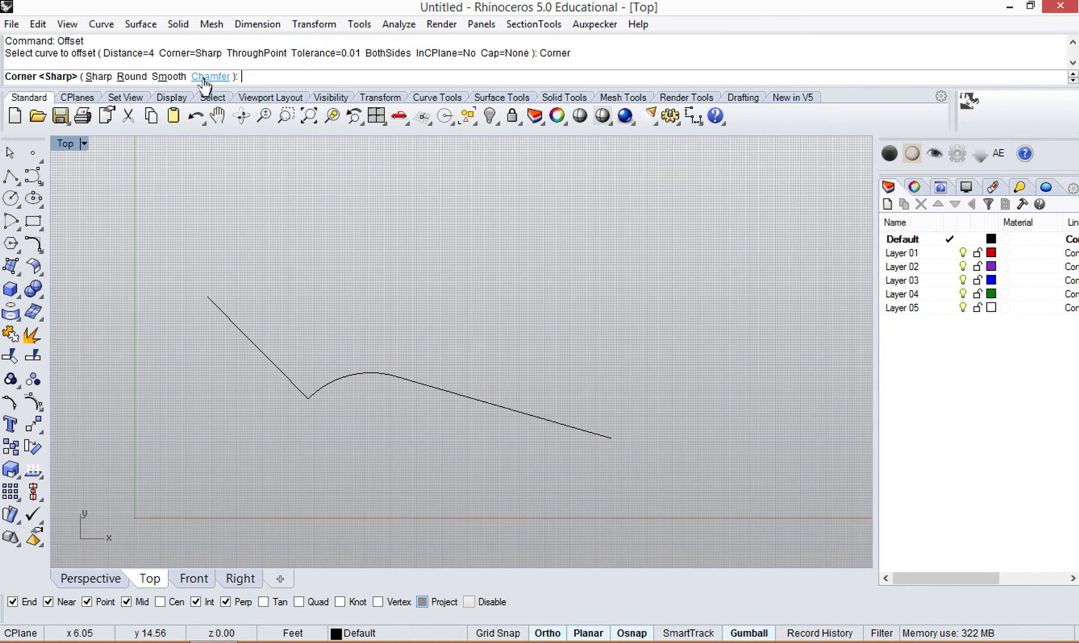
pyautogui.click(103, 77)
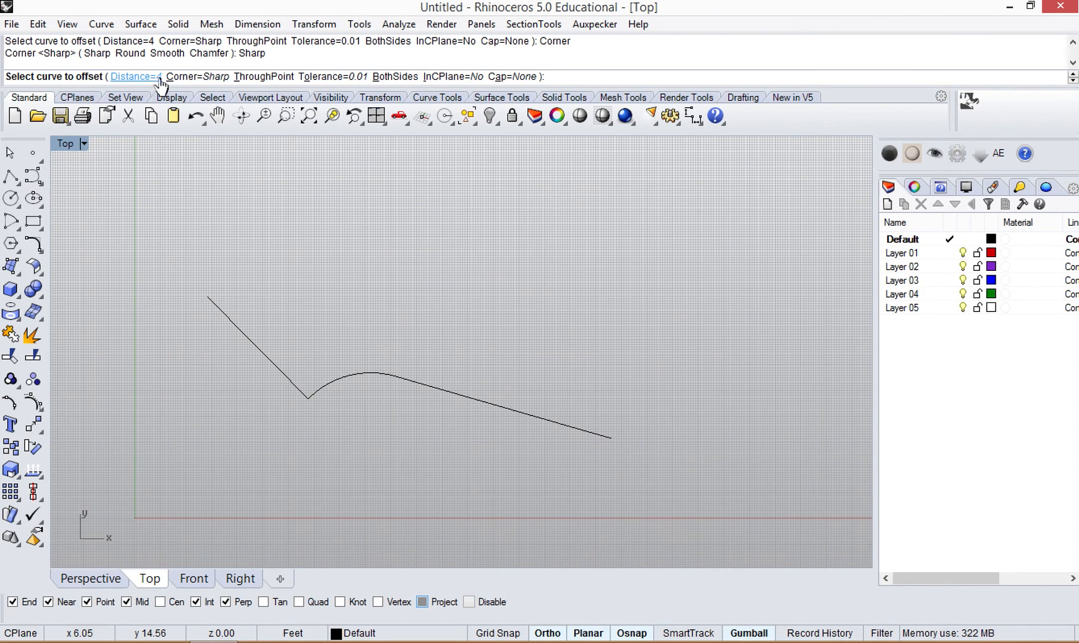
pyautogui.click(410, 387)
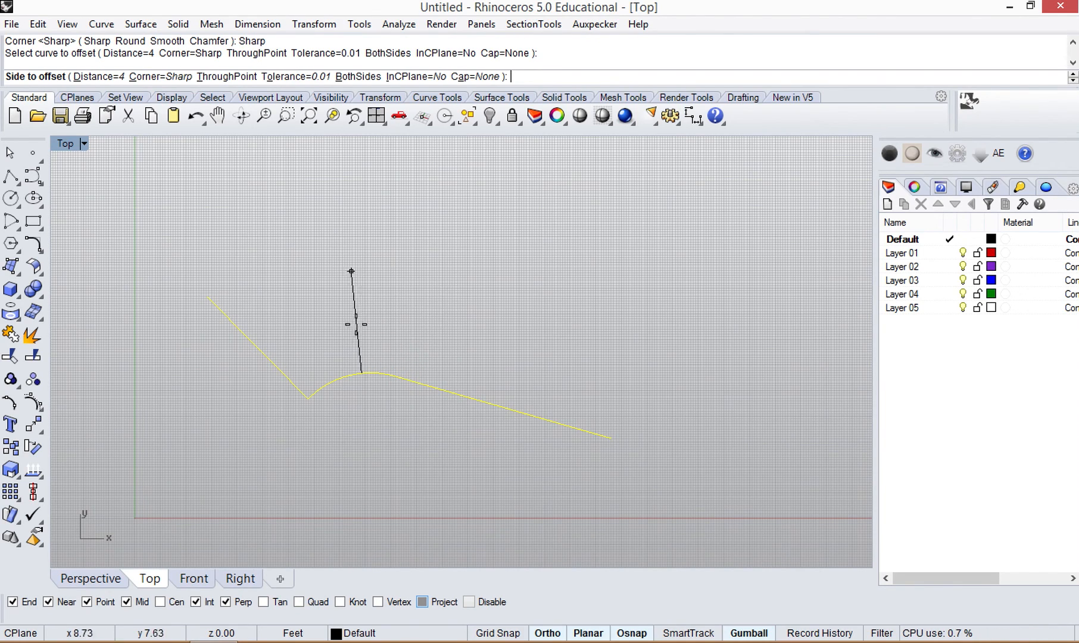
pyautogui.click(393, 270)
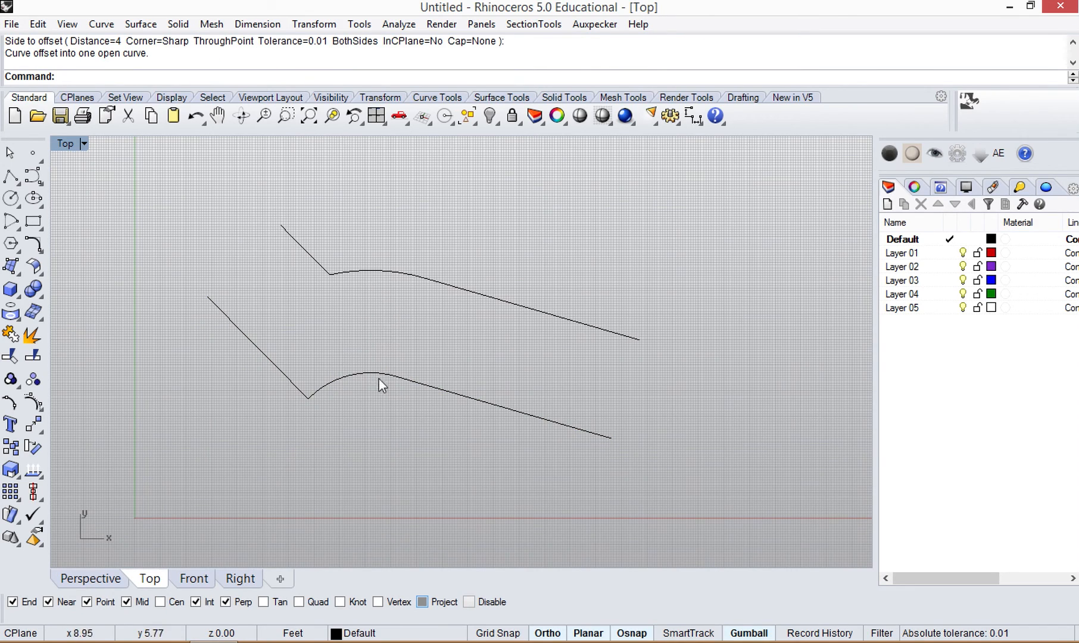
pyautogui.moveTo(393, 298); pyautogui.dragTo(338, 219)
pyautogui.press('Delete')
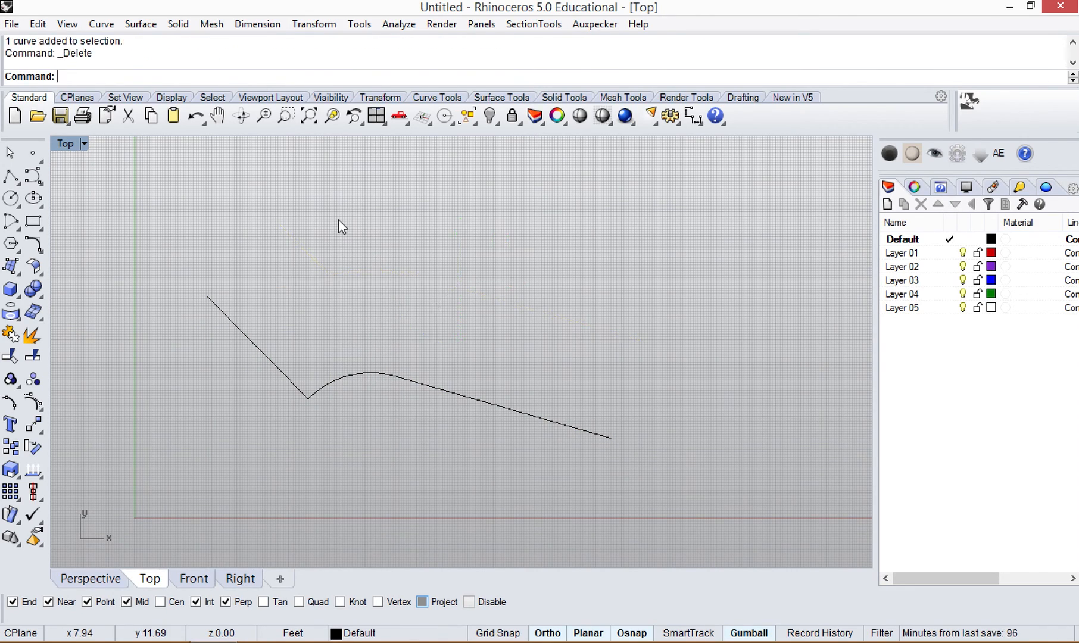
# - Offset the joined curve upward with the ThroughPoint option, placing the copy about 1.14 ft above the arc
pyautogui.write('Offset')
pyautogui.press('Return')
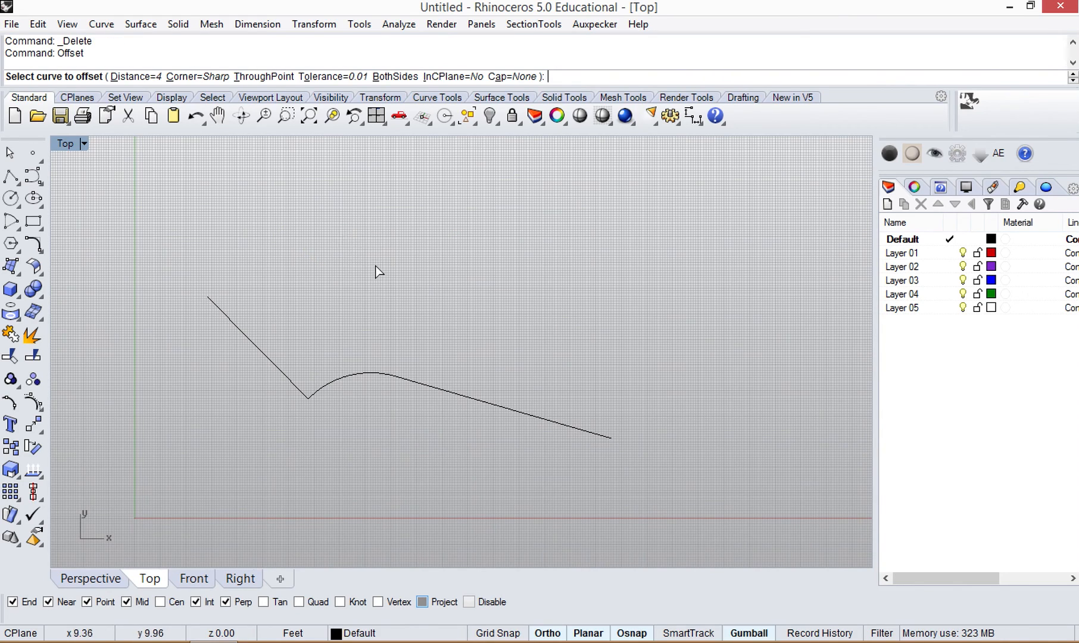
pyautogui.click(281, 78)
pyautogui.click(373, 373)
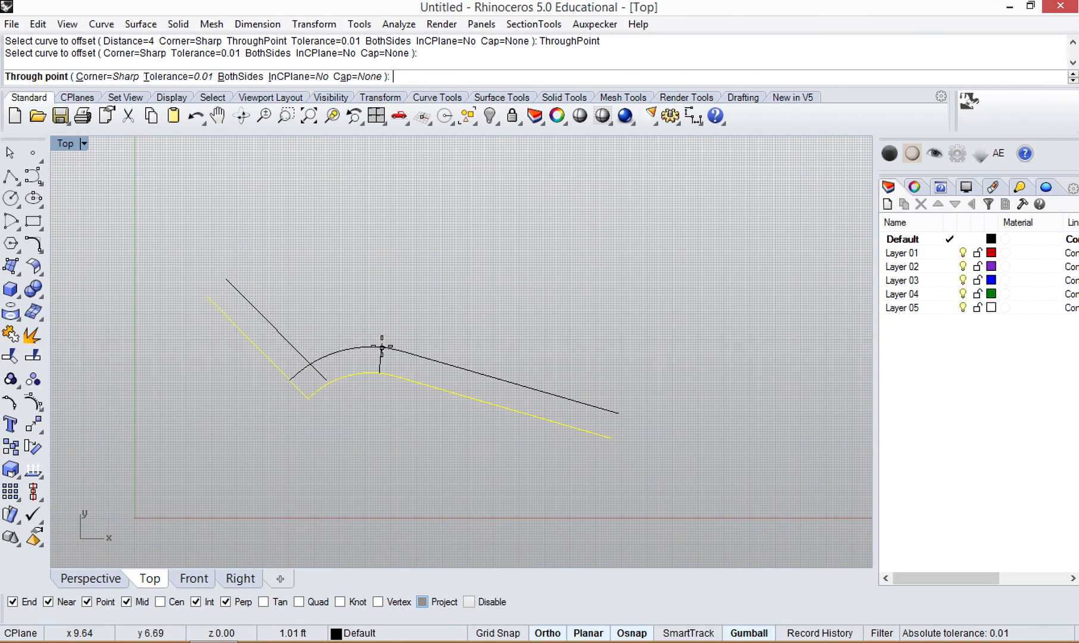
pyautogui.click(382, 344)
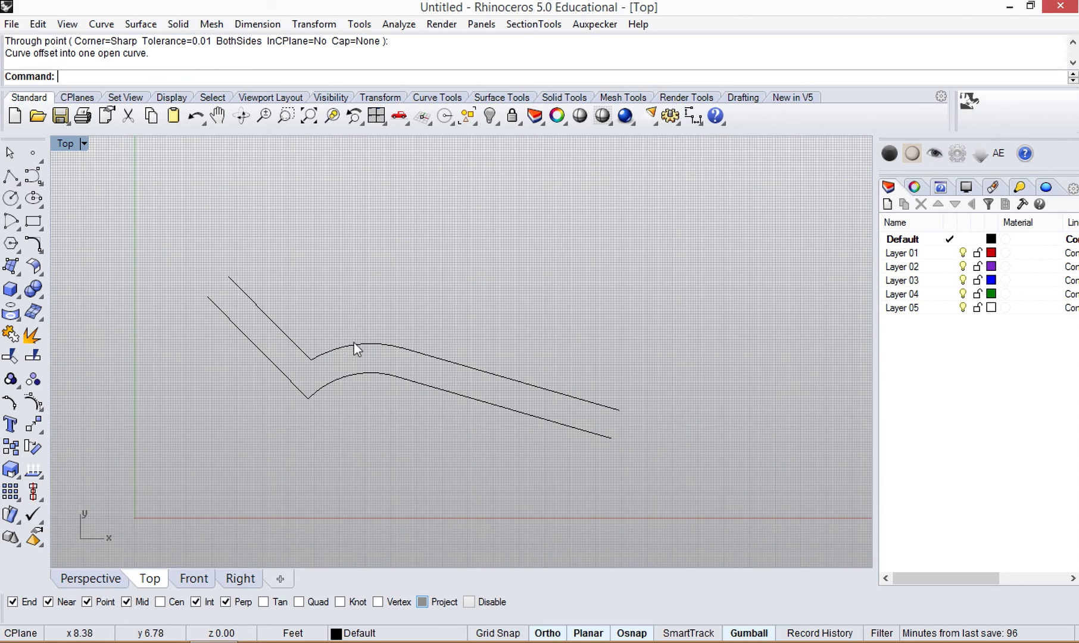
# - Offset the original curve downward by 1.13731 ft, and offset that copy downward once more by the same distance
pyautogui.press('Return')
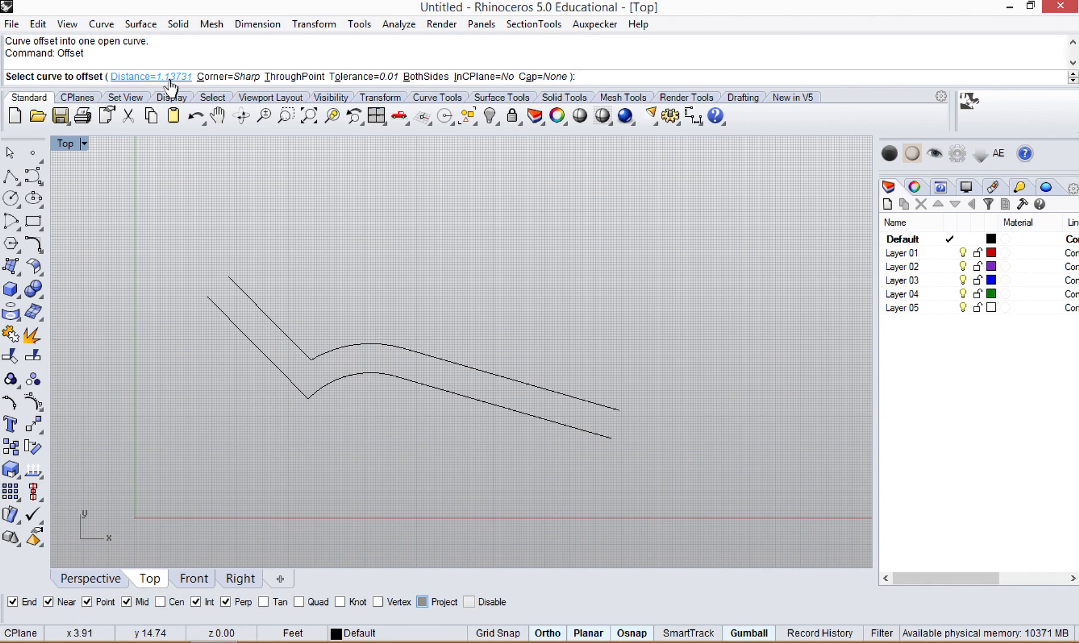
pyautogui.click(414, 384)
pyautogui.click(411, 432)
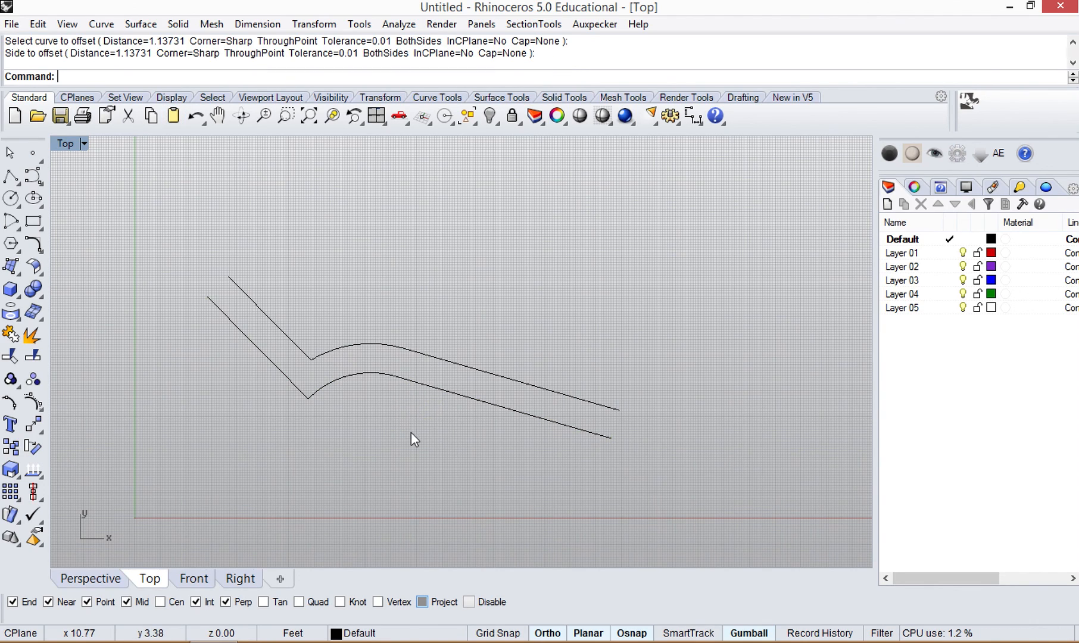
pyautogui.click(421, 385)
pyautogui.press('Return')
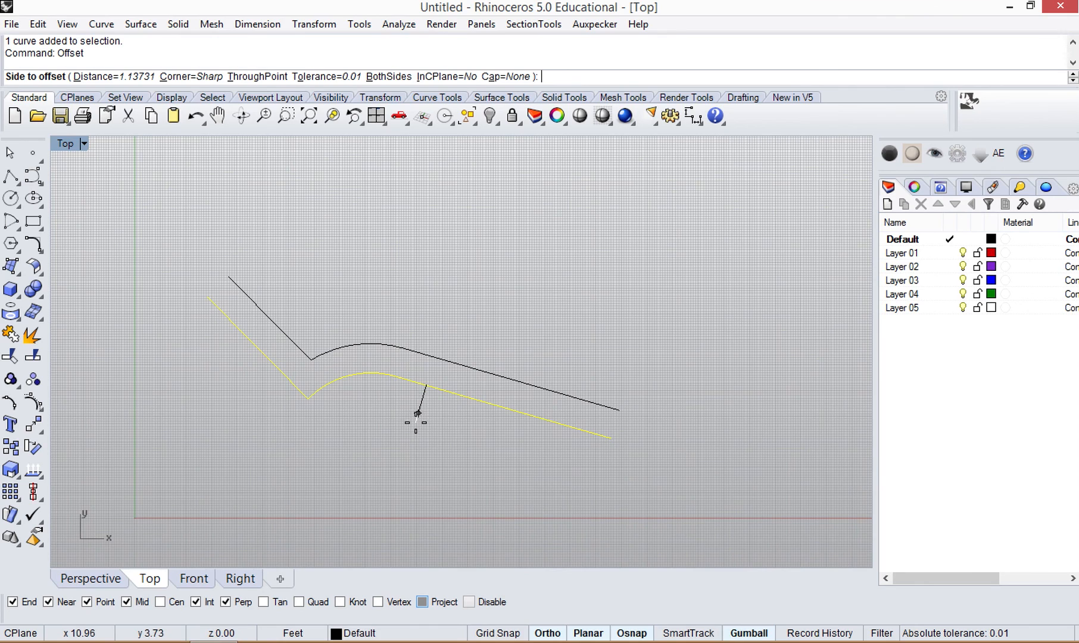
pyautogui.click(417, 423)
pyautogui.click(433, 424)
pyautogui.press('Return')
pyautogui.click(429, 448)
pyautogui.press('Escape')
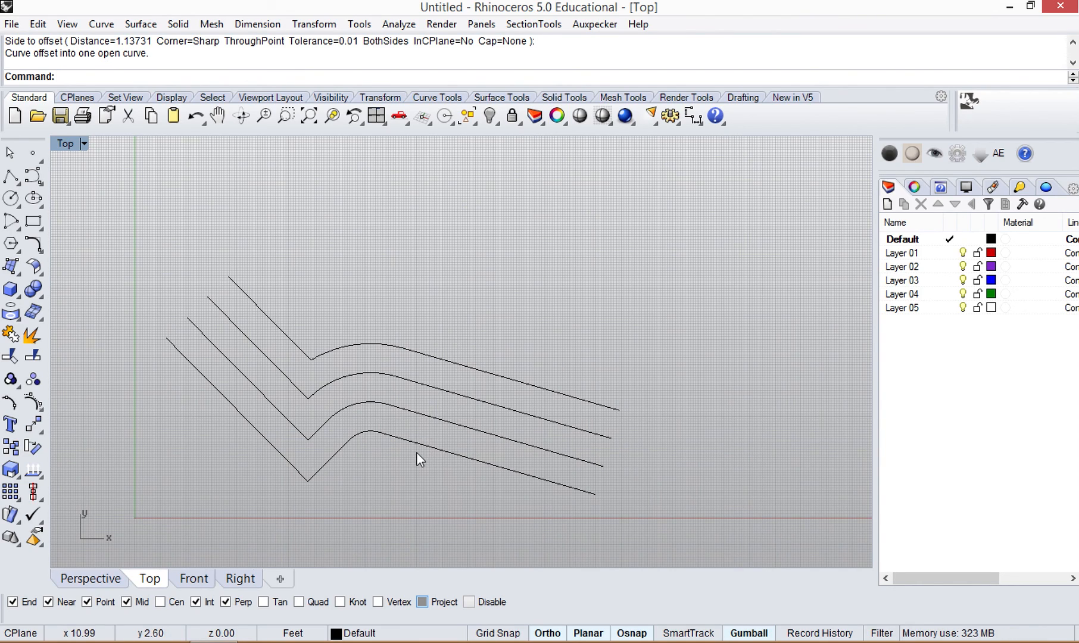
# - Delete the original curve and all its offset copies, leaving the Top viewport empty
pyautogui.click(400, 455)
pyautogui.moveTo(413, 468); pyautogui.dragTo(370, 396)
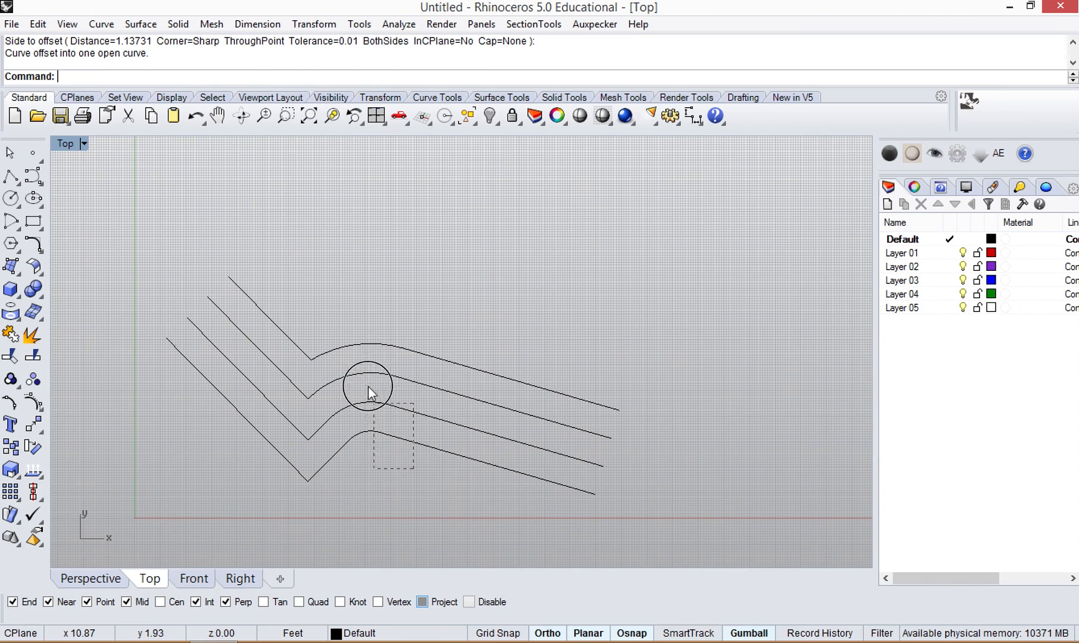
pyautogui.moveTo(358, 346); pyautogui.dragTo(354, 360)
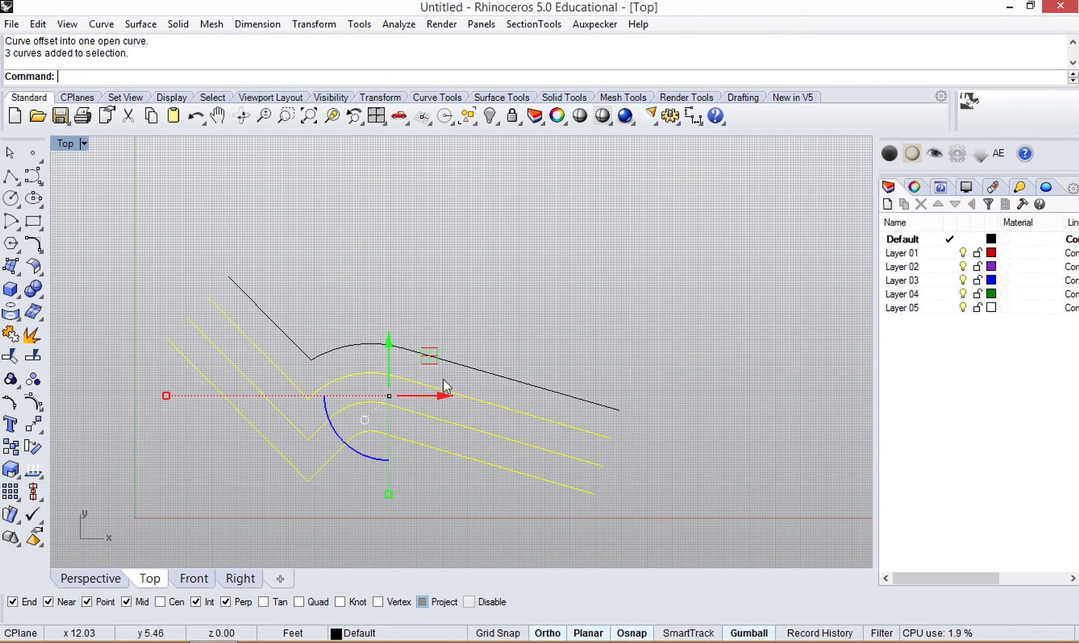
pyautogui.press('Delete')
pyautogui.click(398, 361)
pyautogui.press('Delete')
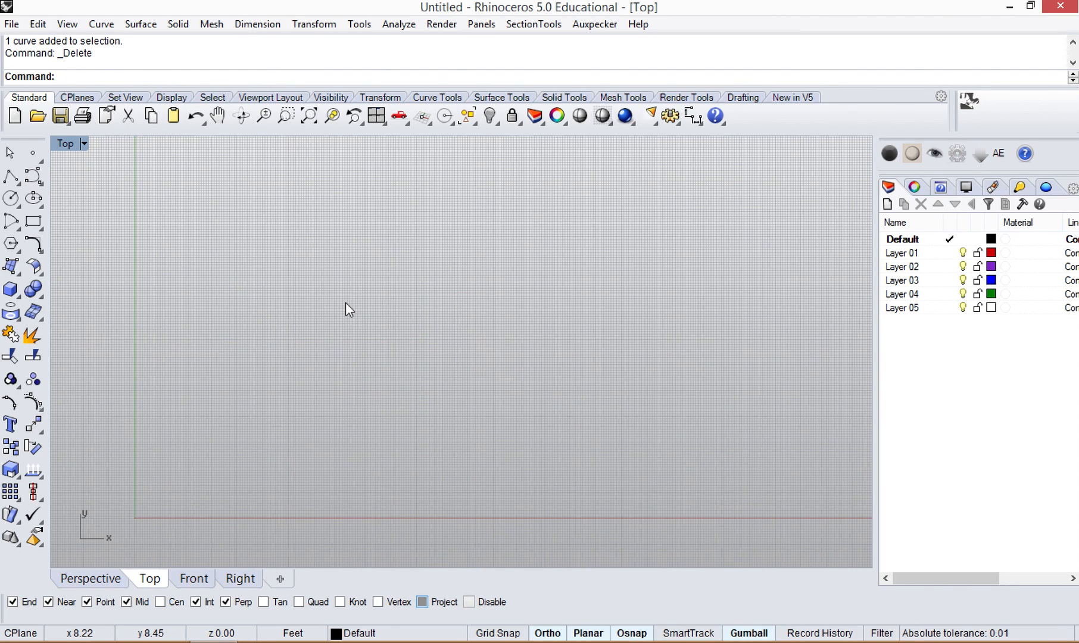